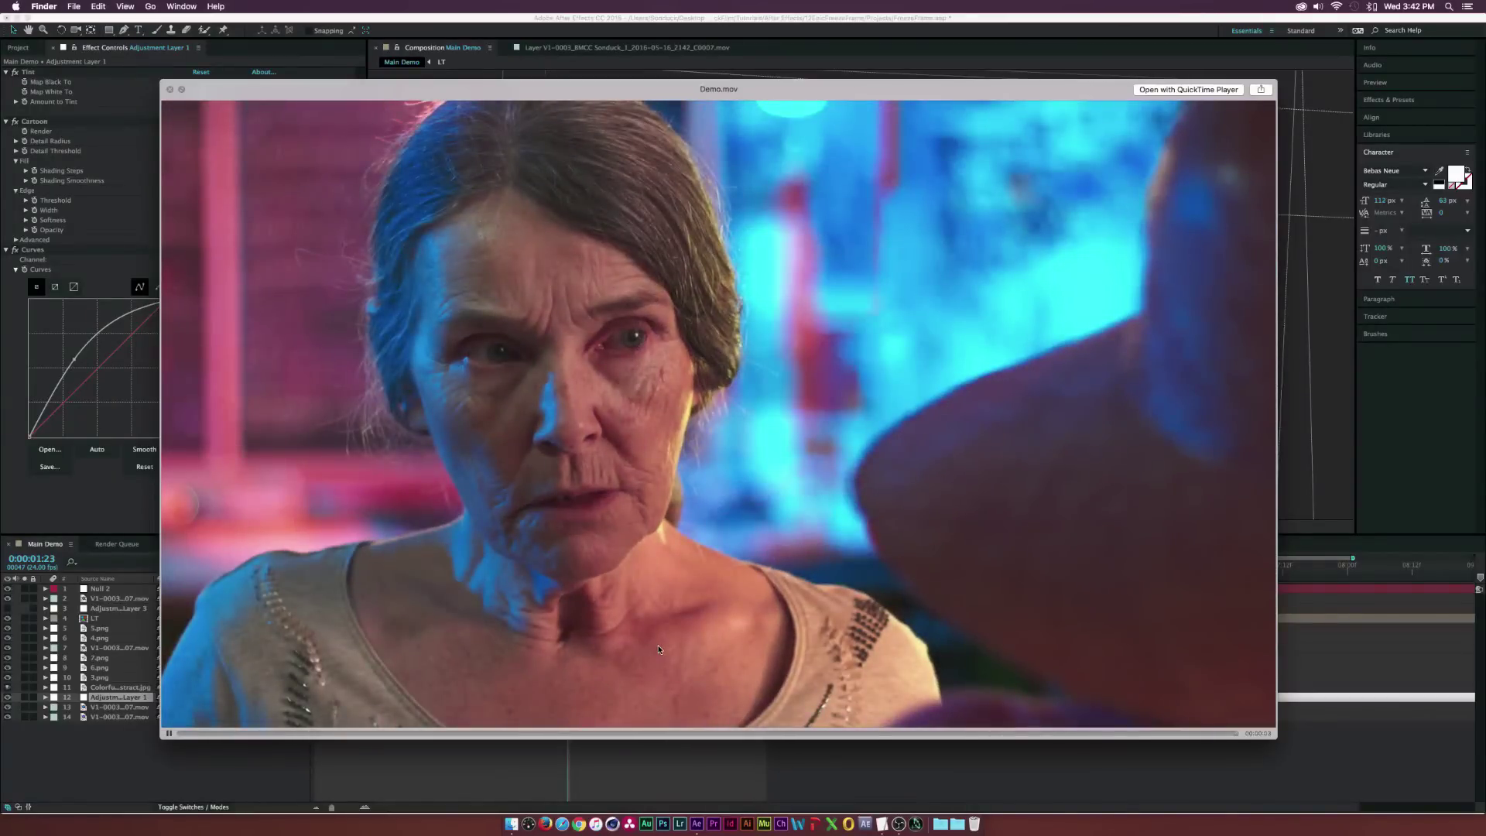
# Review the finished effect in the Demo.mov preview, then close the preview and return to After Effects
pyautogui.moveTo(643, 734); pyautogui.dragTo(979, 735)
pyautogui.press('space')
pyautogui.click(220, 748)
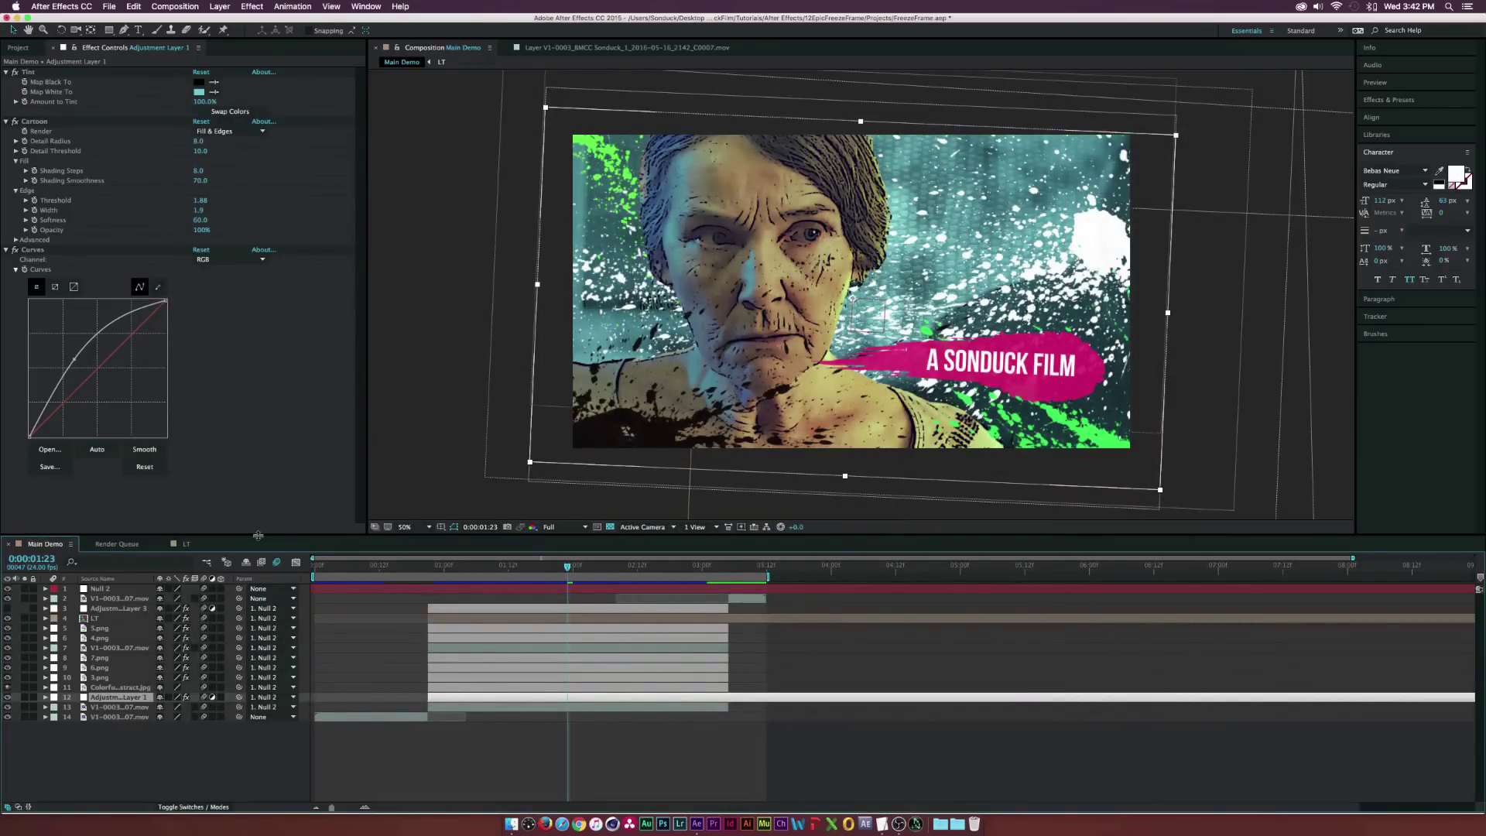
# Create a new composition named TUT with the HDTV 1080 24 preset and a 10-second duration
pyautogui.click(19, 47)
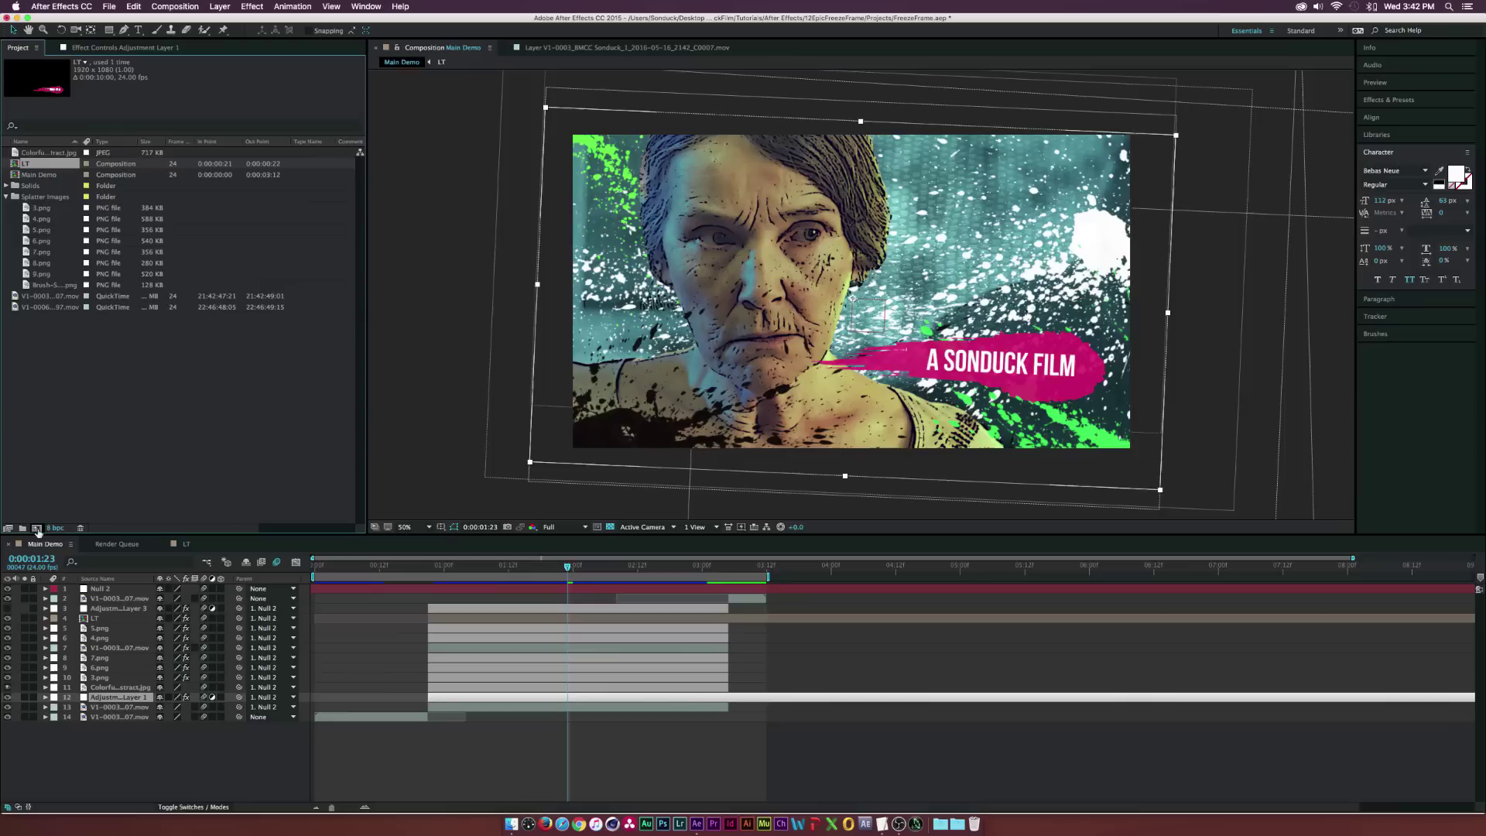
pyautogui.click(36, 527)
pyautogui.write('T')
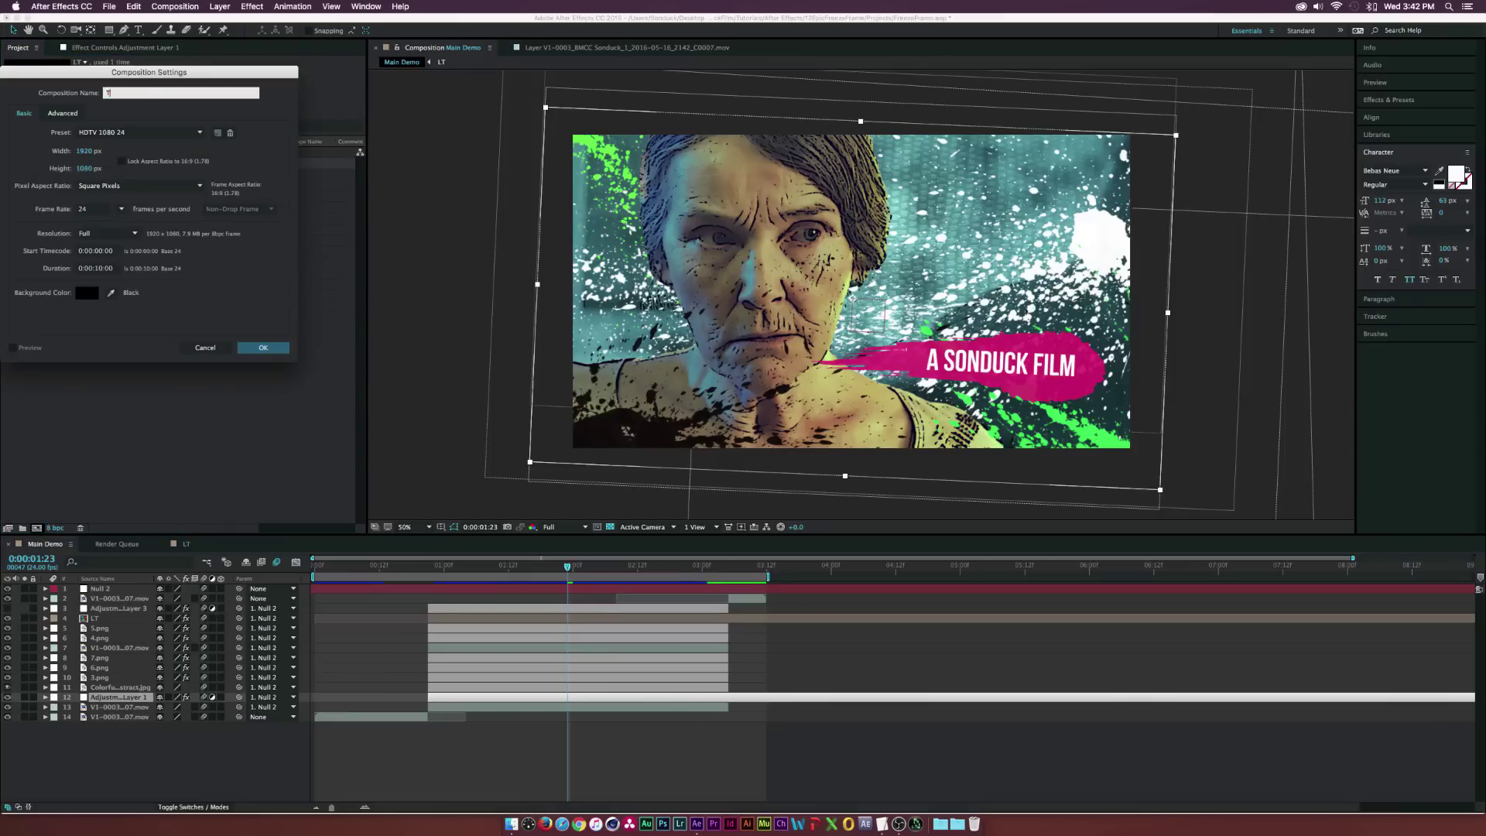
pyautogui.press('Return')
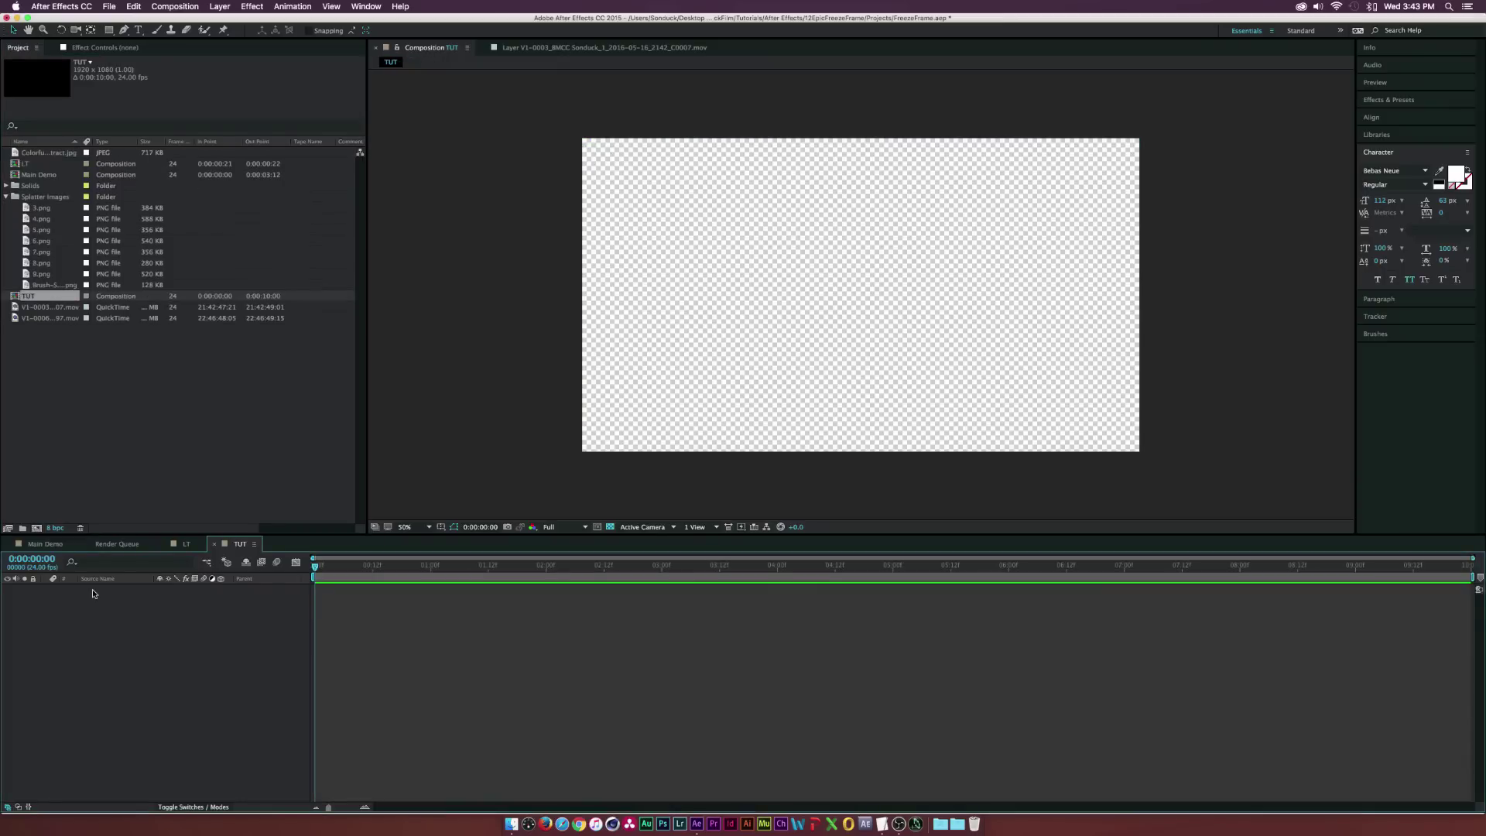
# Add the V1-0003 BMCC Sonduck footage to the TUT composition and fit it to the composition size
pyautogui.click(31, 307)
pyautogui.moveTo(33, 311); pyautogui.dragTo(186, 660)
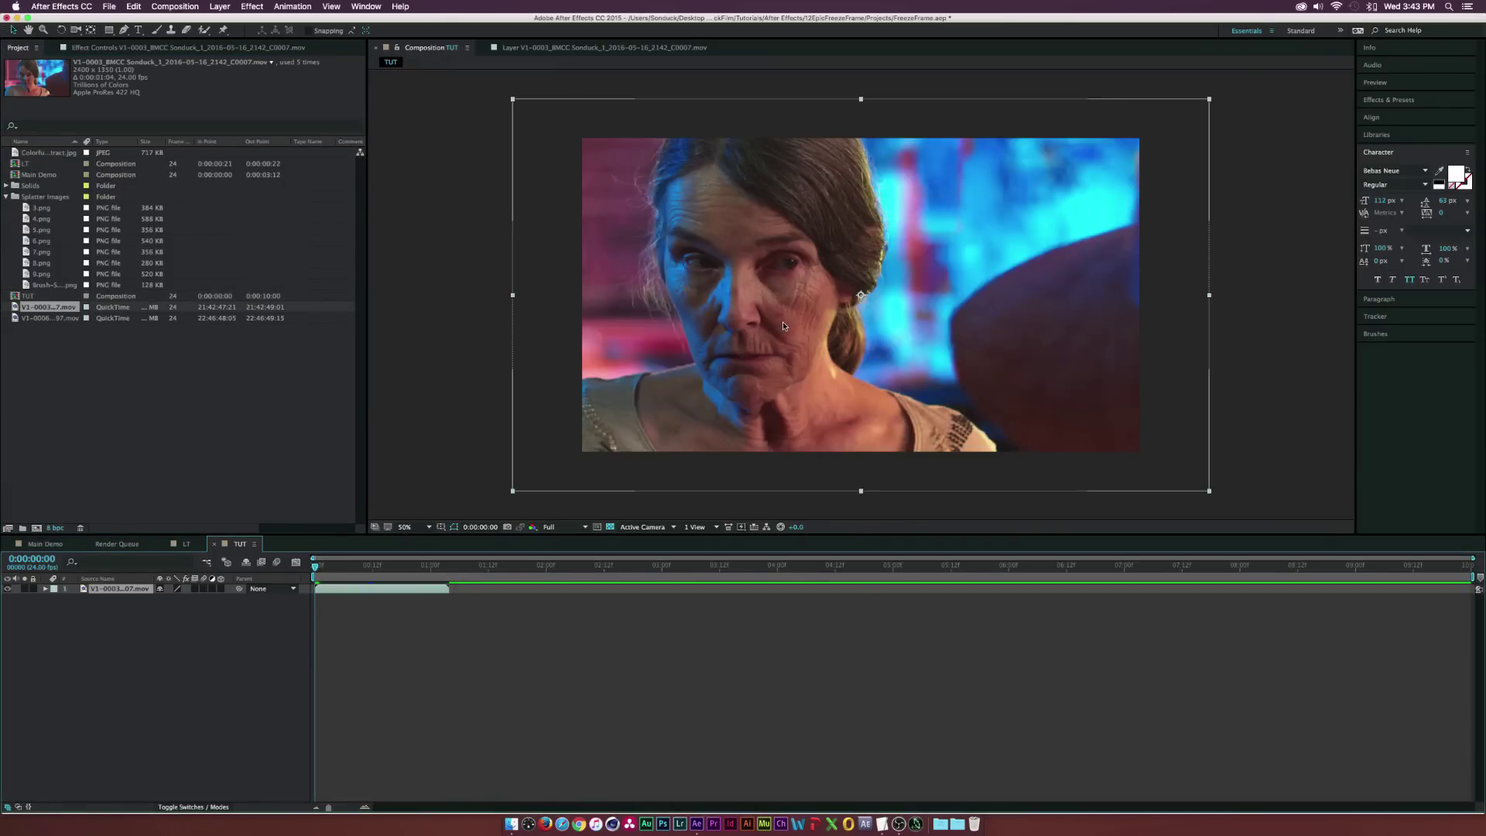
pyautogui.press('super+alt+f')
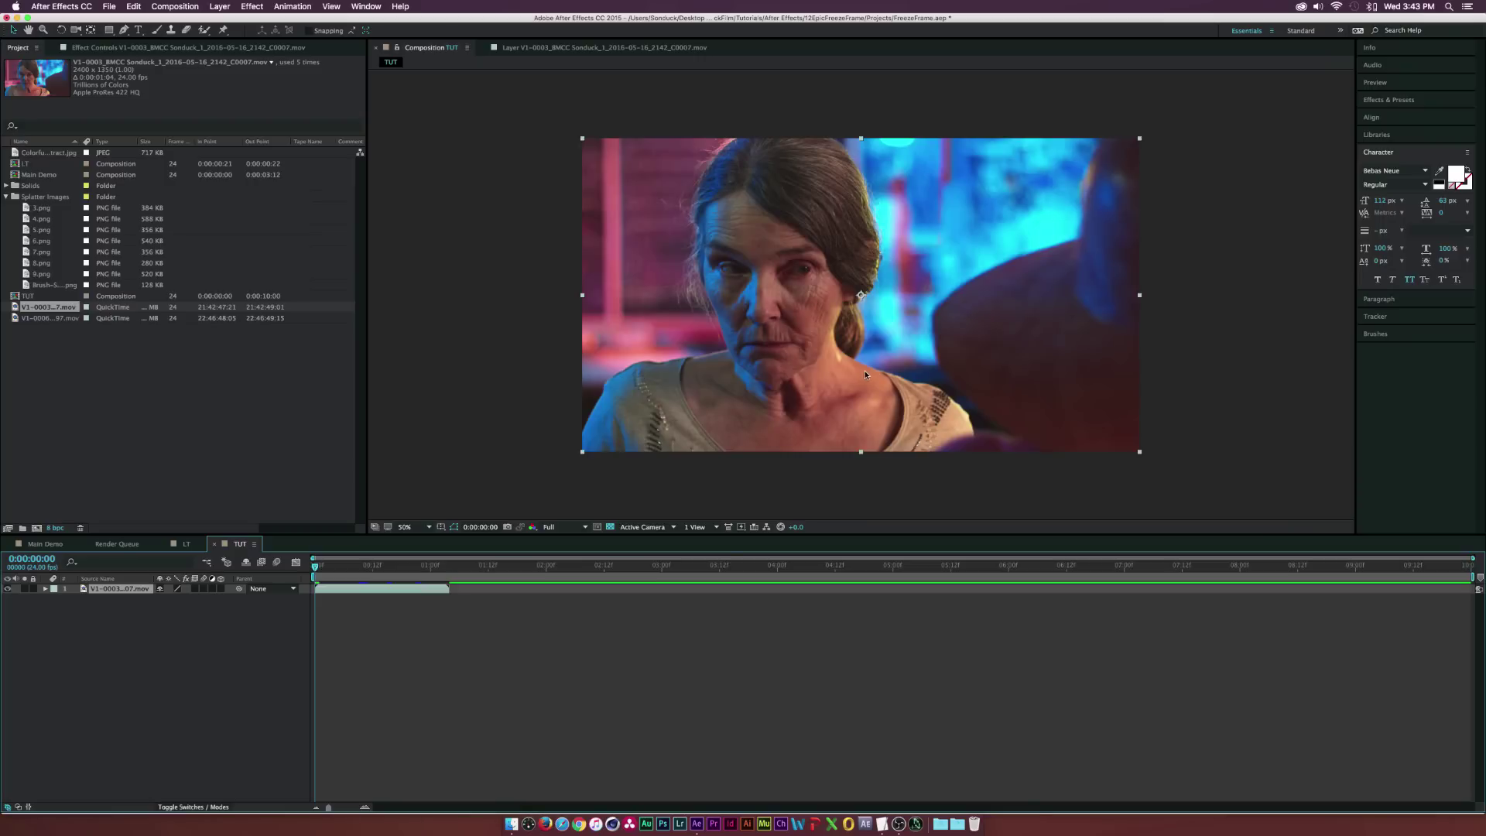
# Split the footage layer at 0:00:00:17 and duplicate its second part
pyautogui.moveTo(318, 567); pyautogui.dragTo(397, 571)
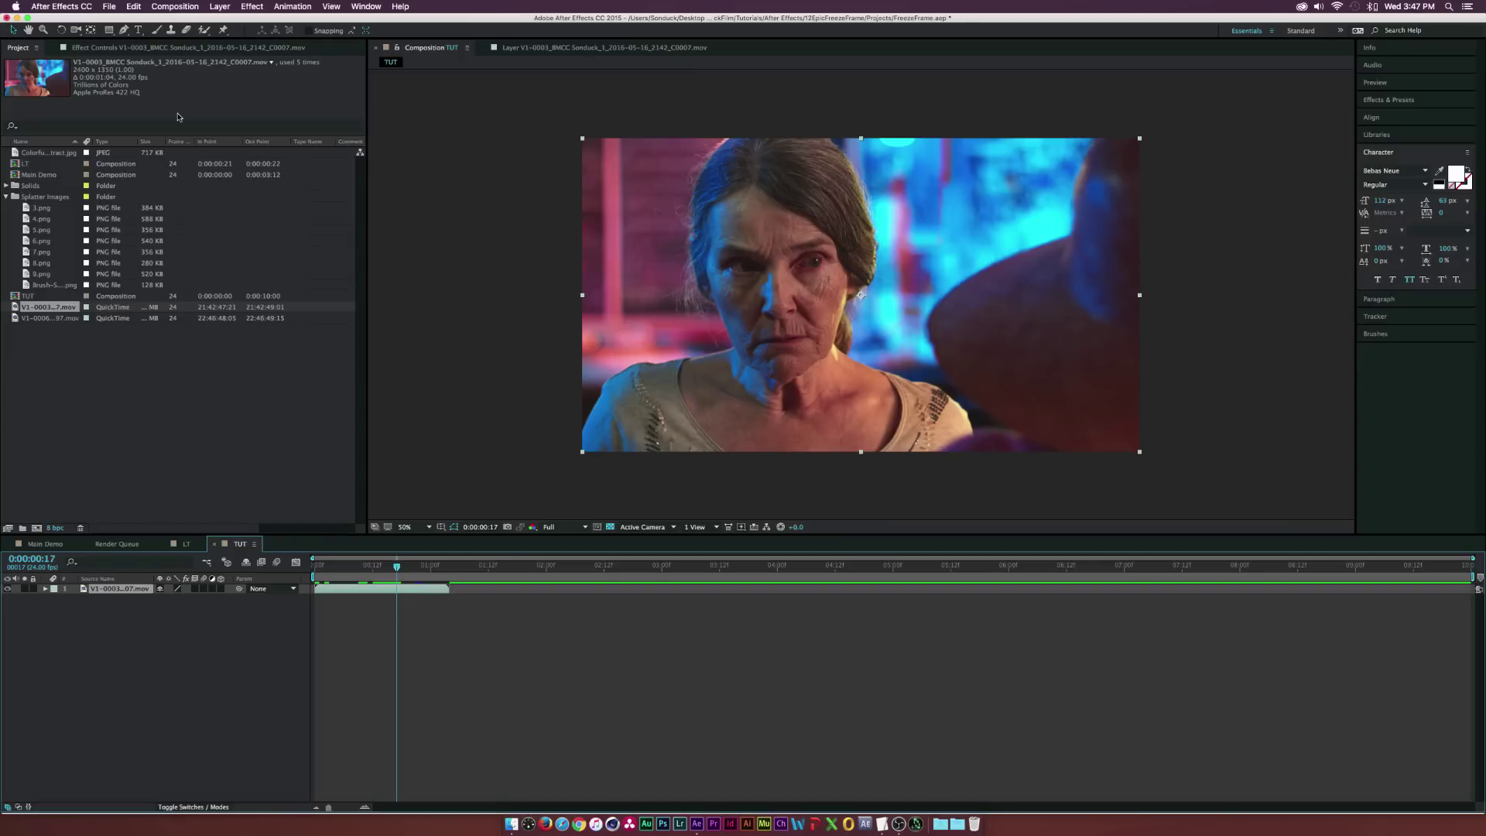
pyautogui.click(135, 6)
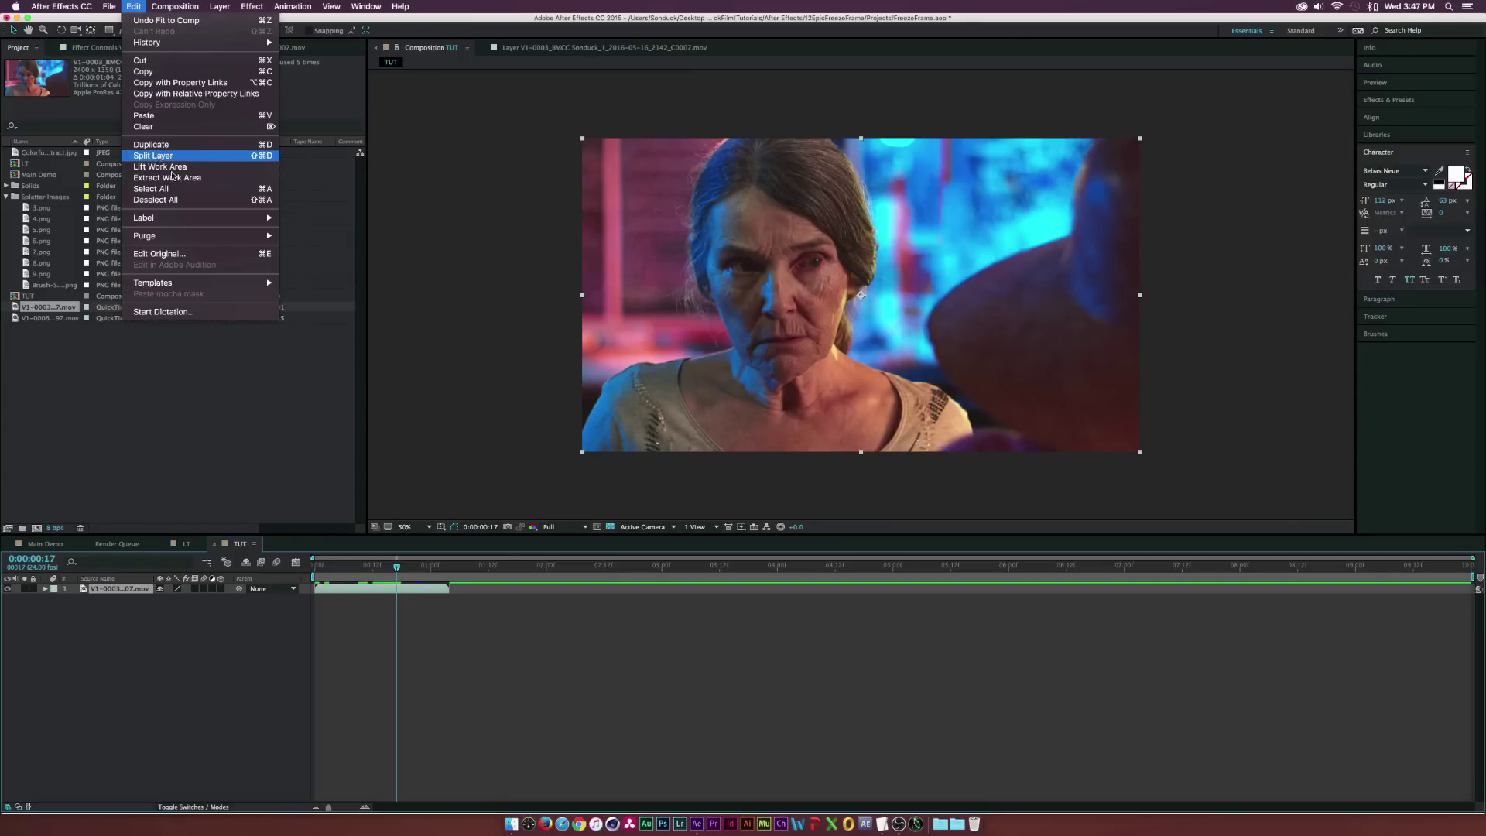
pyautogui.click(150, 152)
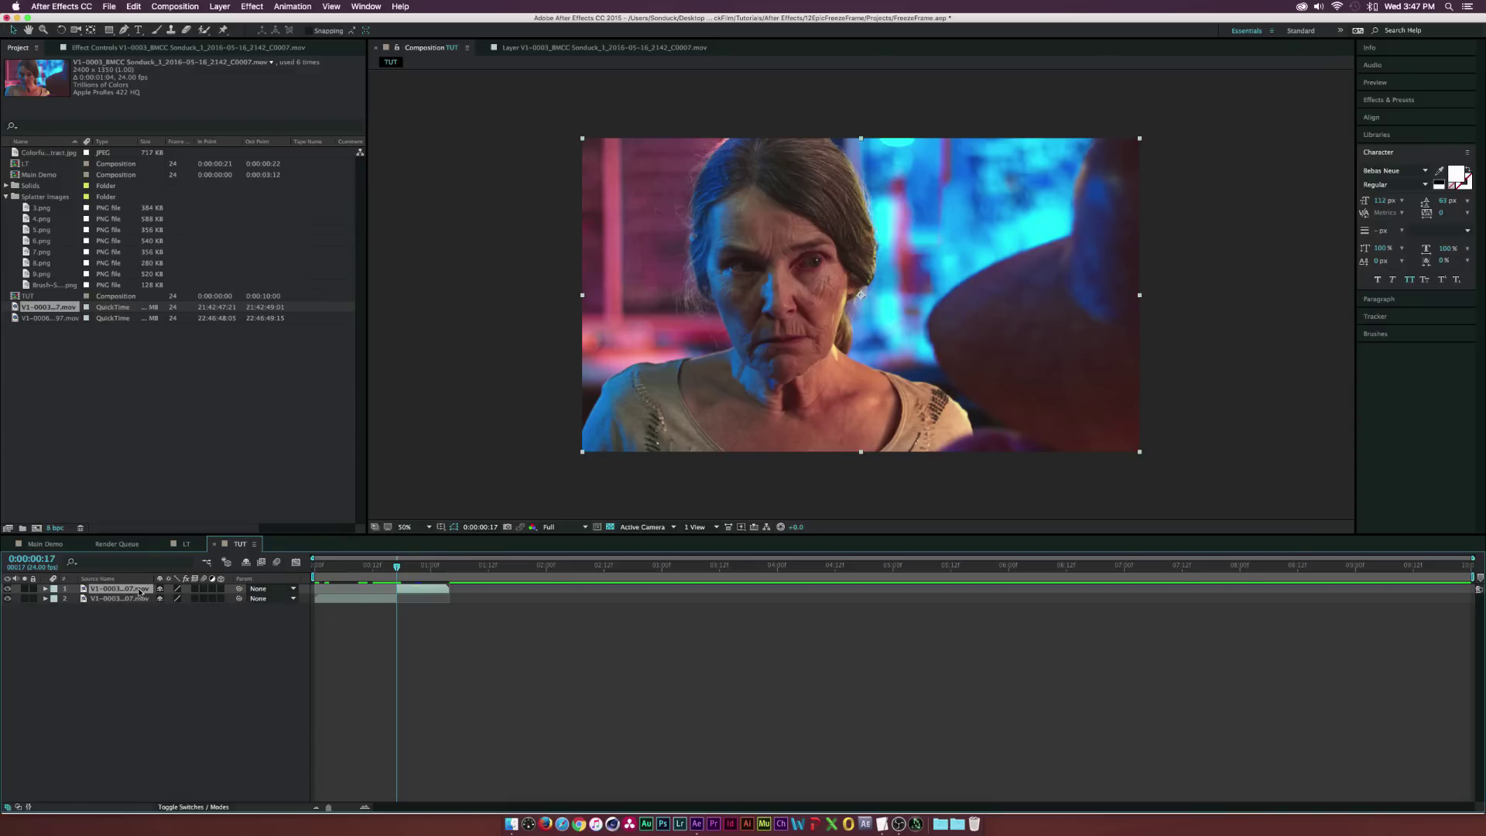
pyautogui.press('super+d')
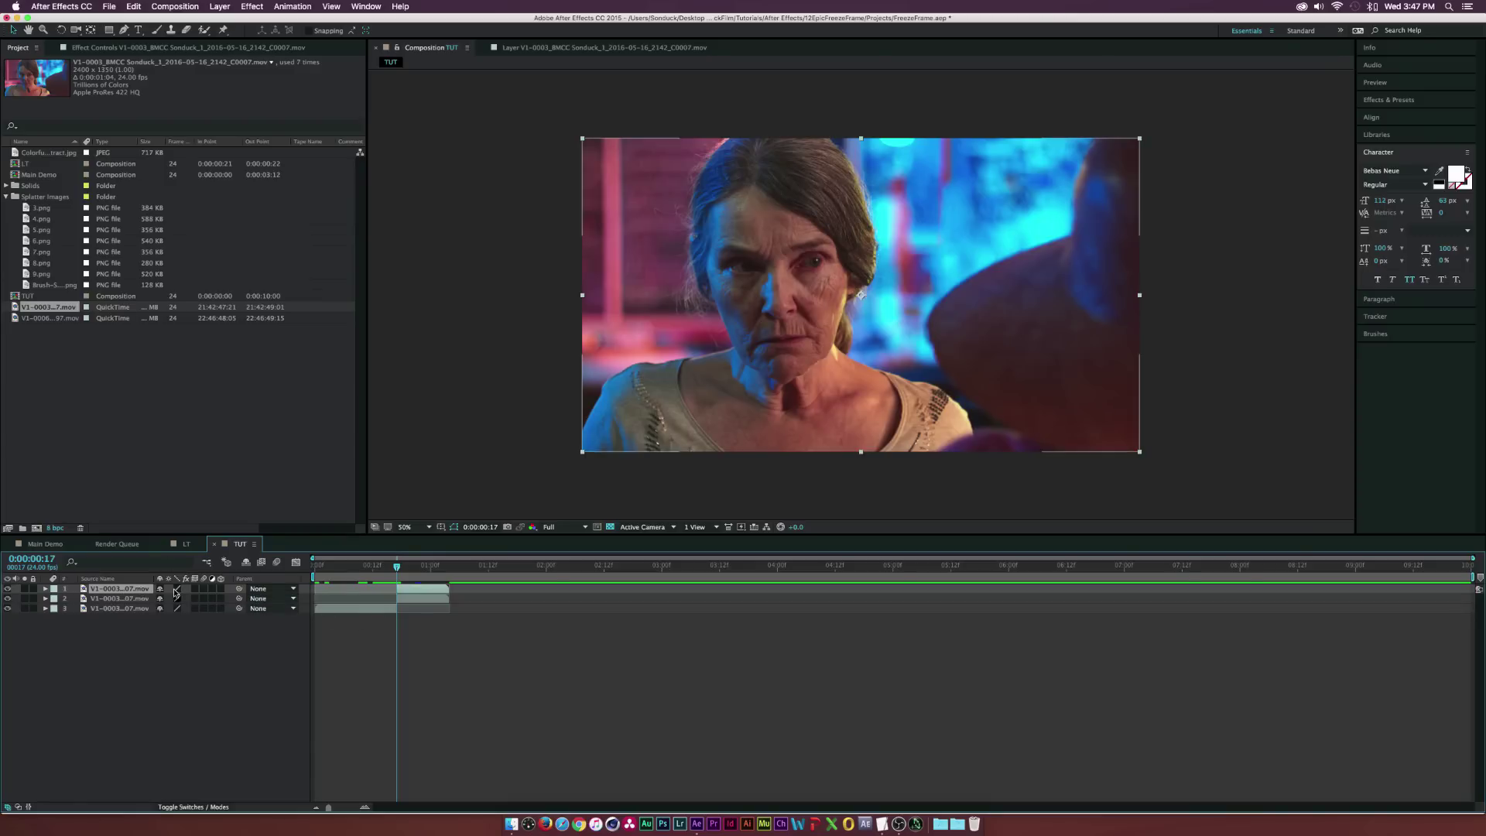
pyautogui.click(132, 6)
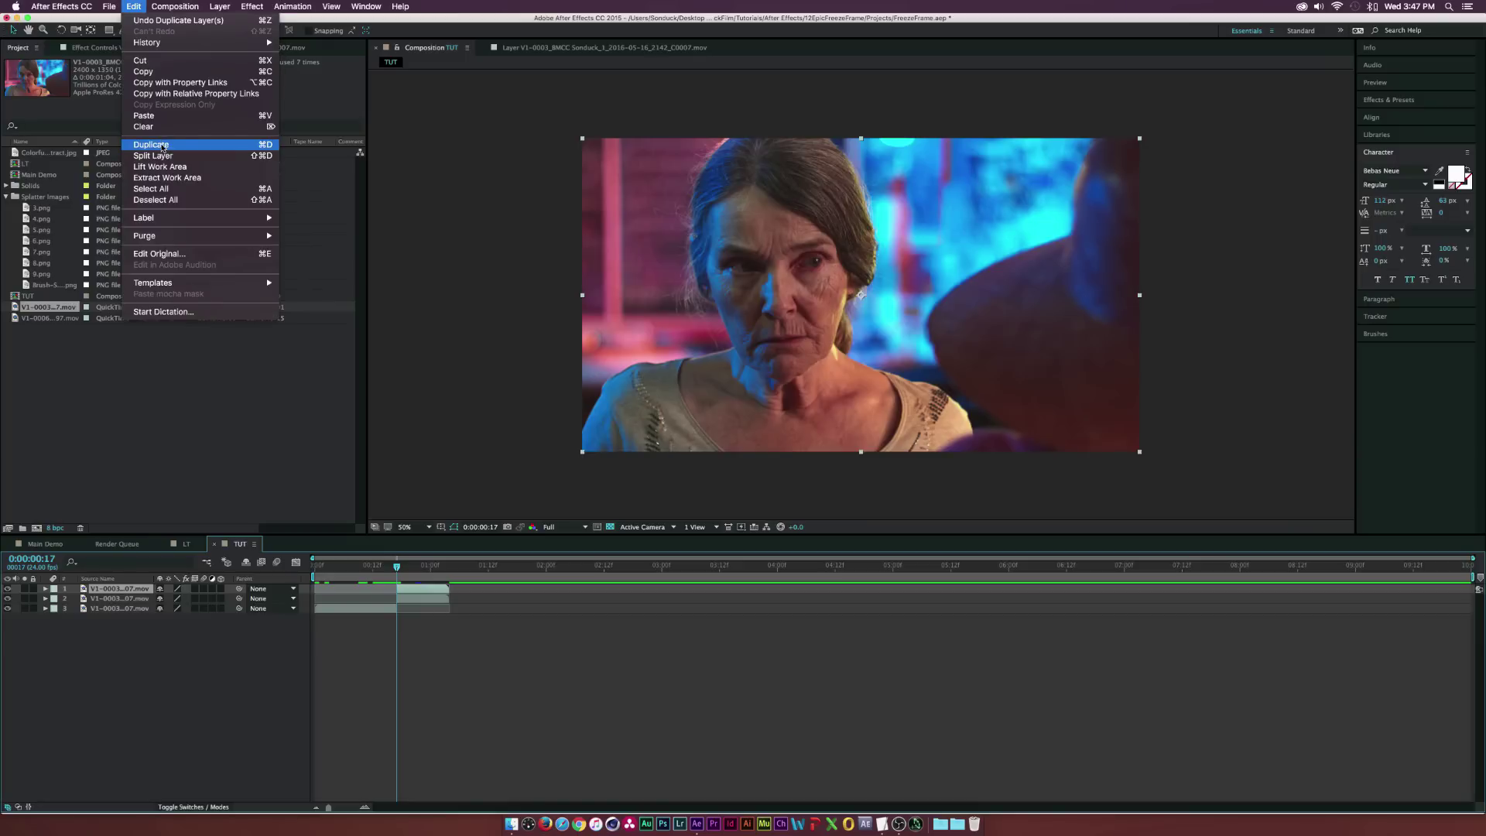
pyautogui.click(196, 732)
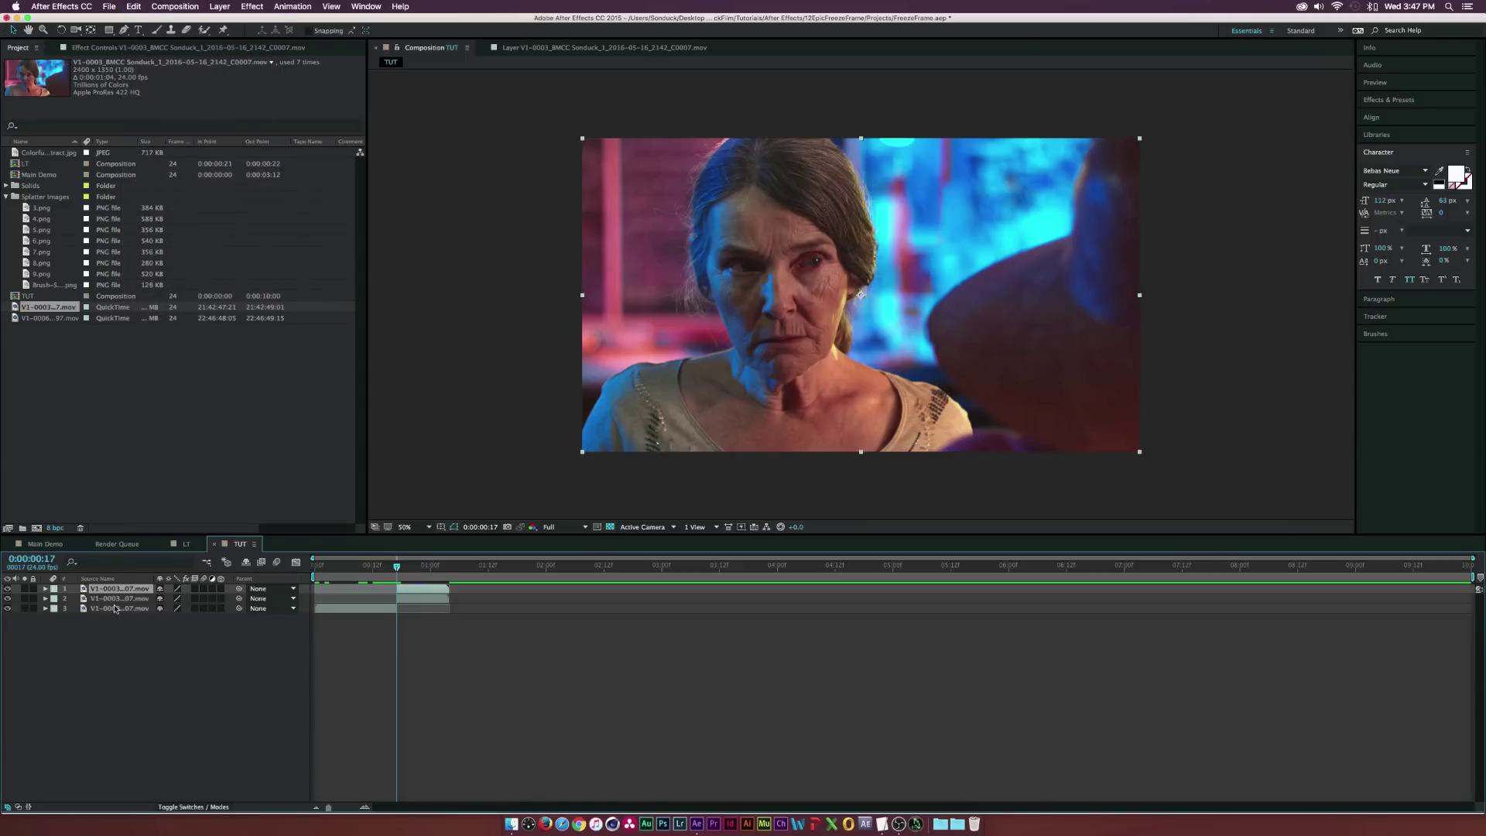
# Apply Freeze Frame at 0:00:00:17 to layer 2, the lower copy of the clip's second part
pyautogui.click(118, 599)
pyautogui.rightClick(413, 601)
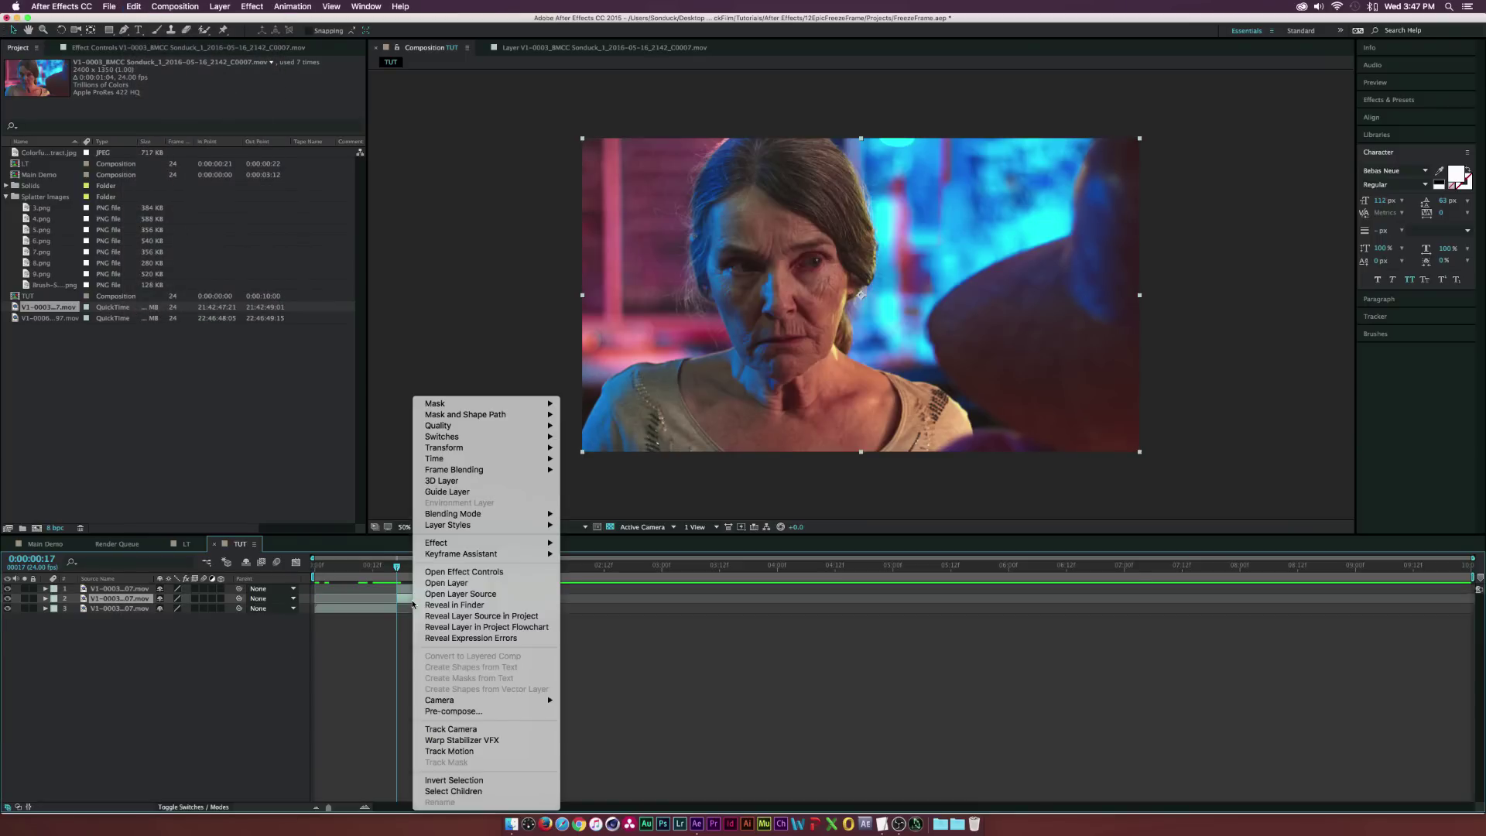
pyautogui.moveTo(445, 458)
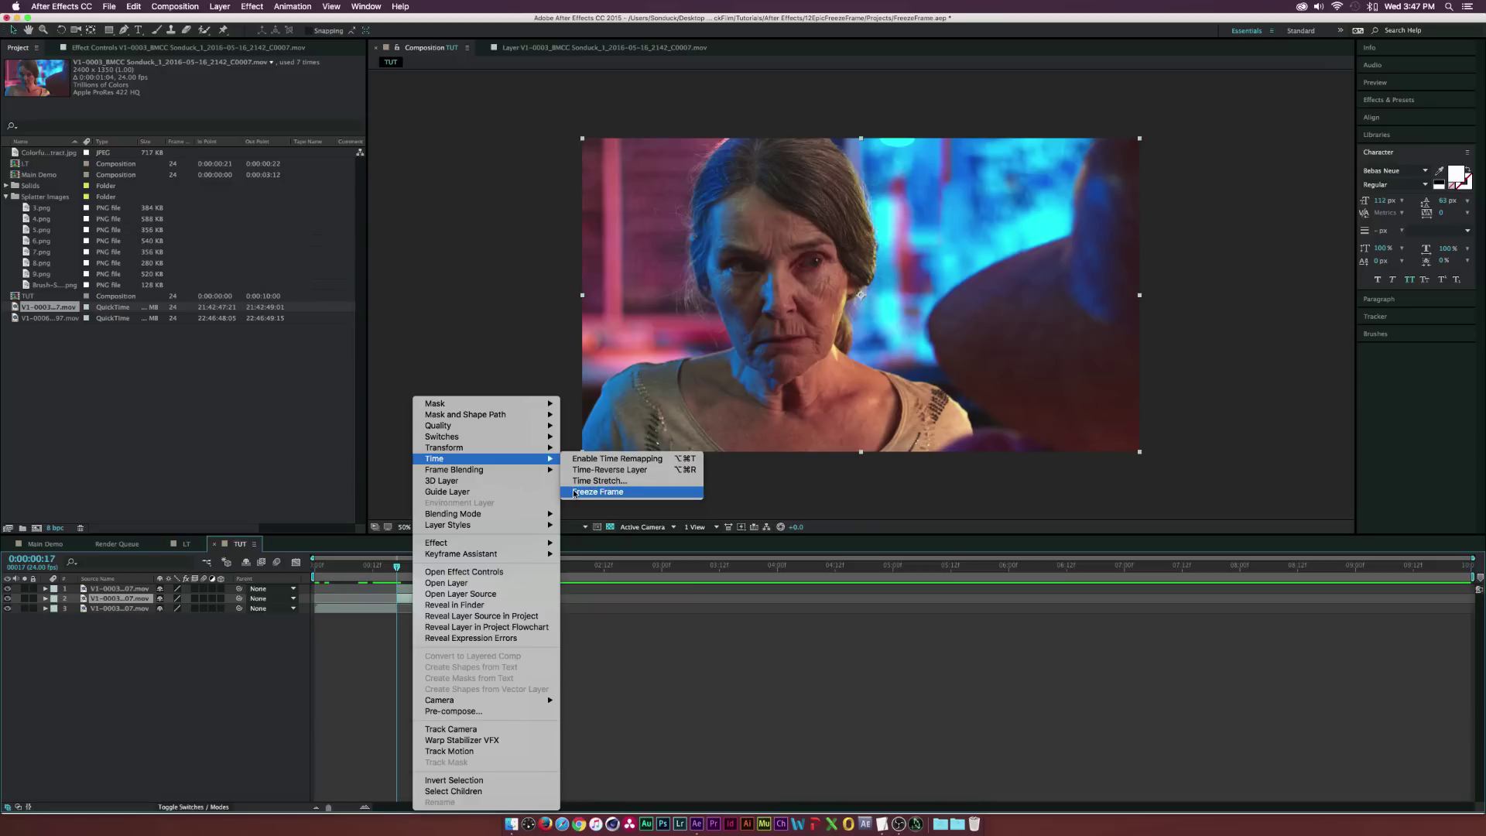
pyautogui.click(612, 481)
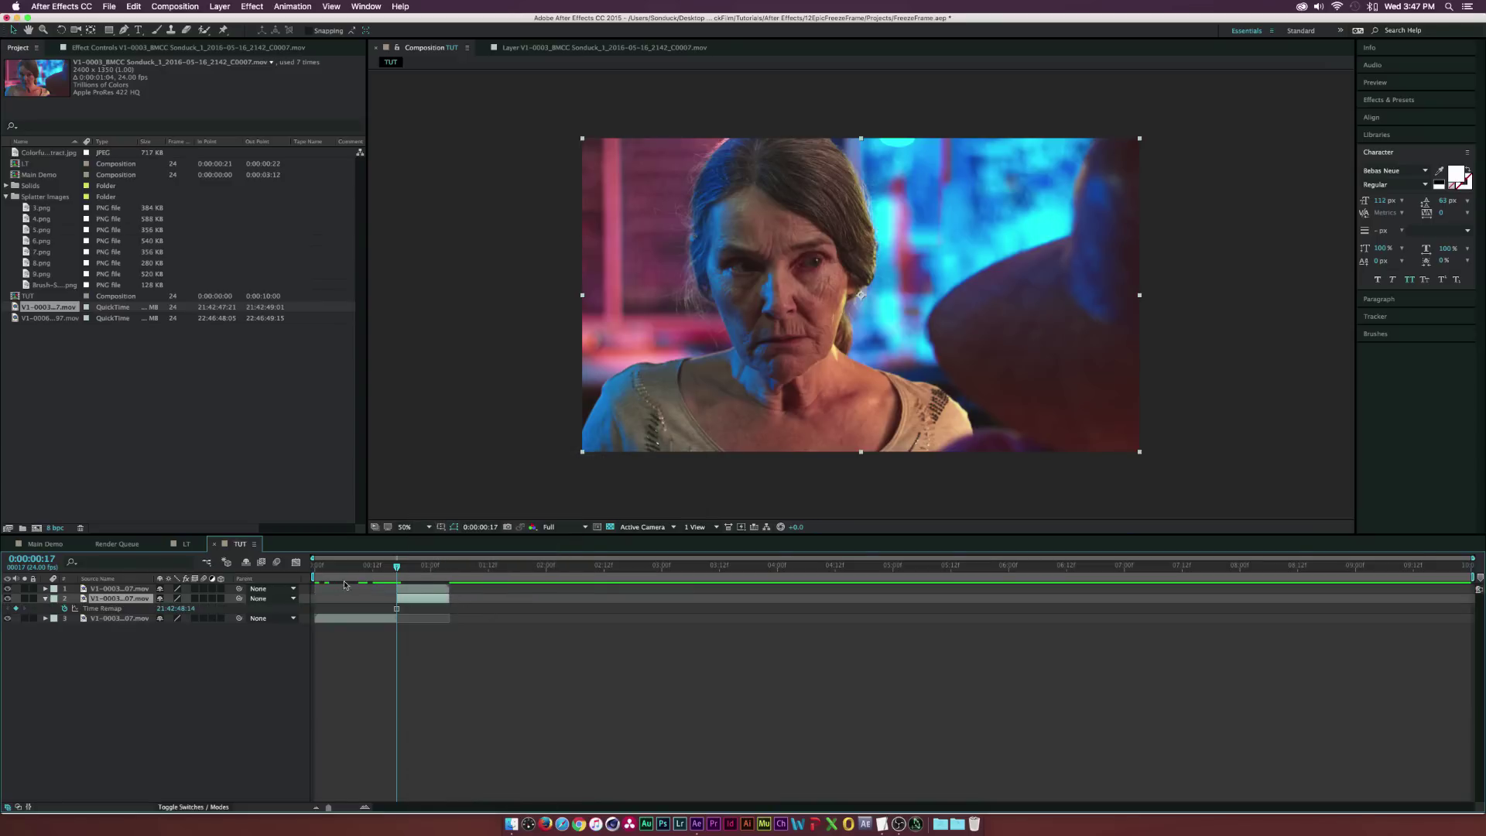
# Extend the frozen layer to about 0:00:03:00 and move the moving clip on layer 1 to start where it ends
pyautogui.moveTo(411, 589)
pyautogui.mouseDown()
pyautogui.moveTo(463, 588)
pyautogui.moveTo(421, 571)
pyautogui.moveTo(474, 572)
pyautogui.moveTo(421, 572)
pyautogui.mouseUp()
pyautogui.click(276, 610)
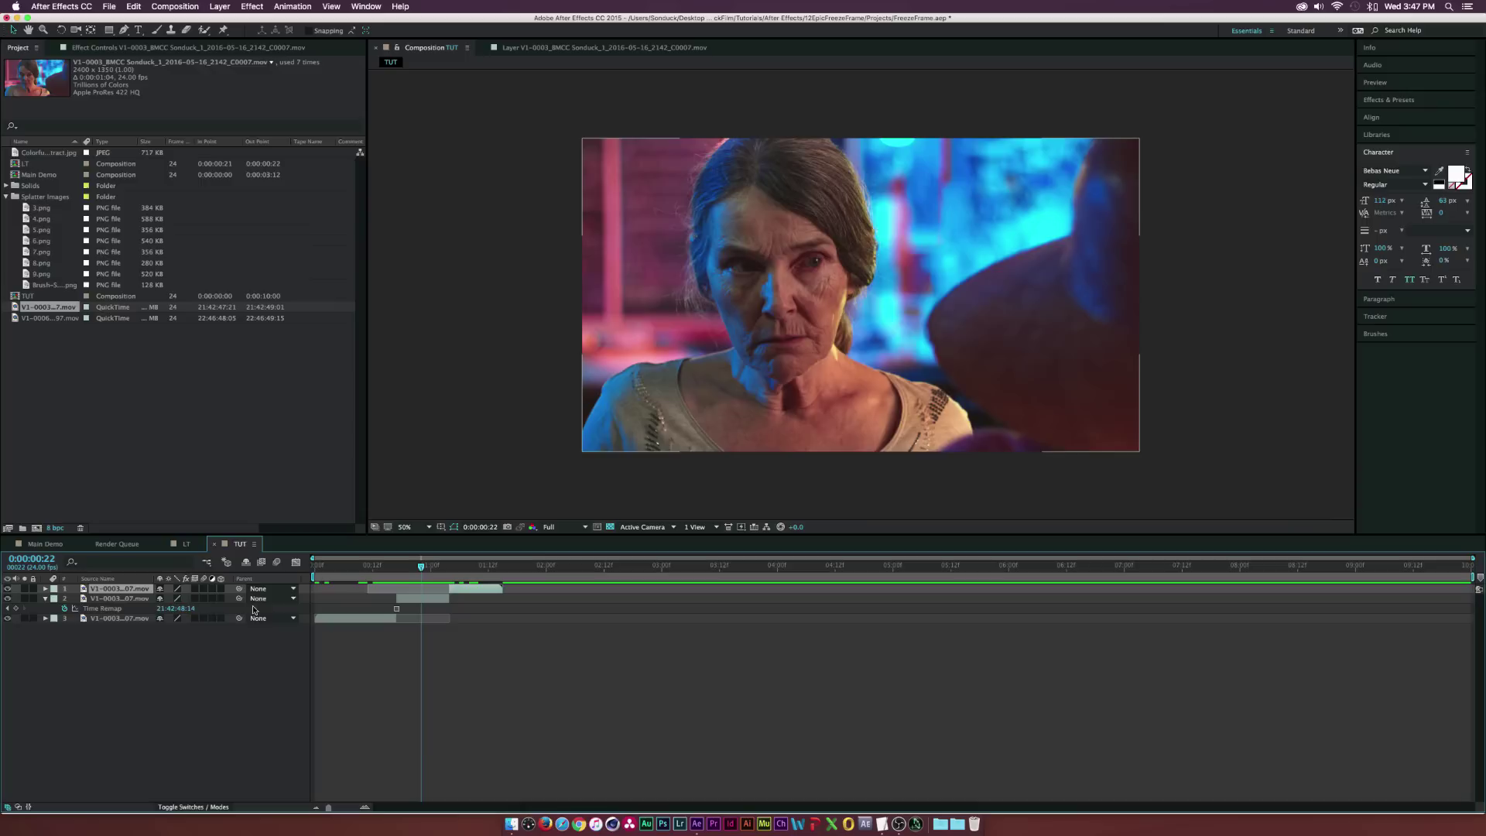
pyautogui.click(108, 601)
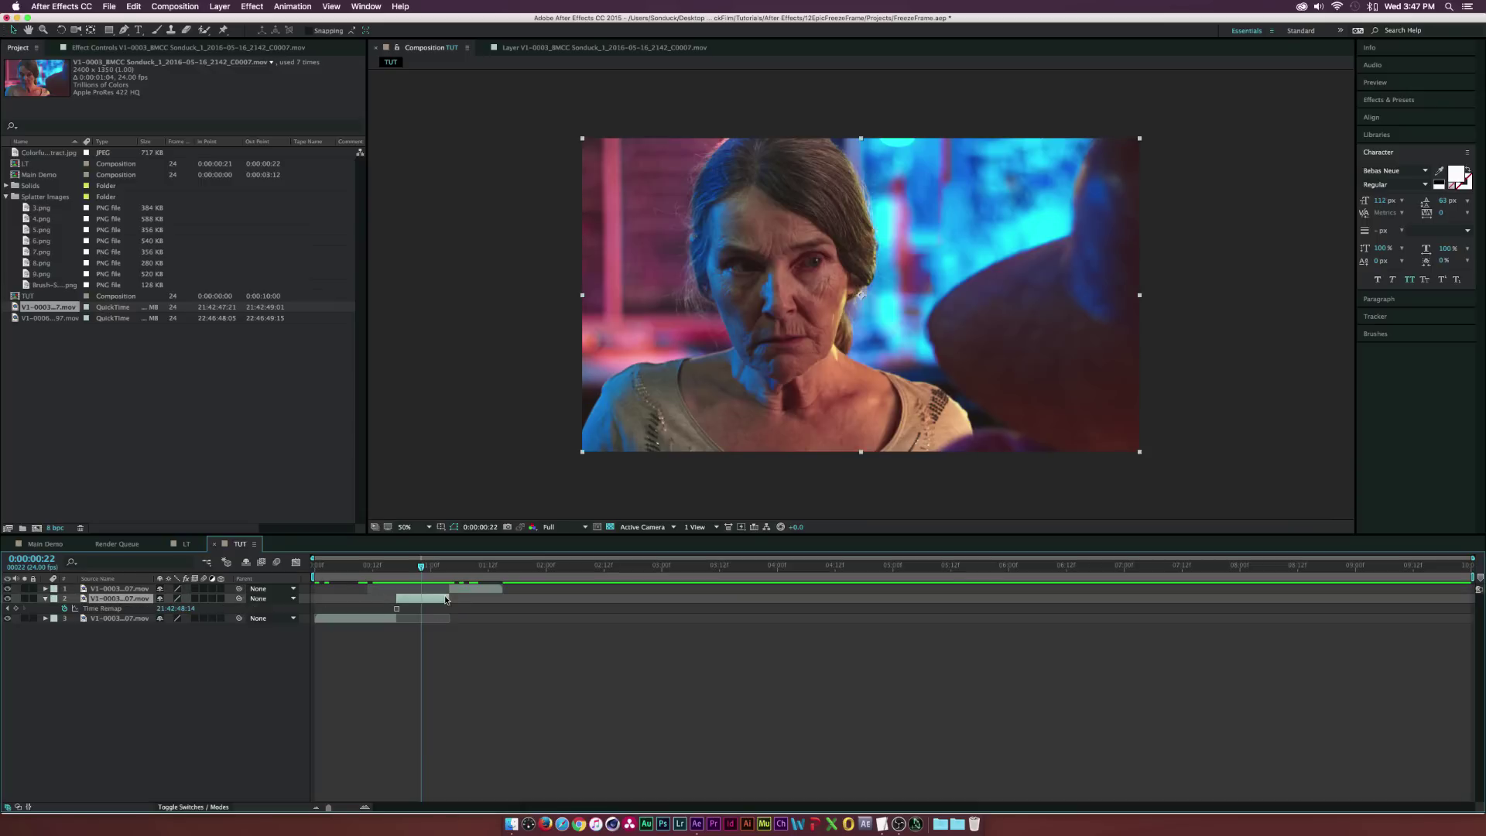
pyautogui.moveTo(449, 598); pyautogui.dragTo(661, 598)
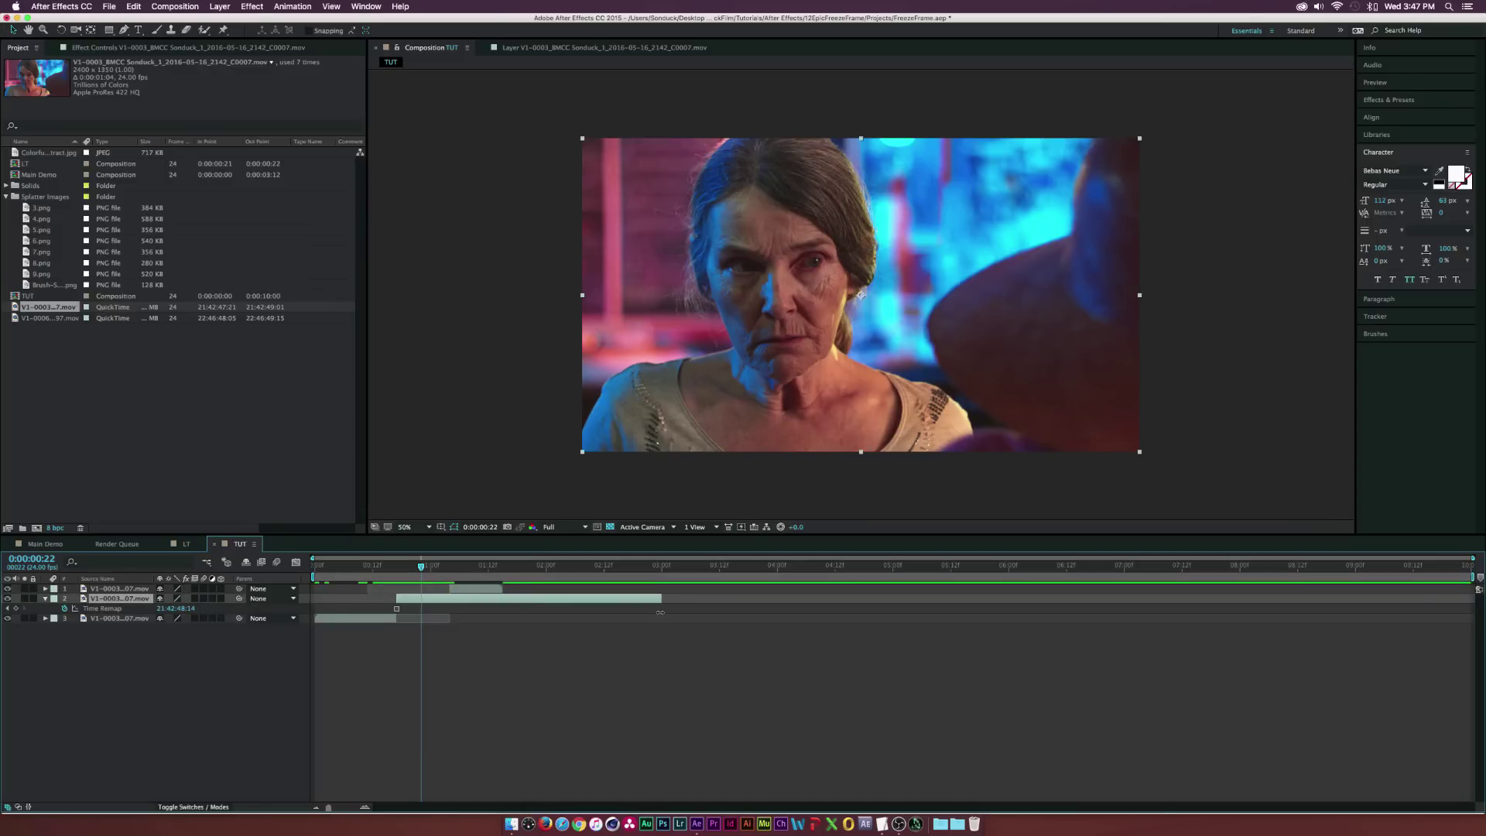
pyautogui.click(661, 564)
pyautogui.moveTo(471, 589); pyautogui.dragTo(699, 625)
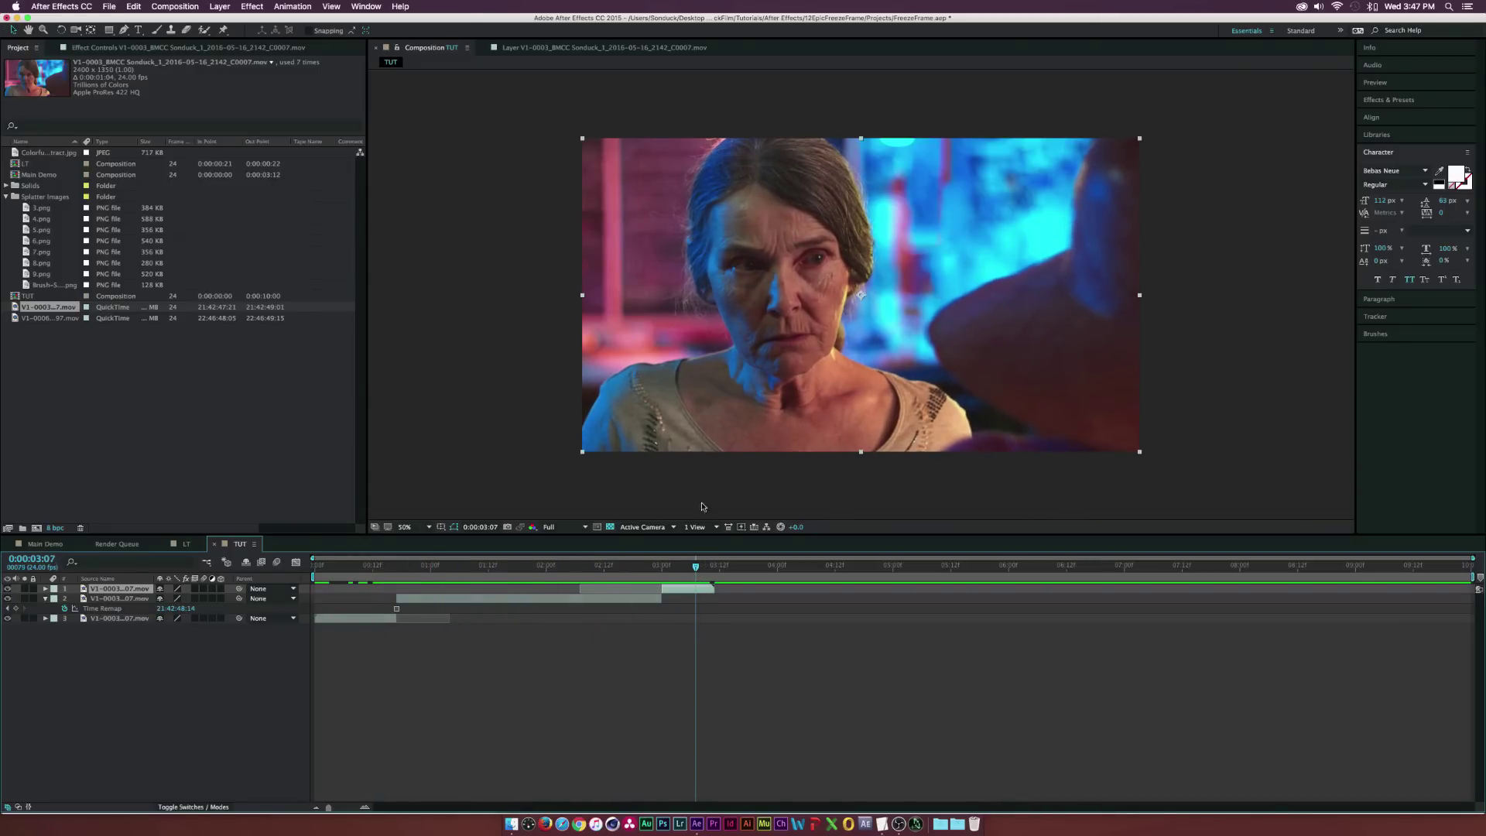
pyautogui.moveTo(547, 564); pyautogui.dragTo(484, 589)
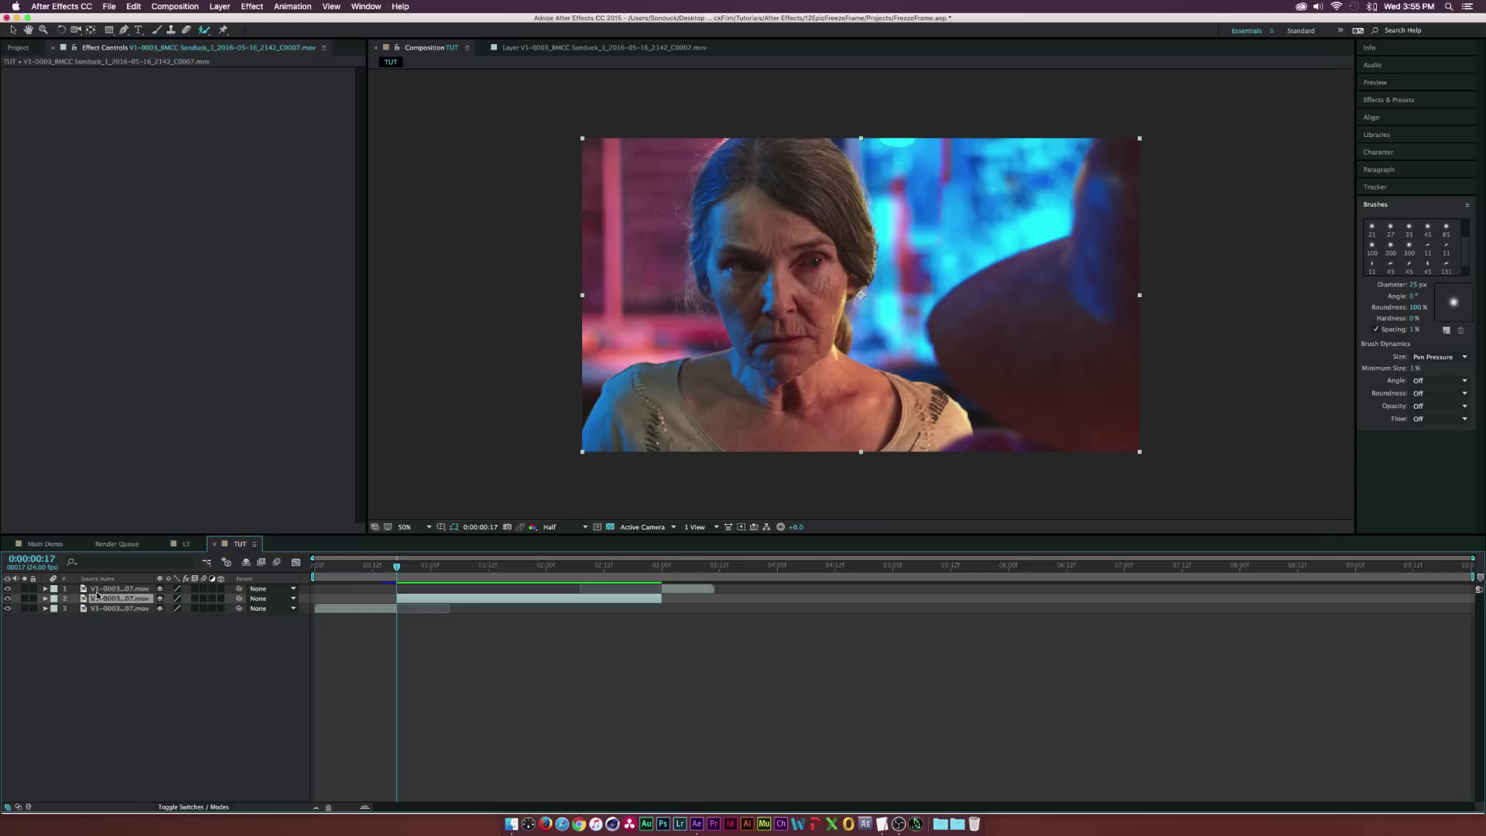
# Duplicate the freeze-frame layer
pyautogui.press('super+d')
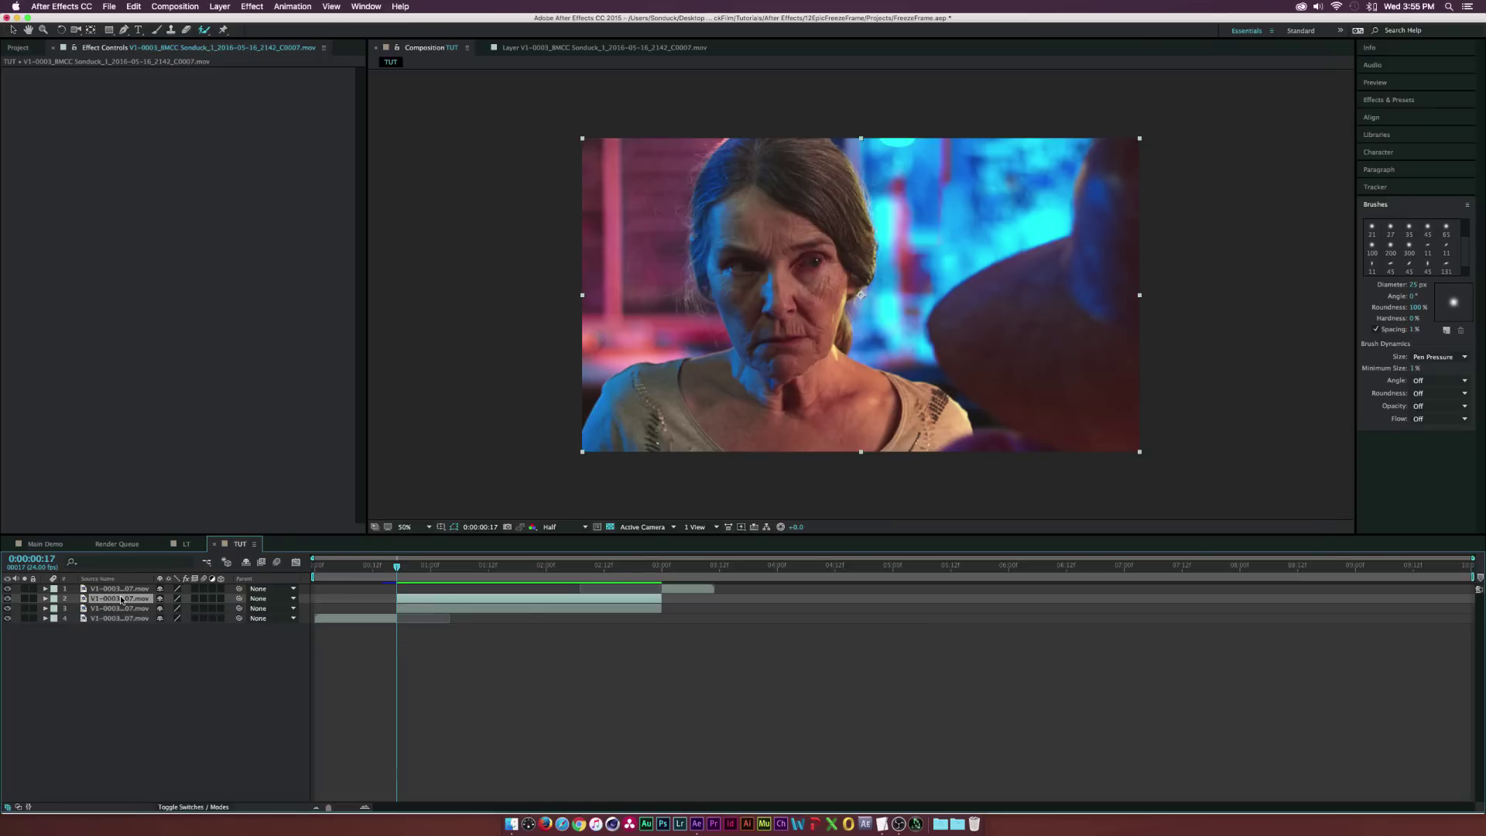
pyautogui.click(136, 6)
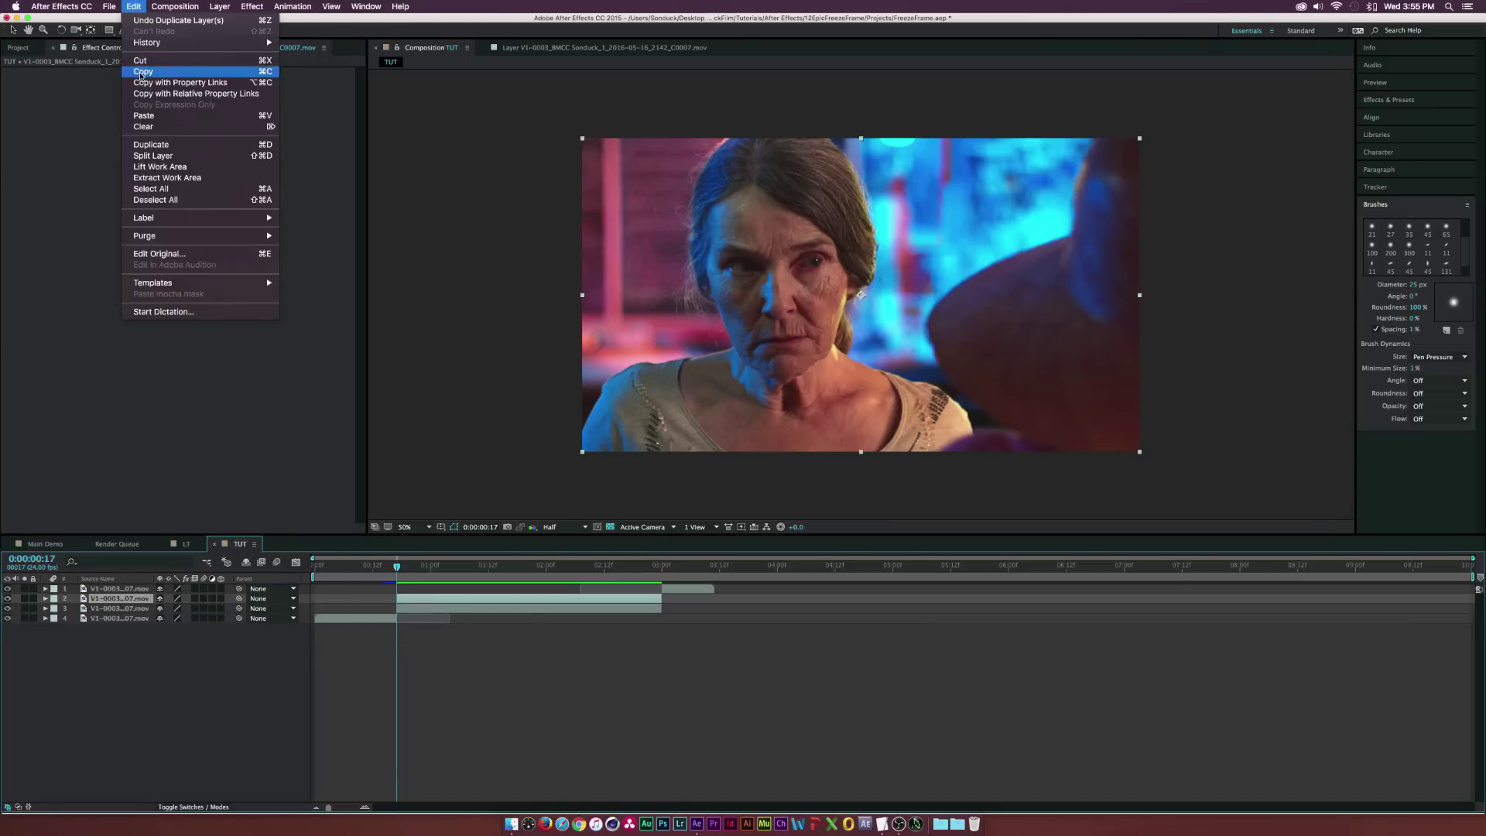
pyautogui.click(171, 750)
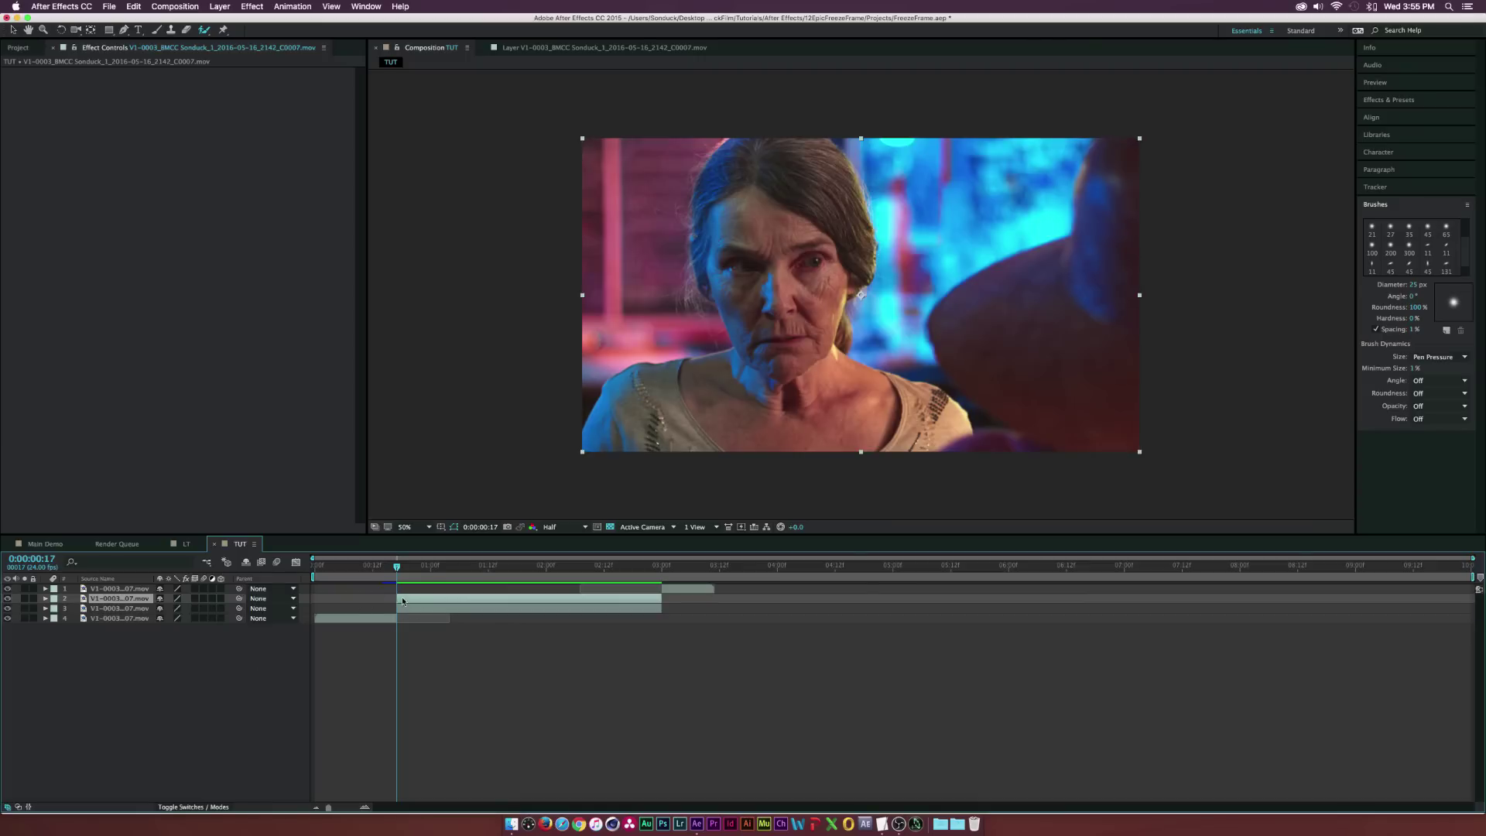
# Mark the woman as foreground on the upper freeze-frame layer with the Roto Brush at a 136 px diameter
pyautogui.click(205, 32)
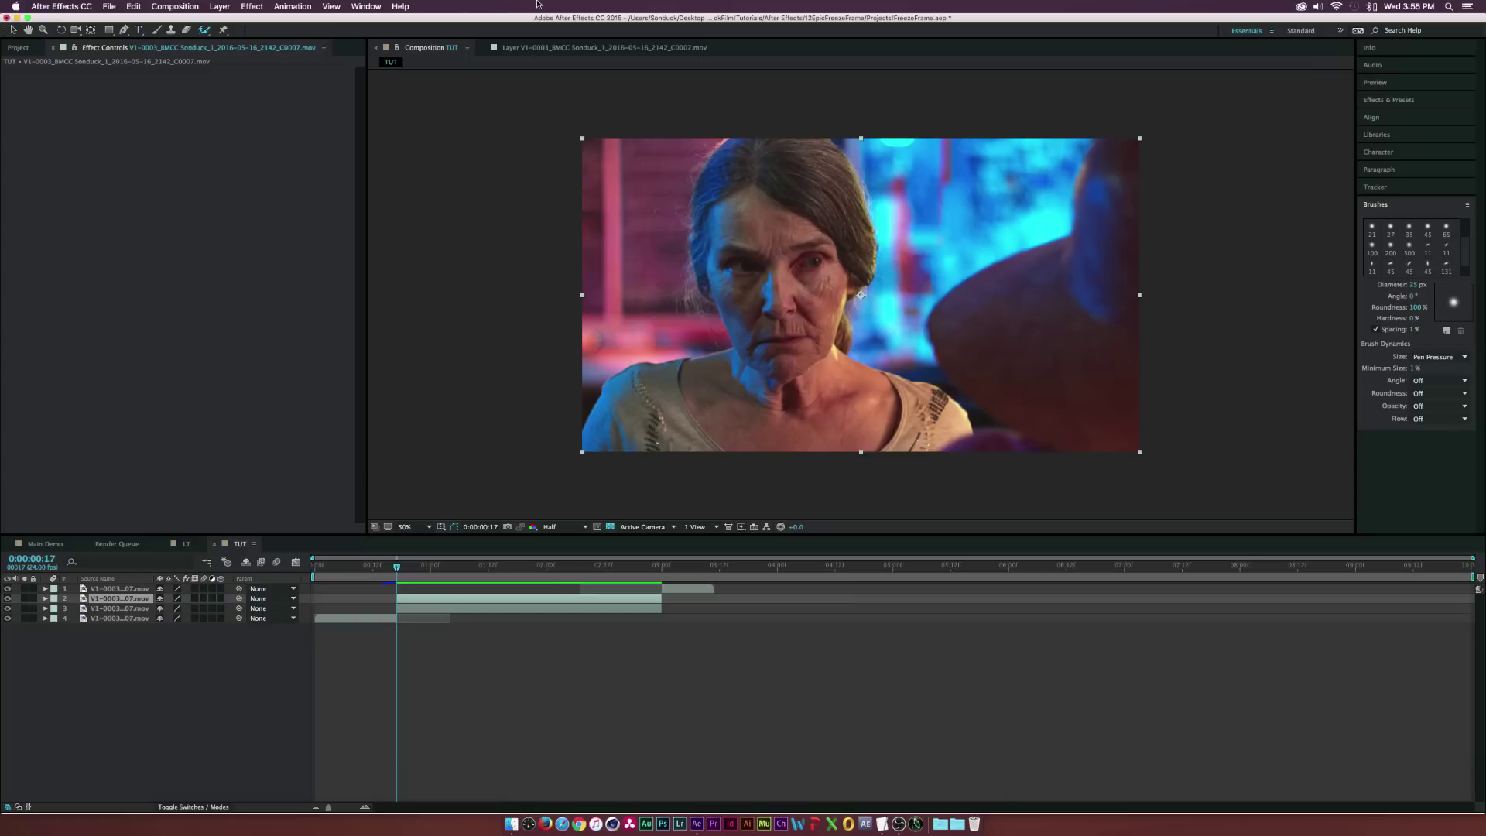
pyautogui.doubleClick(119, 599)
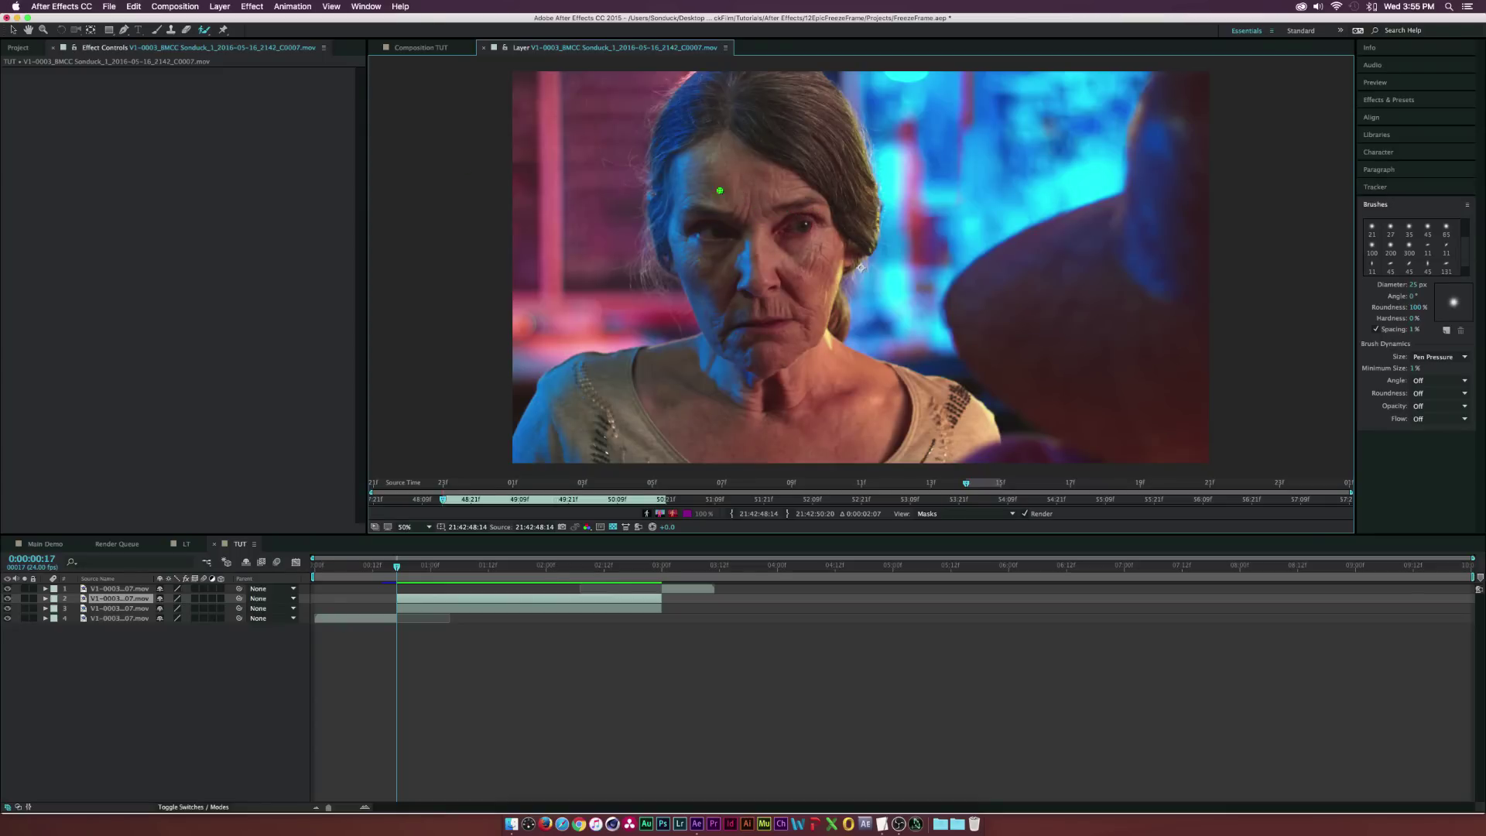
pyautogui.click(367, 7)
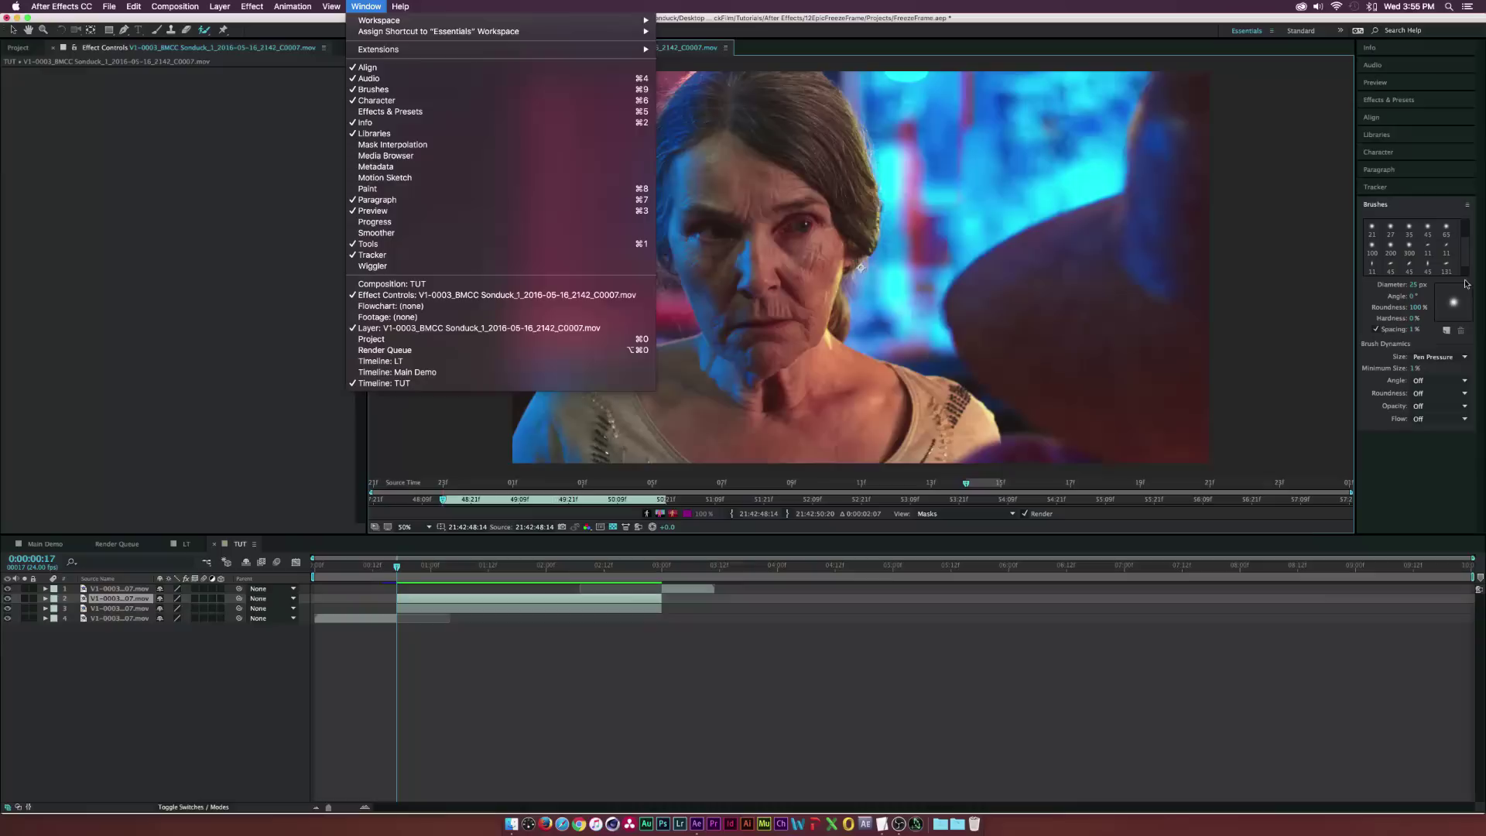
pyautogui.click(1419, 339)
pyautogui.moveTo(1413, 284)
pyautogui.mouseDown()
pyautogui.moveTo(1449, 285)
pyautogui.moveTo(1426, 285)
pyautogui.mouseUp()
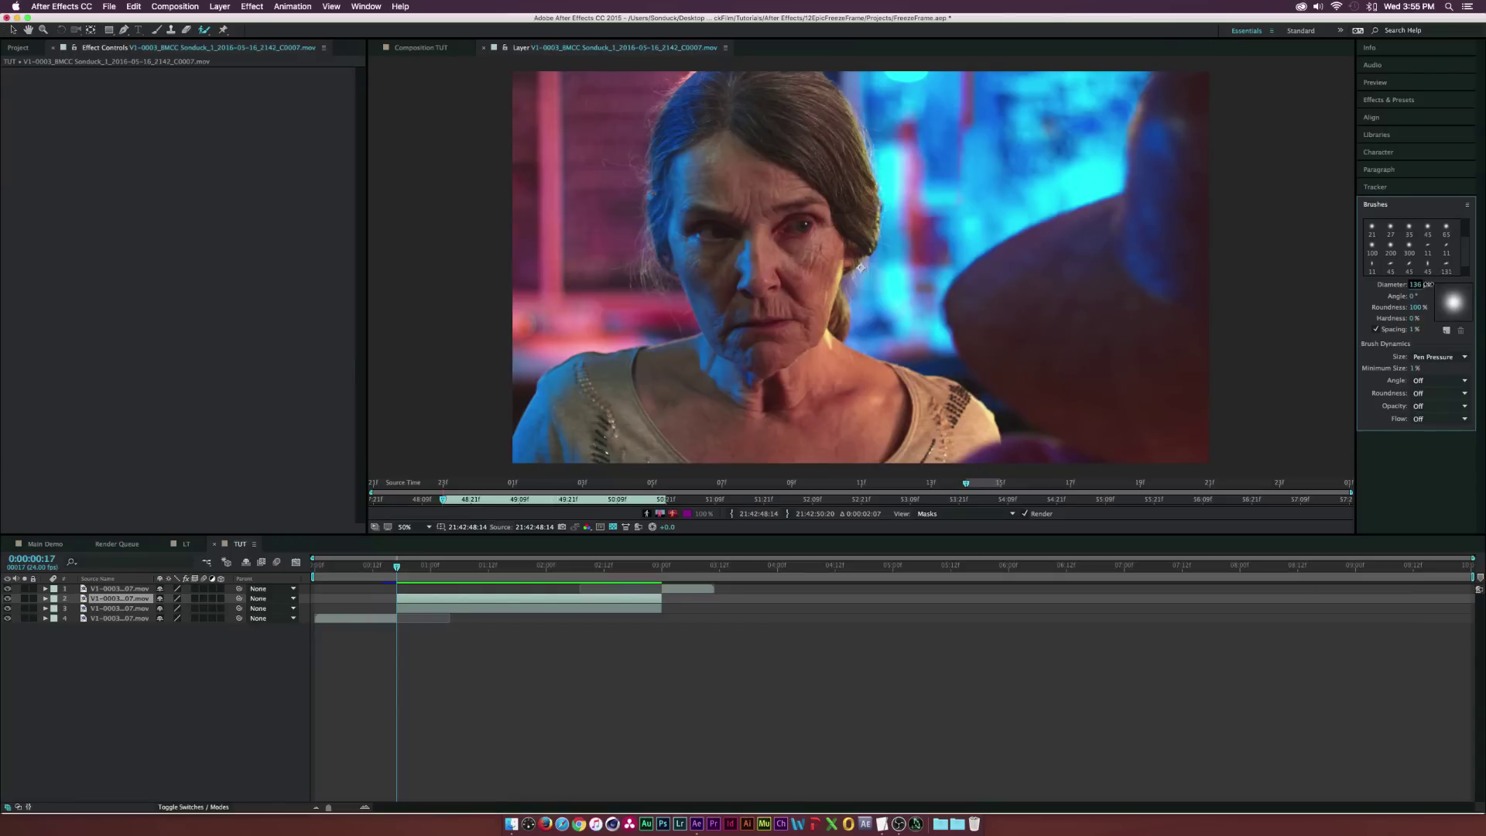
pyautogui.moveTo(758, 221)
pyautogui.mouseDown()
pyautogui.moveTo(739, 165)
pyautogui.moveTo(716, 213)
pyautogui.moveTo(709, 167)
pyautogui.moveTo(684, 199)
pyautogui.moveTo(690, 154)
pyautogui.moveTo(740, 97)
pyautogui.moveTo(766, 98)
pyautogui.moveTo(814, 138)
pyautogui.moveTo(732, 142)
pyautogui.moveTo(667, 213)
pyautogui.moveTo(703, 252)
pyautogui.moveTo(826, 182)
pyautogui.moveTo(764, 320)
pyautogui.moveTo(744, 414)
pyautogui.moveTo(590, 405)
pyautogui.moveTo(691, 427)
pyautogui.moveTo(939, 426)
pyautogui.moveTo(899, 397)
pyautogui.moveTo(836, 384)
pyautogui.mouseUp()
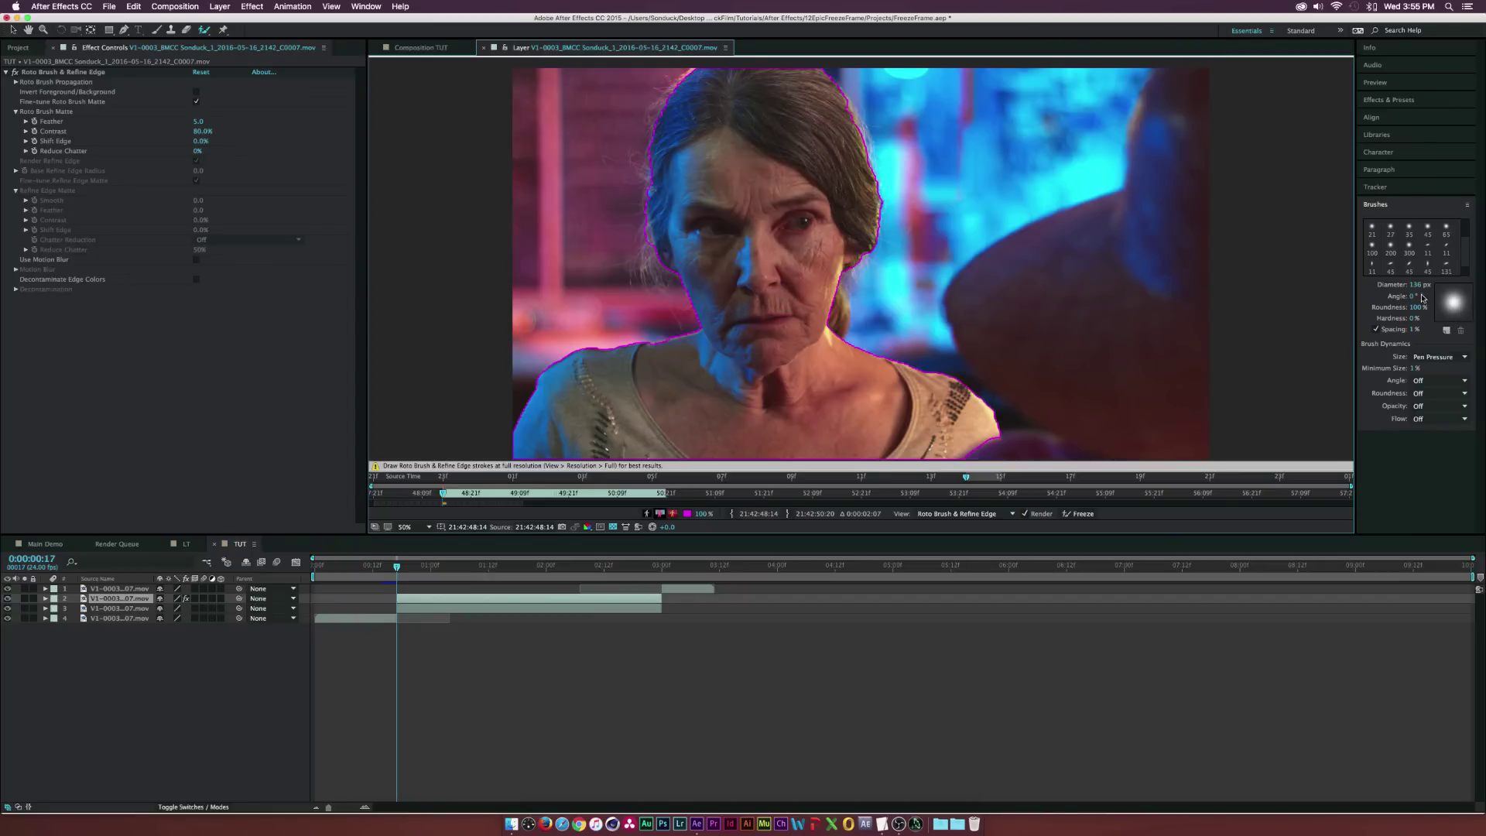
# Refine the roto selection at the hair's edge with a 24 px brush and propagate it through the frozen layer's duration
pyautogui.moveTo(1416, 284); pyautogui.dragTo(1351, 287)
pyautogui.moveTo(652, 163)
pyautogui.mouseDown()
pyautogui.moveTo(653, 195)
pyautogui.moveTo(674, 164)
pyautogui.mouseUp()
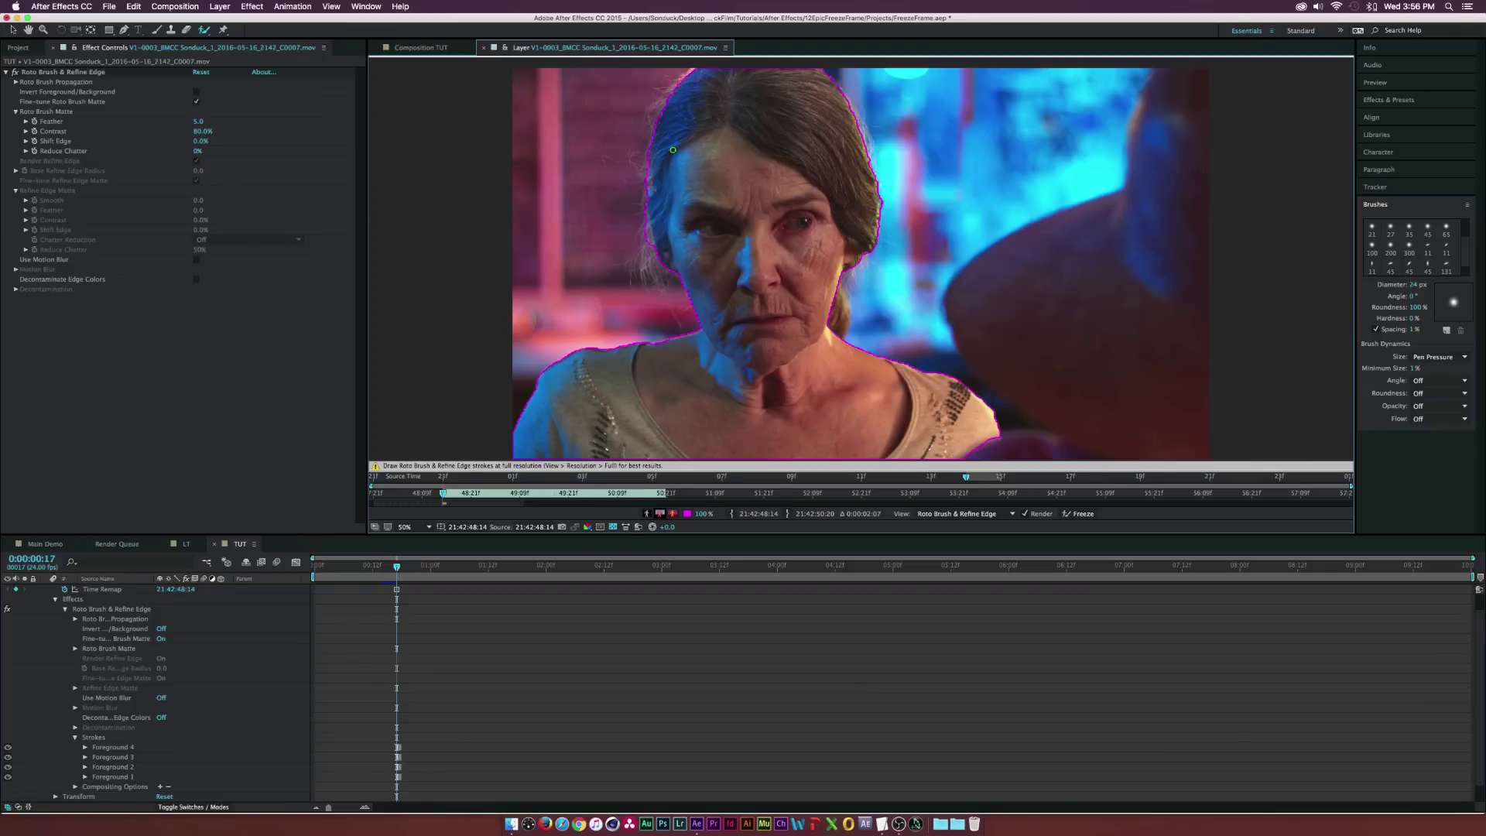
pyautogui.moveTo(443, 493); pyautogui.dragTo(524, 508)
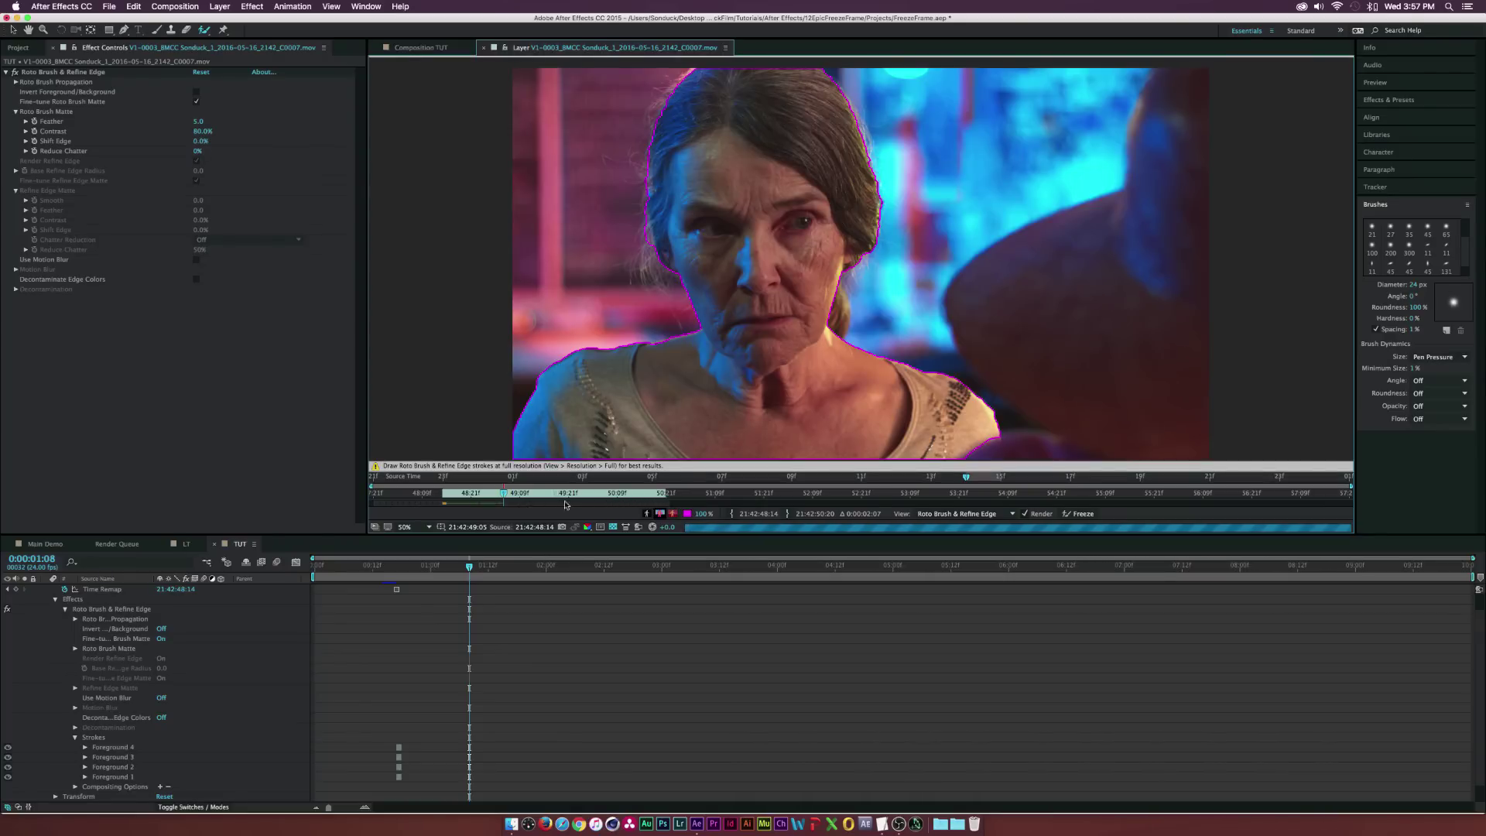
pyautogui.moveTo(504, 495); pyautogui.dragTo(651, 503)
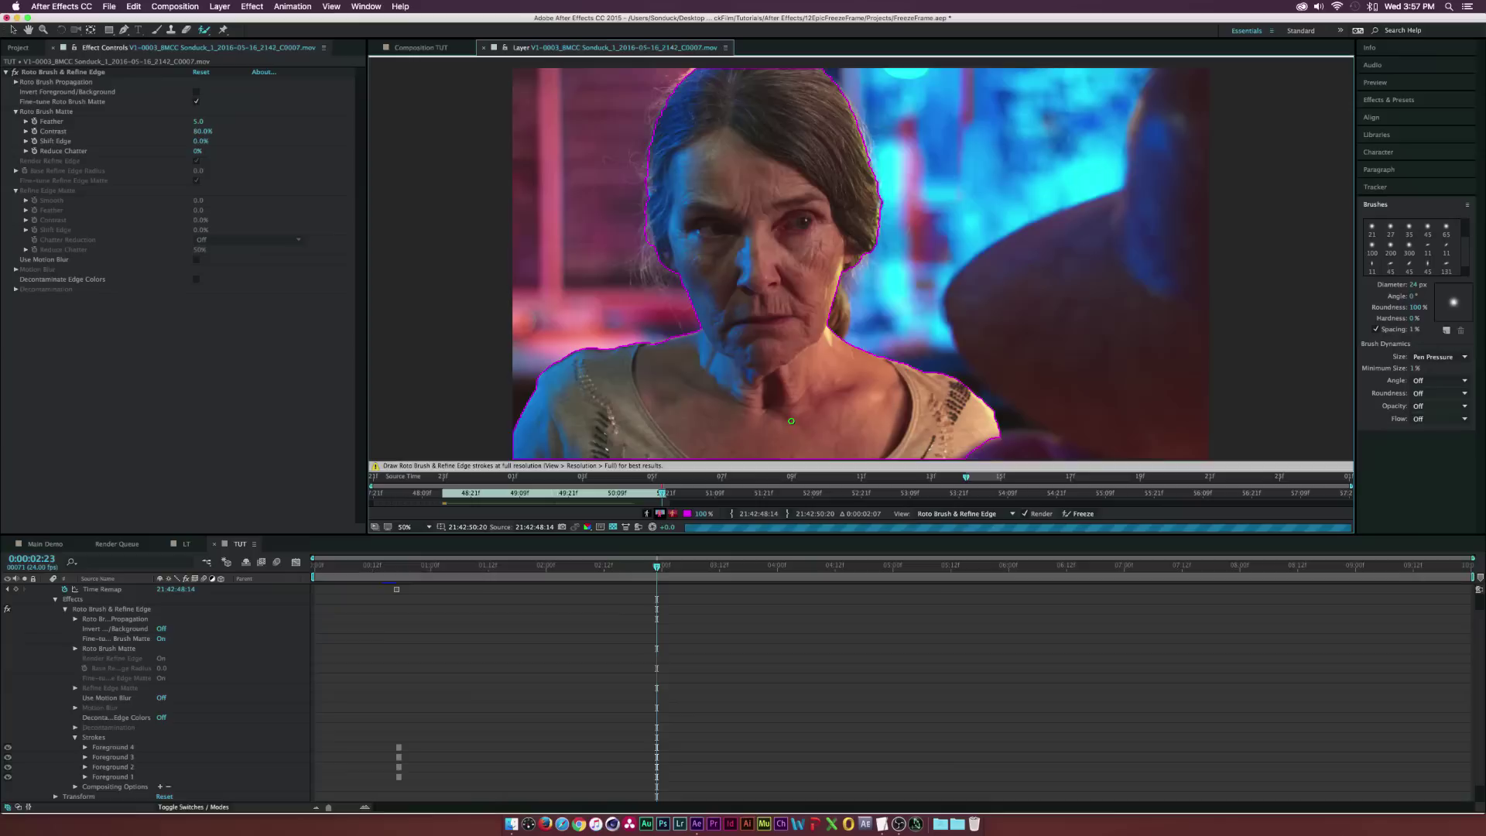
pyautogui.click(619, 493)
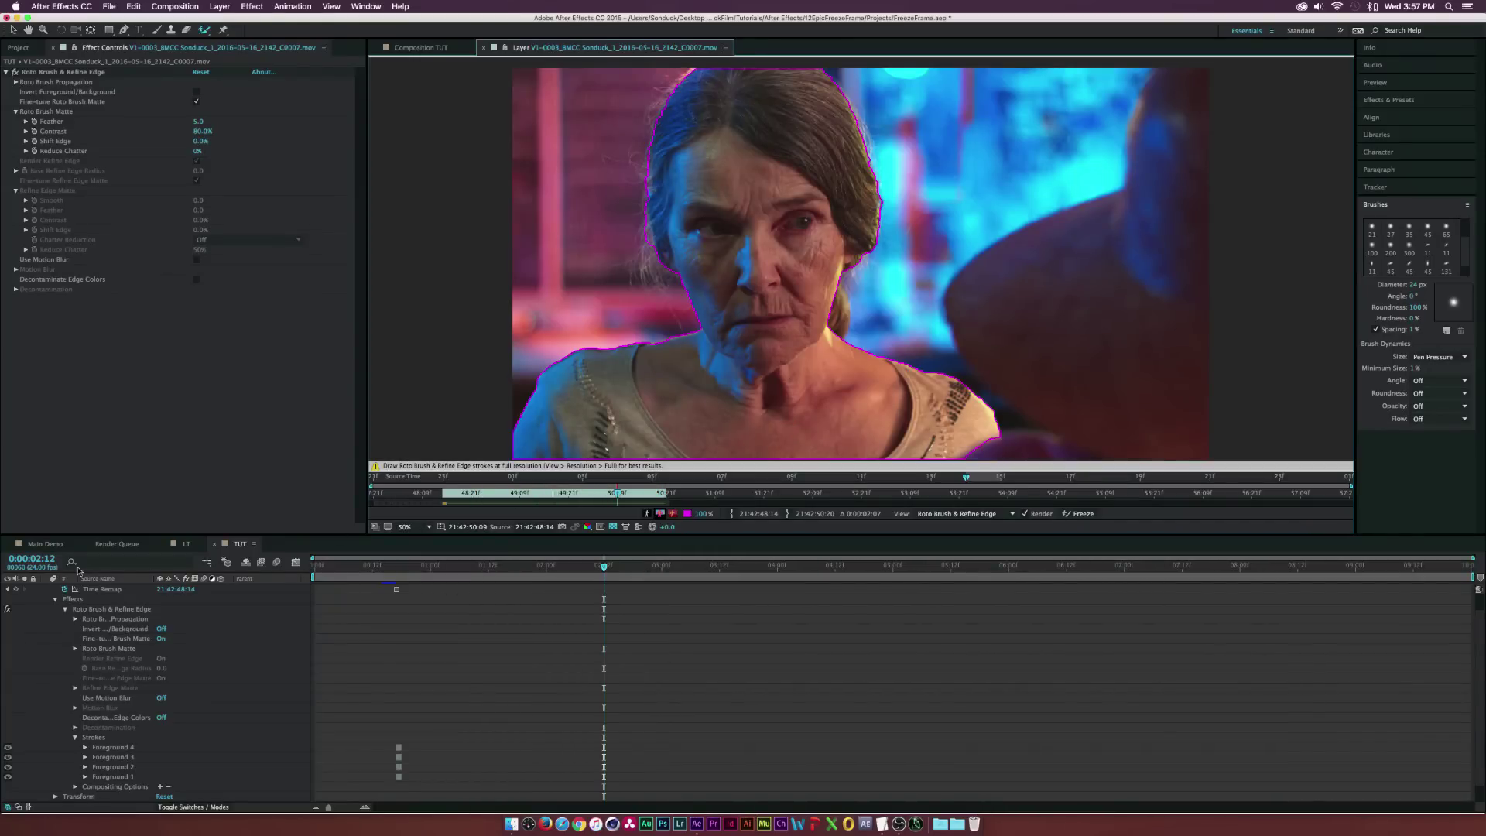
# Return to the TUT composition and collapse the rotoscoped layer's properties
pyautogui.click(187, 544)
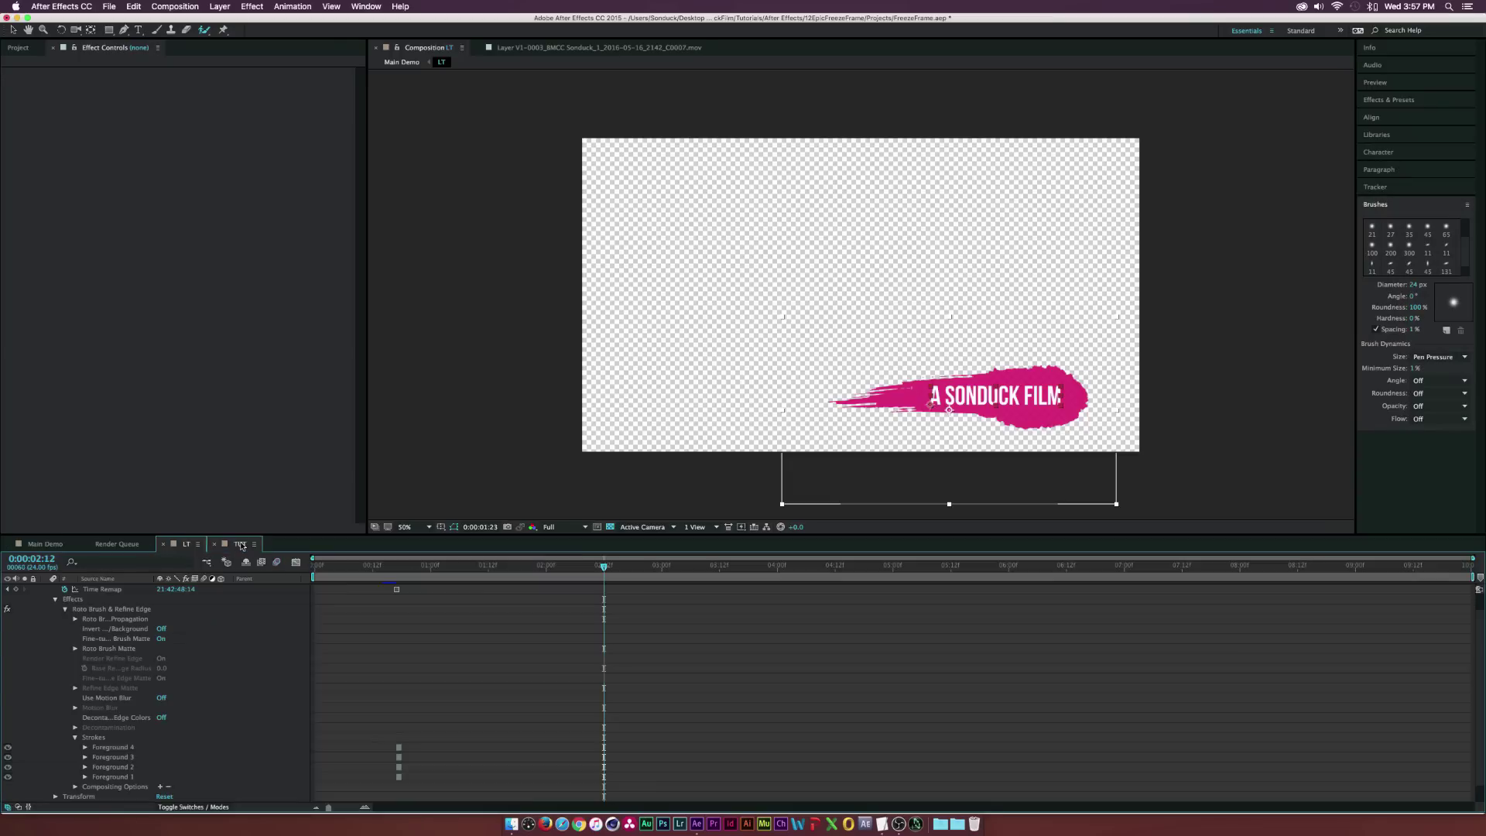
pyautogui.click(242, 545)
pyautogui.scroll(2, 45, 594)
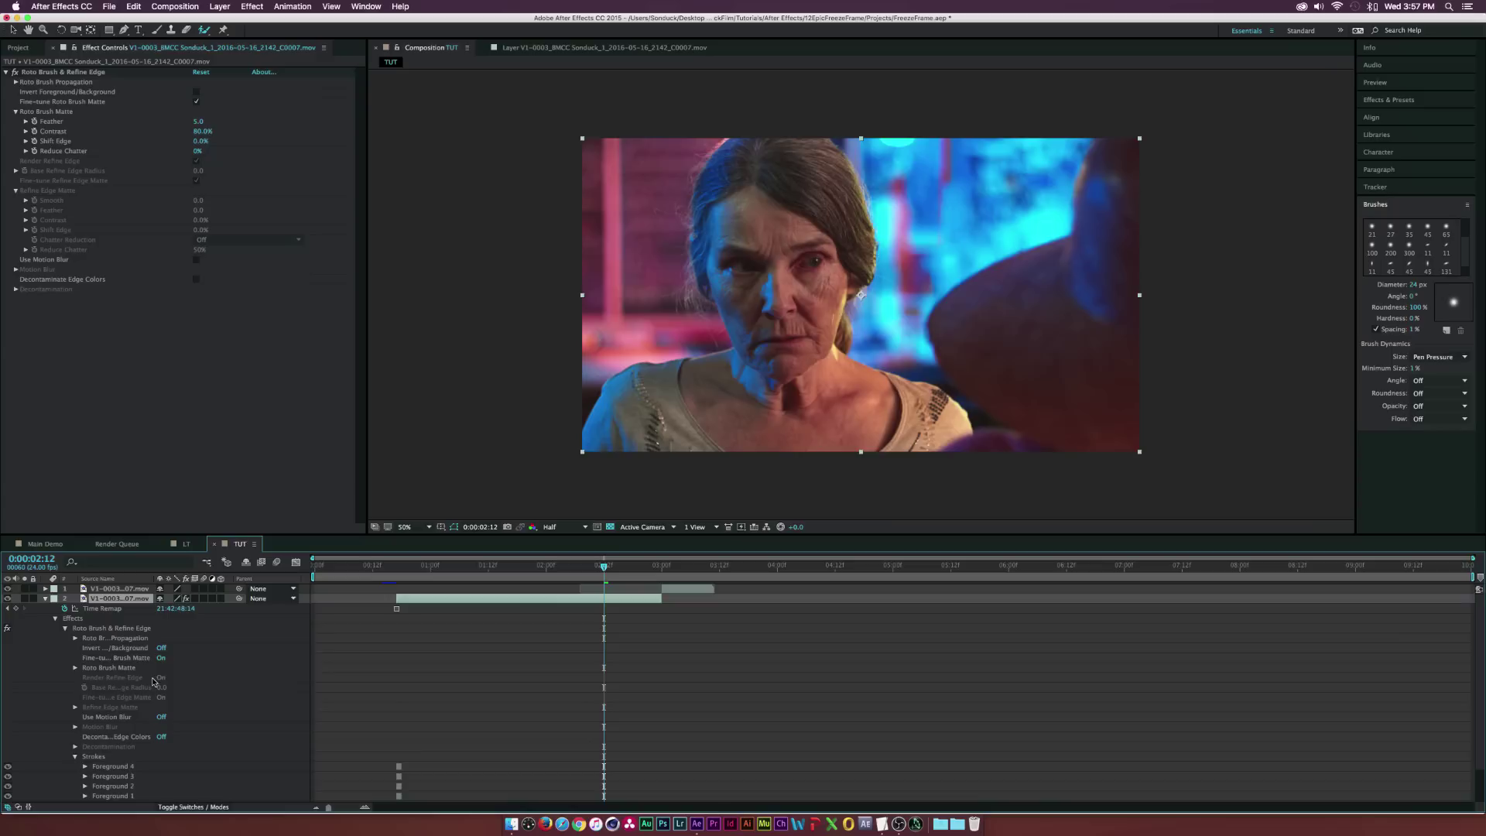
pyautogui.click(45, 602)
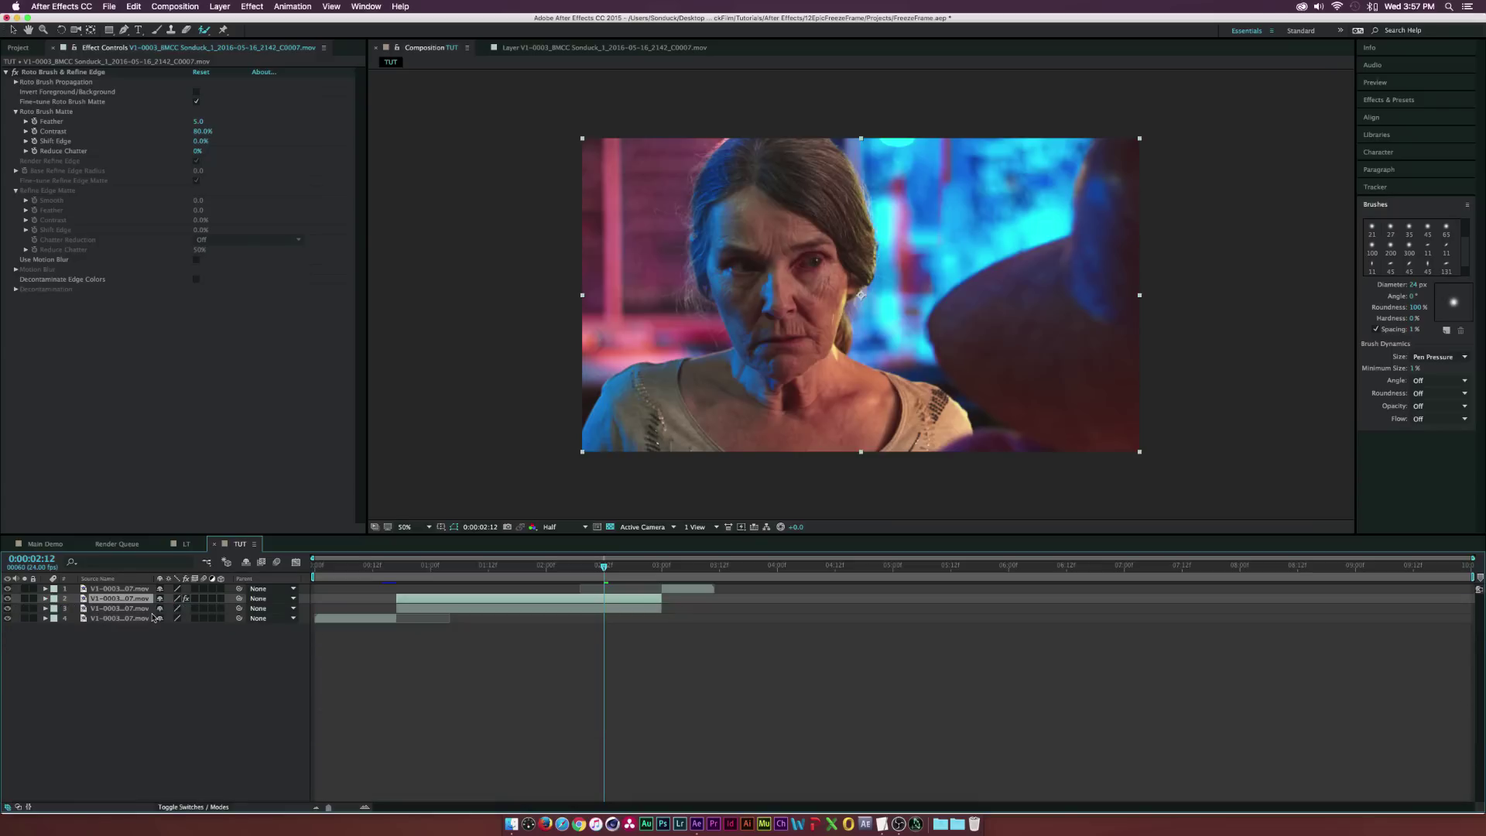
# Reveal the rotoscoped layer's Scale and move its anchor point to the base of the woman's chest
pyautogui.press('s')
pyautogui.moveTo(173, 608)
pyautogui.mouseDown()
pyautogui.moveTo(188, 606)
pyautogui.moveTo(161, 603)
pyautogui.moveTo(176, 601)
pyautogui.mouseUp()
pyautogui.press('super+z')
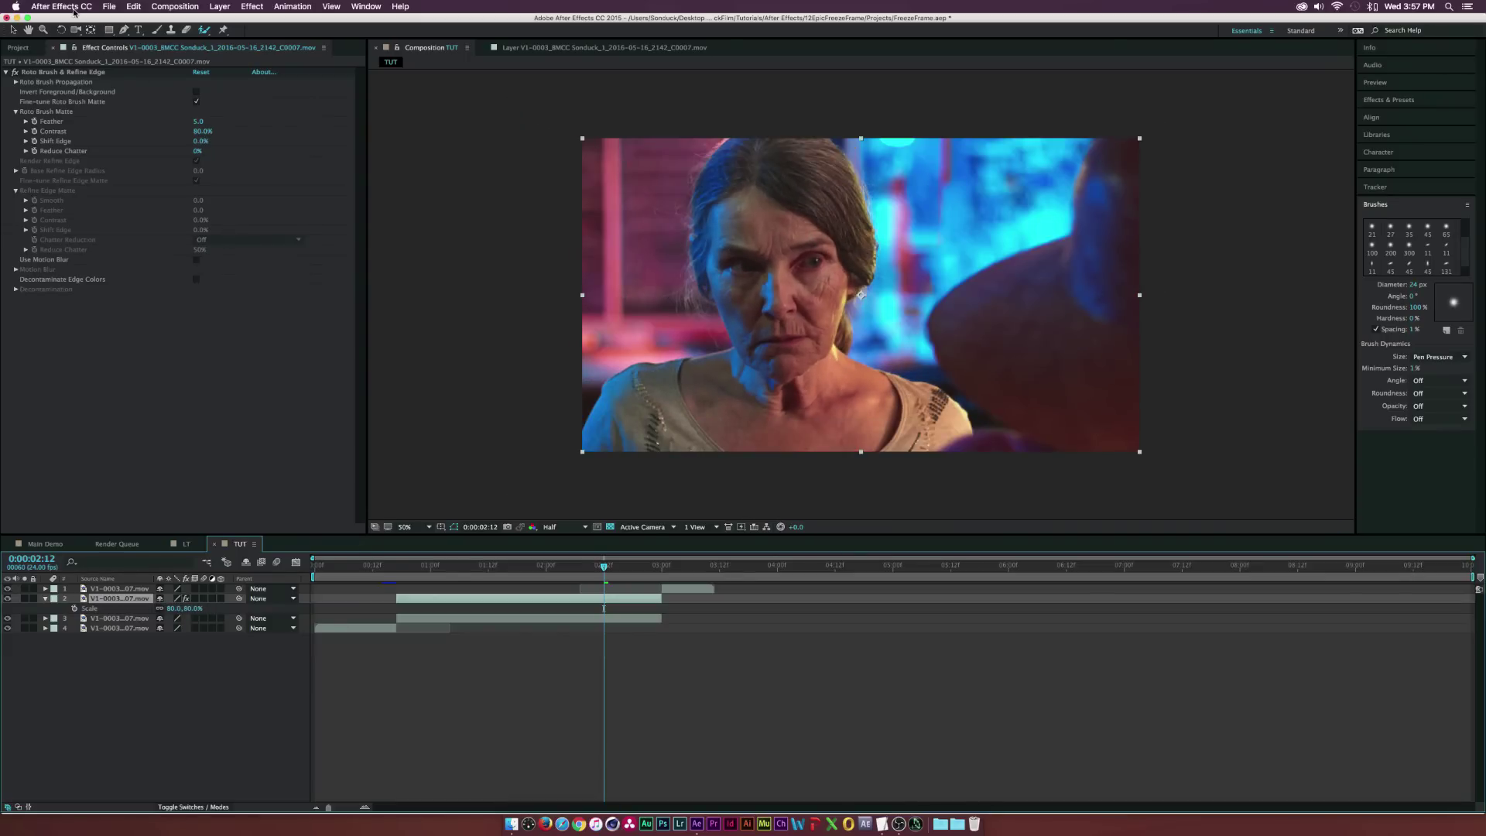
pyautogui.click(91, 30)
pyautogui.moveTo(859, 297); pyautogui.dragTo(783, 442)
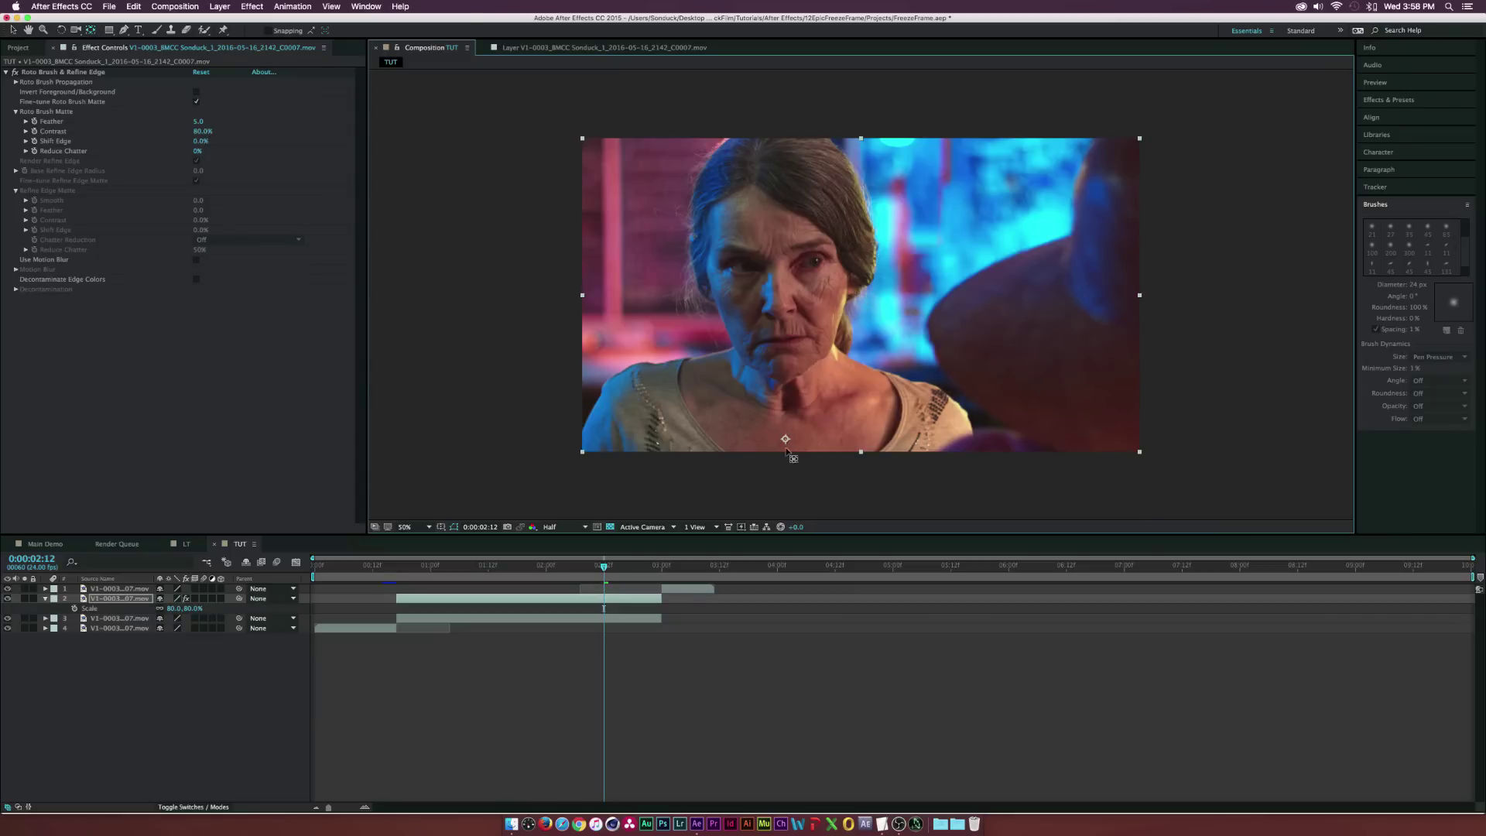
# Set starting Position and Scale keyframes on the rotoscoped layer at 0:00:00:17, where the freeze begins
pyautogui.click(398, 569)
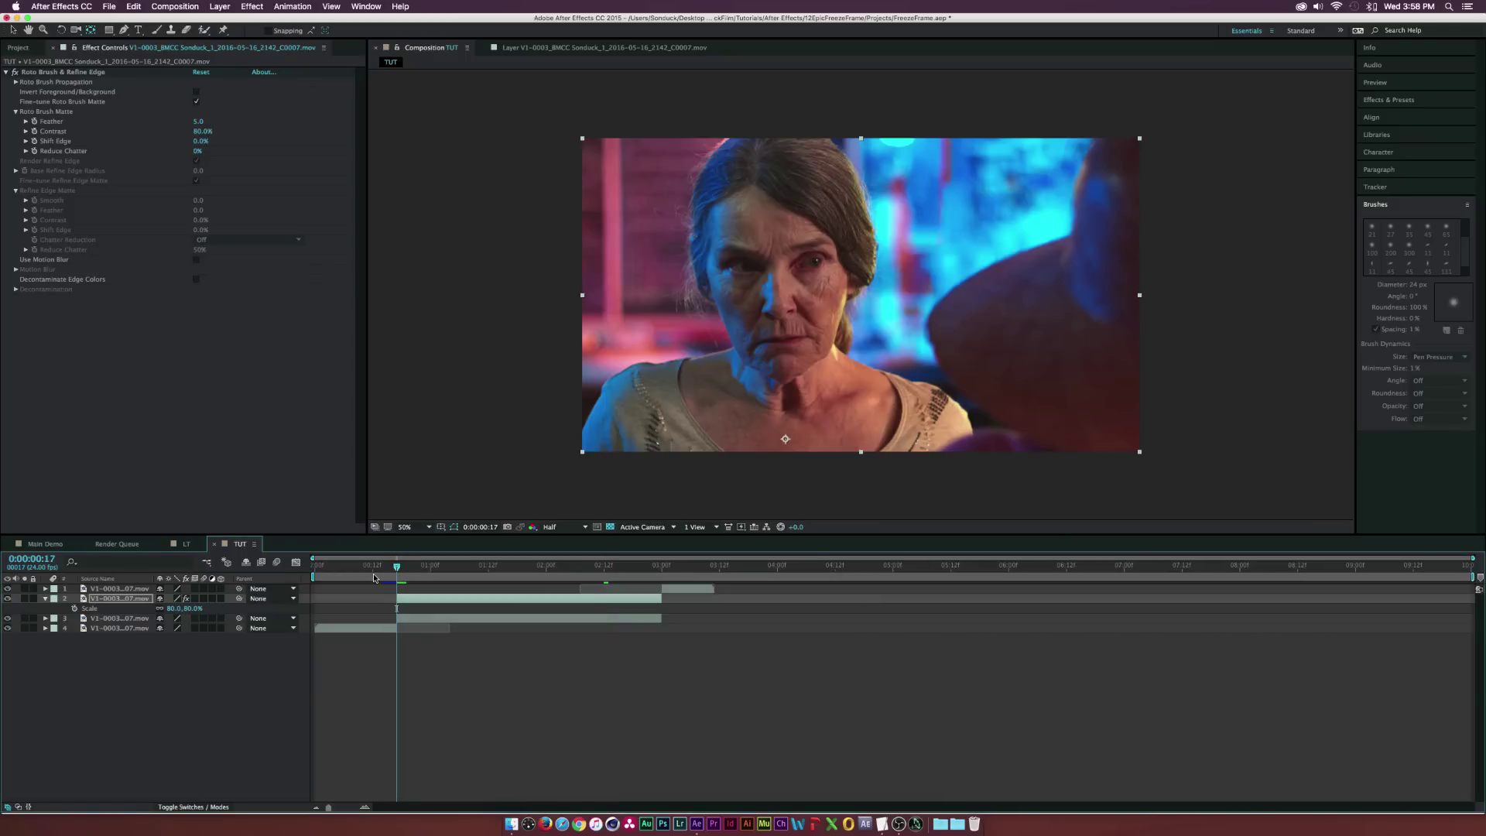
pyautogui.hotkey('shift', 'p')
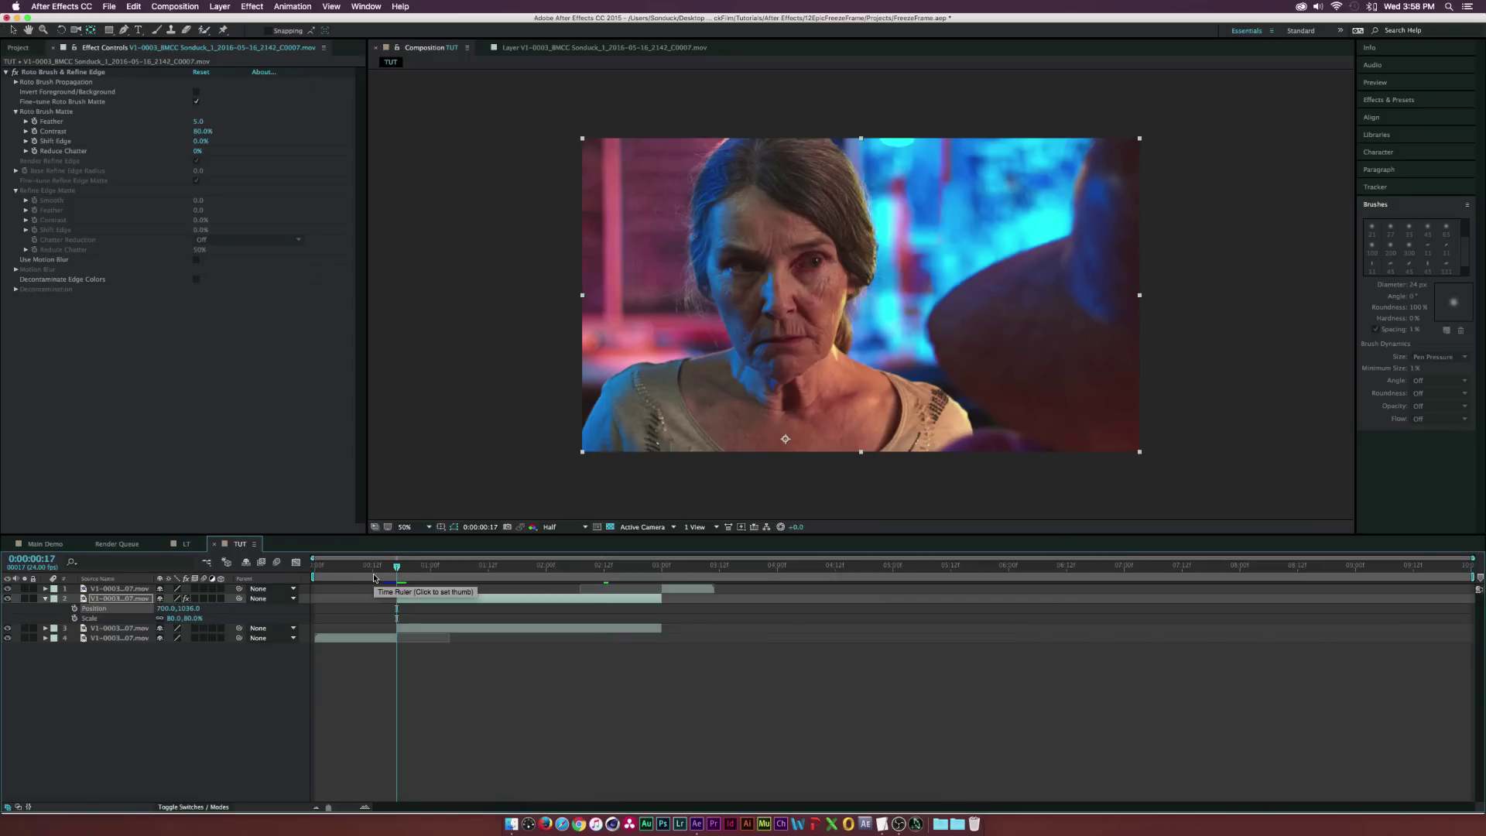
pyautogui.click(74, 608)
pyautogui.click(74, 617)
# At 0:00:01:01, keyframe the rotoscoped layer's Scale to 95% and its Position to 700, 1134
pyautogui.moveTo(422, 567); pyautogui.dragTo(435, 568)
pyautogui.moveTo(174, 618); pyautogui.dragTo(238, 608)
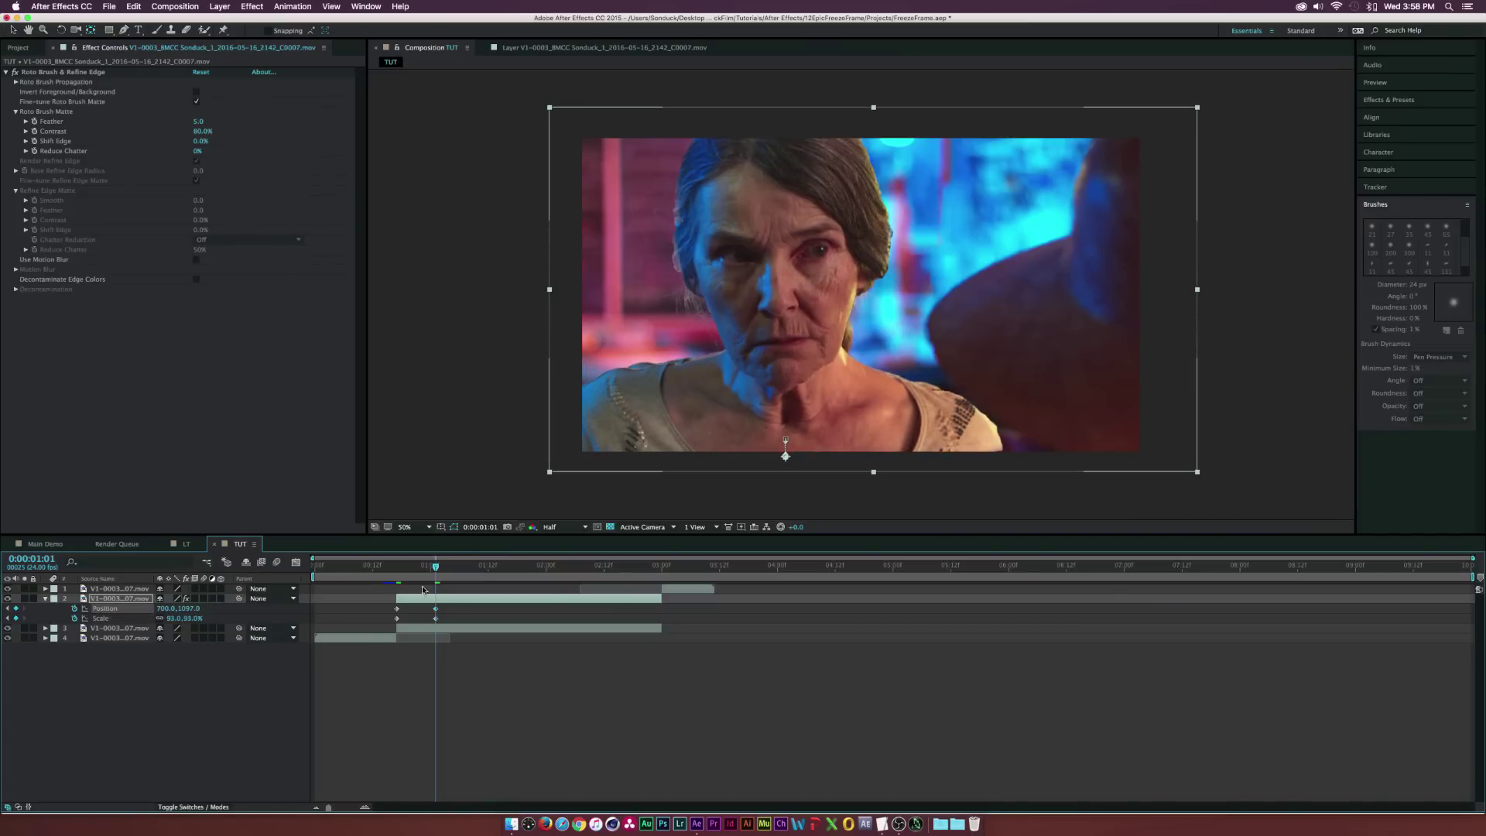
pyautogui.moveTo(436, 568)
pyautogui.mouseDown()
pyautogui.moveTo(396, 566)
pyautogui.moveTo(437, 566)
pyautogui.mouseUp()
pyautogui.click(173, 618)
pyautogui.write('95')
pyautogui.click(264, 617)
pyautogui.moveTo(186, 608); pyautogui.dragTo(206, 607)
# Paste a copy of the Position and Scale keyframes at 0:00:02:12, time-reverse them and shift them close to the layer's end
pyautogui.moveTo(467, 610); pyautogui.dragTo(394, 623)
pyautogui.moveTo(593, 567); pyautogui.dragTo(604, 569)
pyautogui.press('super+v')
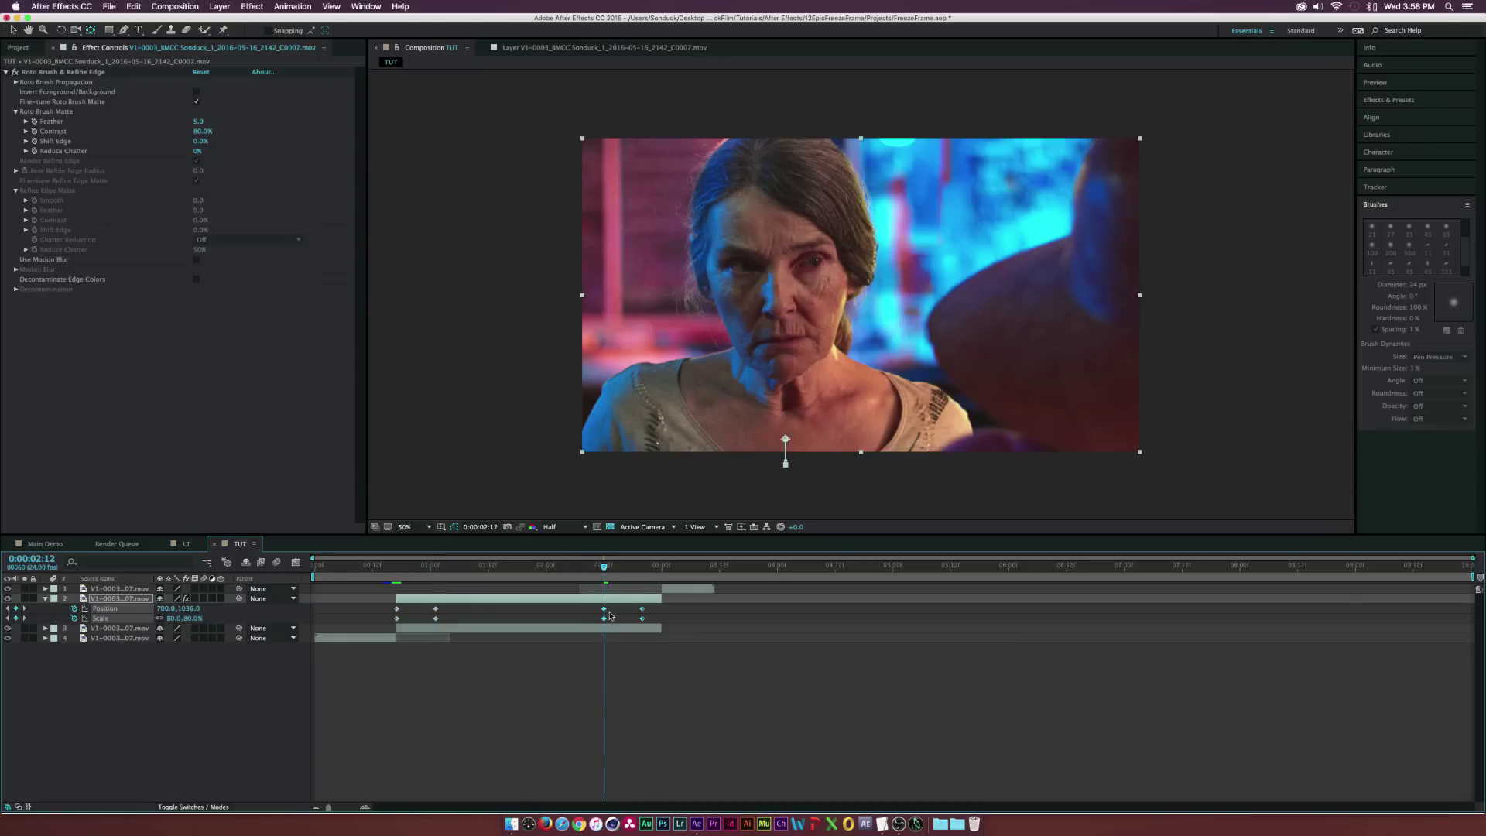
pyautogui.rightClick(605, 612)
pyautogui.moveTo(649, 745)
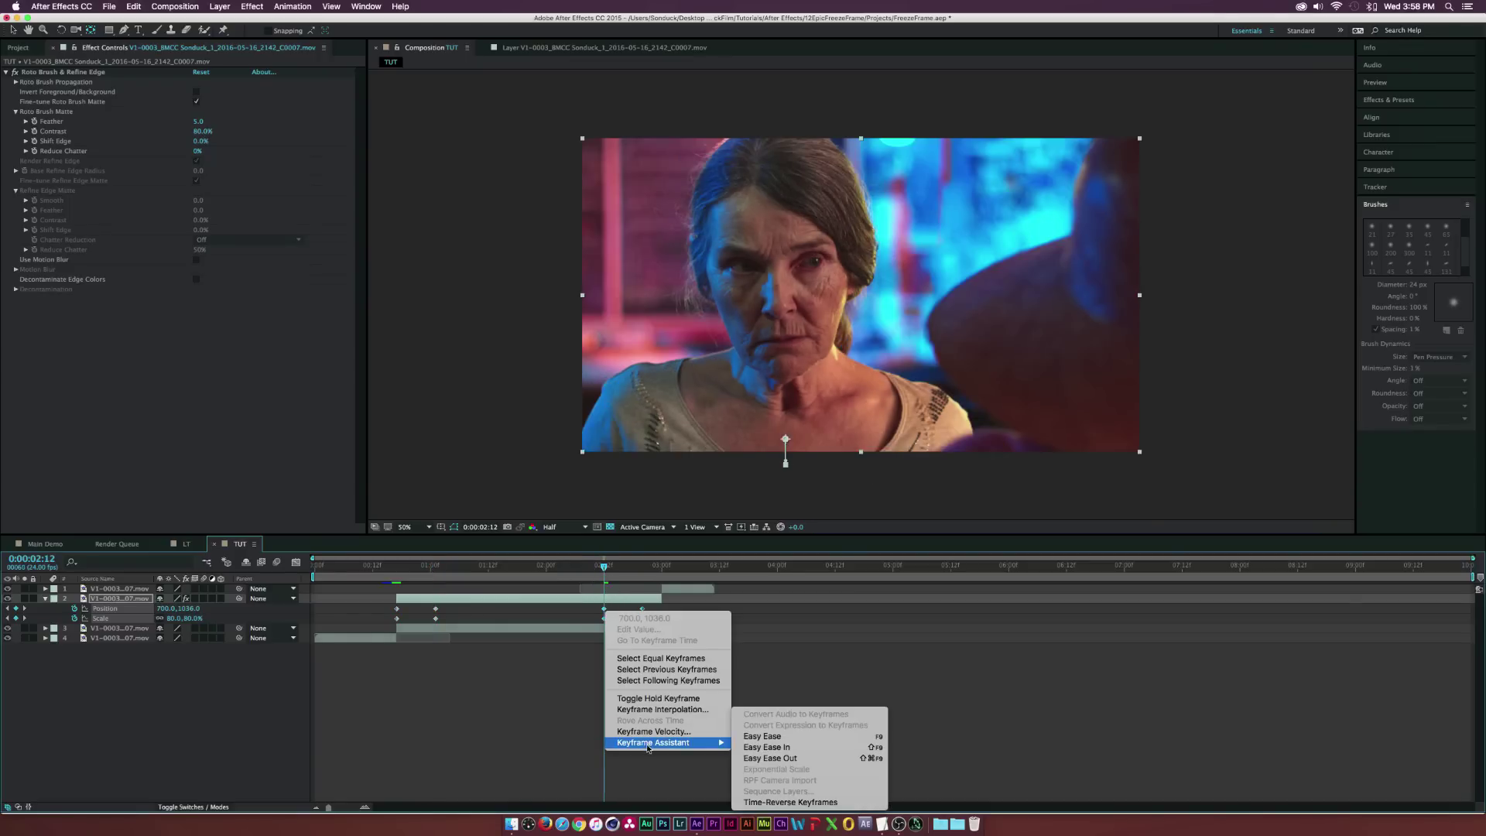
pyautogui.click(767, 804)
pyautogui.moveTo(642, 610); pyautogui.dragTo(657, 609)
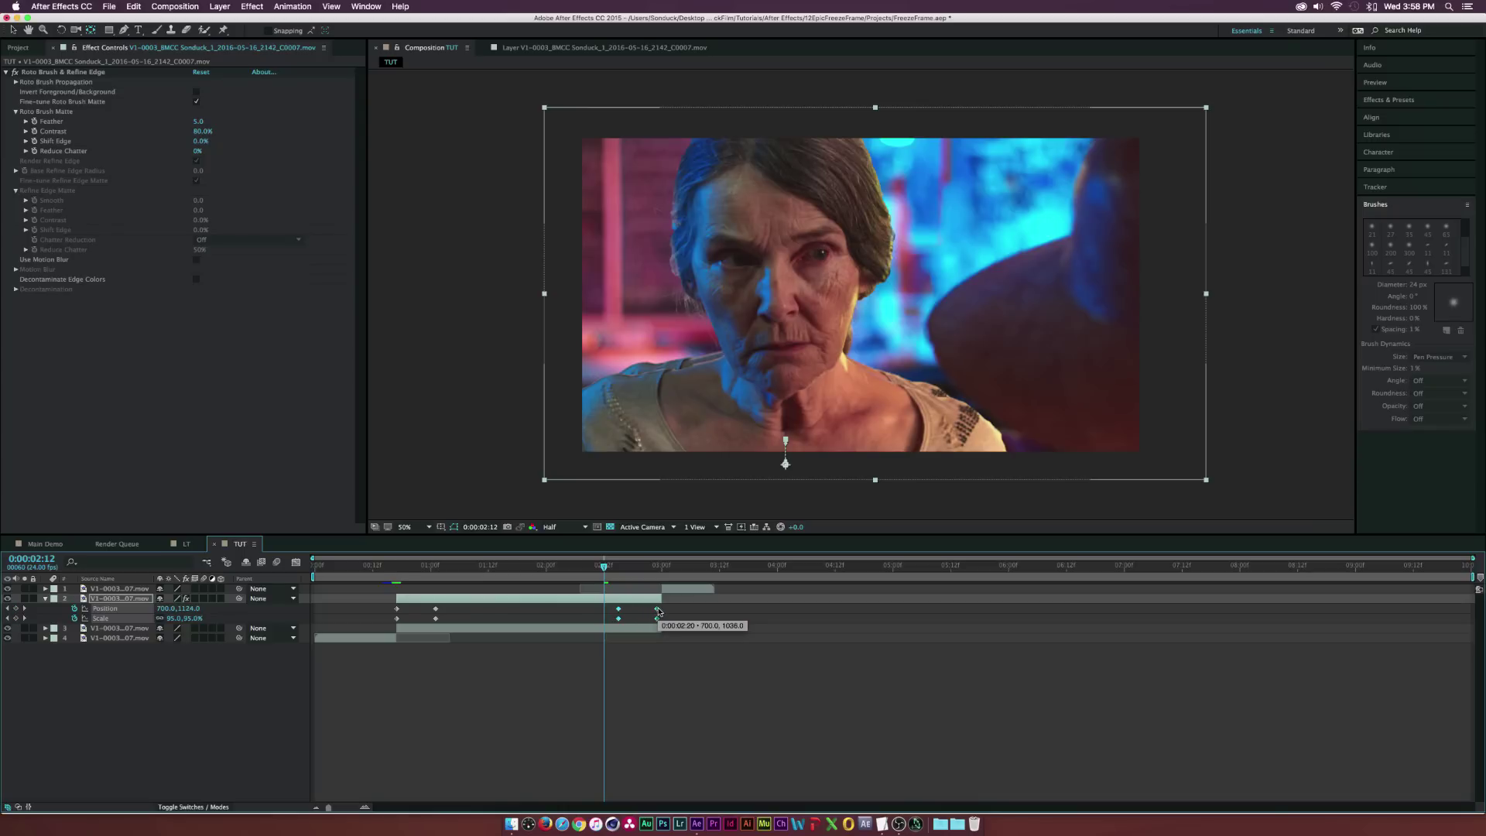
# Apply Easy Ease to the two middle pairs of Position and Scale keyframes, check the motion and collapse the layer
pyautogui.click(518, 613)
pyautogui.moveTo(424, 610); pyautogui.dragTo(632, 629)
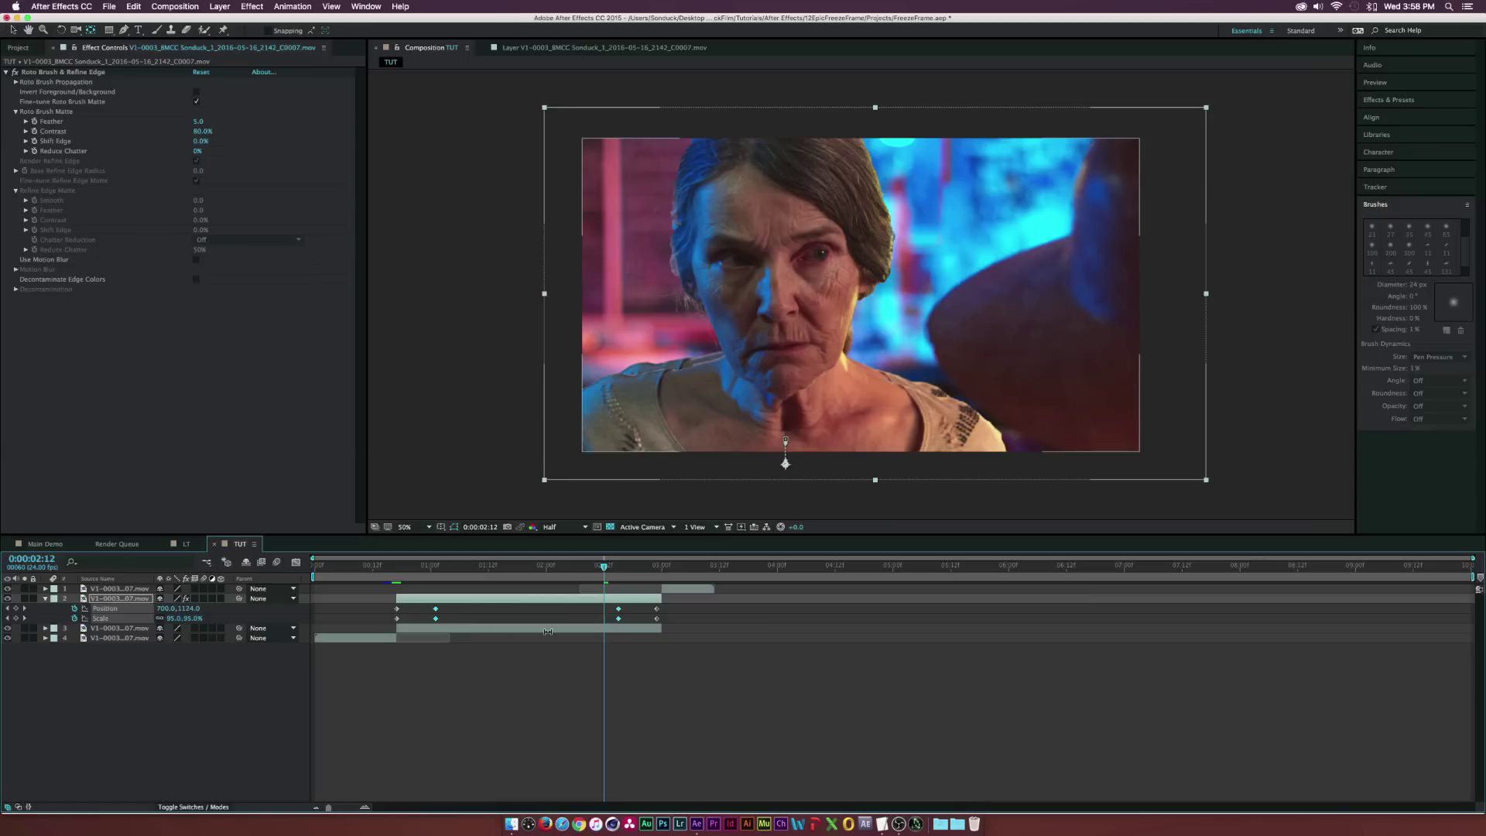
pyautogui.press('F9')
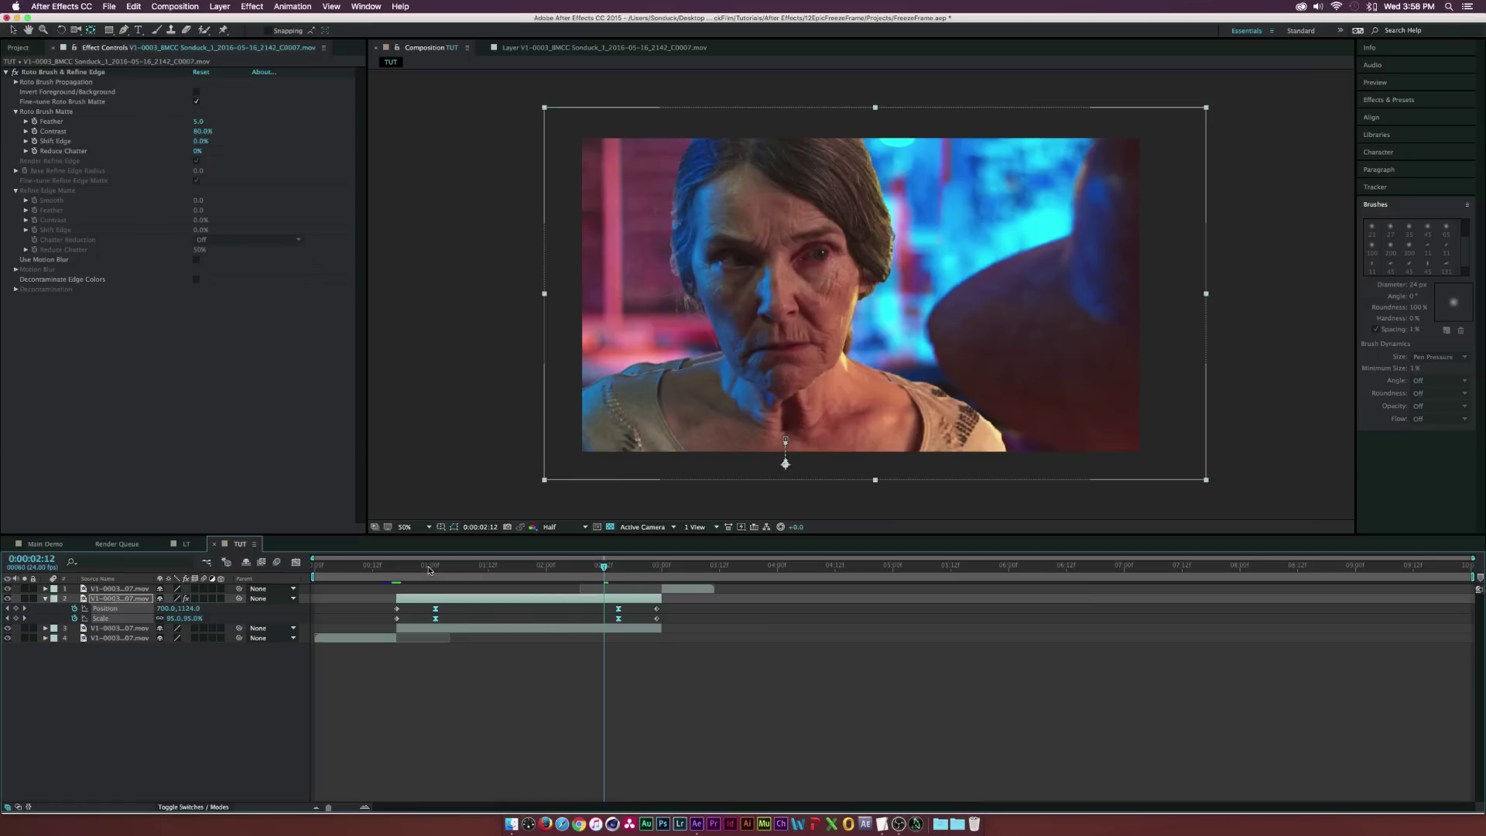
pyautogui.moveTo(424, 564); pyautogui.dragTo(527, 583)
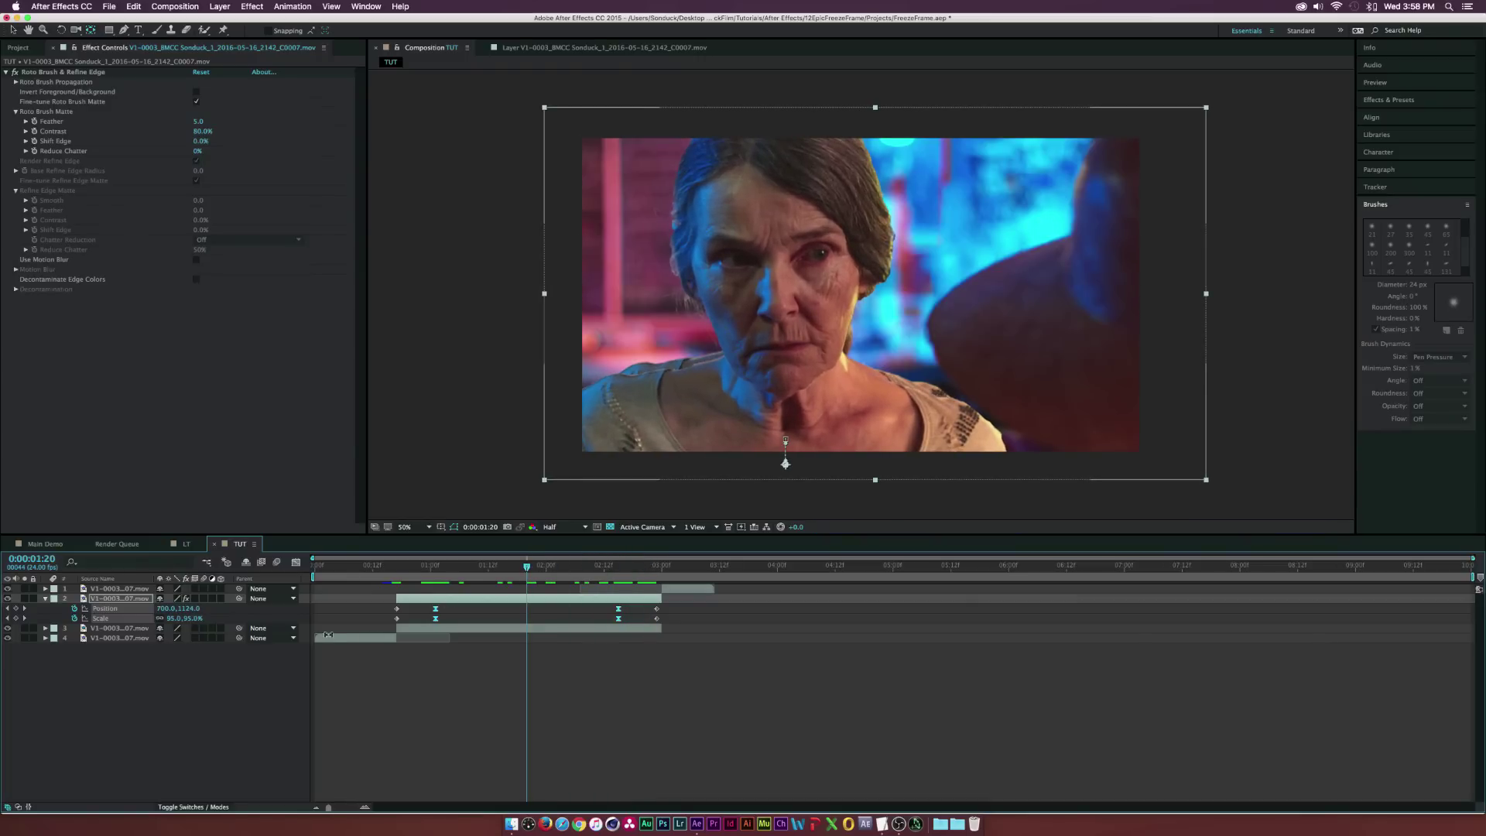
pyautogui.click(44, 600)
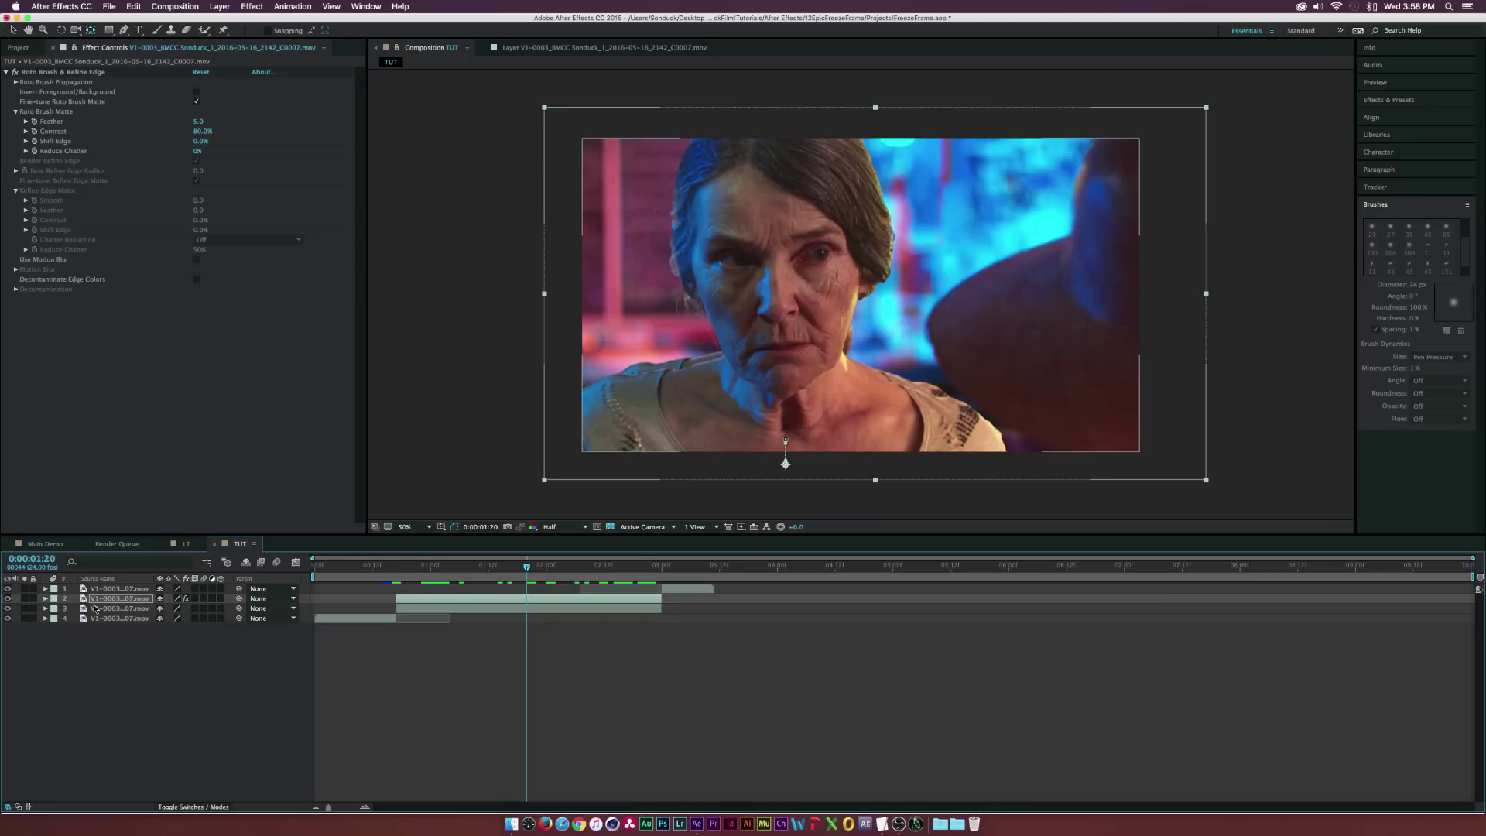
pyautogui.click(217, 670)
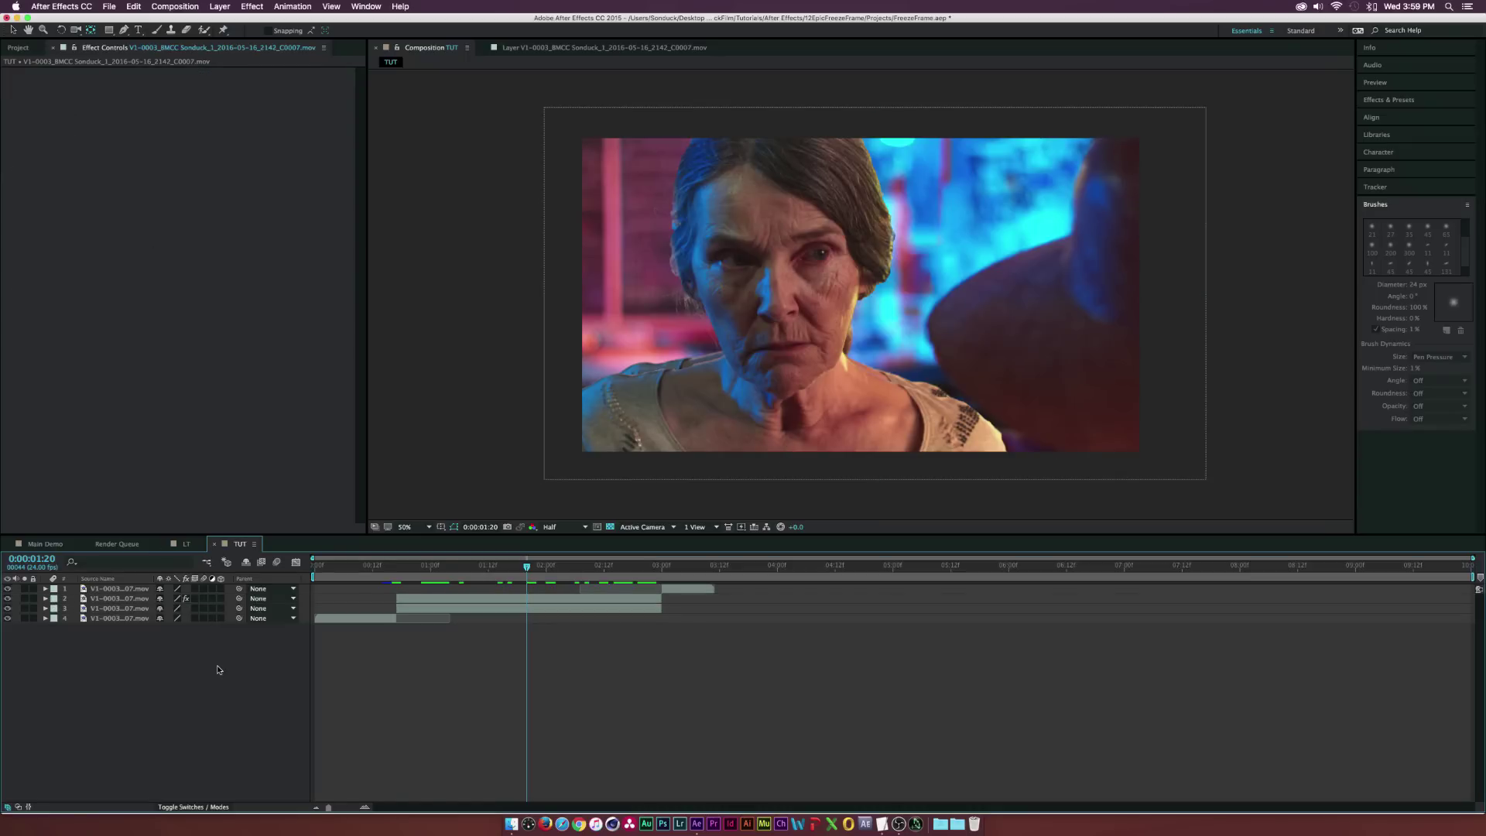
# Create an adjustment layer and place it between the rotoscoped layer and the background freeze-frame layer
pyautogui.click(226, 6)
pyautogui.moveTo(232, 20)
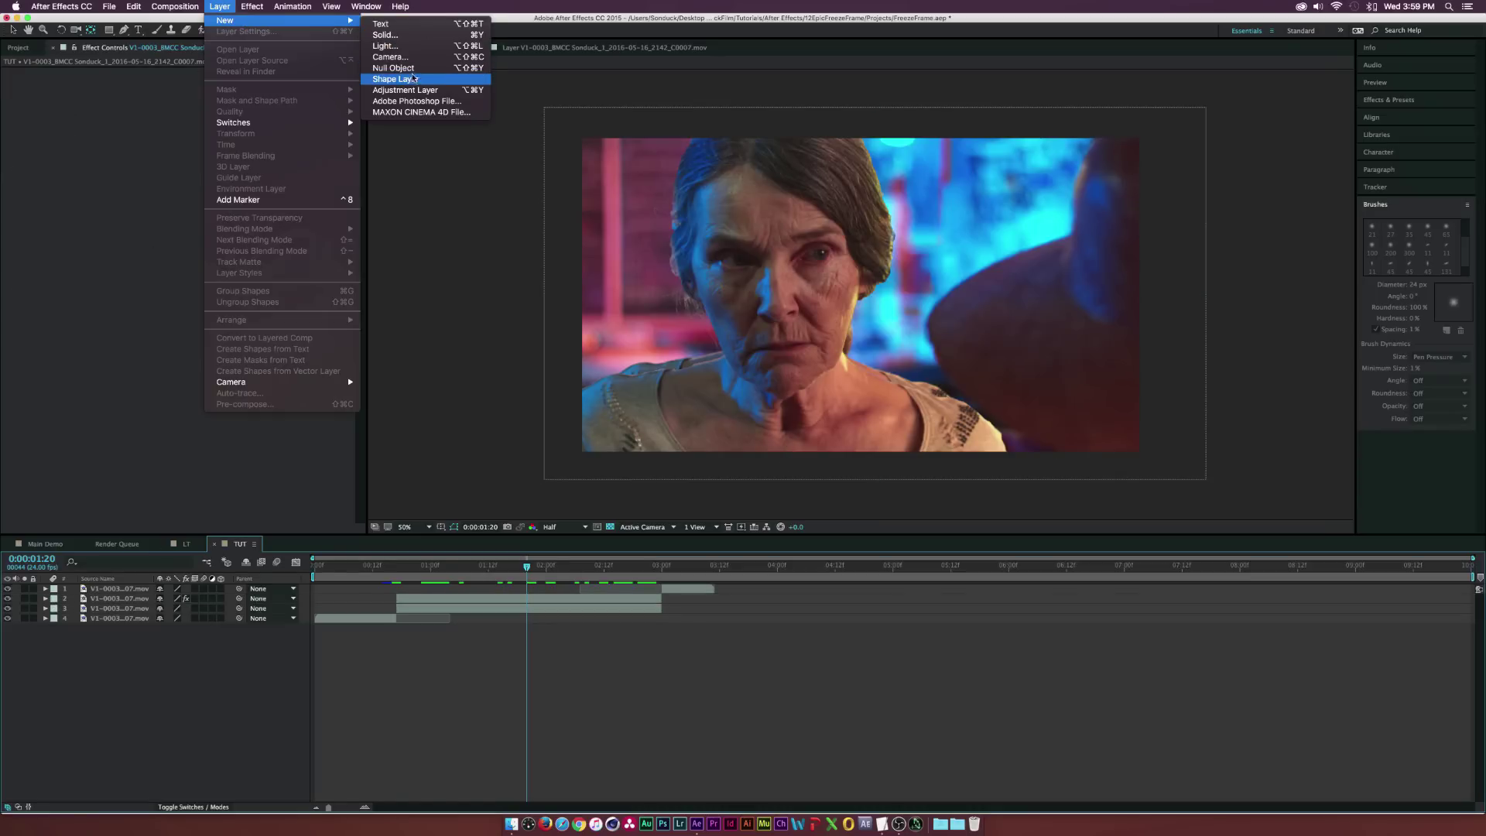
pyautogui.click(412, 90)
pyautogui.moveTo(133, 595)
pyautogui.mouseDown()
pyautogui.moveTo(127, 637)
pyautogui.moveTo(124, 613)
pyautogui.mouseUp()
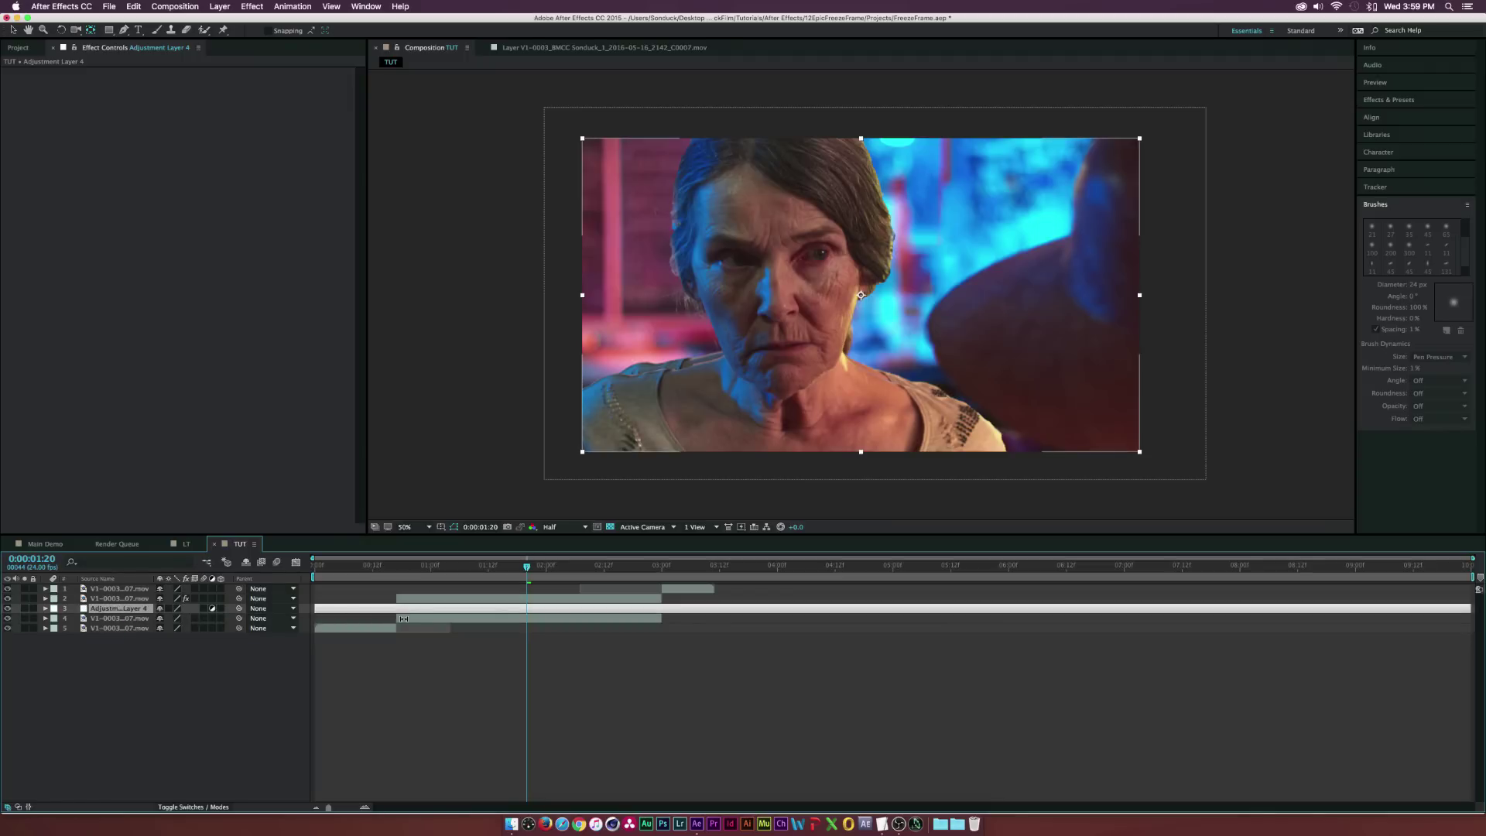
# Trim the adjustment layer to the freeze-frame span, from 0:00:00:17 to 0:00:03:00, removing the leftover piece
pyautogui.moveTo(315, 608); pyautogui.dragTo(386, 608)
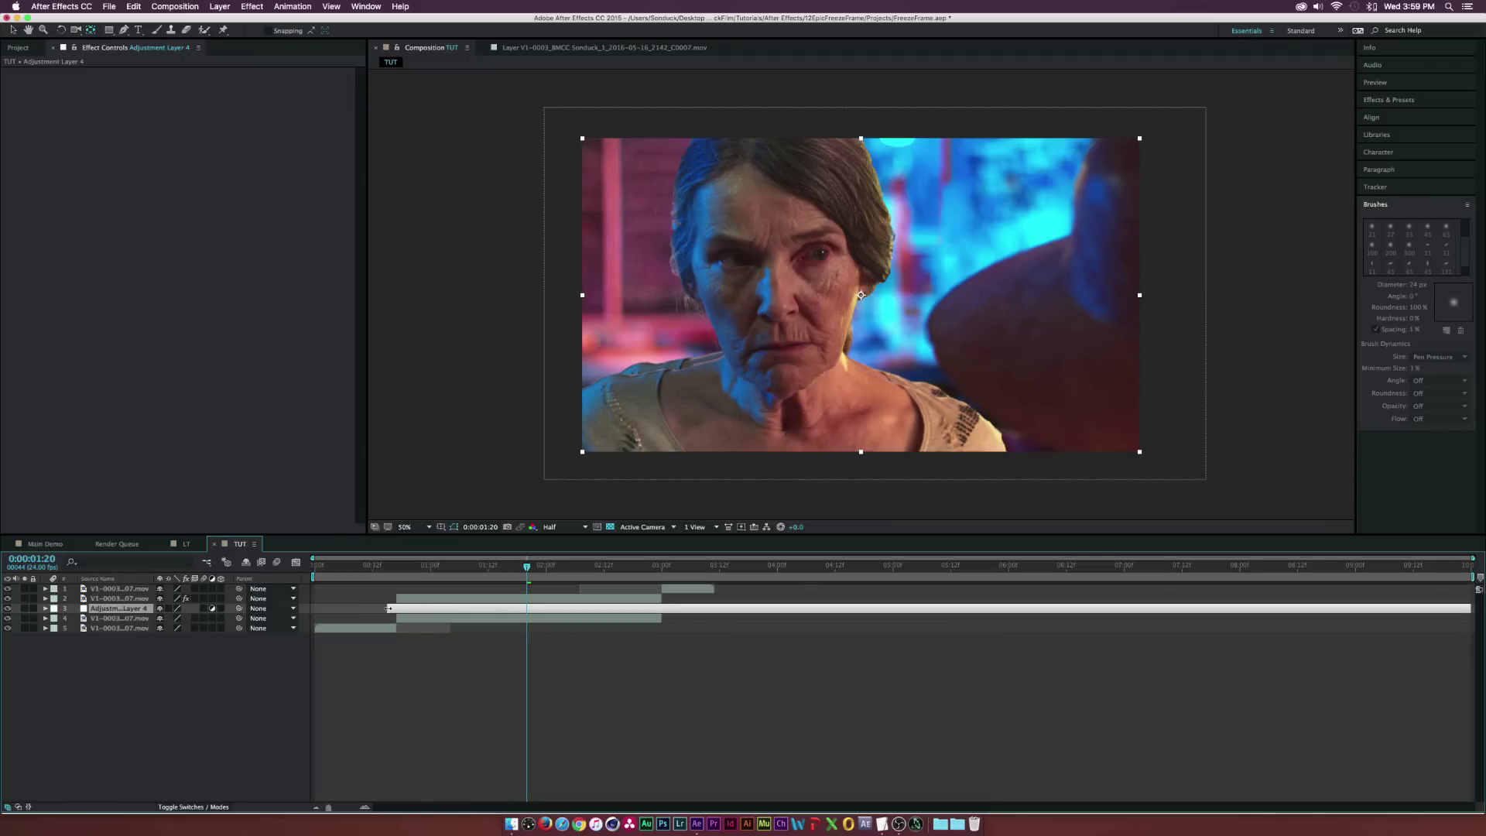
pyautogui.click(662, 567)
pyautogui.press('super+shift+d')
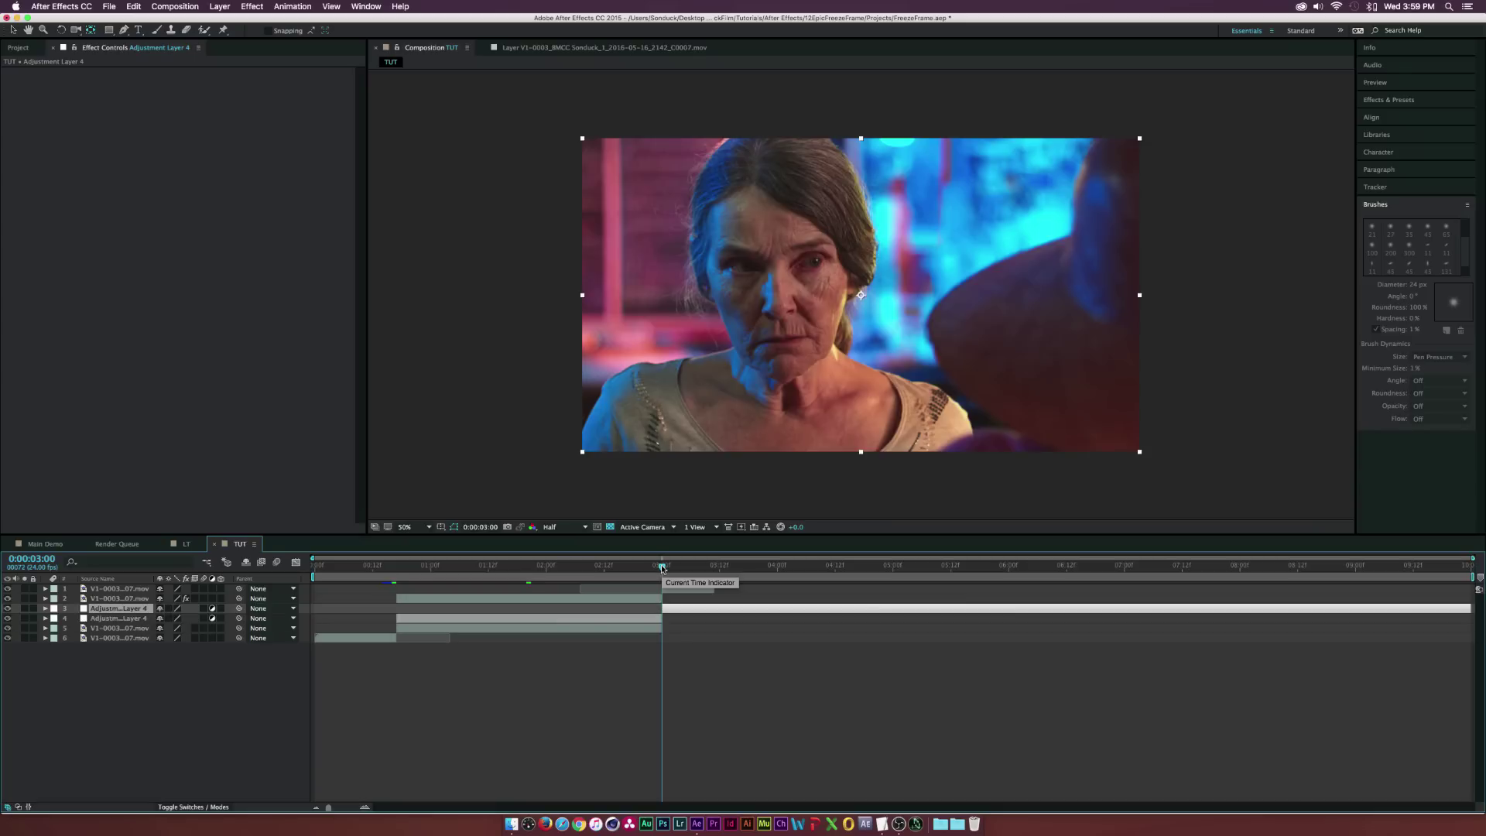
pyautogui.press('Delete')
# Apply the Tint effect to the adjustment layer, with the playhead at 0:00:01:14
pyautogui.click(497, 565)
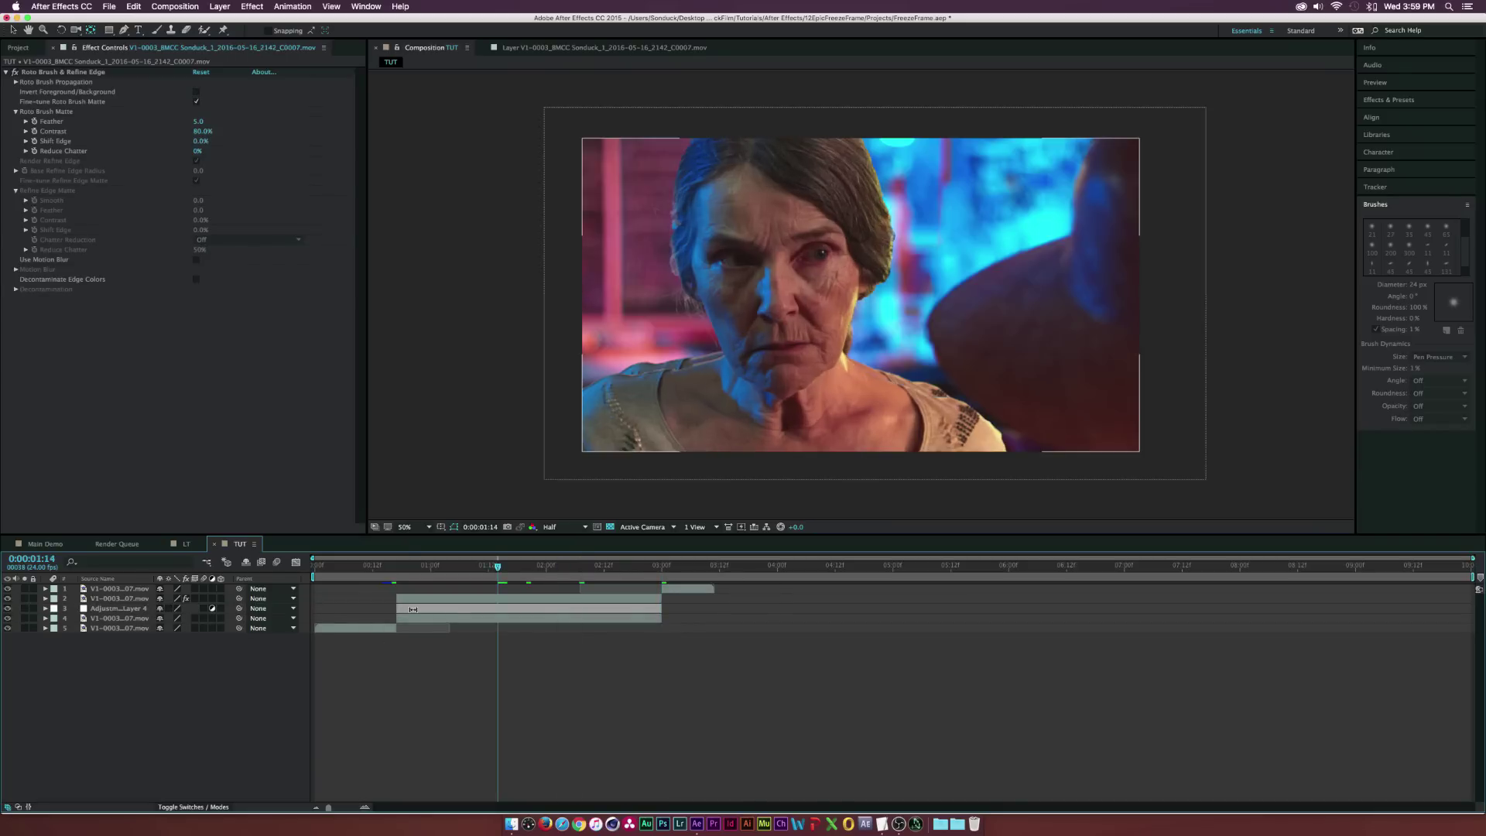
pyautogui.click(414, 610)
pyautogui.press('v')
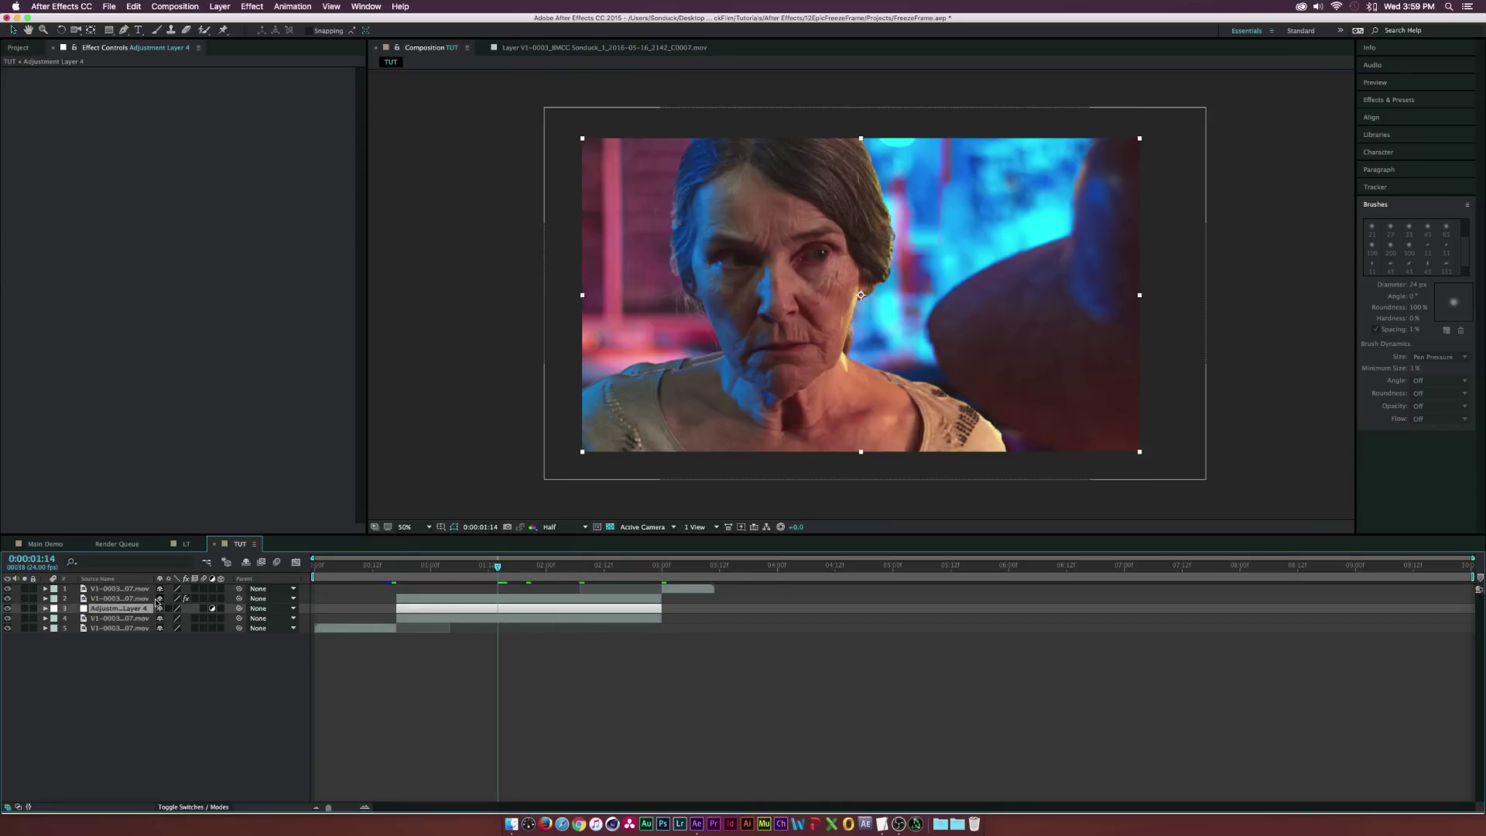
pyautogui.click(264, 5)
pyautogui.moveTo(340, 116)
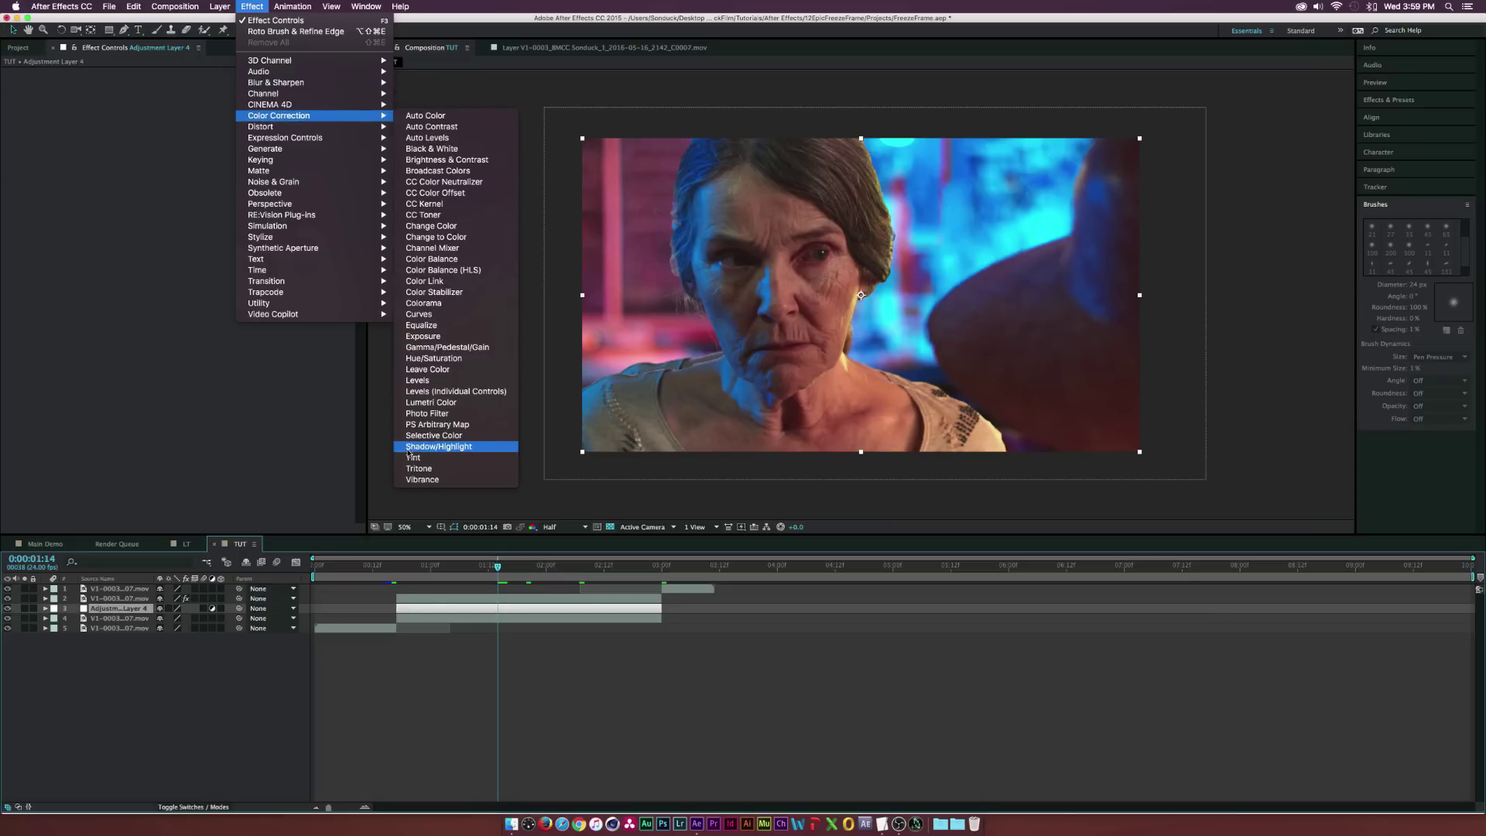
pyautogui.click(413, 458)
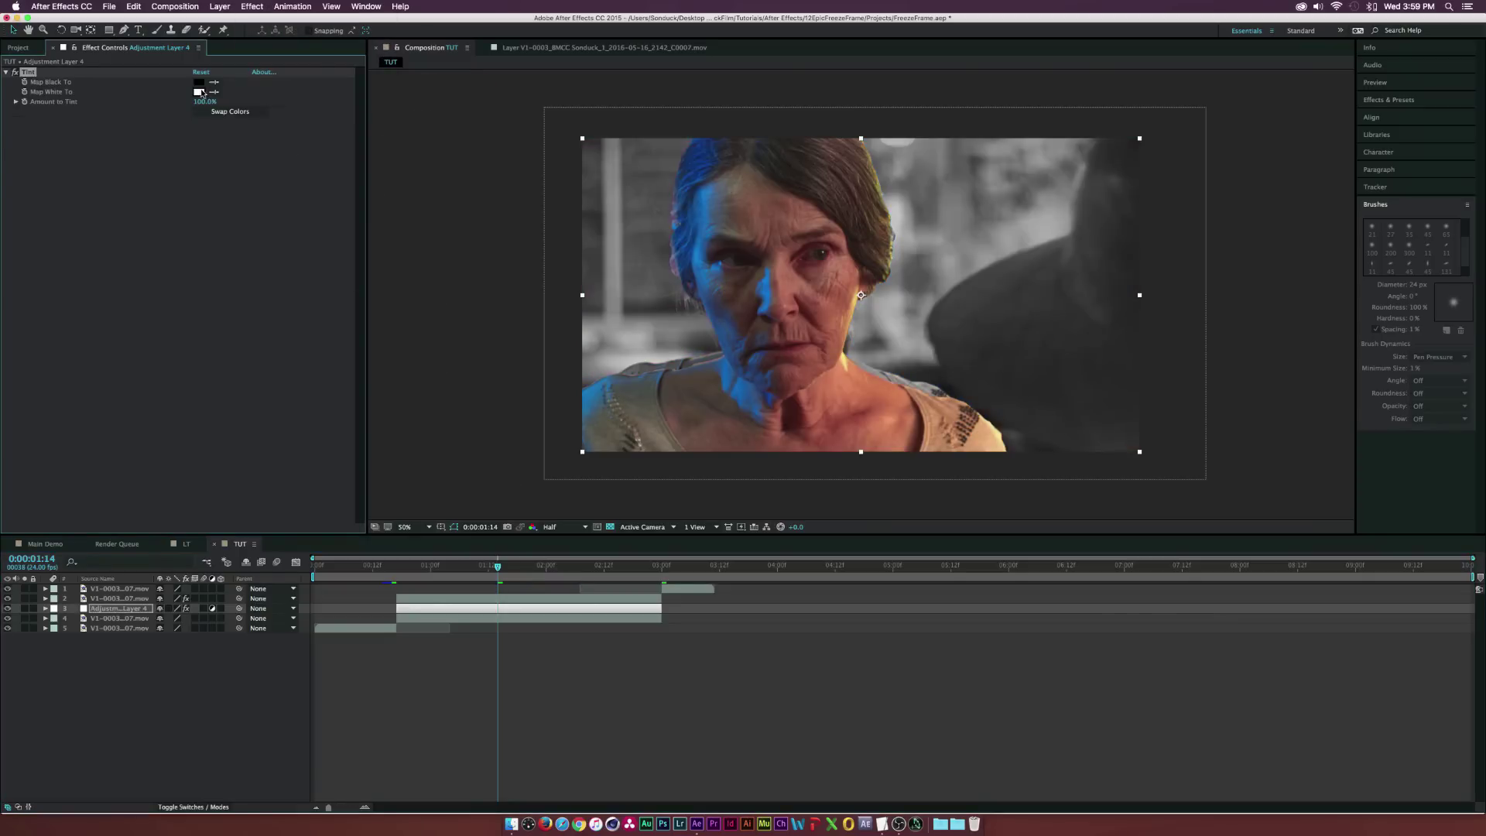
# Map the tint's white to blue with RGB 114, 153, 220 and set Amount to Tint to 92%
pyautogui.click(199, 93)
pyautogui.click(173, 147)
pyautogui.moveTo(140, 131); pyautogui.dragTo(126, 161)
pyautogui.click(81, 109)
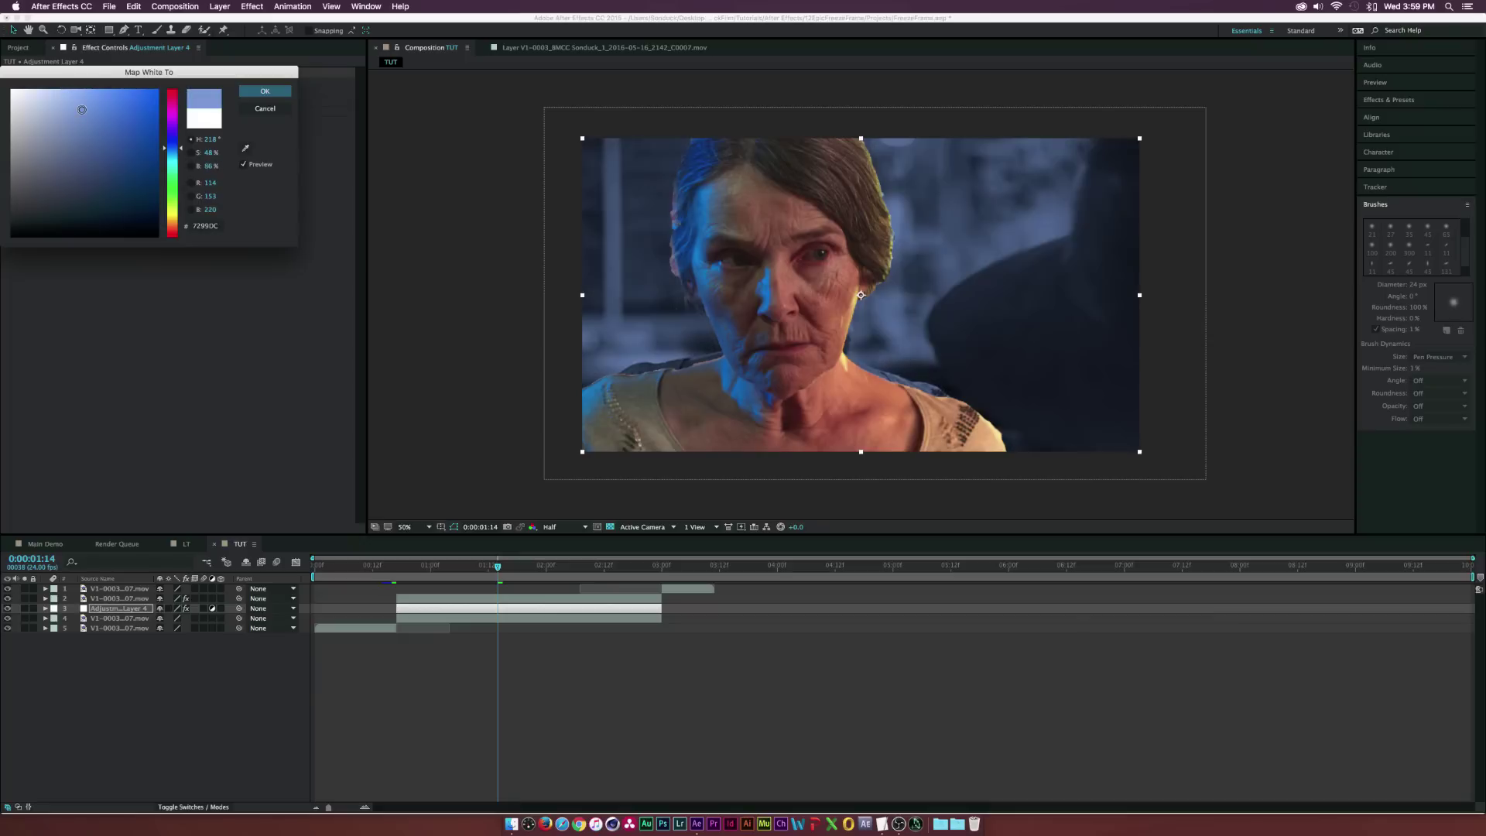
pyautogui.click(256, 94)
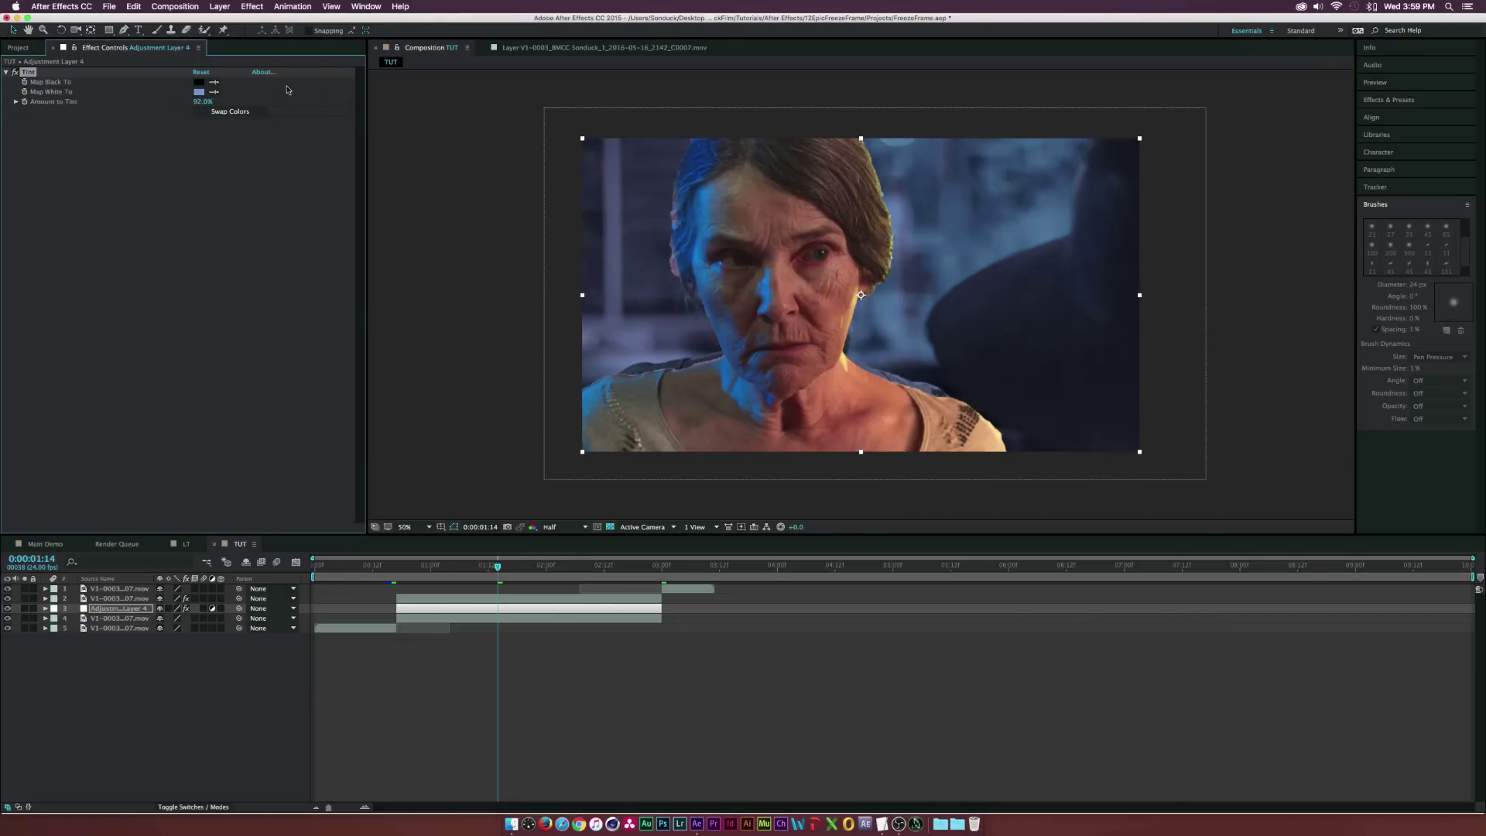
# Add the Cartoon effect to the adjustment layer, set the edge Width to 2.3 and raise the edge Threshold for denser outlines
pyautogui.click(245, 6)
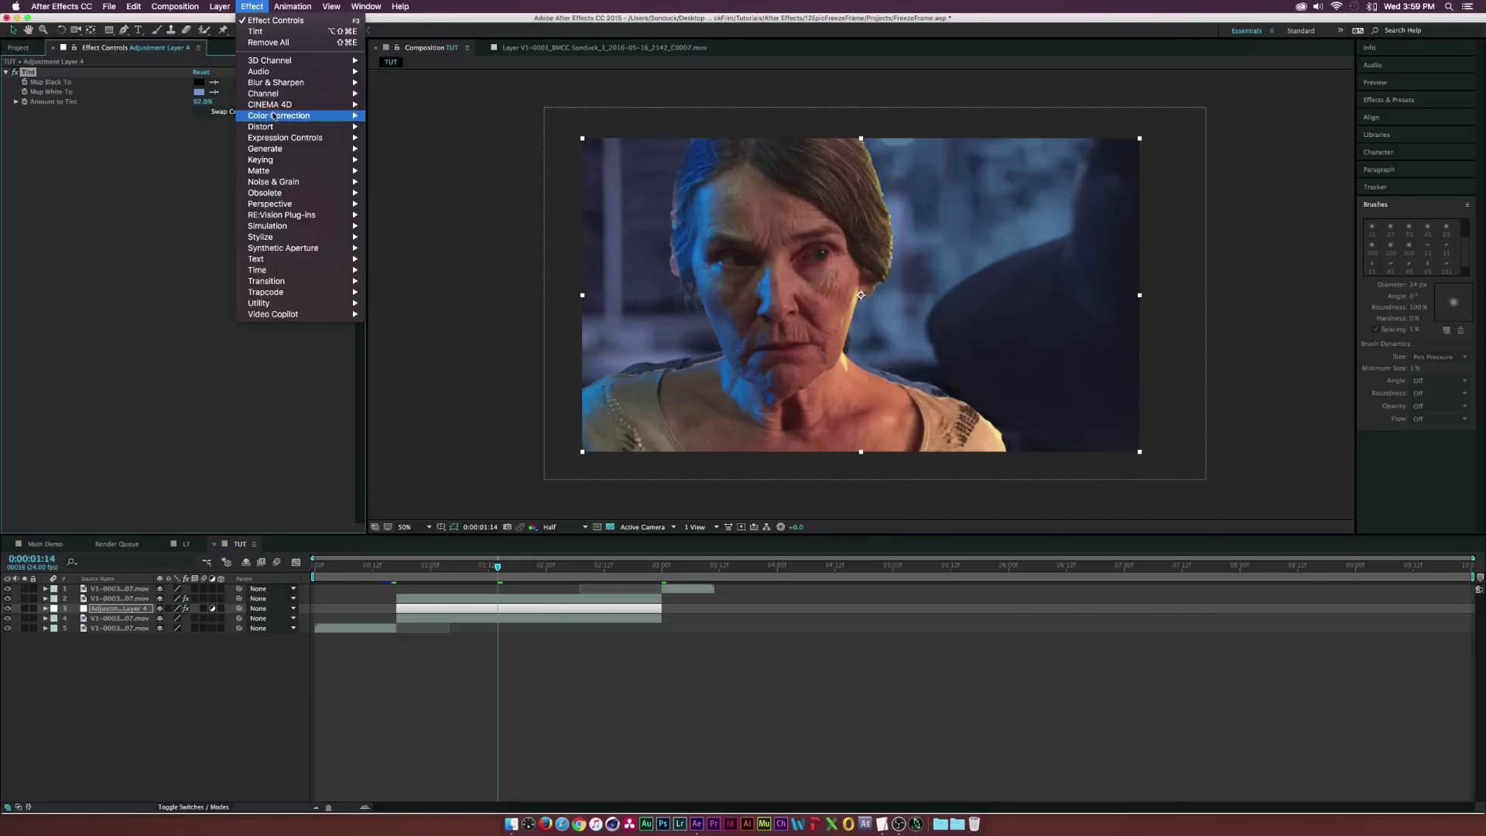
pyautogui.moveTo(292, 238)
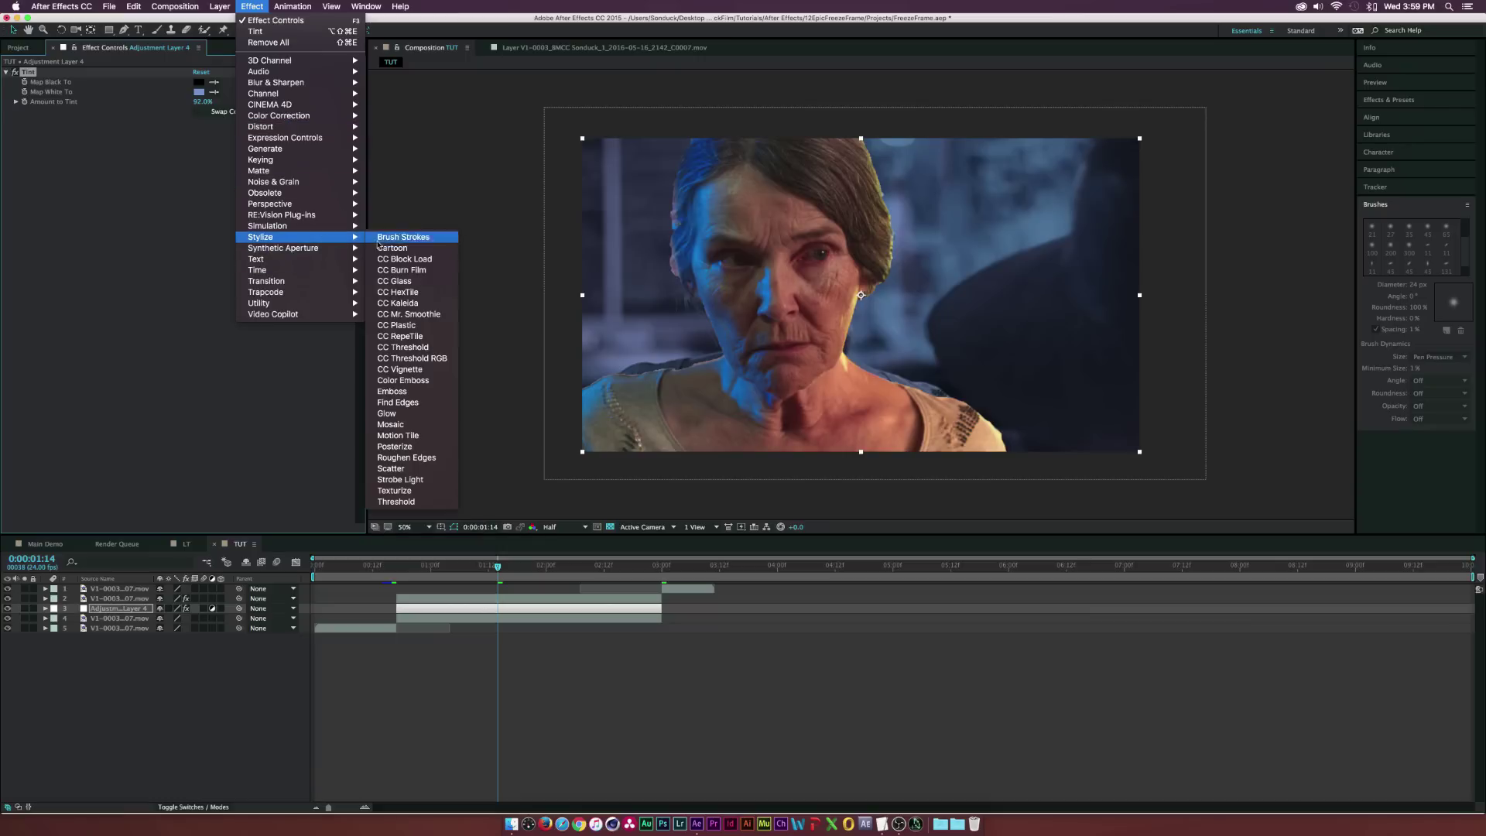
pyautogui.click(395, 249)
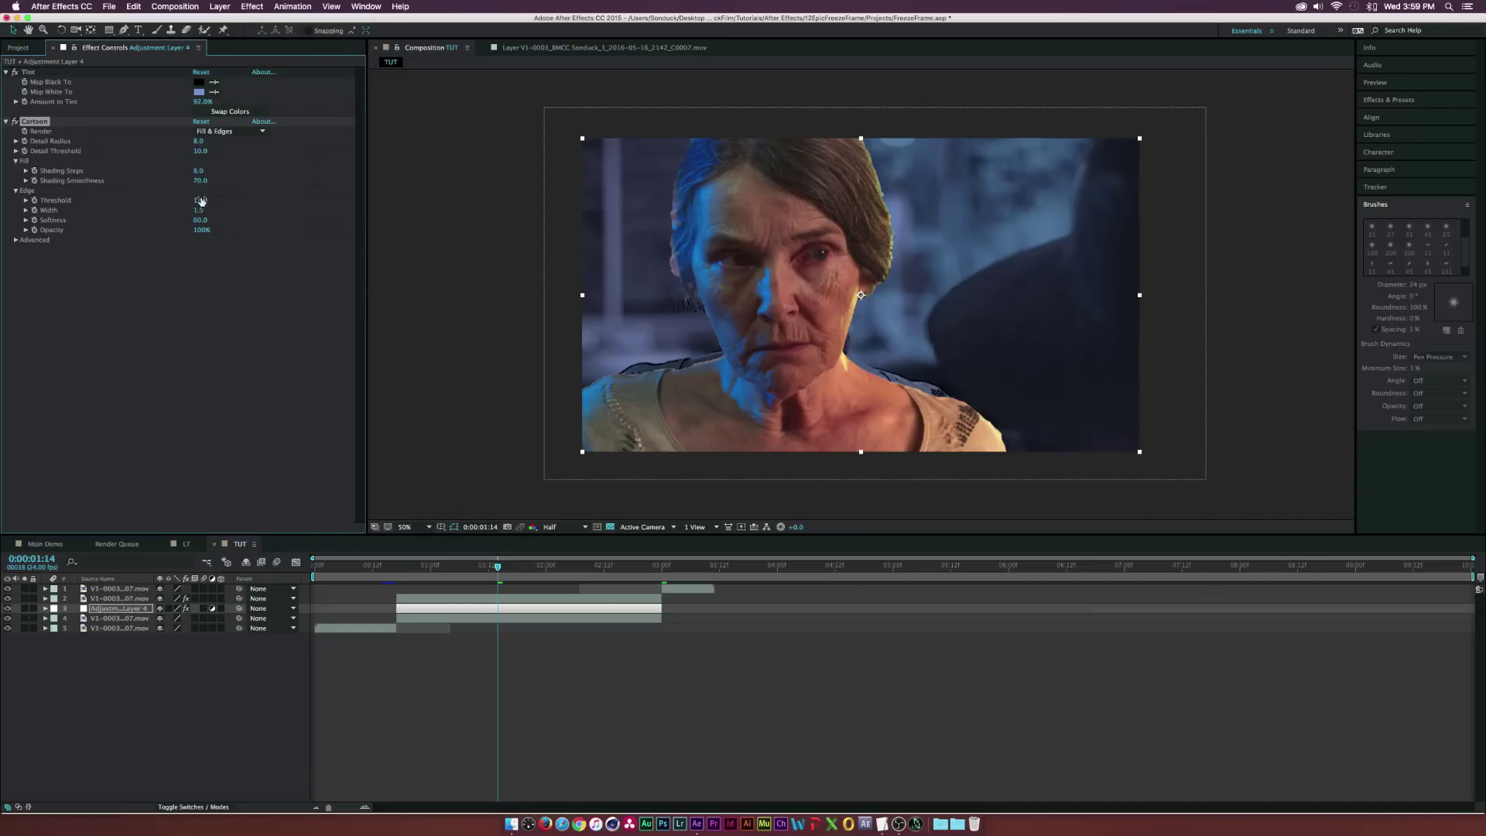
pyautogui.moveTo(199, 209)
pyautogui.mouseDown()
pyautogui.moveTo(225, 207)
pyautogui.moveTo(205, 203)
pyautogui.mouseUp()
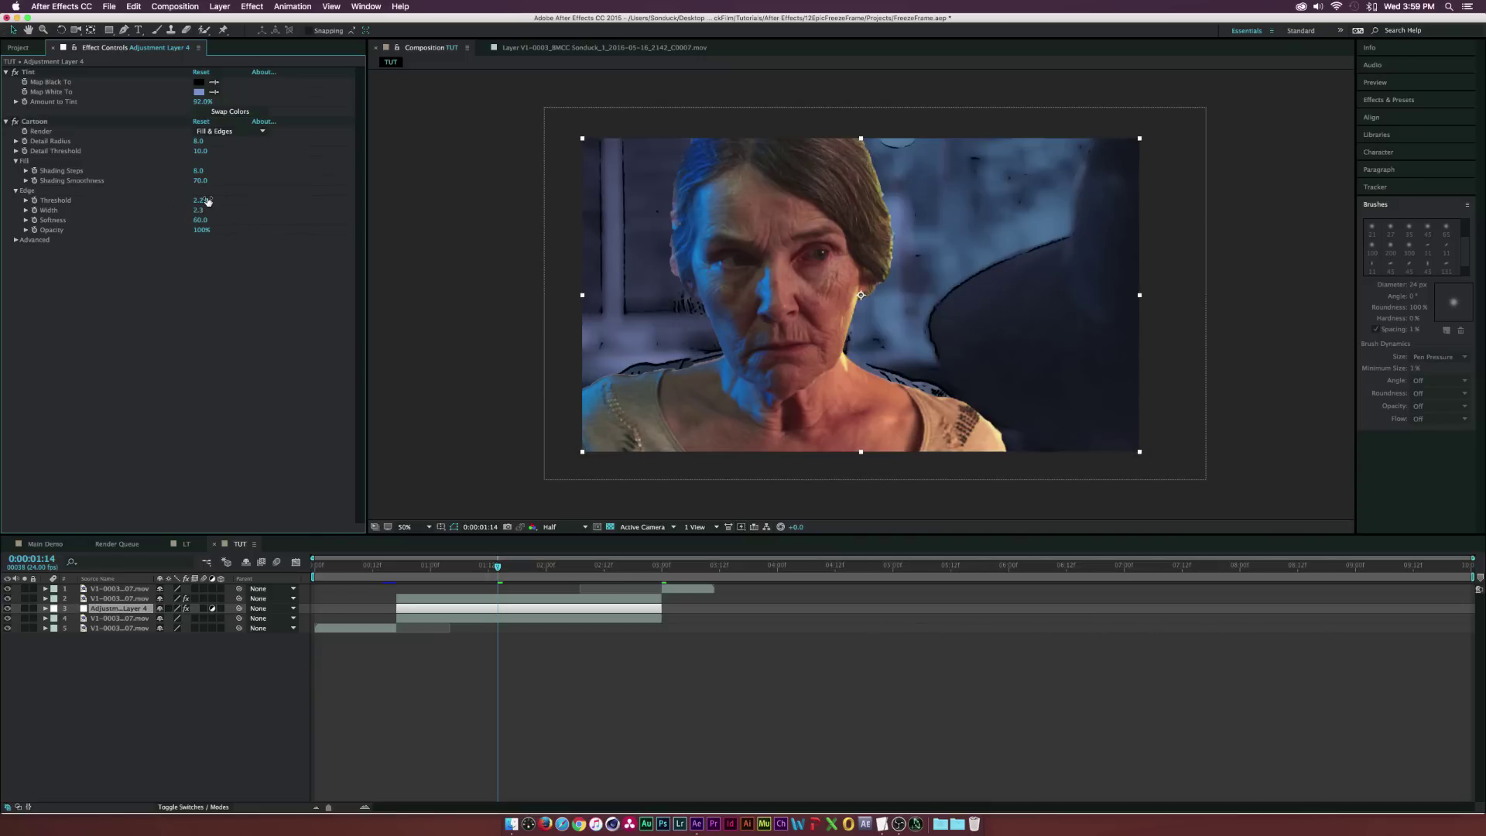
pyautogui.moveTo(201, 201); pyautogui.dragTo(241, 200)
pyautogui.click(178, 425)
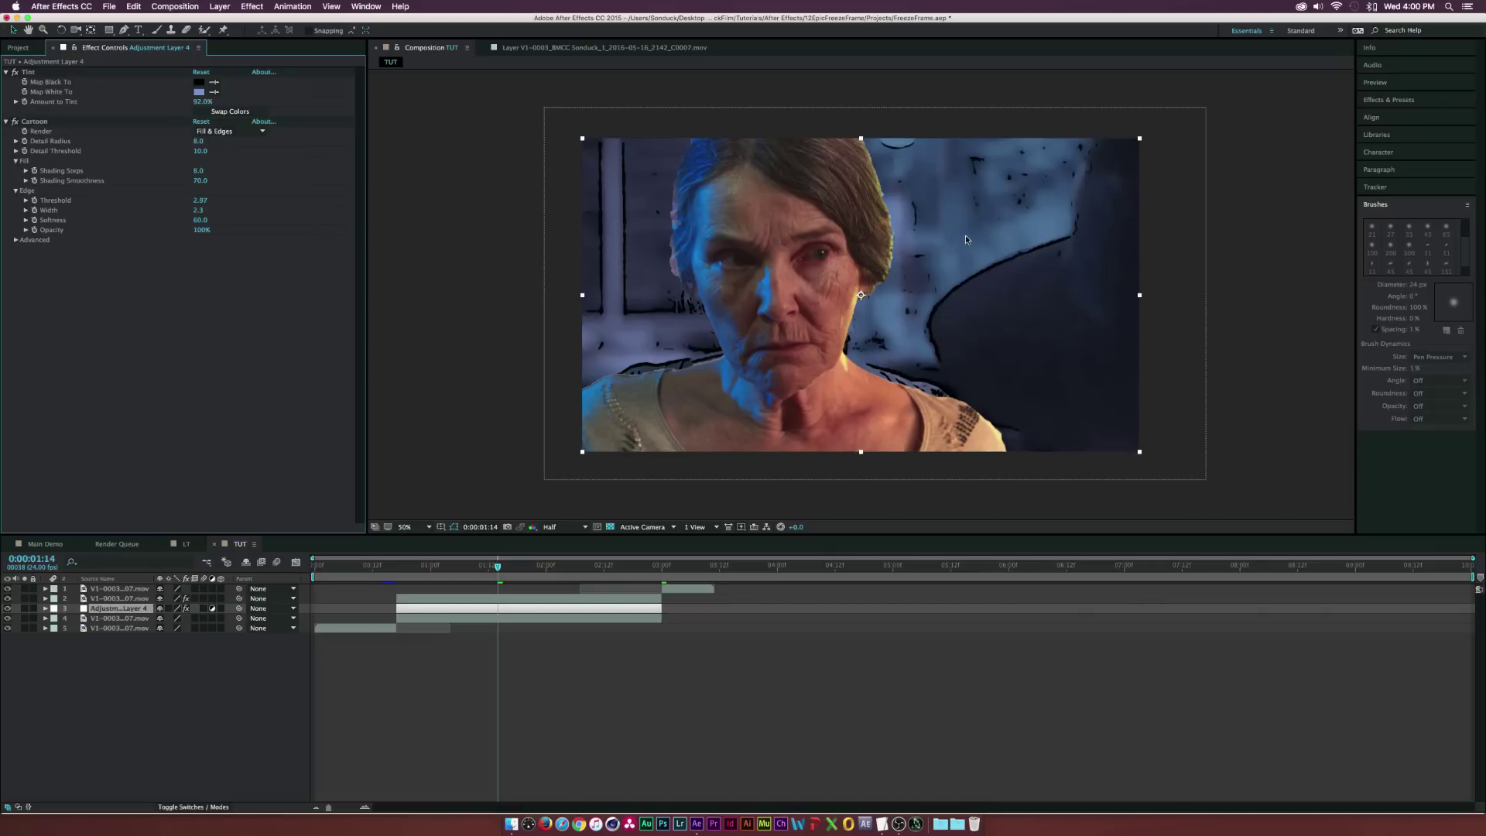
# Add the Colorful Abstract.jpg texture to the composition directly beneath the rotoscoped layer
pyautogui.click(19, 48)
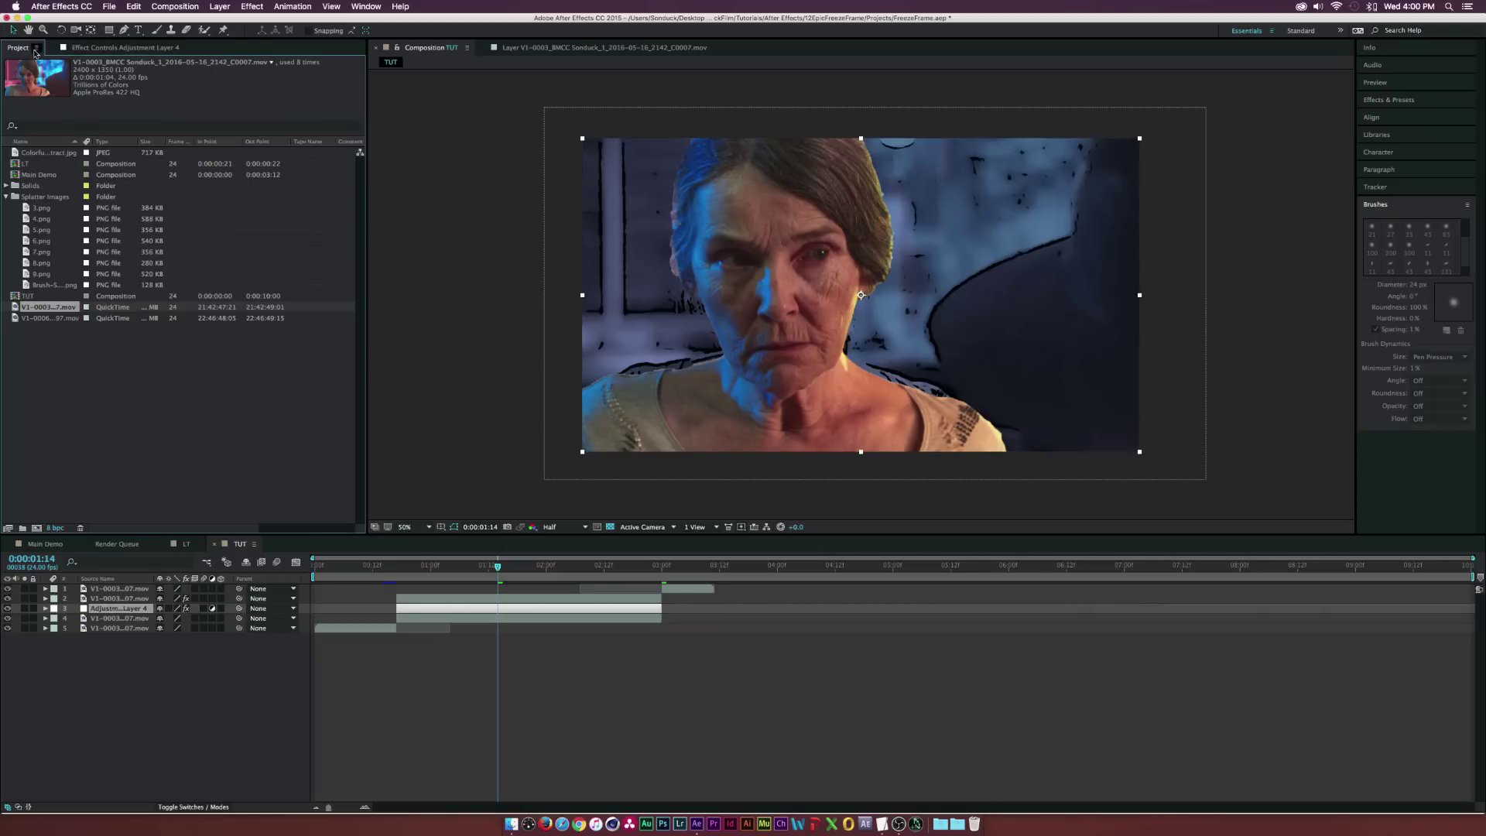
pyautogui.click(45, 154)
pyautogui.moveTo(41, 155); pyautogui.dragTo(142, 609)
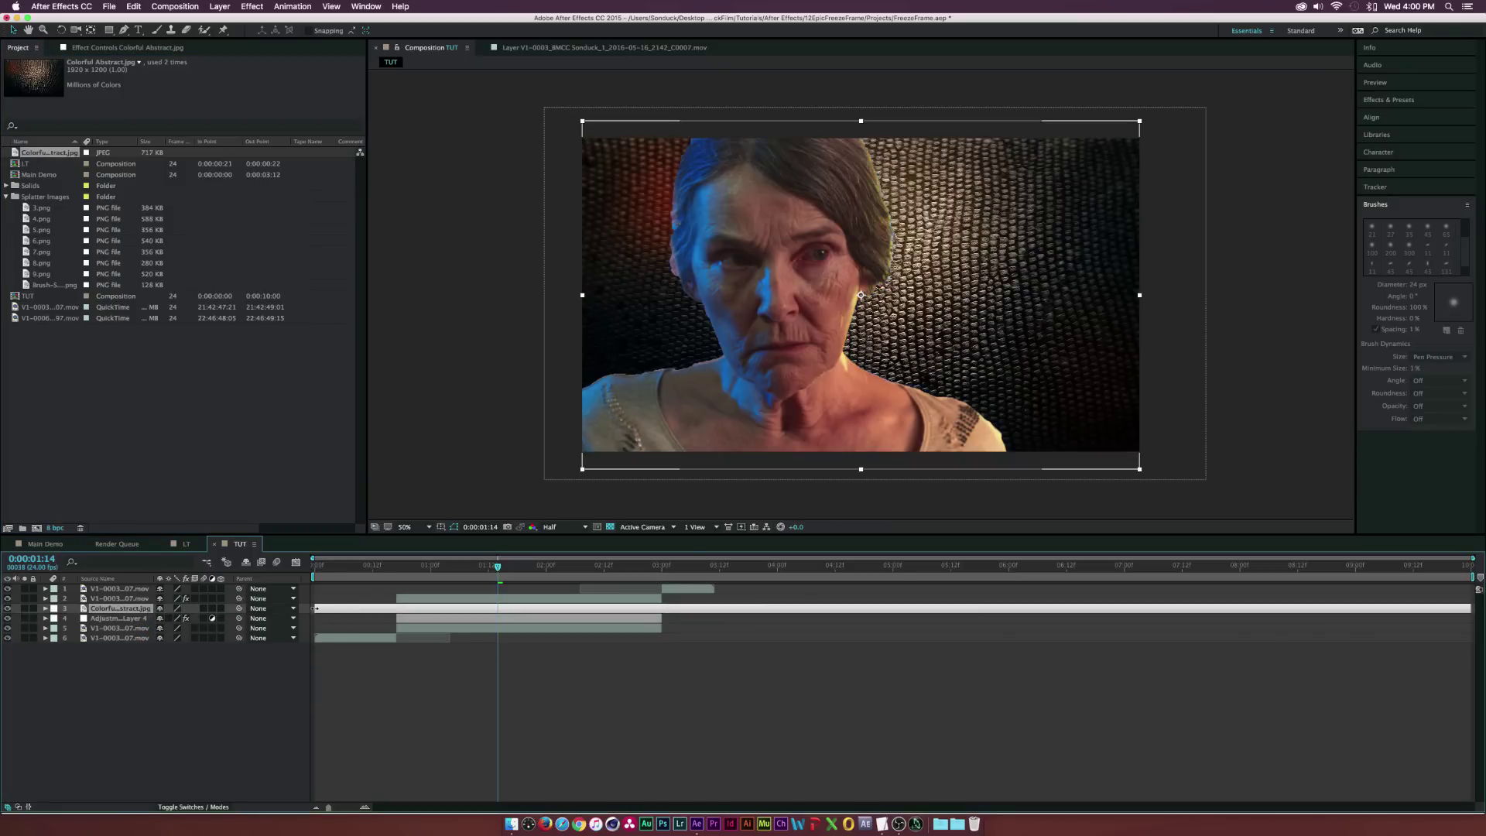
# Set the texture layer's blending mode to Hard Light and its Opacity to 25%
pyautogui.click(180, 803)
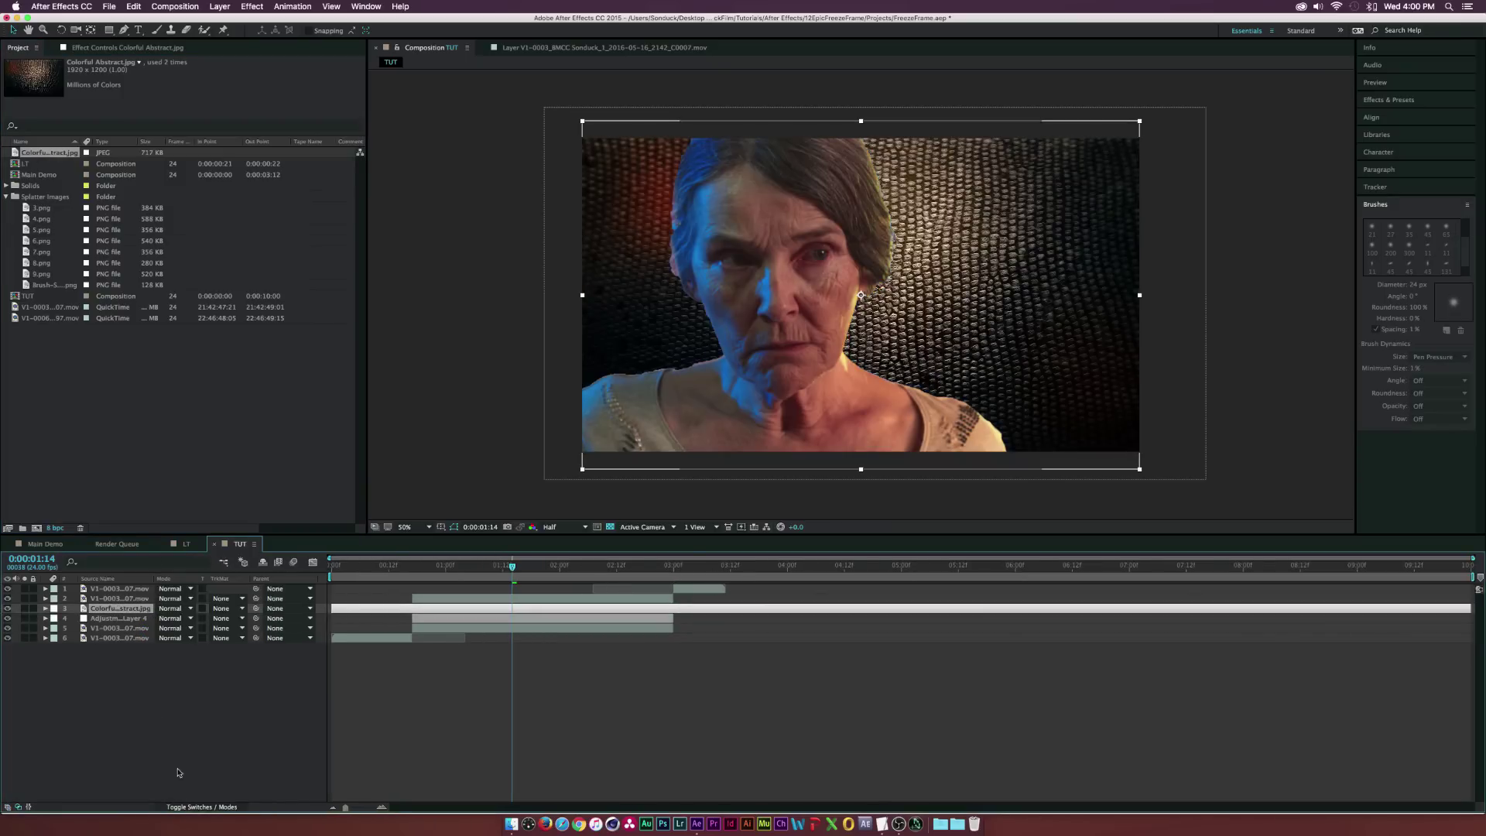
pyautogui.click(174, 608)
pyautogui.click(177, 571)
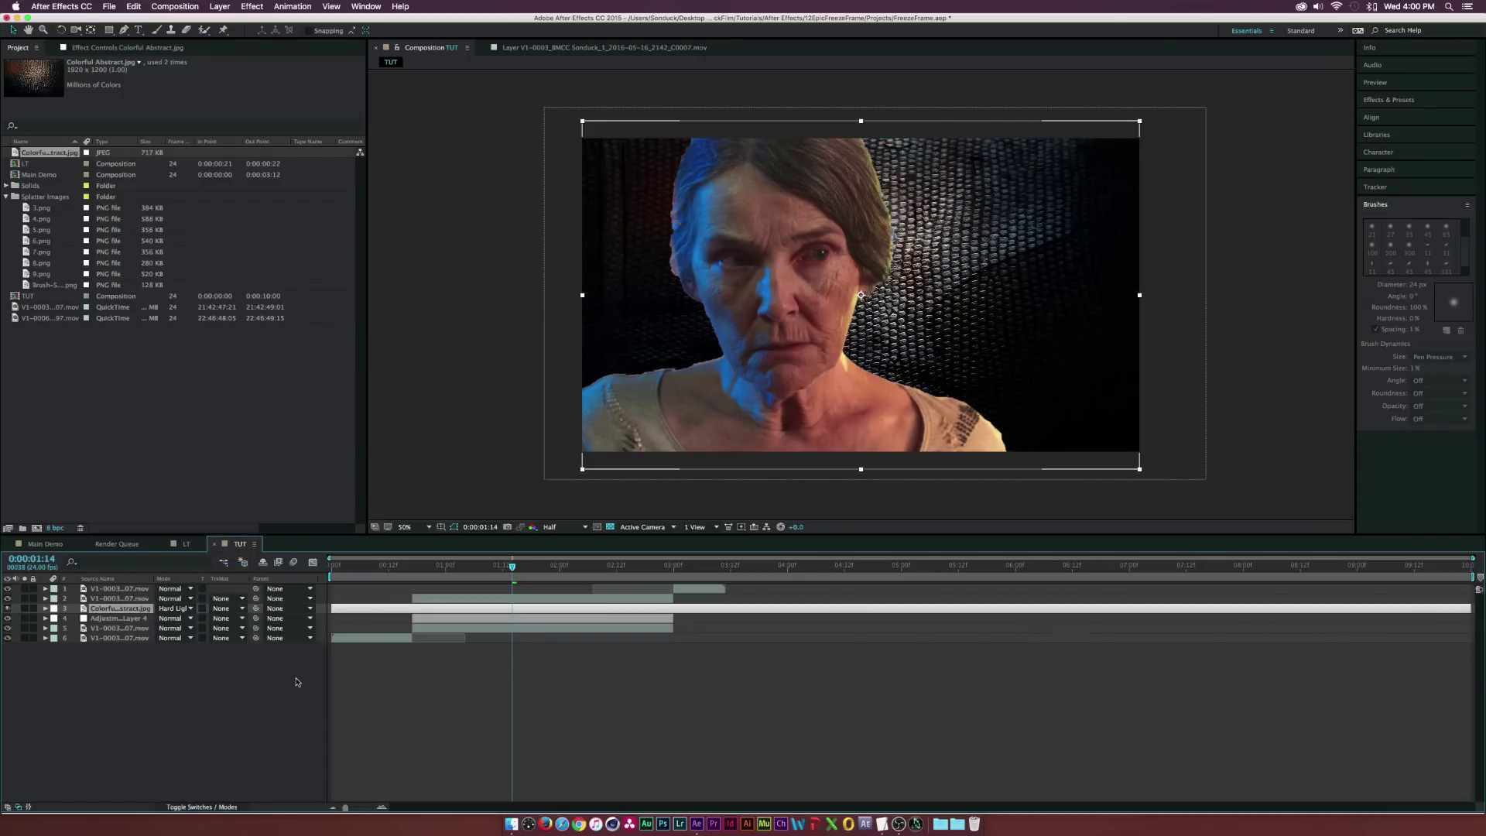
pyautogui.press('t')
pyautogui.click(165, 619)
pyautogui.write('25')
pyautogui.click(190, 703)
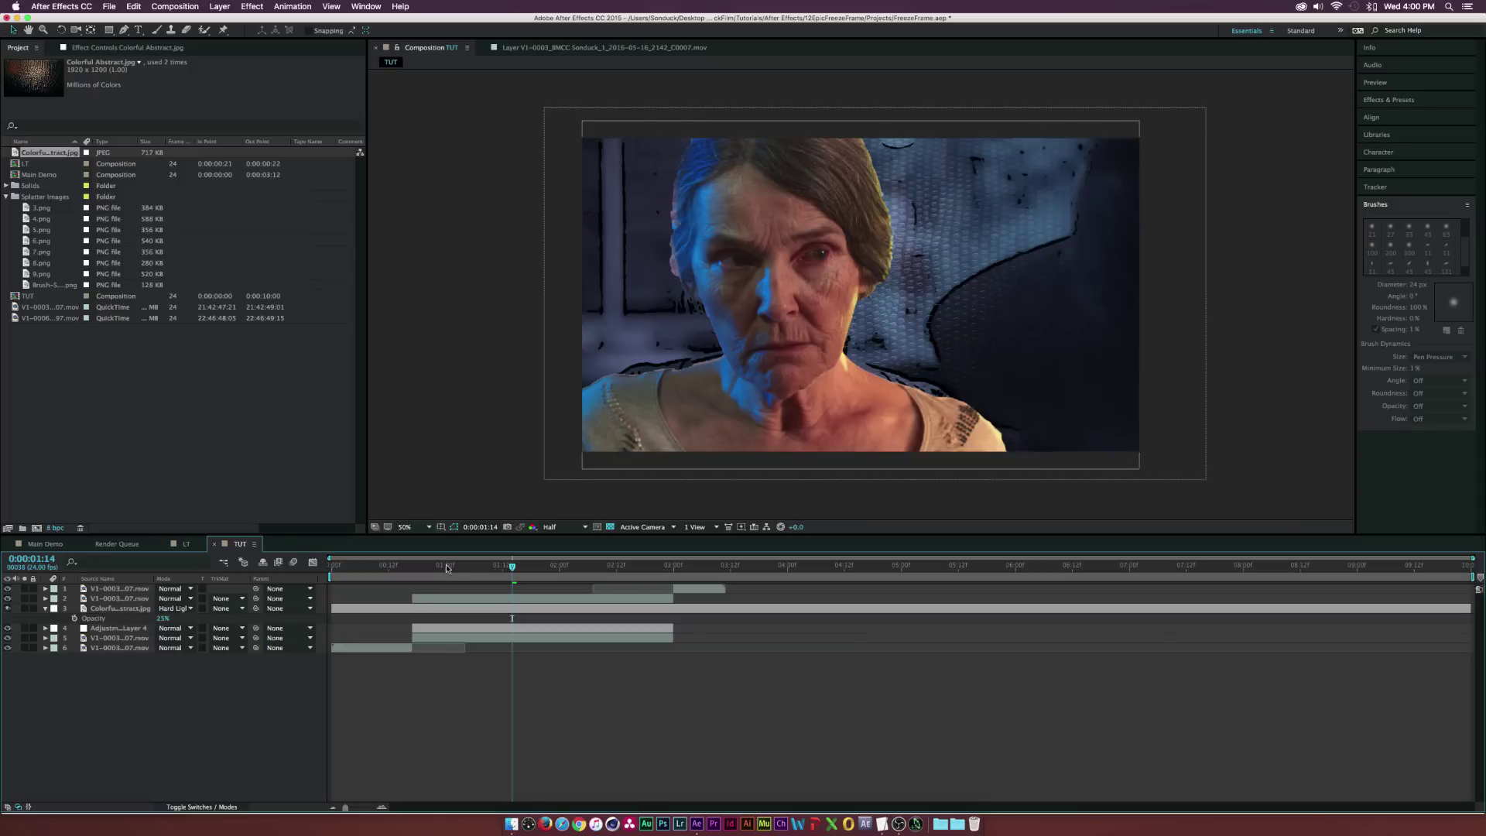
# Trim the start of the texture layer to 0:00:00:17, where the freeze frame begins
pyautogui.click(422, 568)
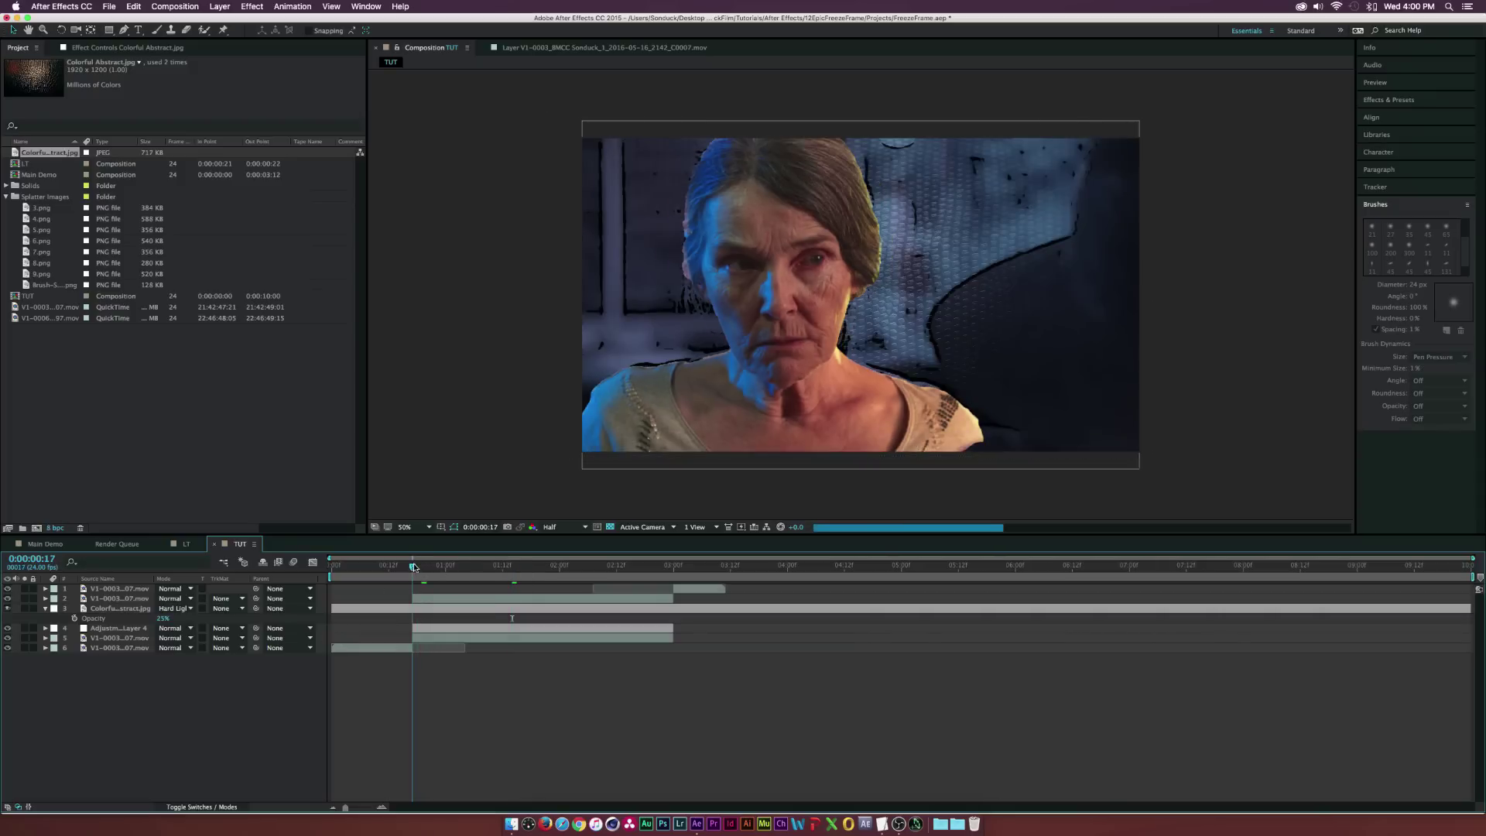
pyautogui.click(410, 608)
pyautogui.hotkey('alt', '[')
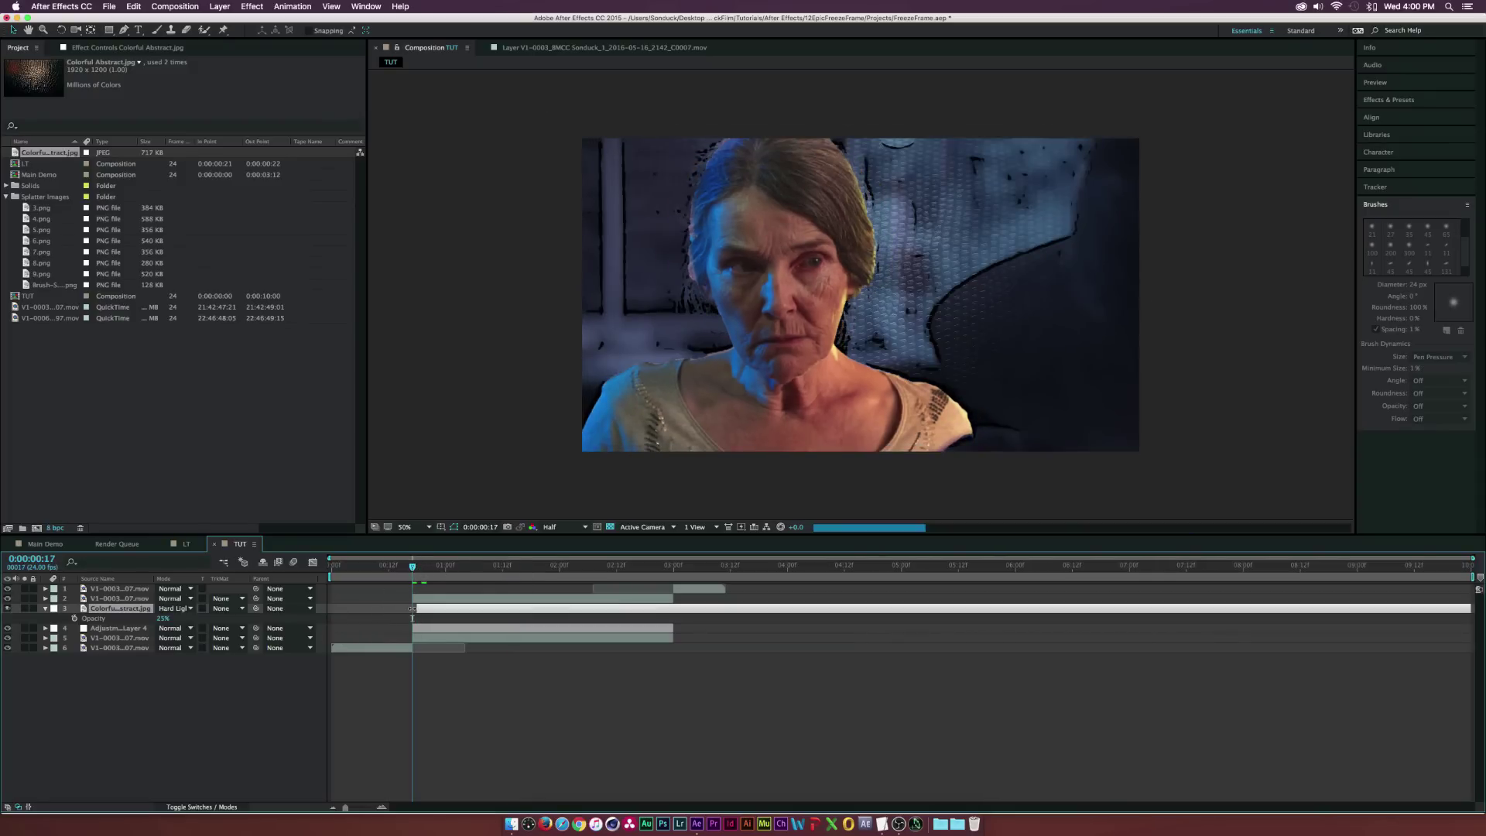
# Trim the end of the texture layer at 0:00:03:00, splitting it there and deleting the remaining part
pyautogui.click(674, 567)
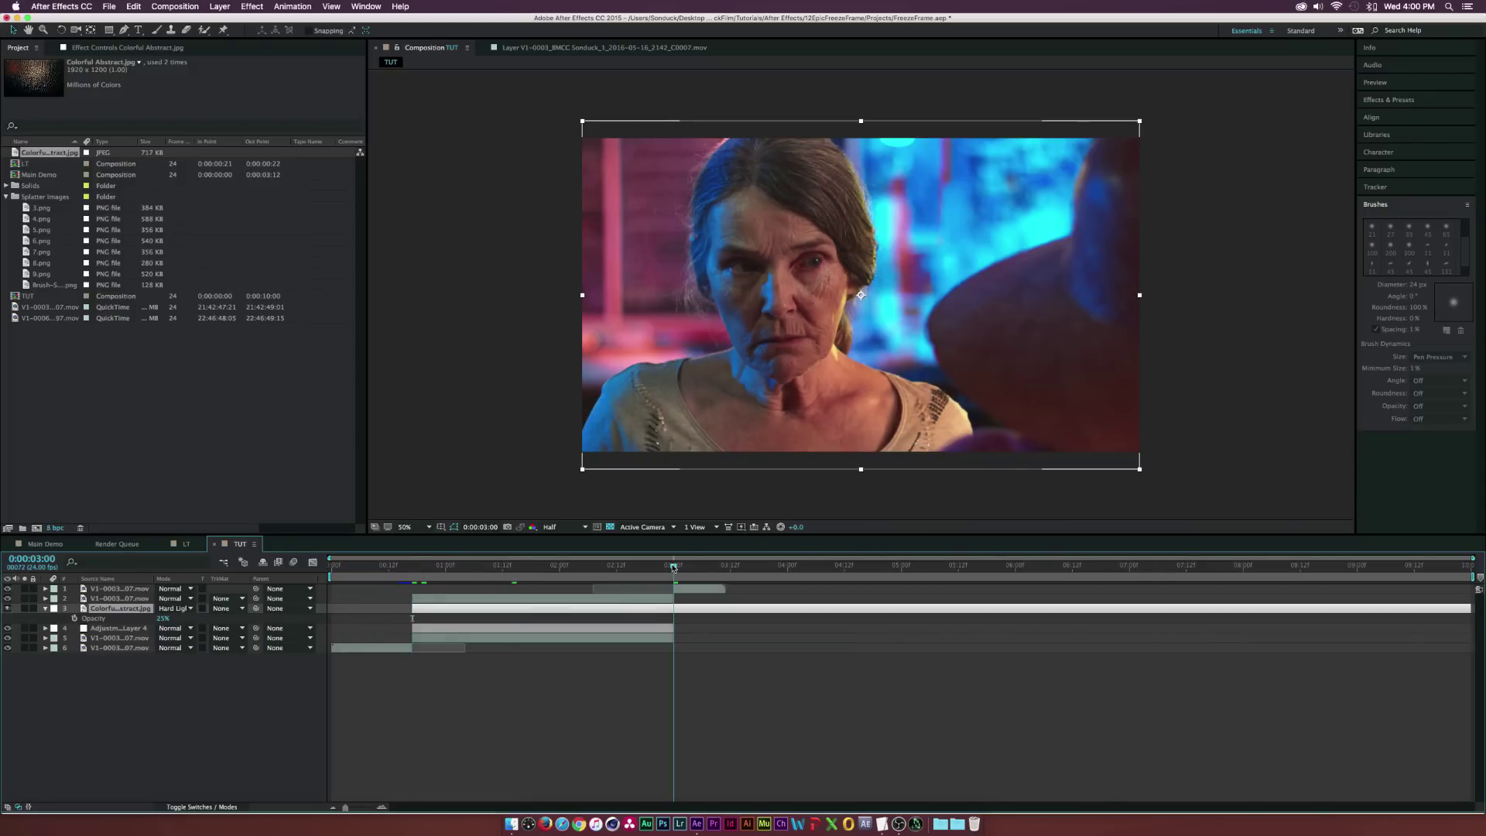
pyautogui.press('super+shift+d')
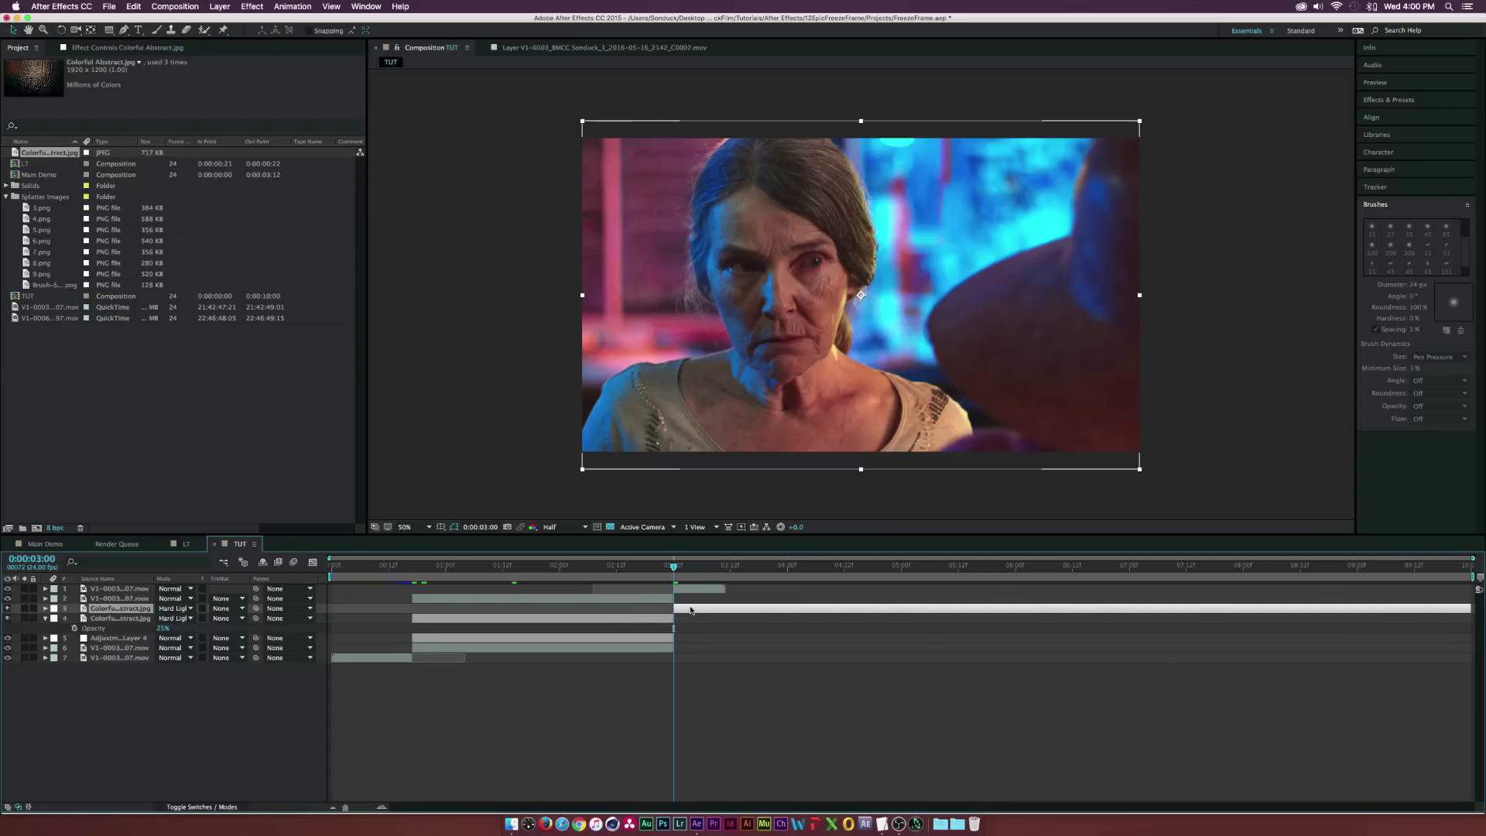
pyautogui.press('Delete')
# Add the Cartoon effect to the rotoscoped layer, with an edge Width of 1.7 and an edge Threshold of 1.78
pyautogui.moveTo(565, 566); pyautogui.dragTo(536, 567)
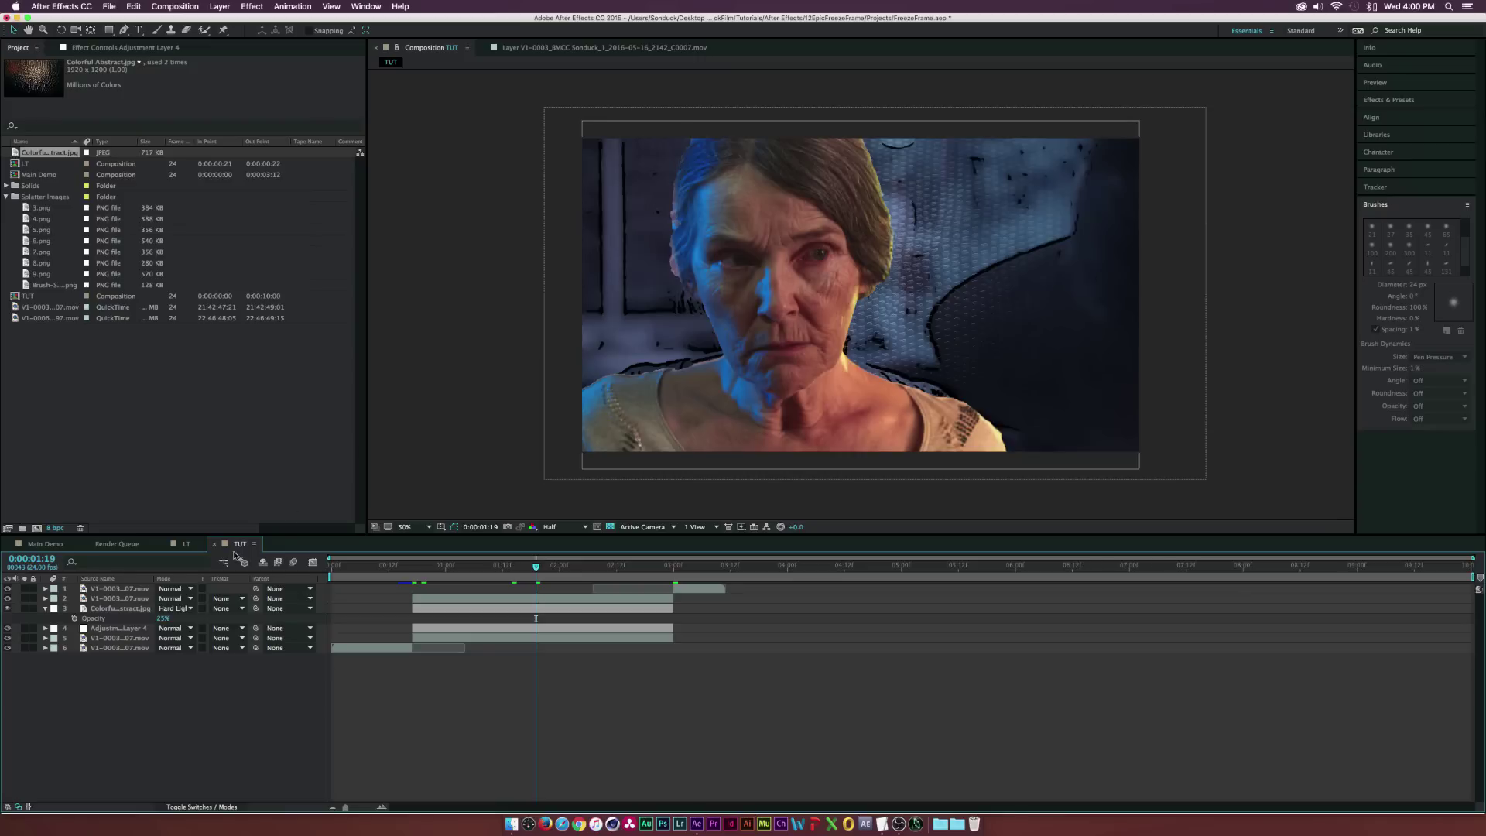
pyautogui.click(132, 599)
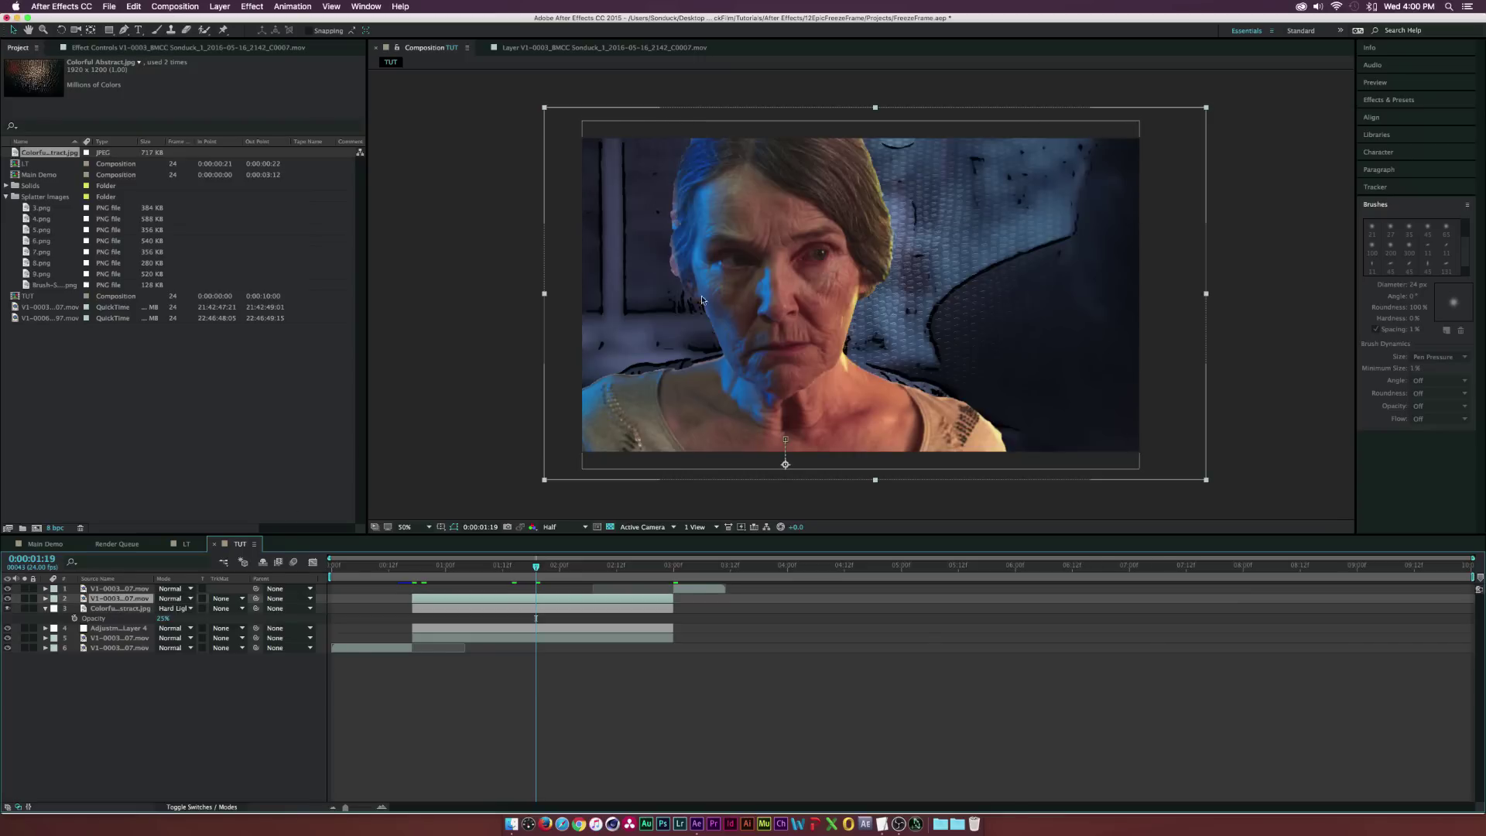
pyautogui.click(239, 6)
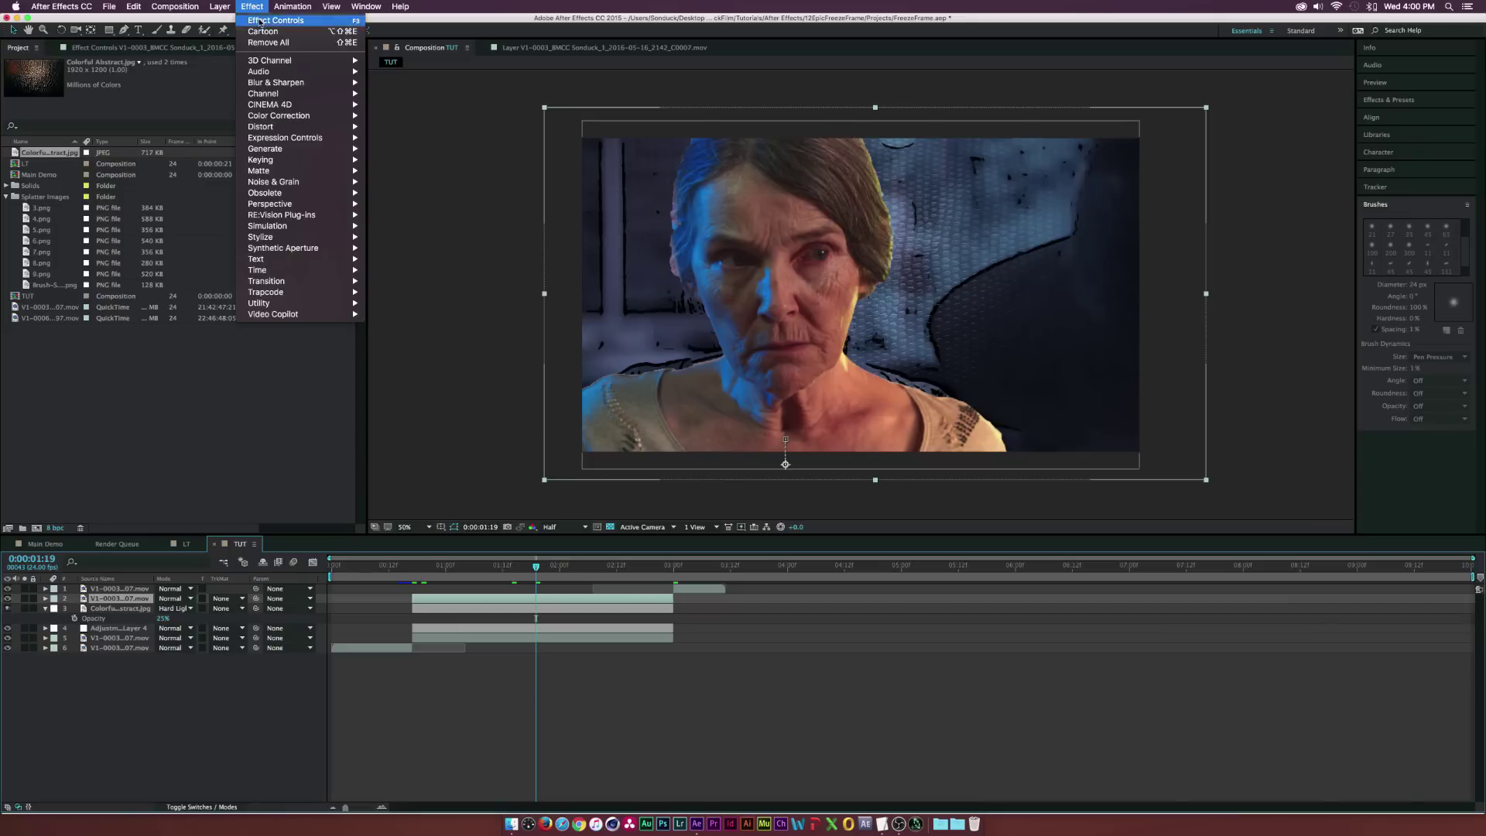
pyautogui.moveTo(283, 239)
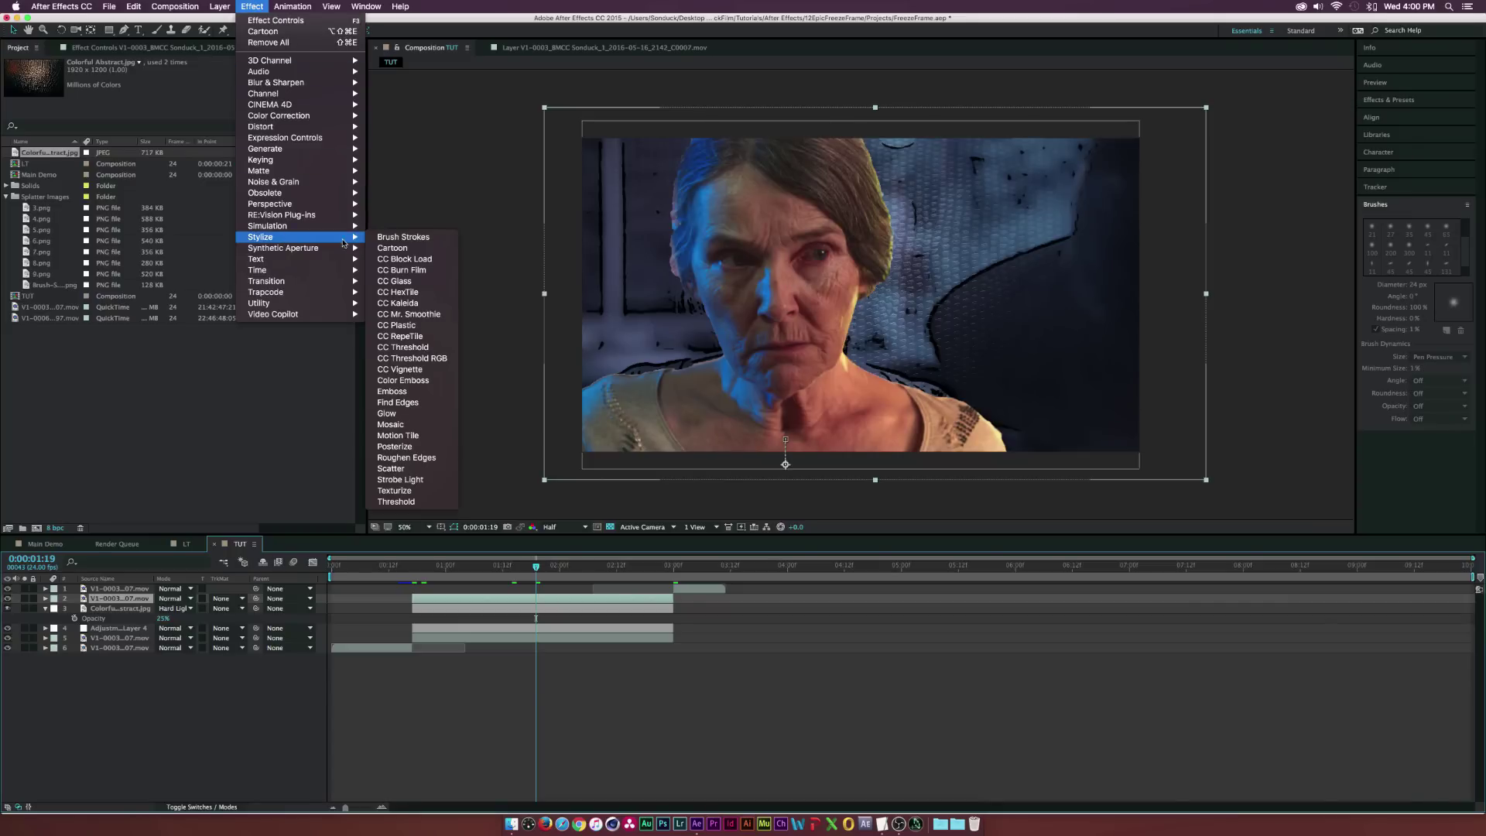
pyautogui.click(400, 248)
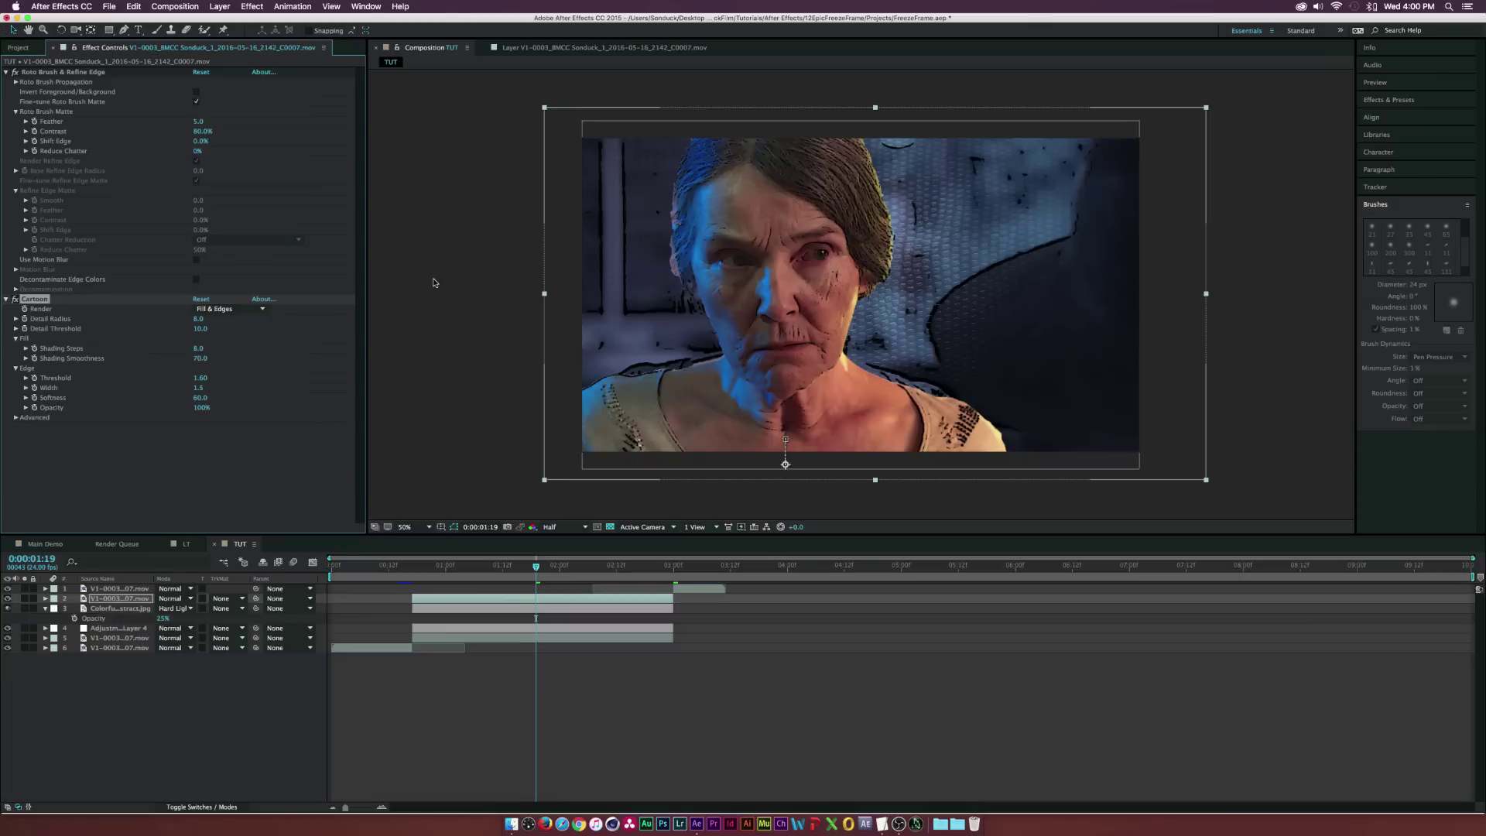
pyautogui.moveTo(198, 388); pyautogui.dragTo(221, 377)
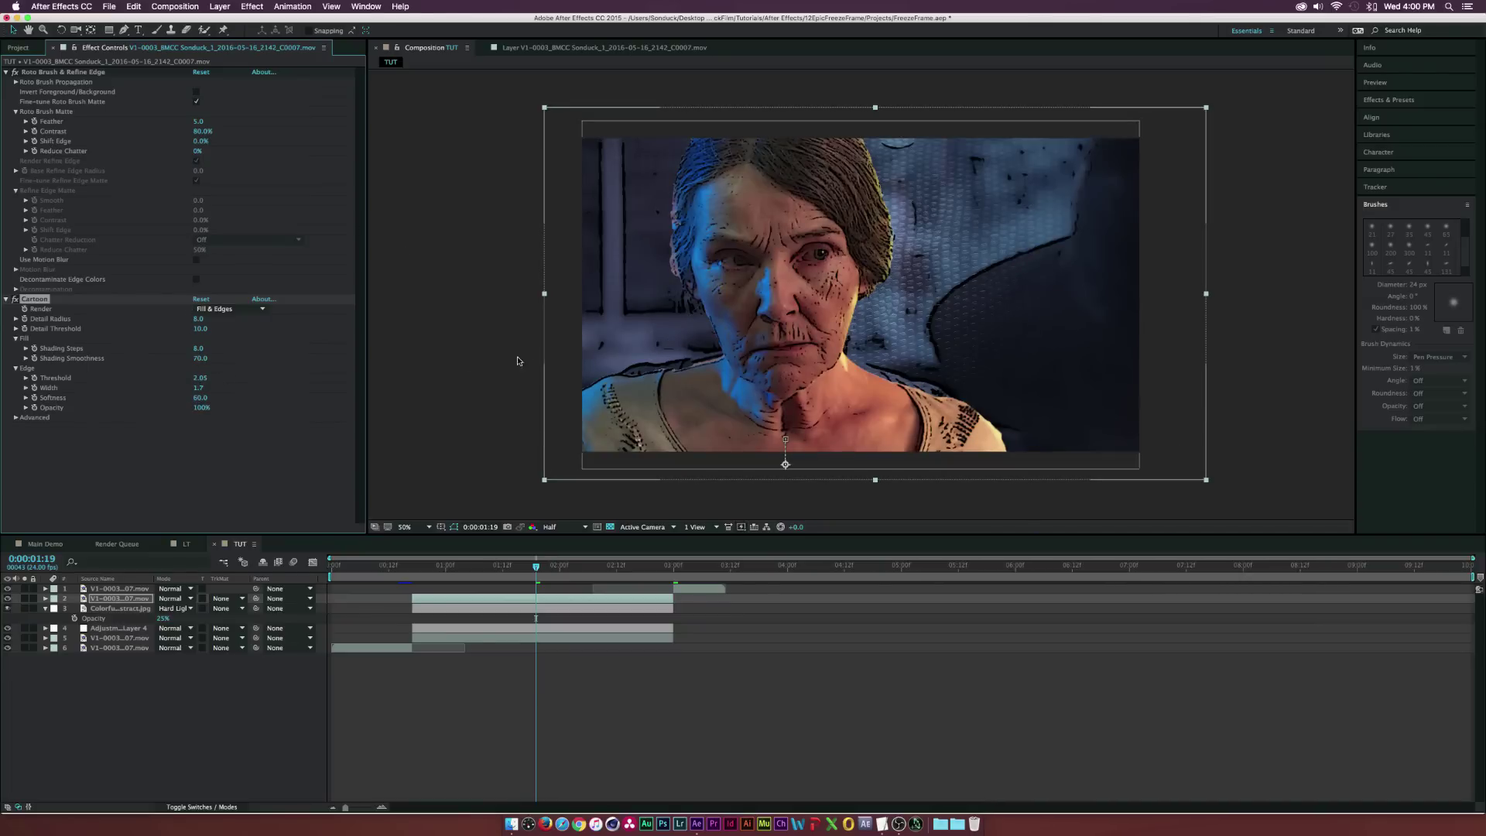
pyautogui.moveTo(201, 377); pyautogui.dragTo(182, 377)
# Add the Tritone effect to the rotoscoped layer and set its Highlights colour to a light mint green
pyautogui.click(252, 6)
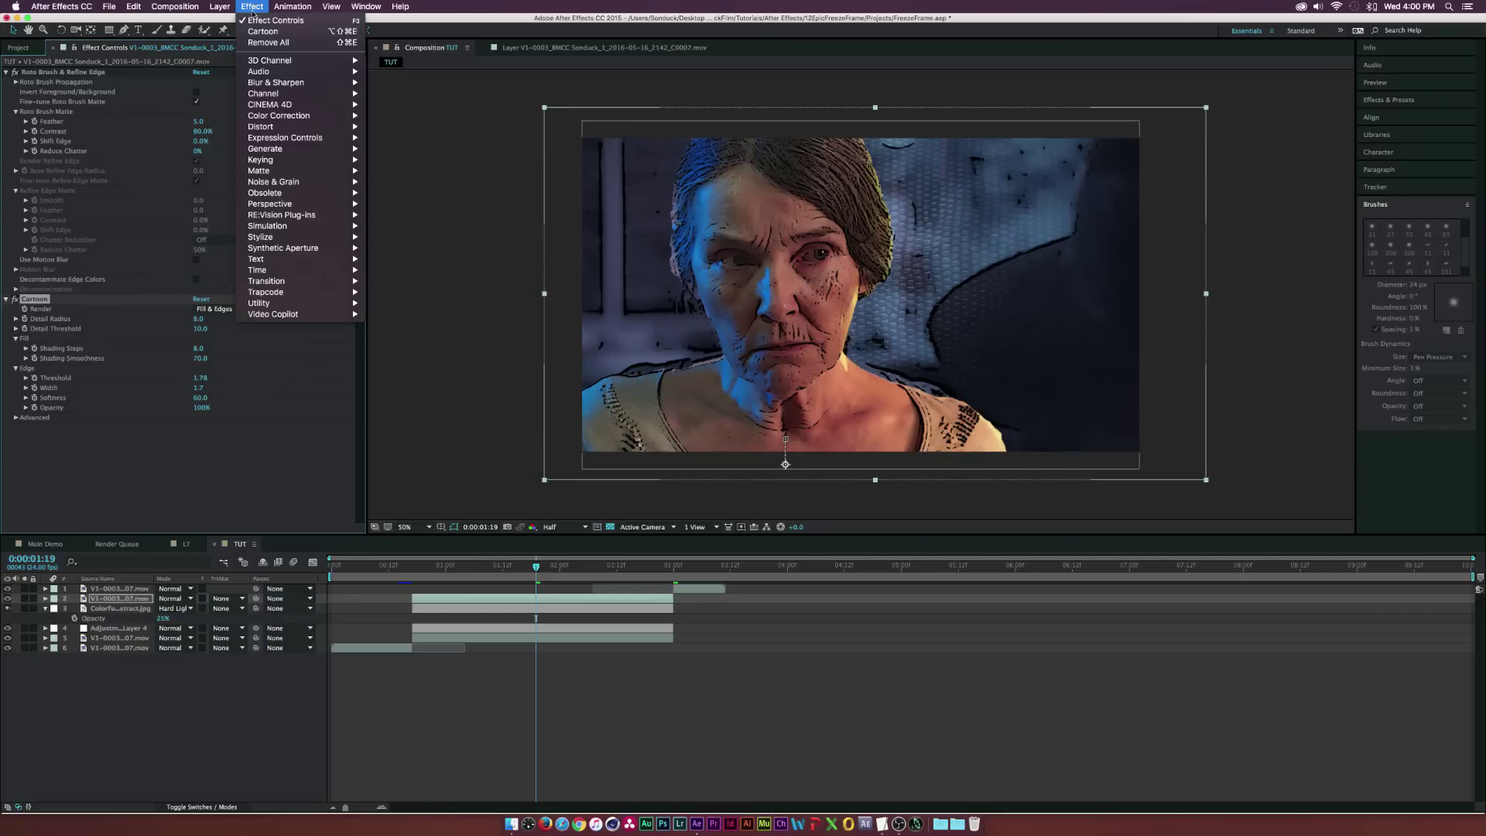
pyautogui.moveTo(310, 115)
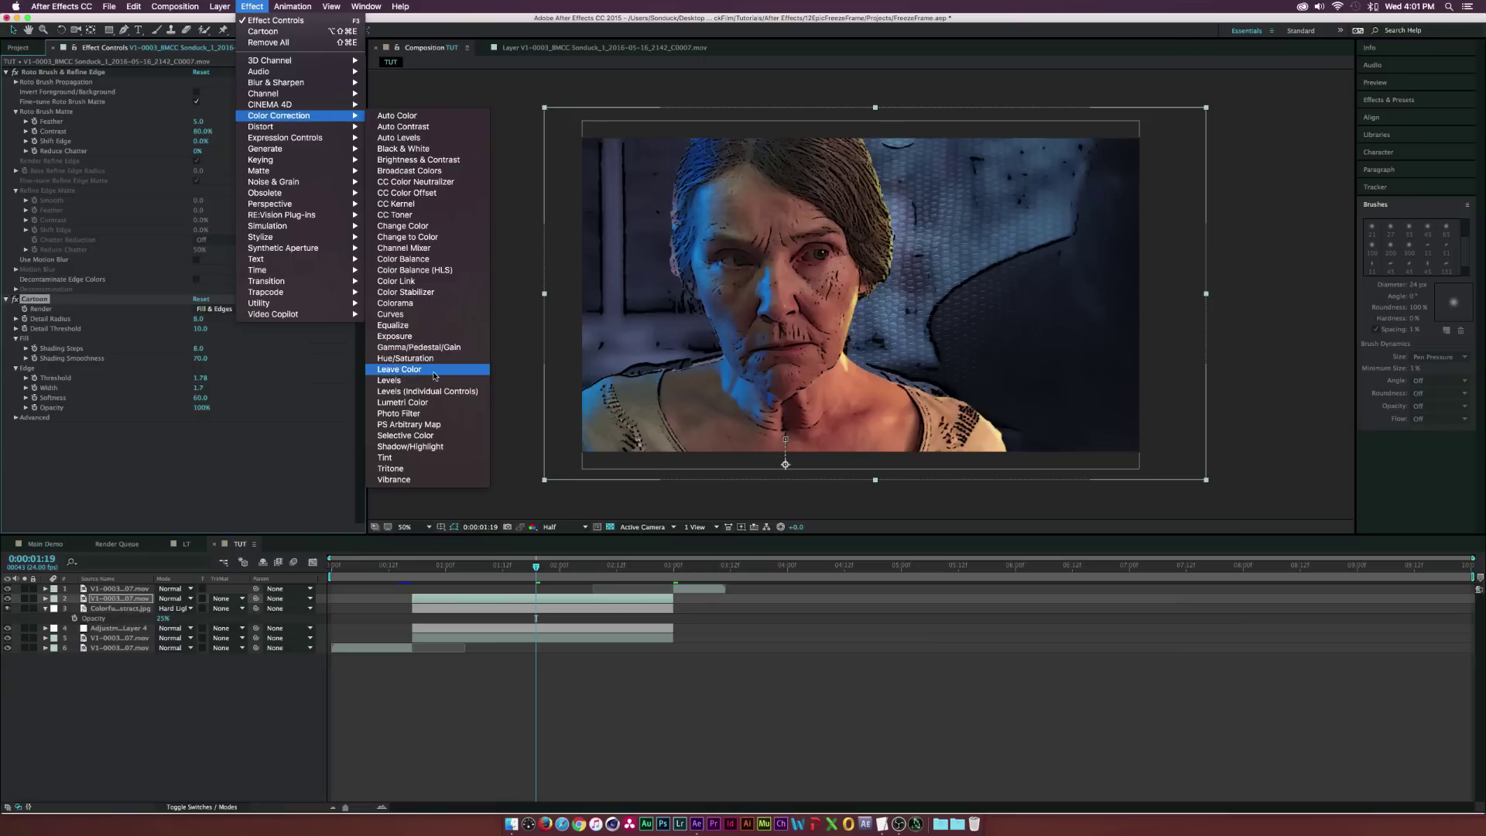
pyautogui.click(410, 468)
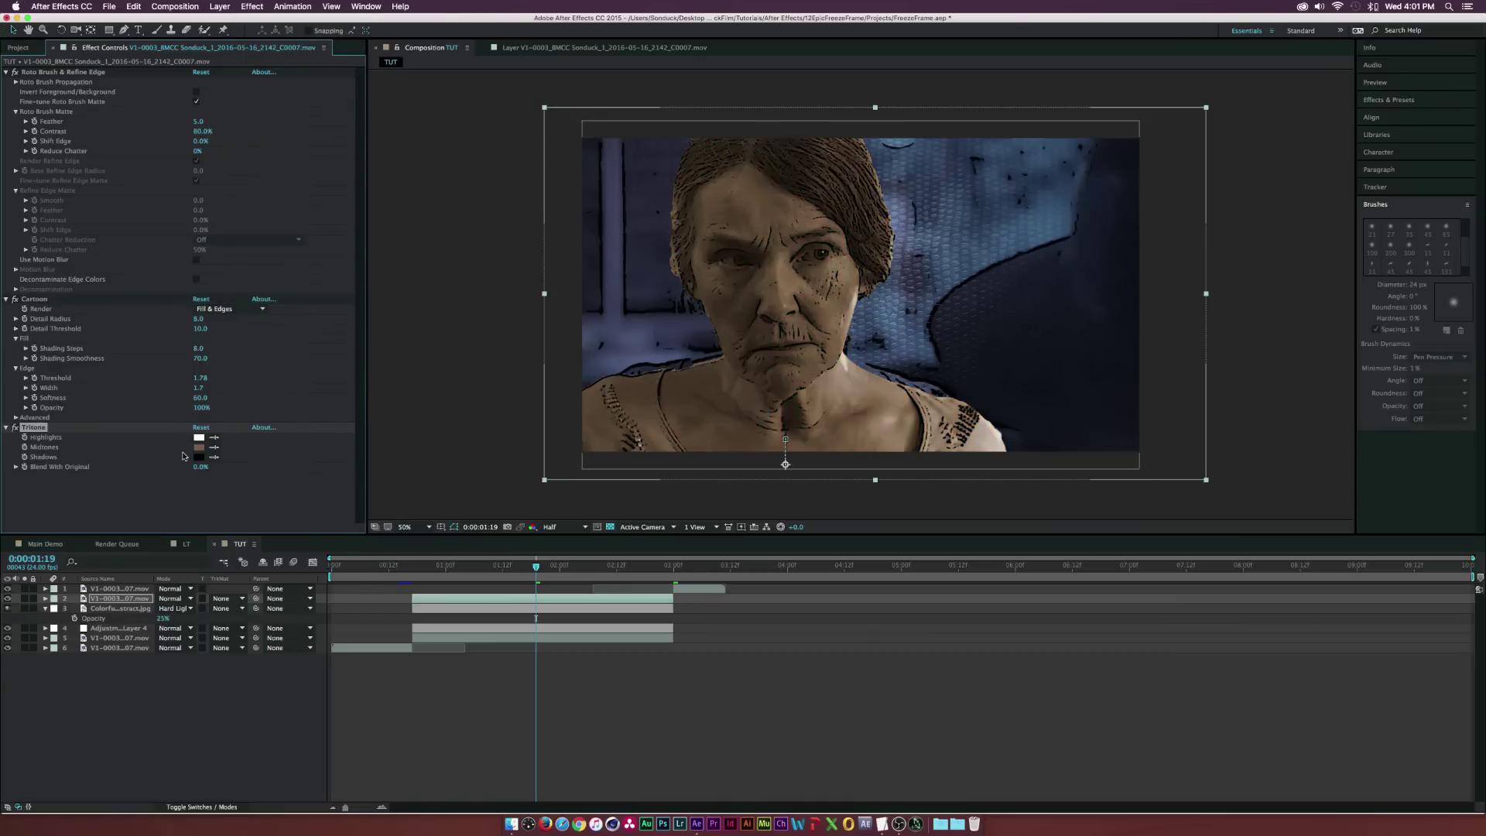
pyautogui.click(199, 438)
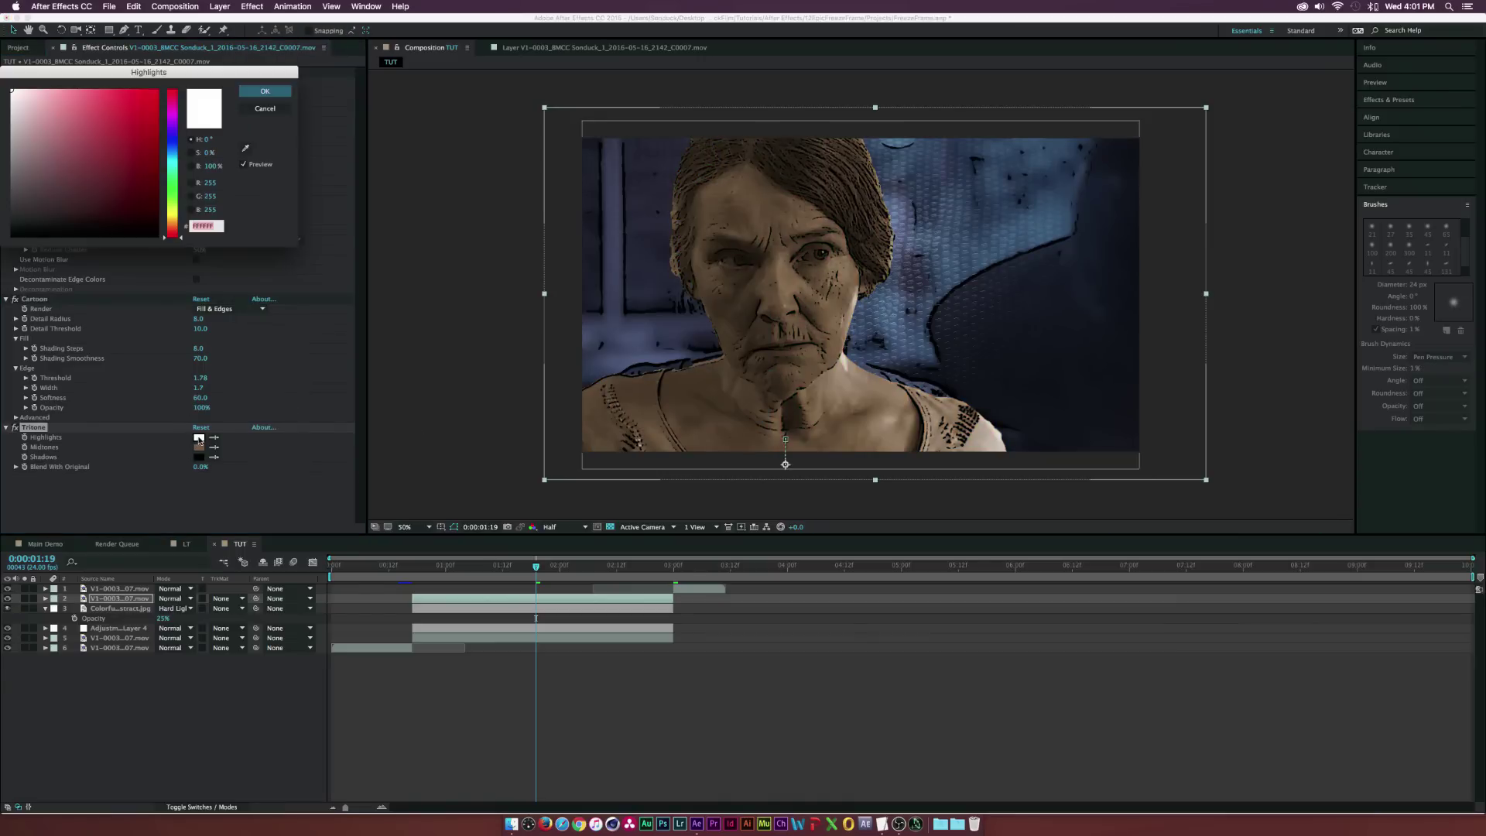
pyautogui.click(172, 169)
pyautogui.click(83, 95)
pyautogui.click(266, 92)
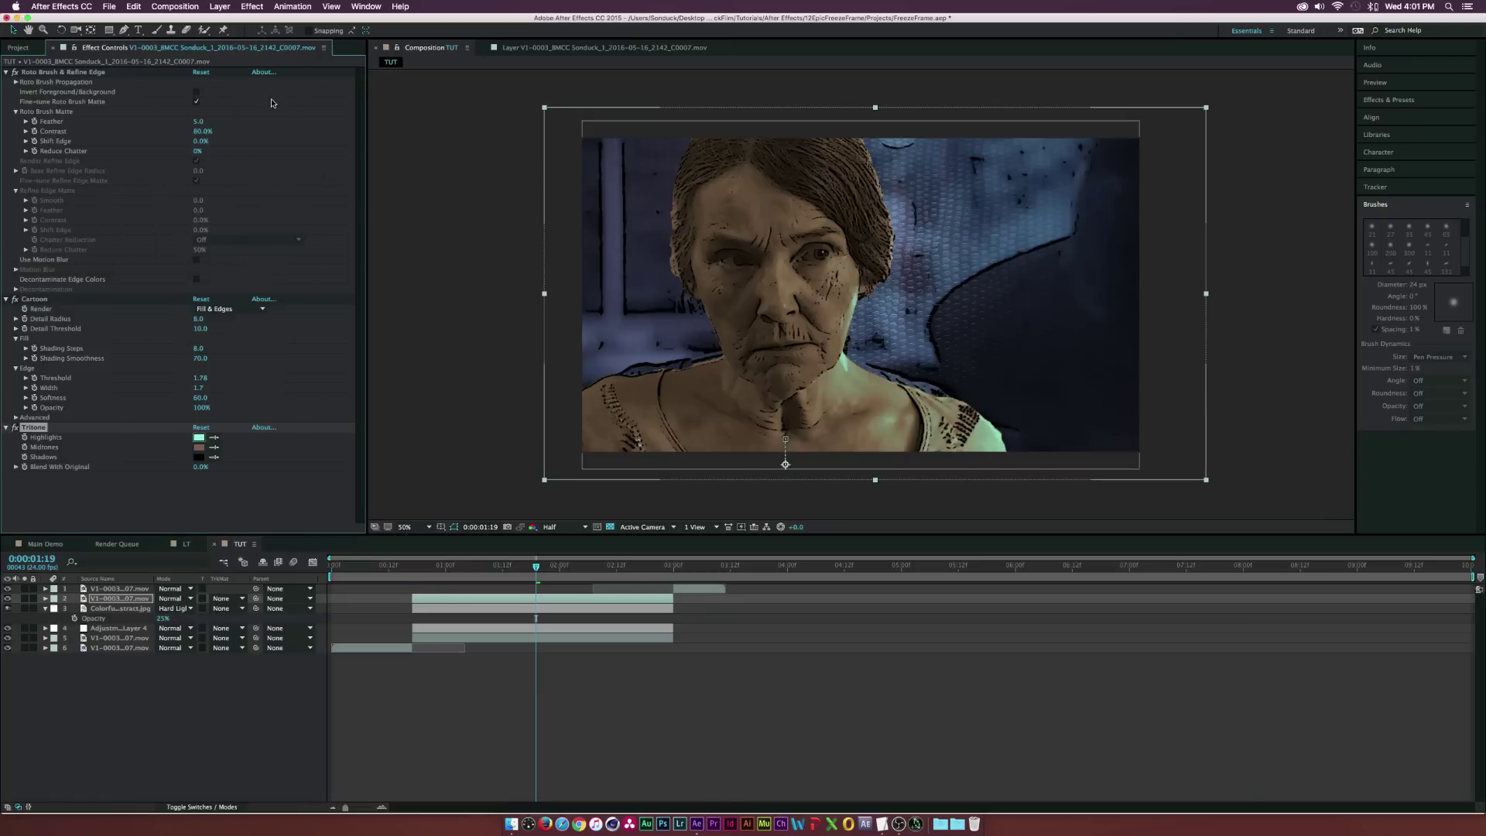
# Set the Tritone Midtones colour to a saturated orange, RGB 179, 101, 34
pyautogui.click(198, 448)
pyautogui.moveTo(168, 232); pyautogui.dragTo(171, 226)
pyautogui.click(132, 133)
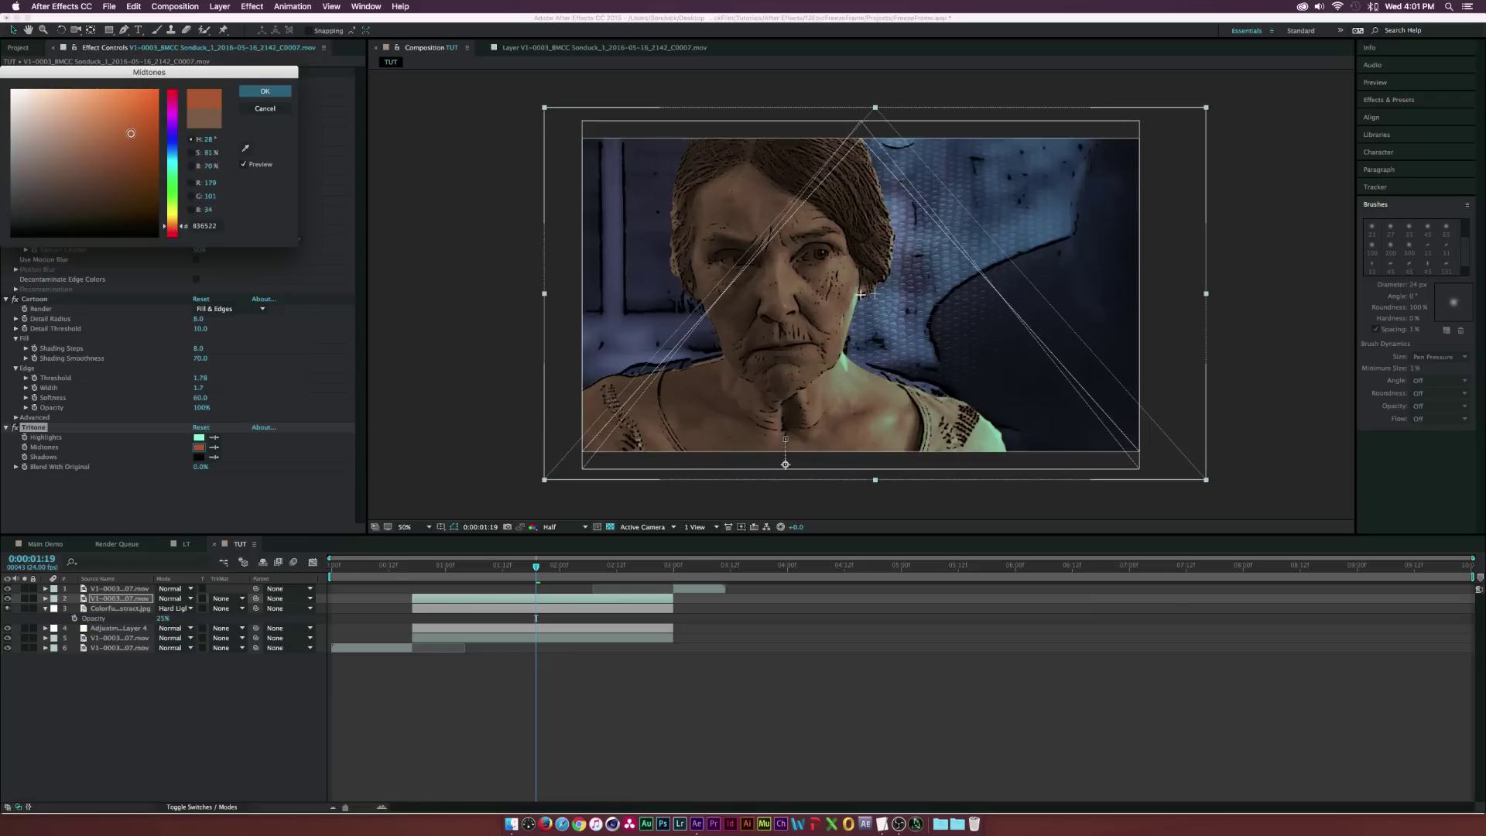
pyautogui.click(265, 91)
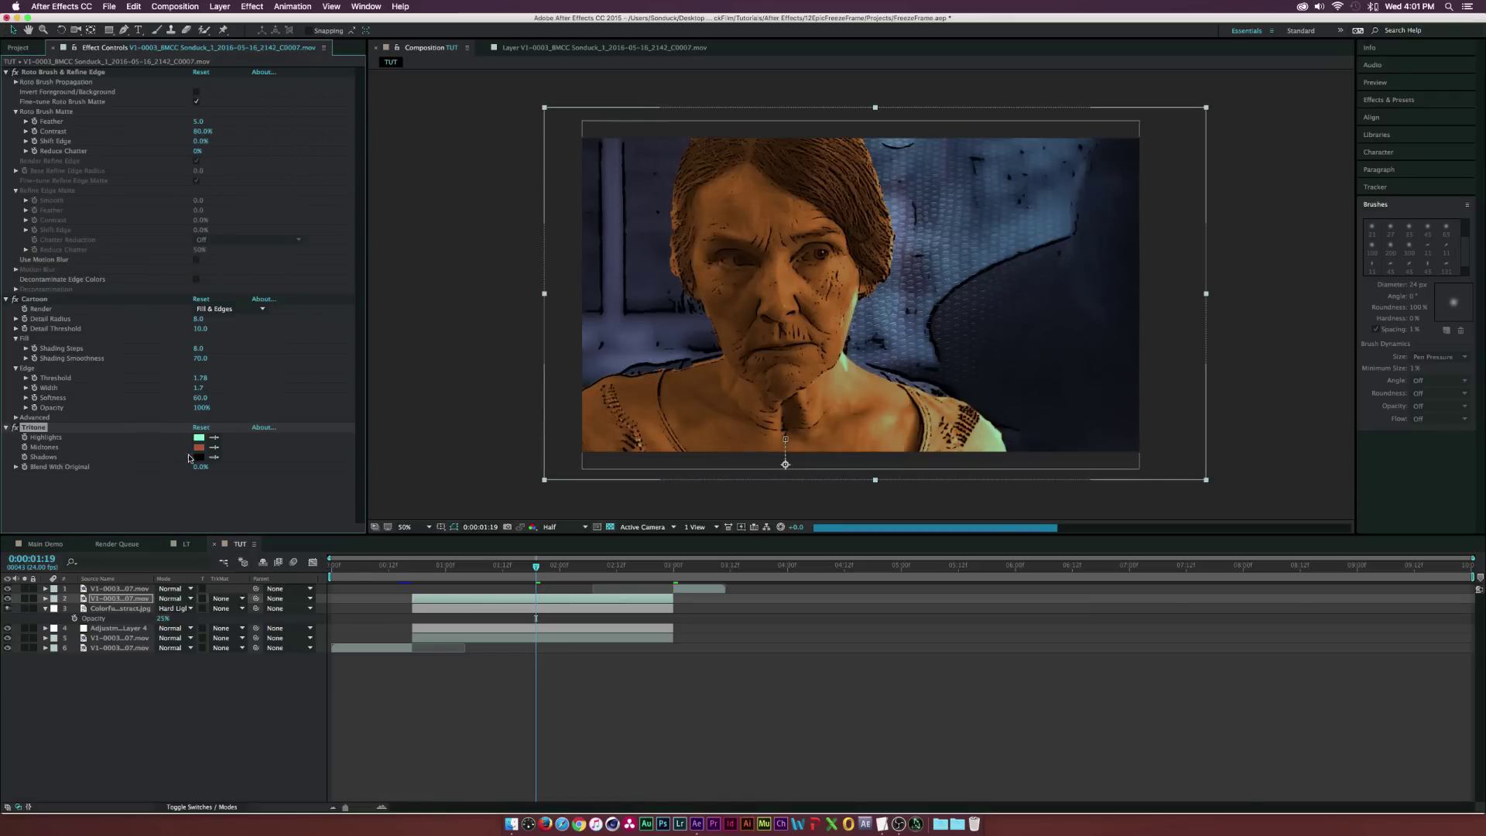
# Set the Tritone Shadows colour to dark navy 061835 and Blend With Original to 62%
pyautogui.click(199, 457)
pyautogui.moveTo(173, 186)
pyautogui.mouseDown()
pyautogui.moveTo(171, 148)
pyautogui.moveTo(124, 173)
pyautogui.moveTo(142, 205)
pyautogui.mouseUp()
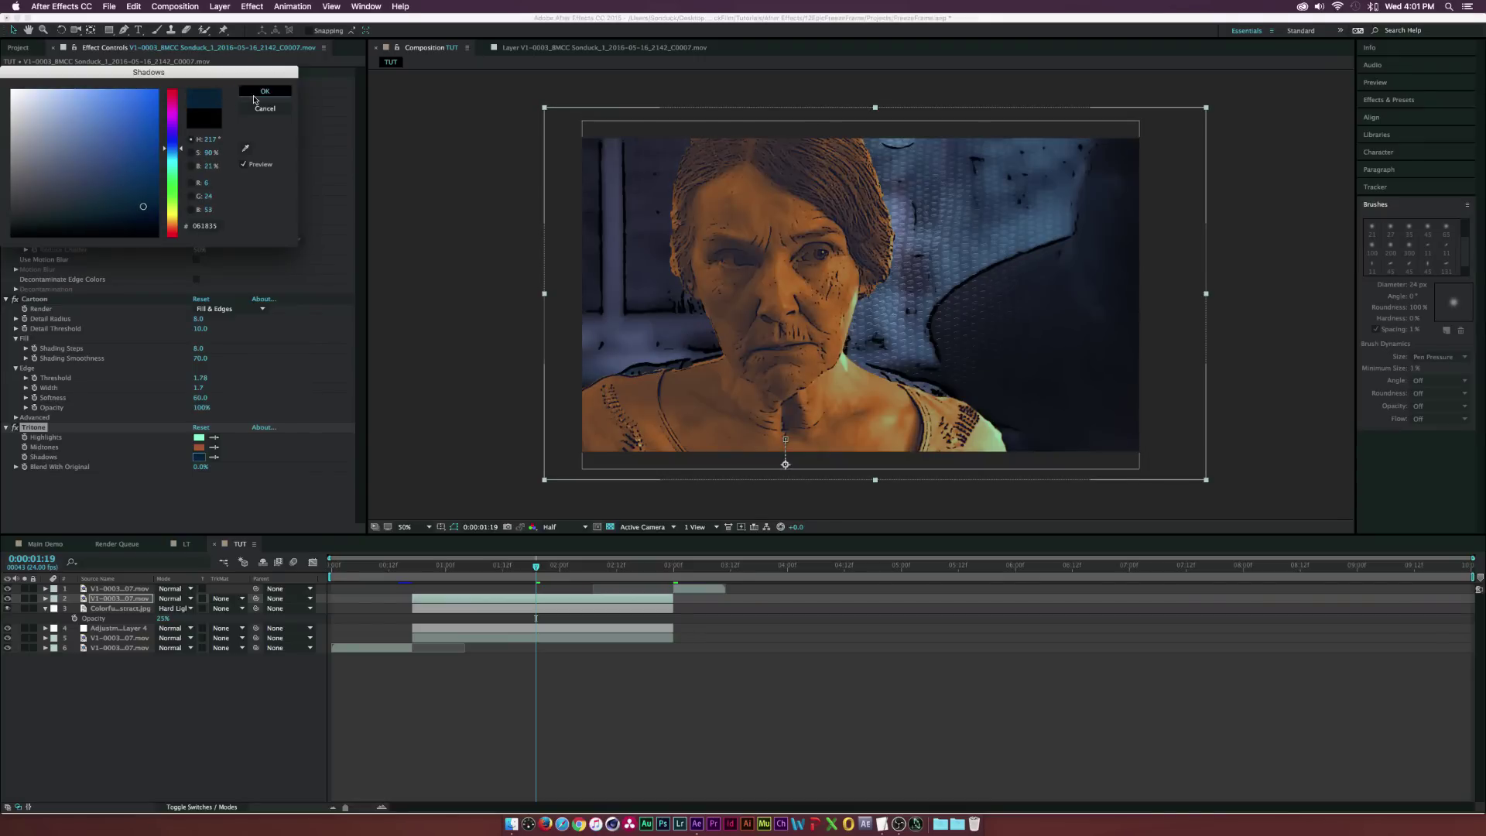
pyautogui.click(264, 91)
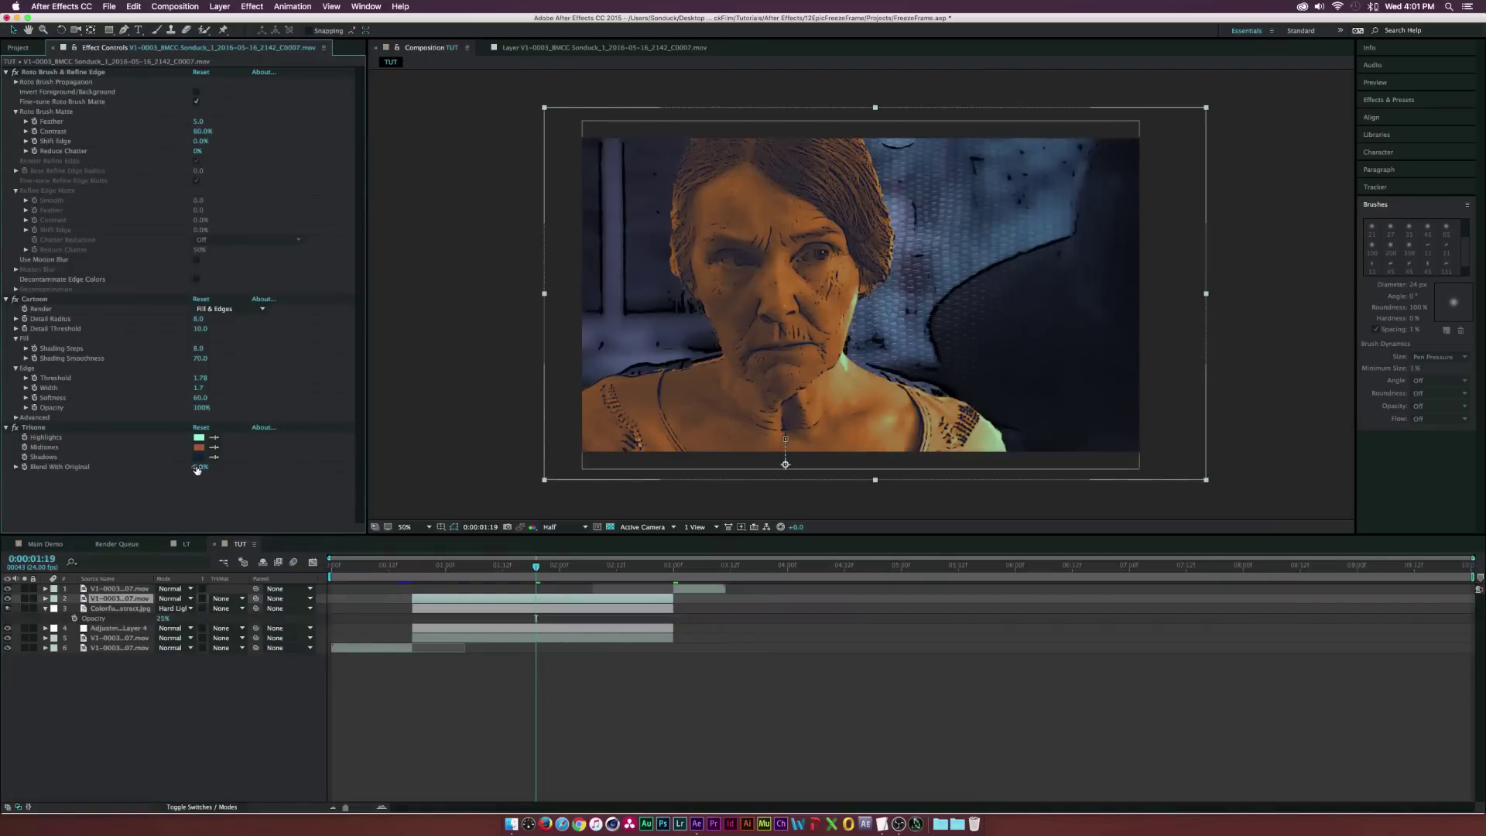
pyautogui.moveTo(200, 467); pyautogui.dragTo(231, 467)
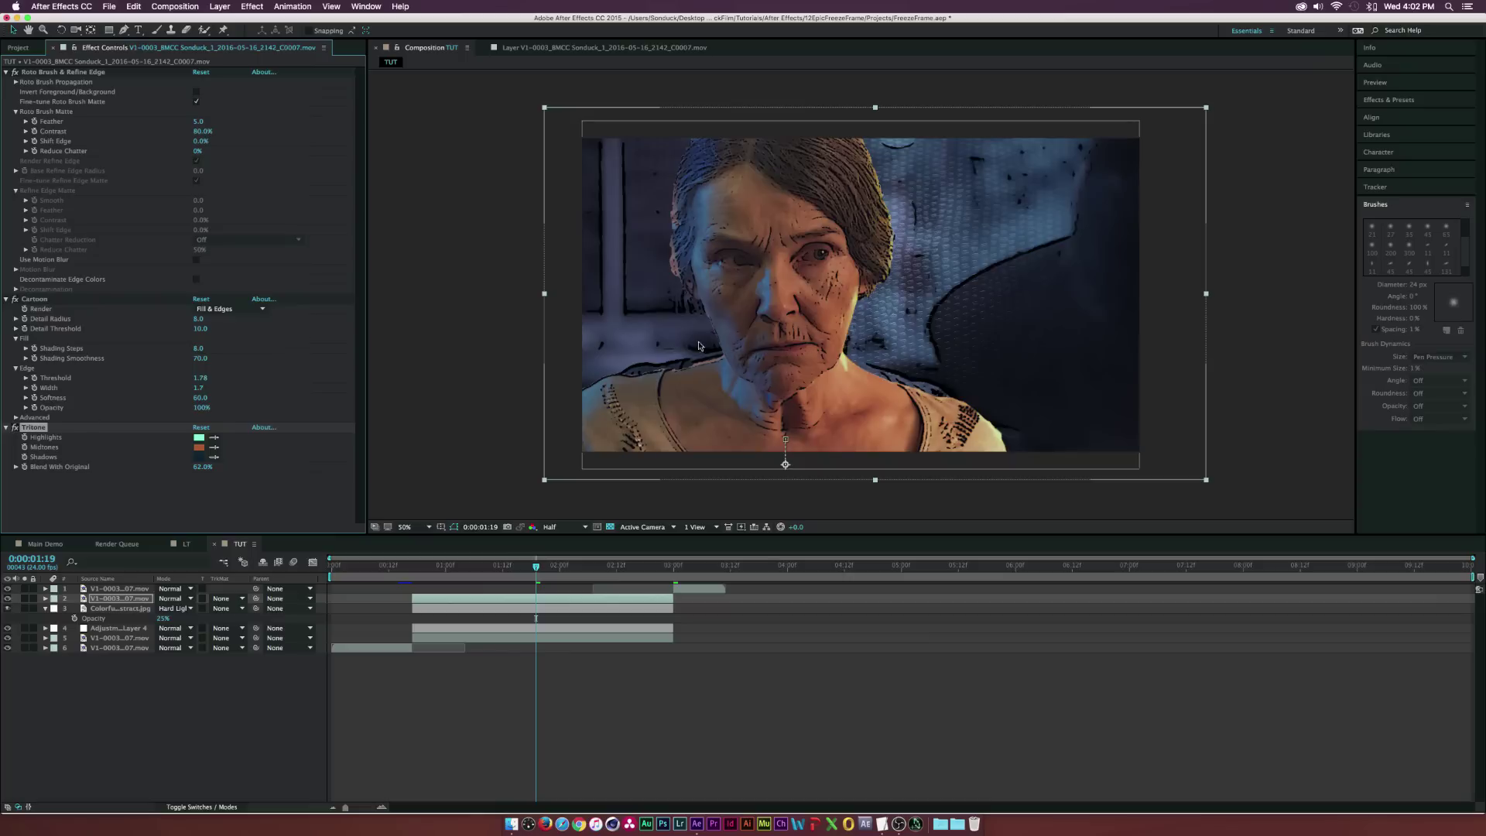
pyautogui.click(154, 499)
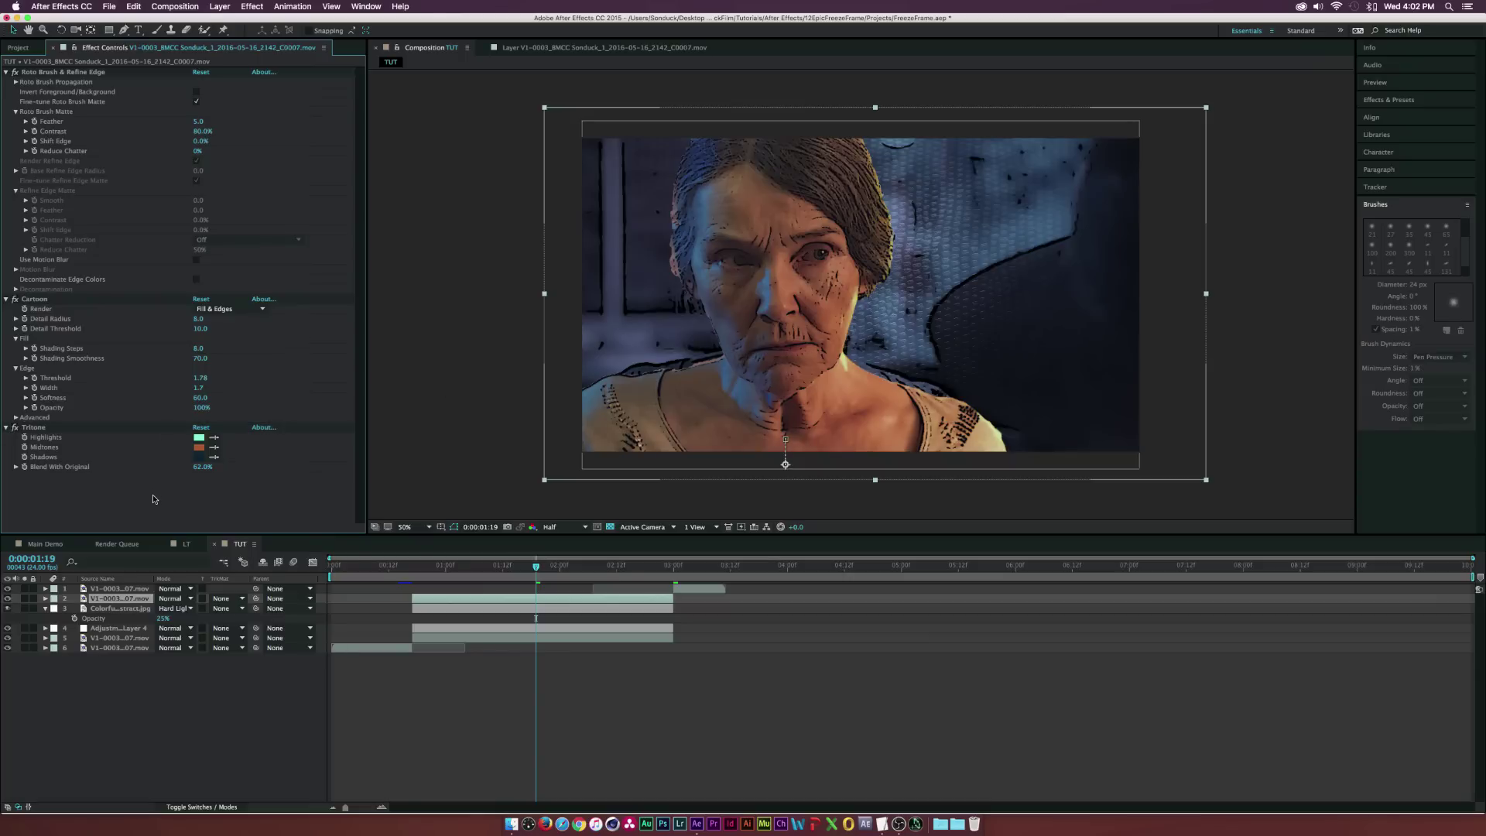
# Add the Curves effect to the rotoscoped layer and raise the middle of the RGB curve to brighten the woman
pyautogui.click(251, 6)
pyautogui.moveTo(310, 115)
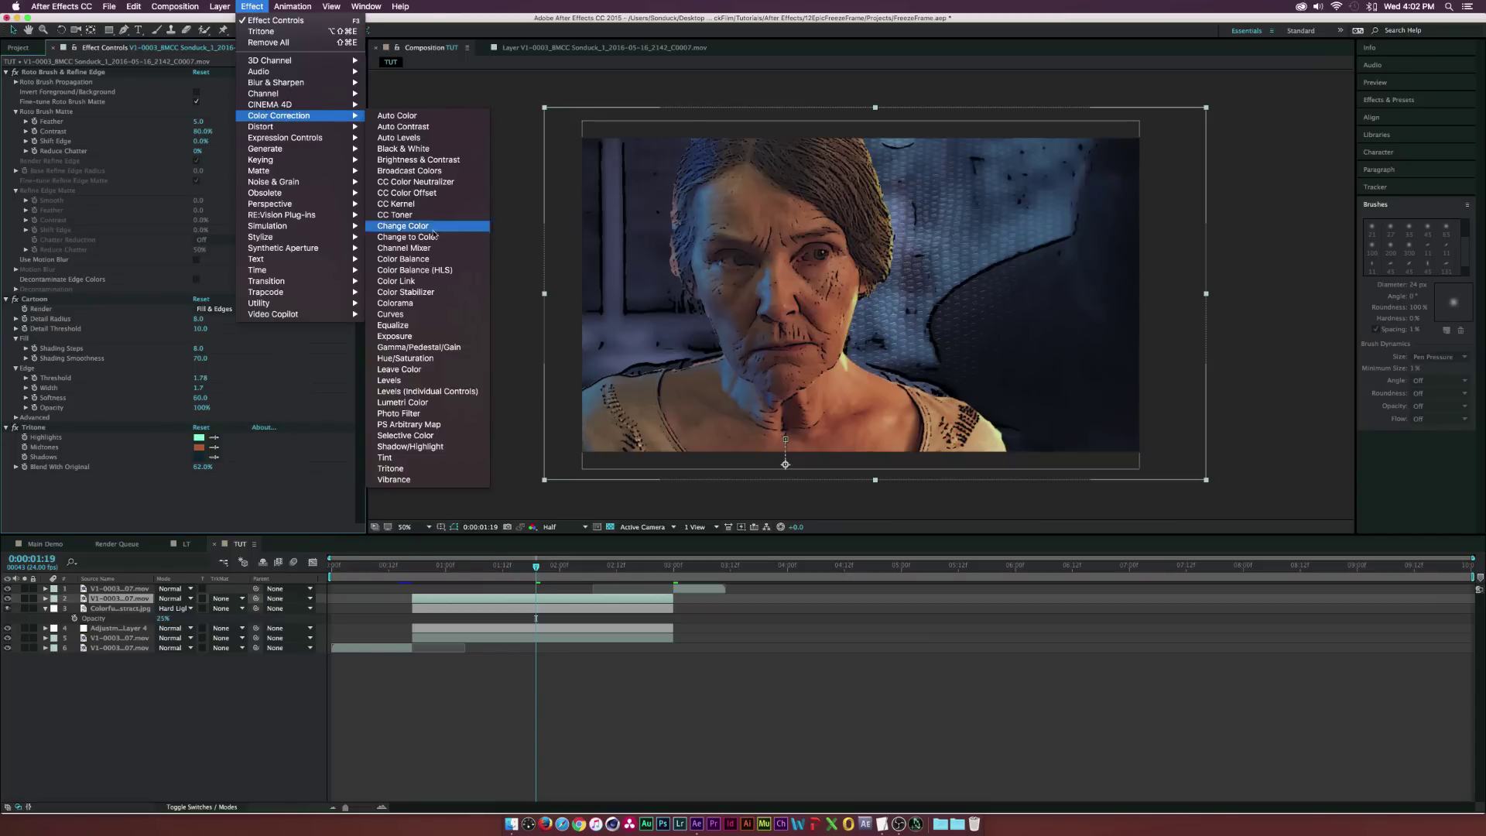
pyautogui.click(390, 315)
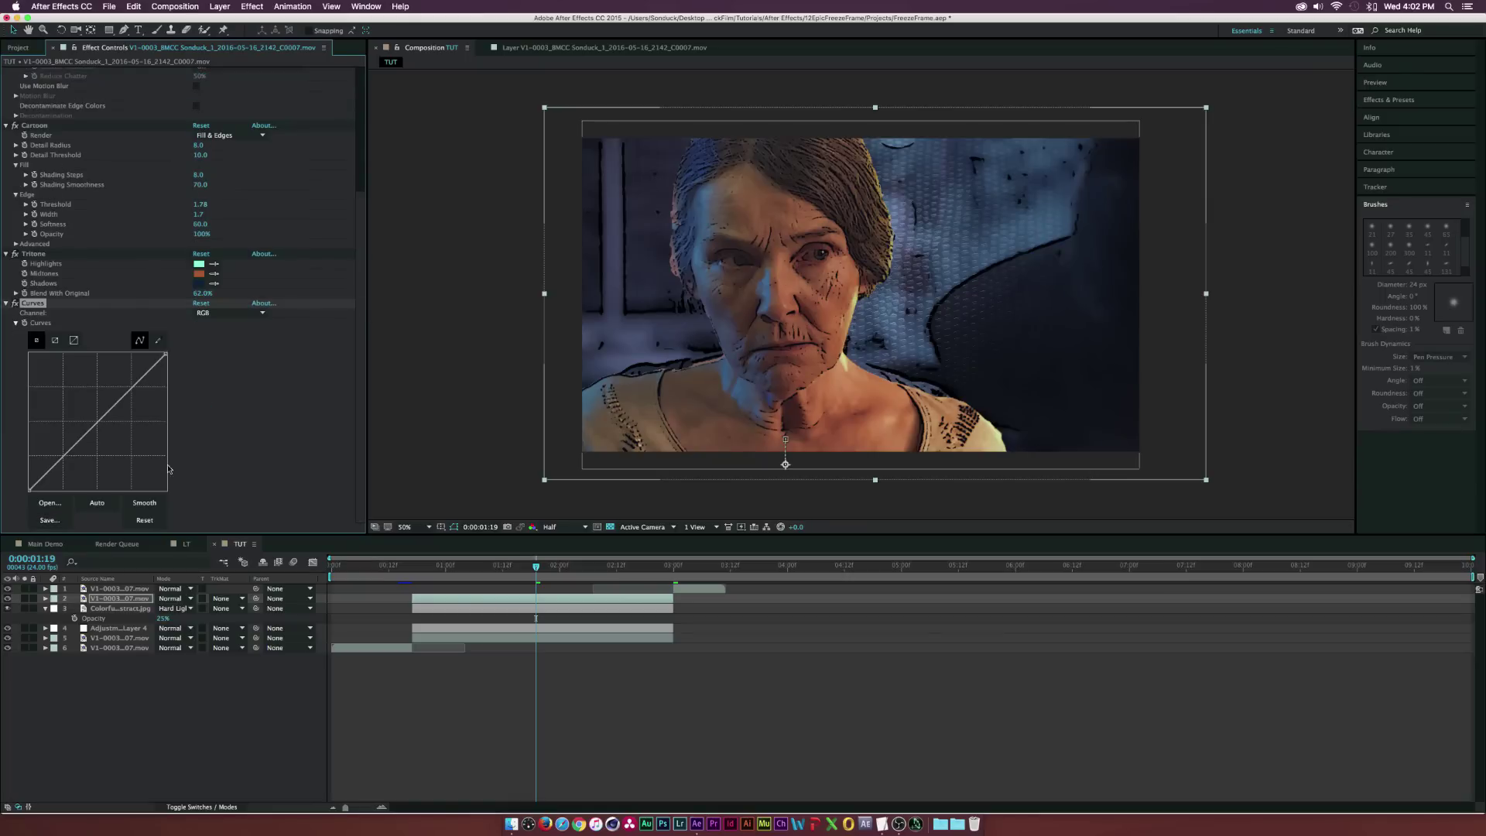
pyautogui.moveTo(104, 426); pyautogui.dragTo(85, 414)
# In the Red channel of the woman's Curves effect, lower the shadows and slightly lift the highlights
pyautogui.click(230, 312)
pyautogui.click(216, 333)
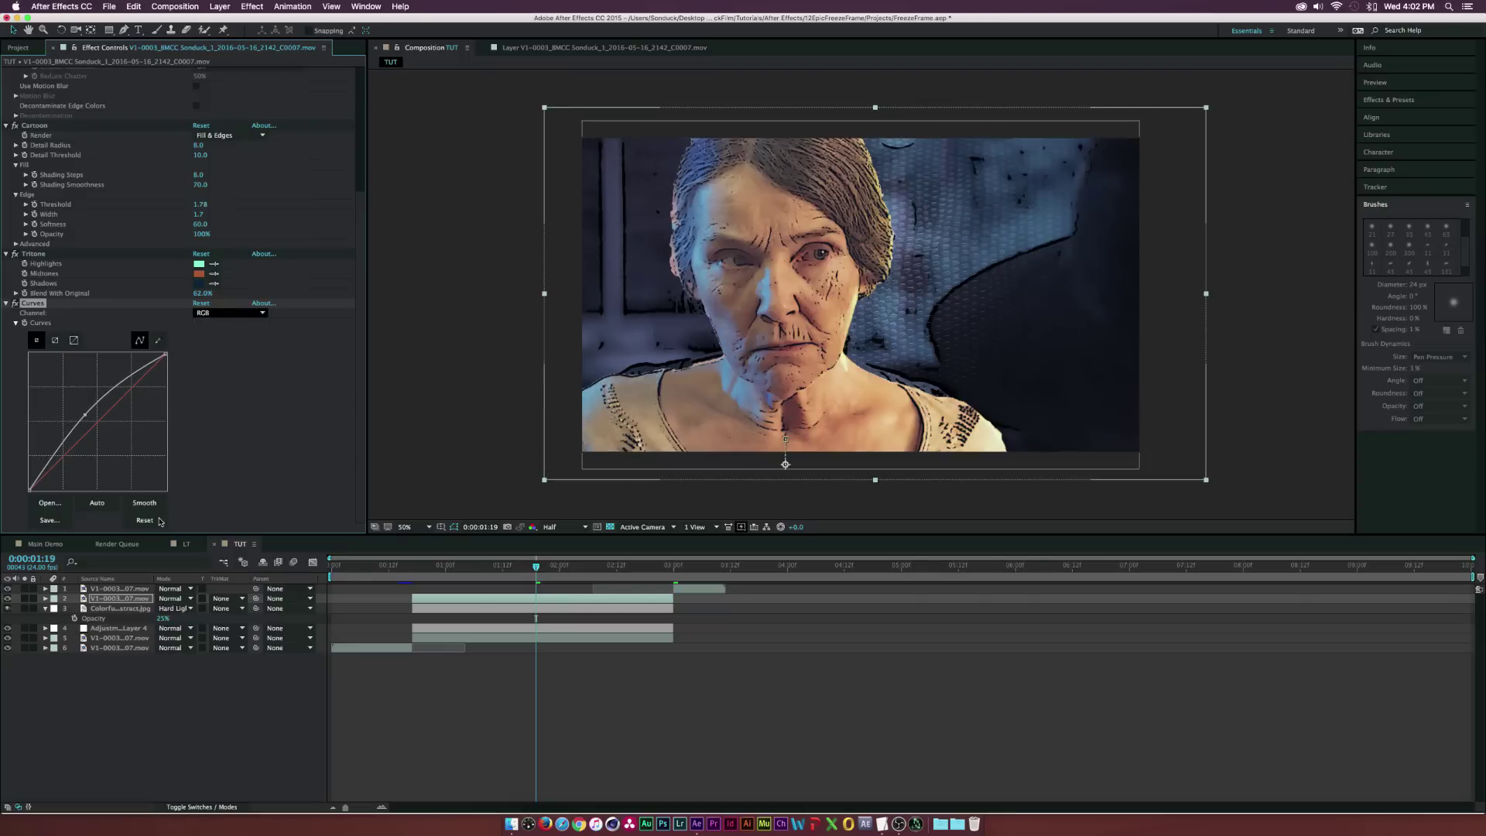
pyautogui.moveTo(62, 458); pyautogui.dragTo(67, 472)
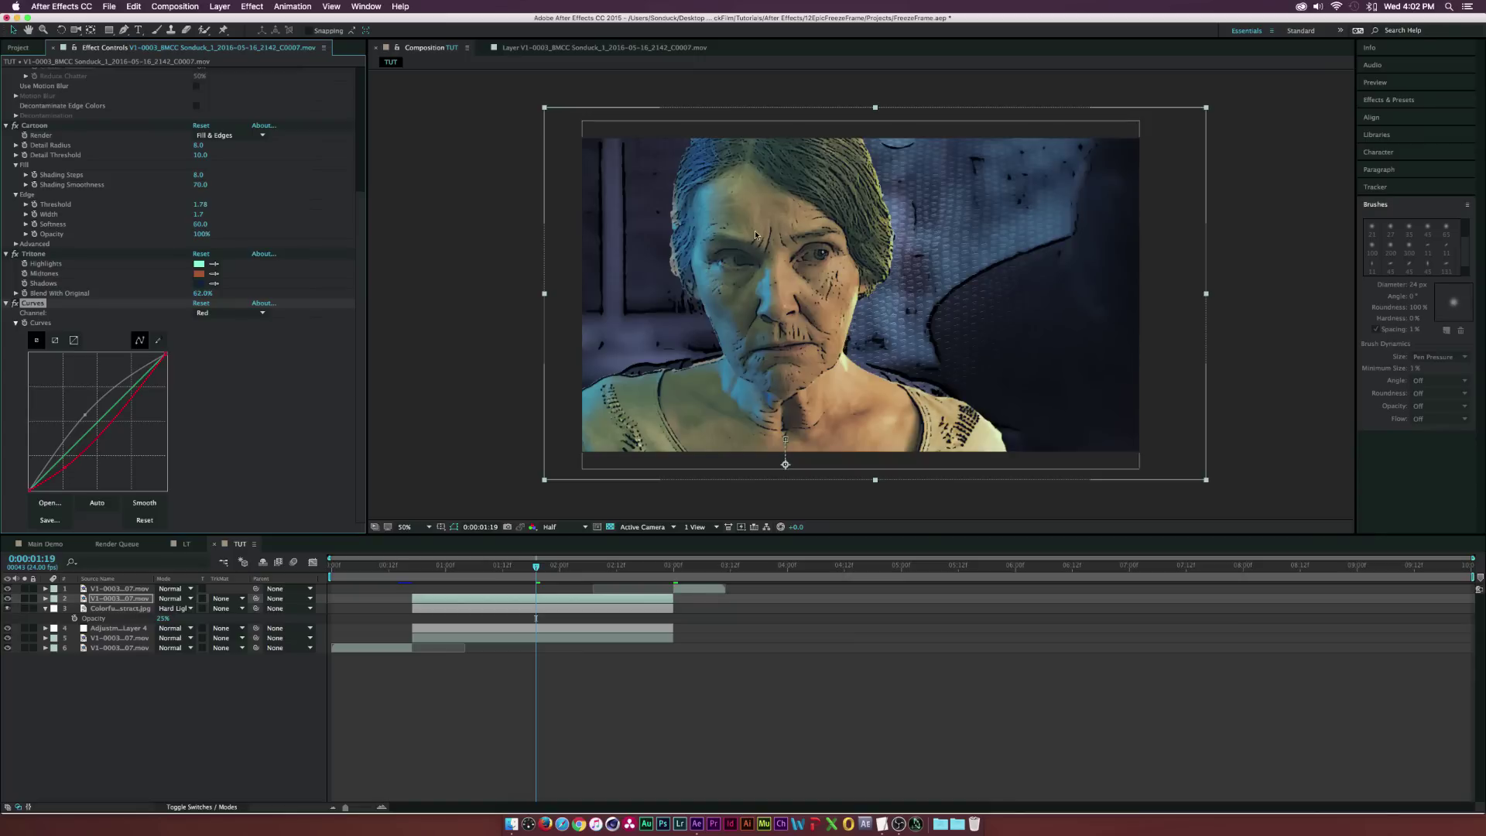
pyautogui.moveTo(139, 395); pyautogui.dragTo(134, 387)
# Add the Curves effect to the adjustment layer and raise the middle of the RGB curve to brighten the background
pyautogui.click(120, 628)
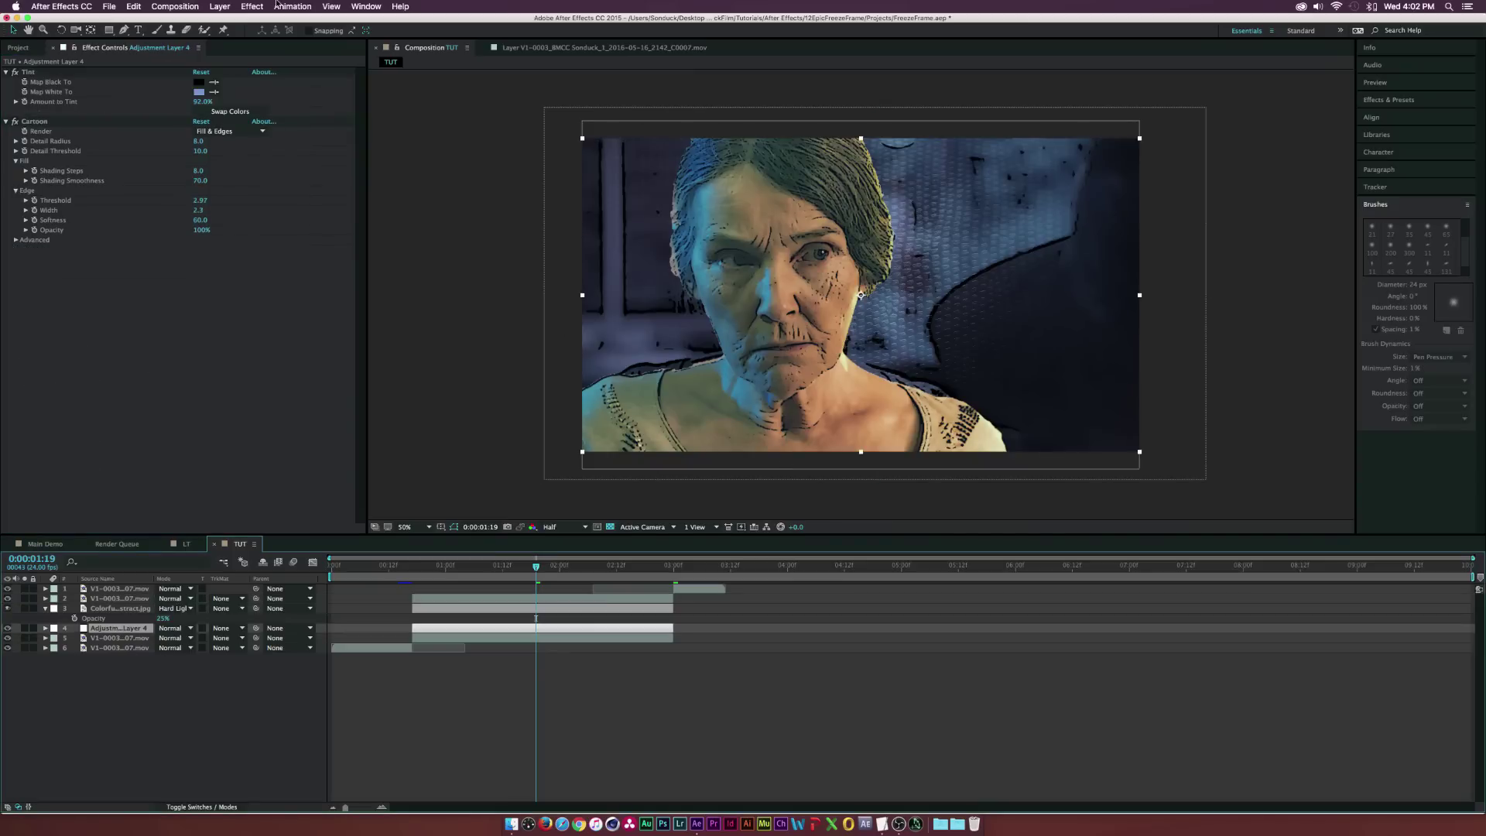
pyautogui.click(252, 7)
pyautogui.moveTo(294, 115)
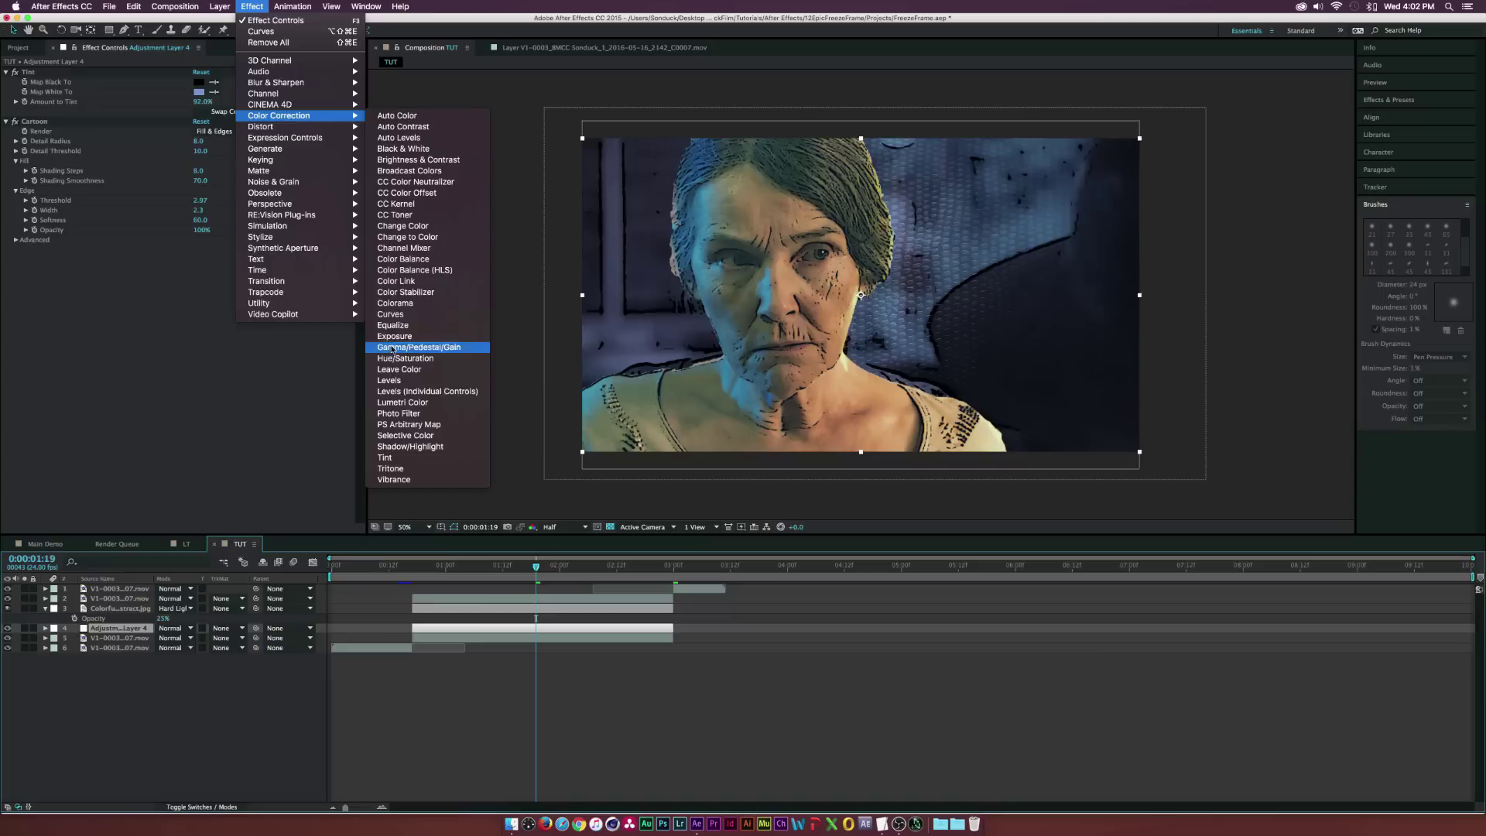
pyautogui.click(389, 314)
pyautogui.moveTo(77, 385); pyautogui.dragTo(85, 369)
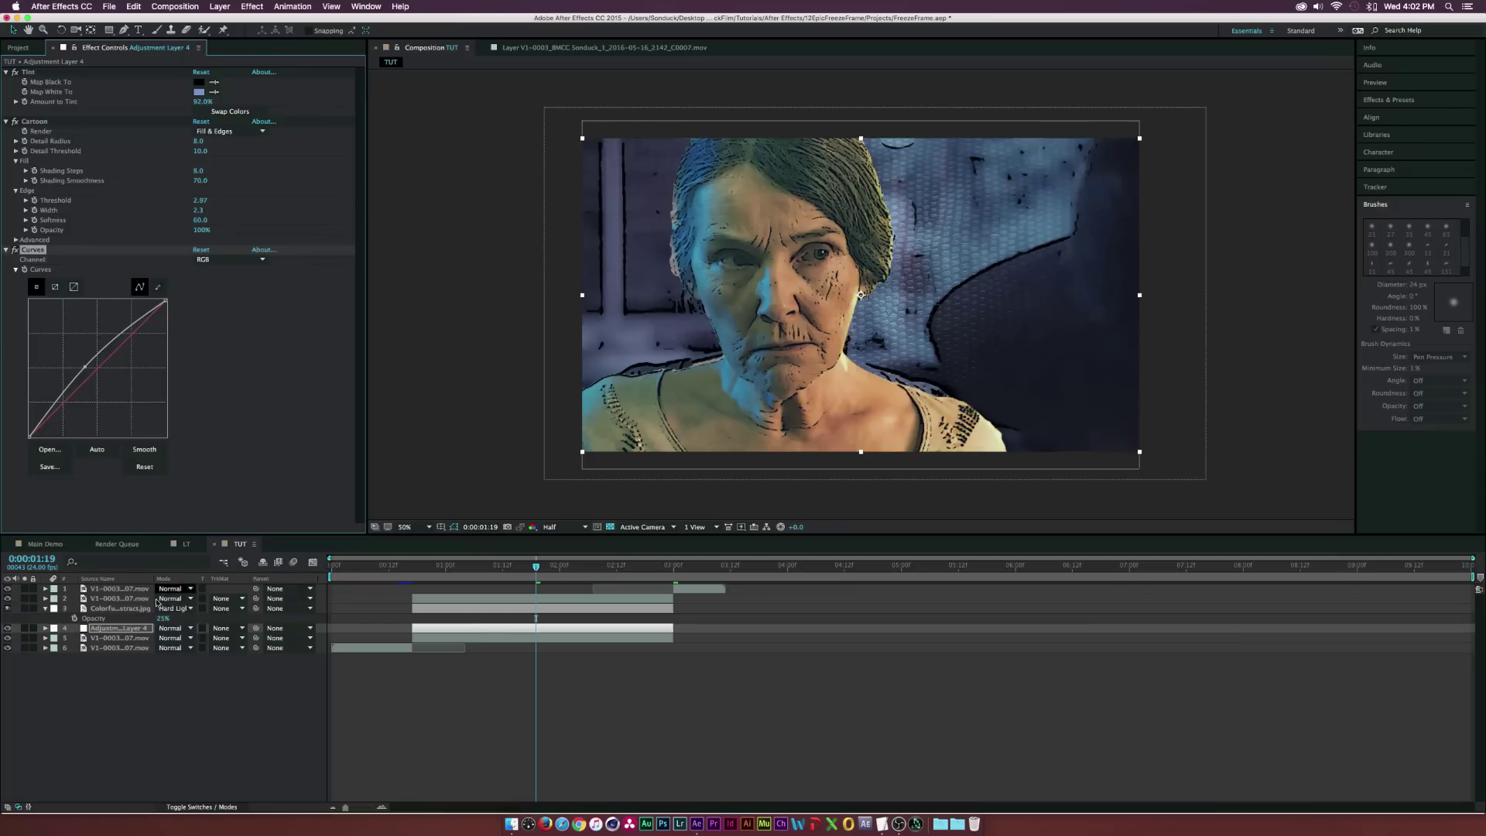
# Keyframe the adjustment layer's Opacity at 100% at 0:00:01:01, in line with the rotoscoped layer's second Position and Scale keyframes
pyautogui.click(44, 608)
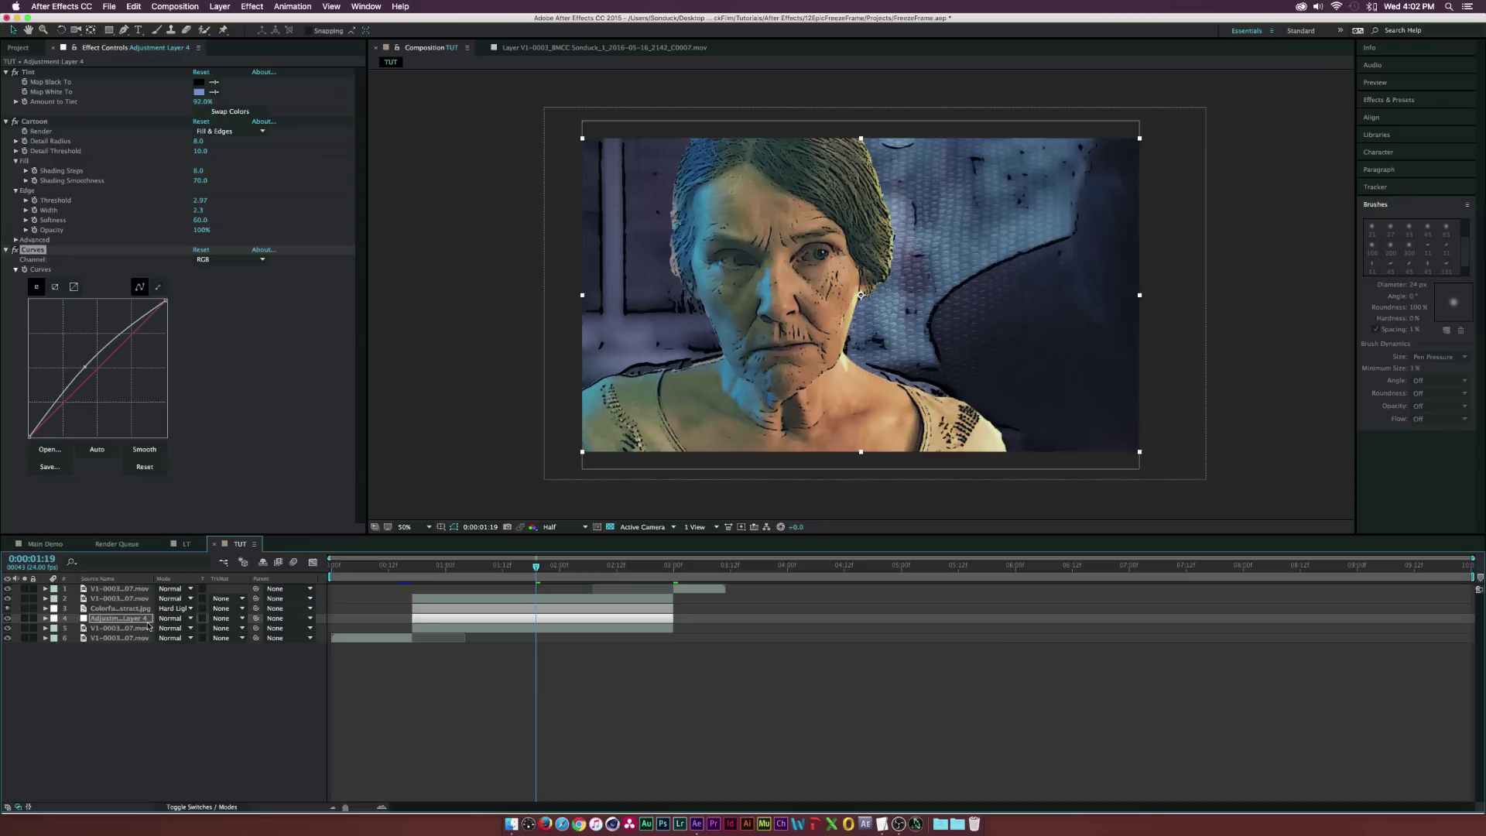
pyautogui.press('t')
pyautogui.click(421, 566)
pyautogui.moveTo(421, 566)
pyautogui.mouseDown()
pyautogui.moveTo(464, 565)
pyautogui.moveTo(444, 565)
pyautogui.mouseUp()
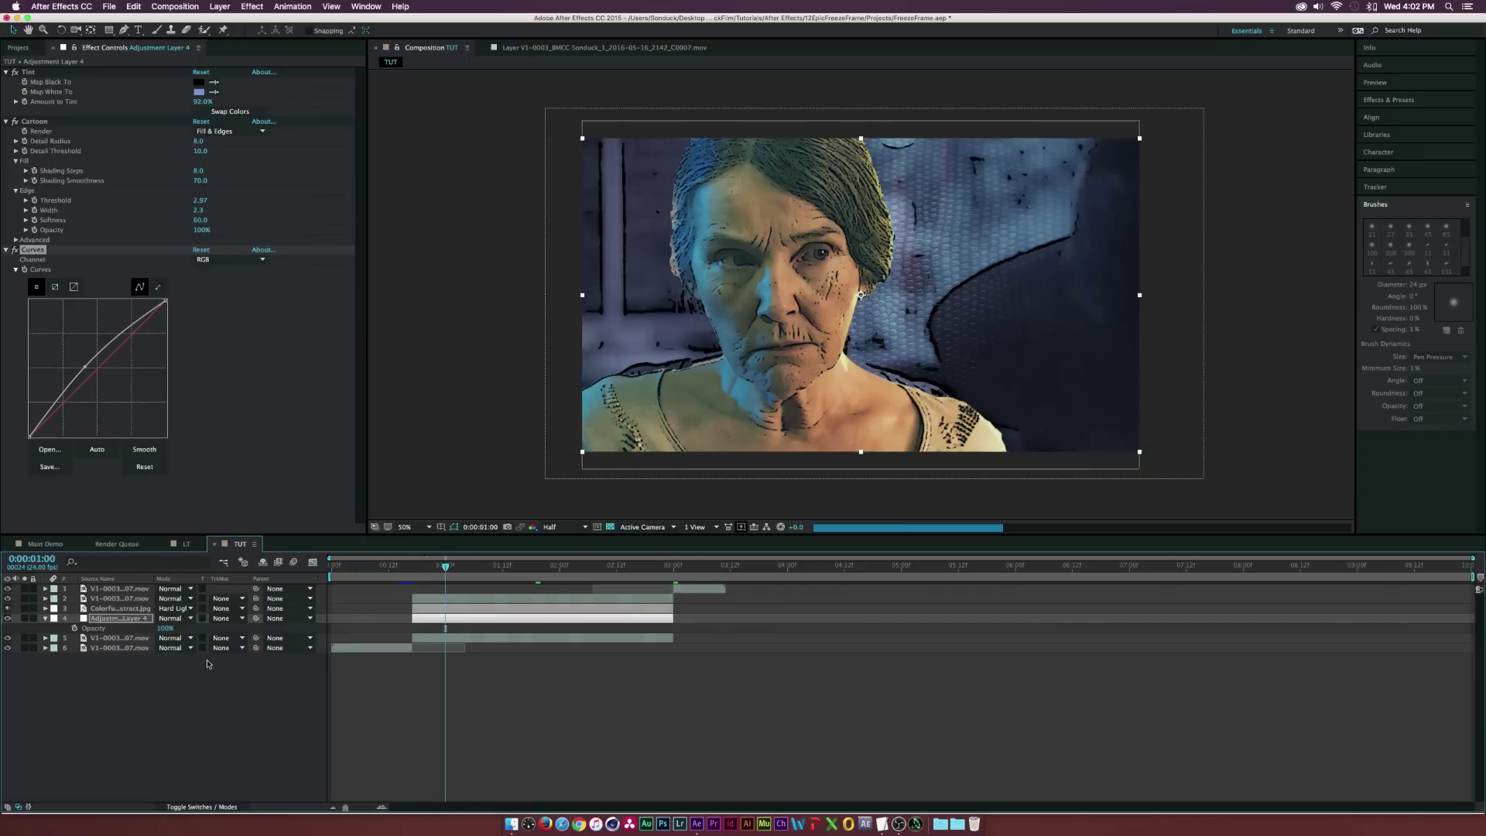
pyautogui.click(136, 638)
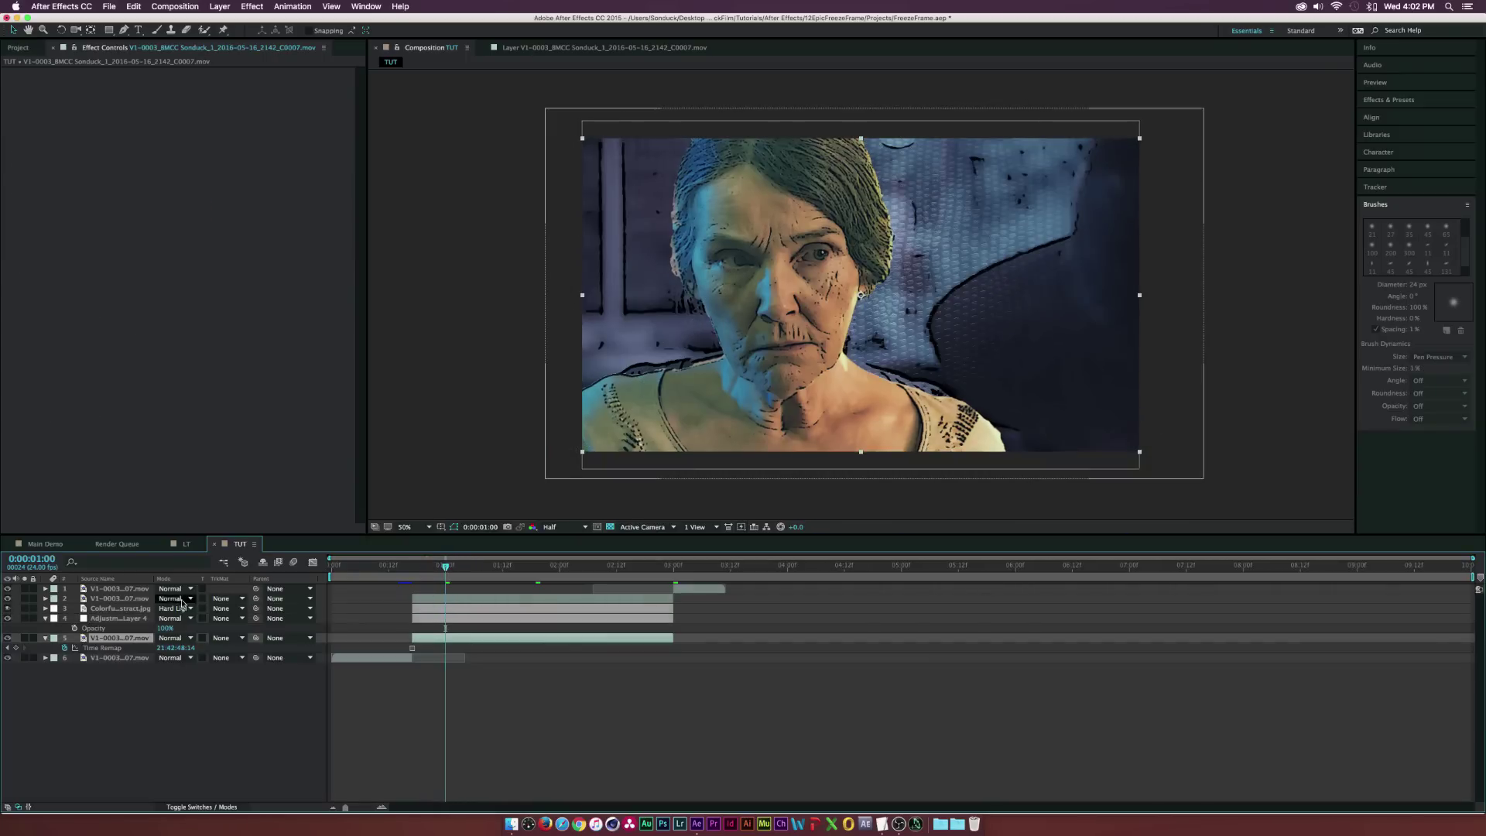
pyautogui.click(146, 599)
pyautogui.press('u')
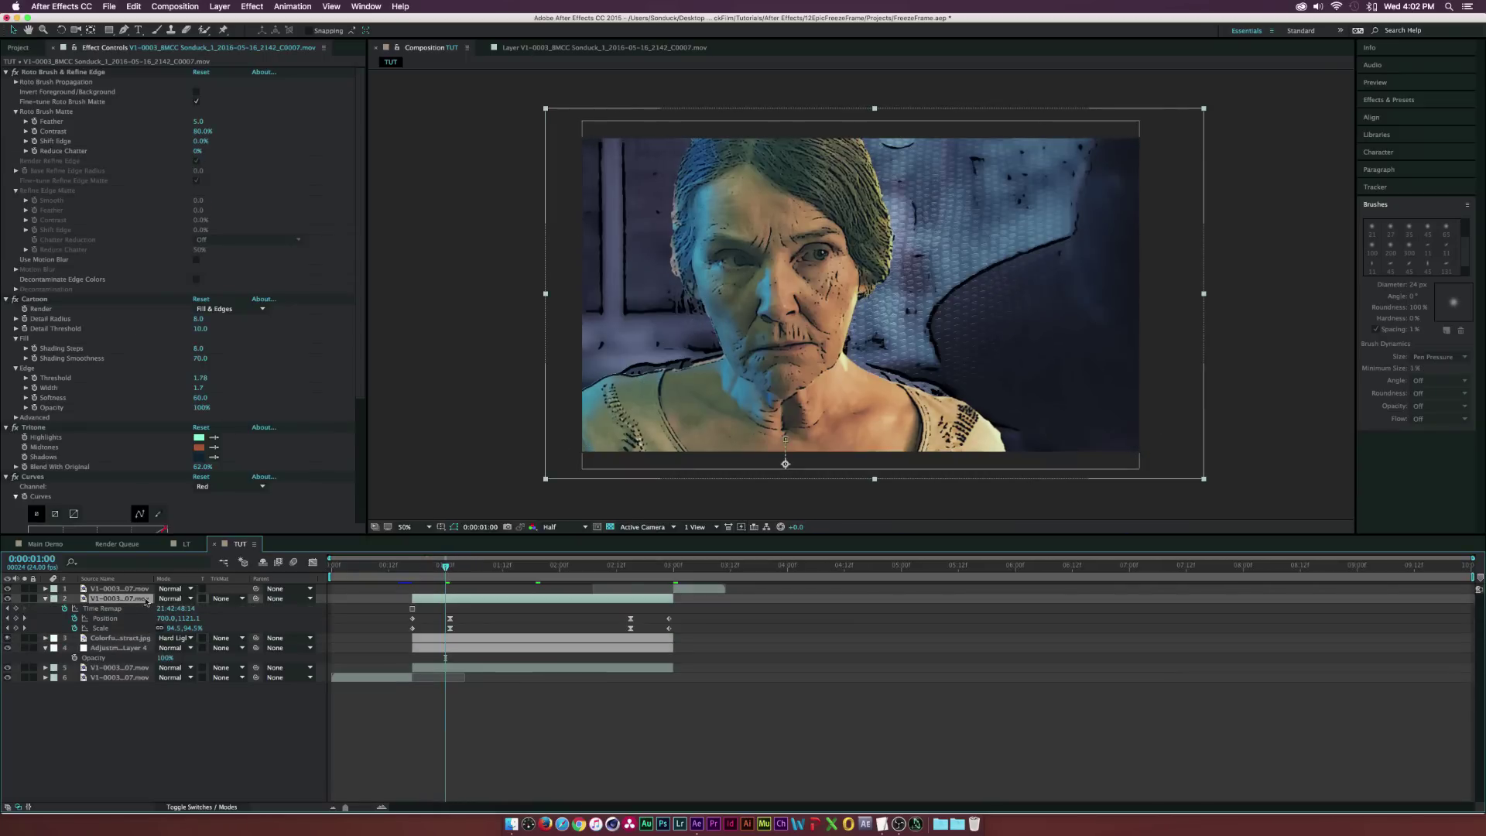
pyautogui.click(448, 565)
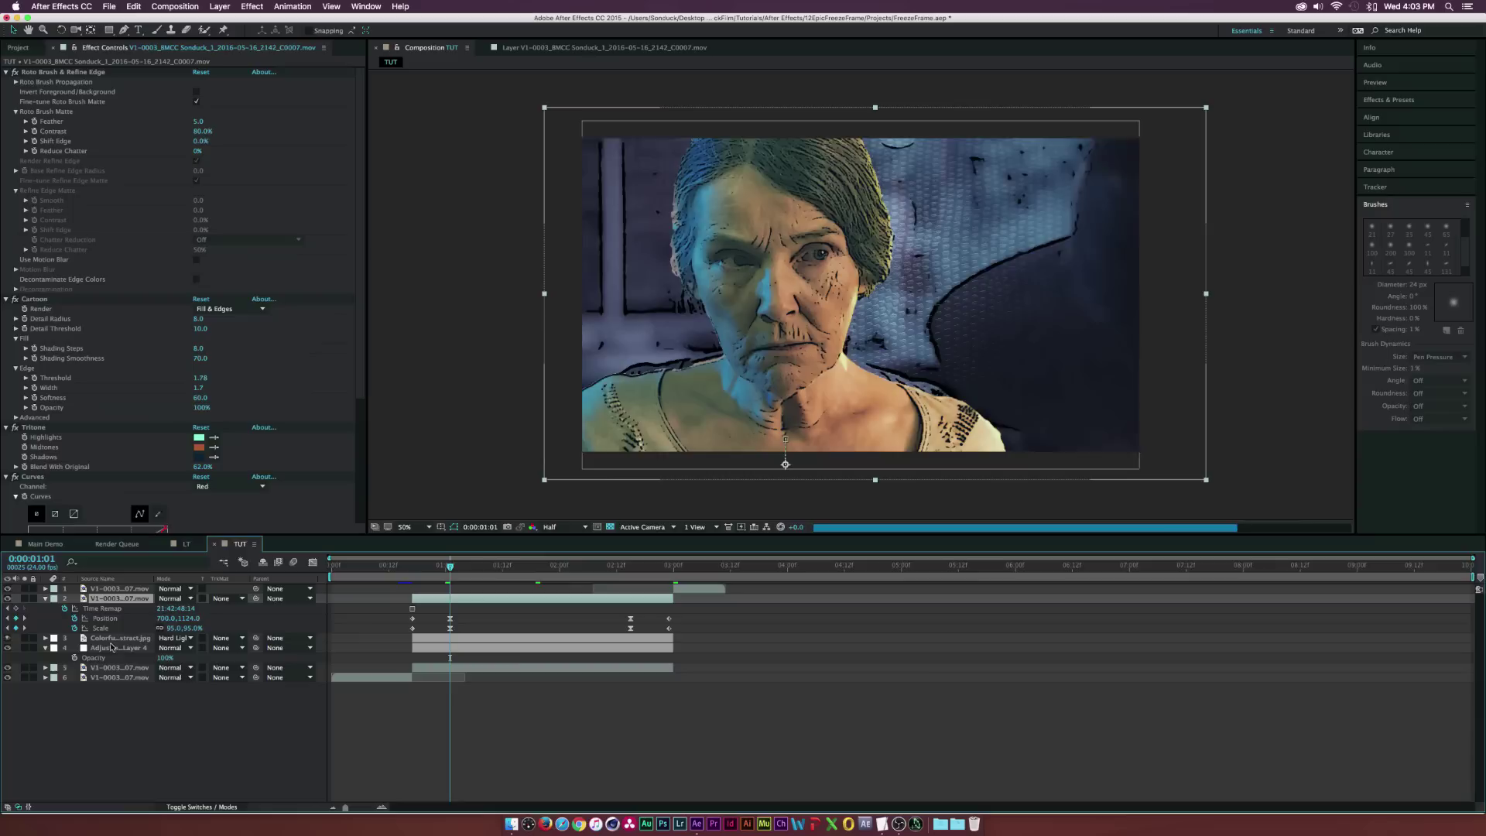
pyautogui.click(74, 658)
# Set the adjustment layer's Opacity to 0% at 0:00:00:17, the start of the freeze frame
pyautogui.click(413, 569)
pyautogui.click(165, 657)
pyautogui.write('0')
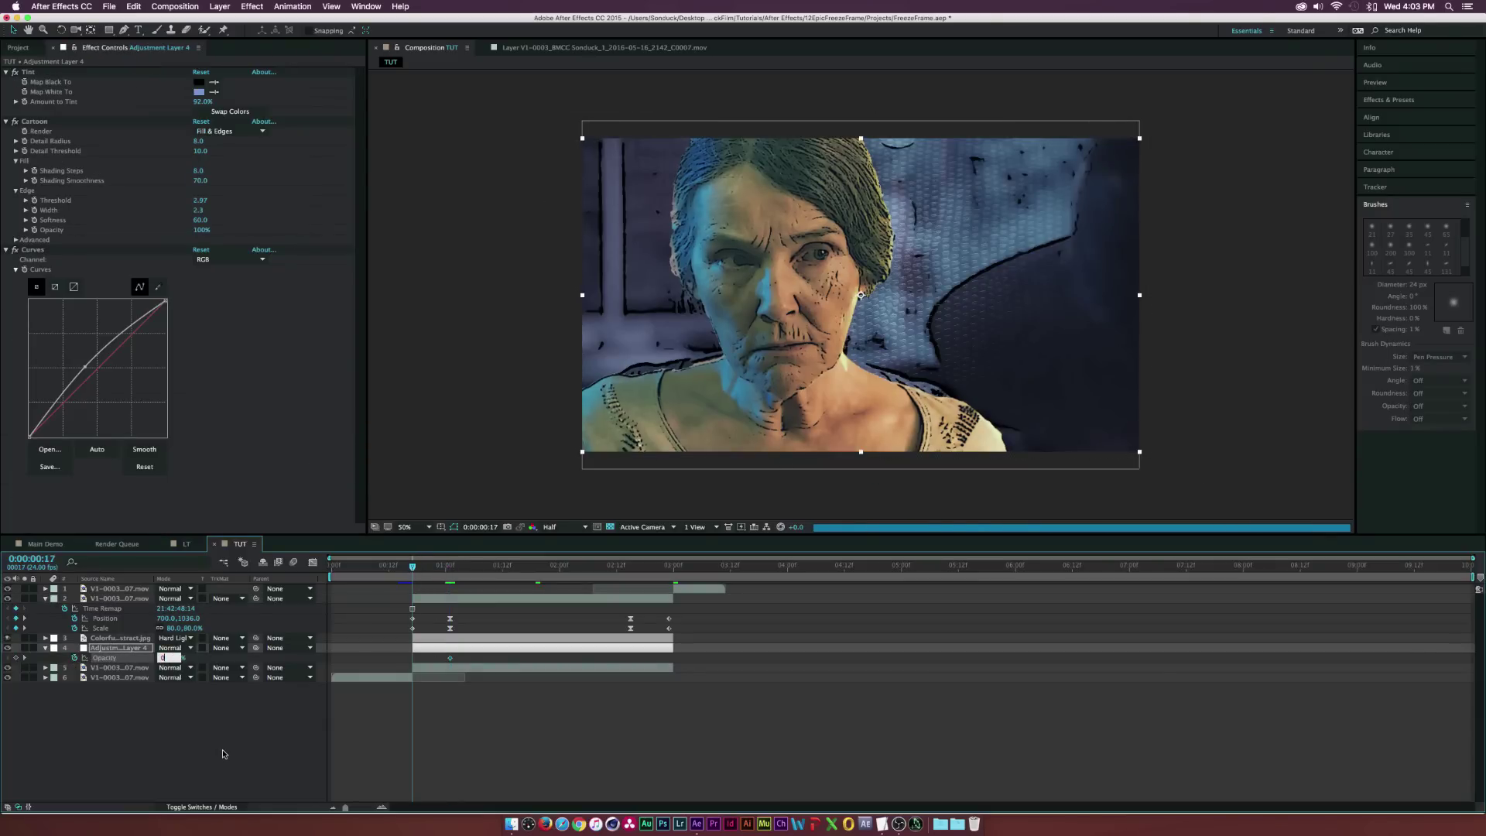
pyautogui.click(222, 754)
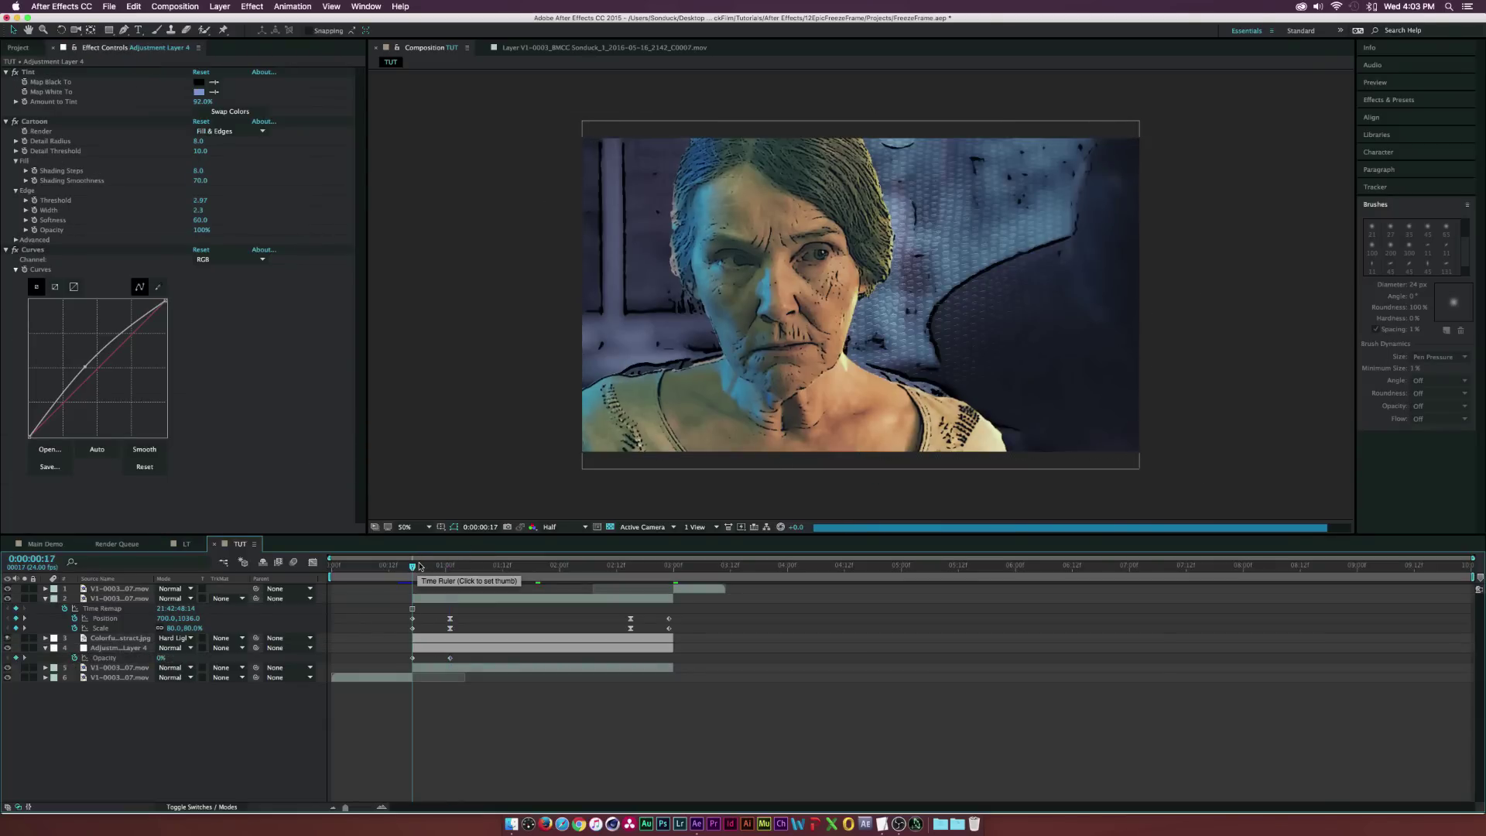
# Copy the adjustment layer's two Opacity keyframes and paste them at 0:00:02:12
pyautogui.click(446, 567)
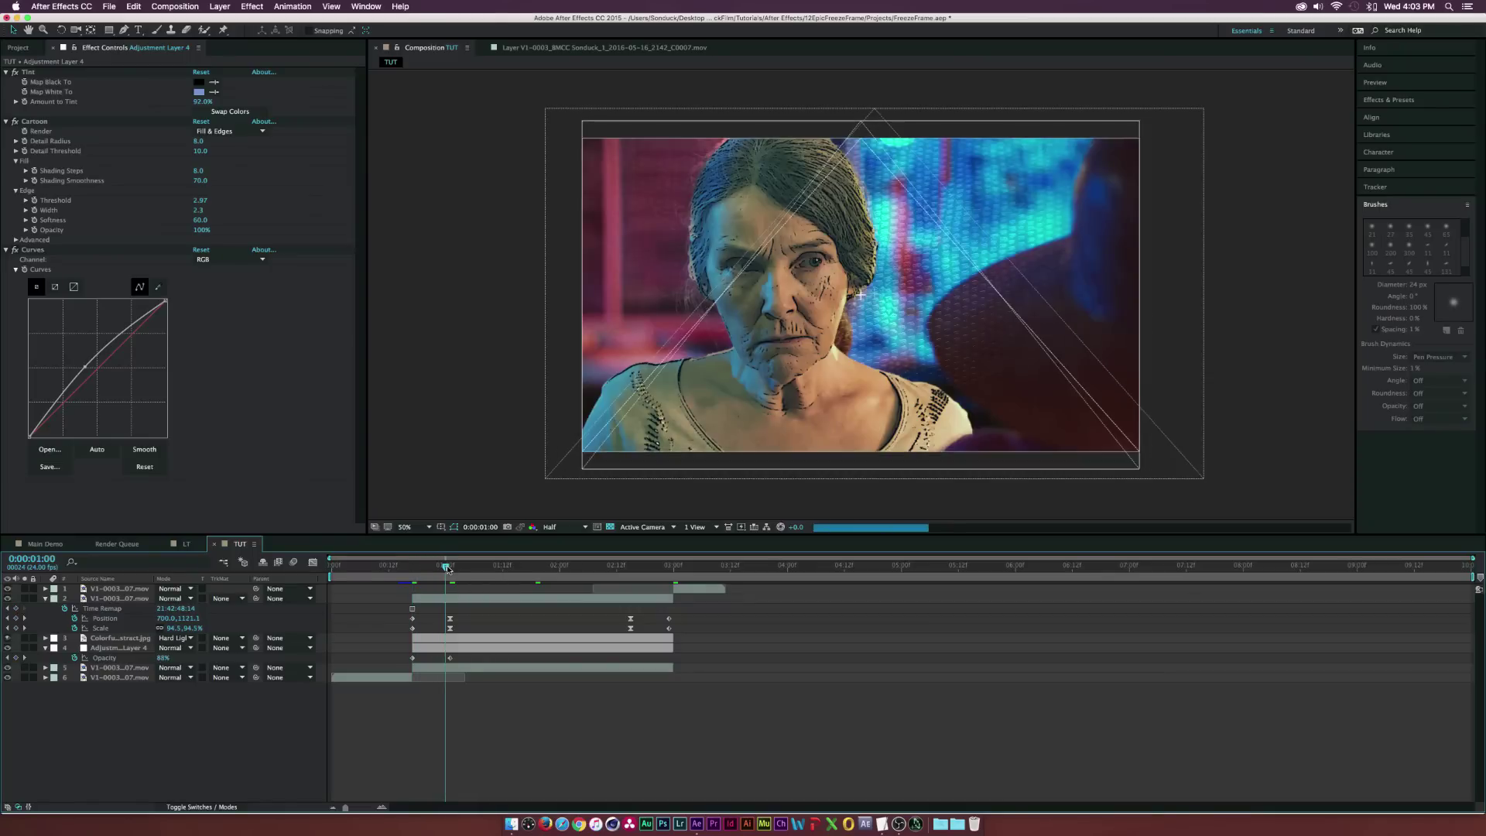
pyautogui.click(450, 567)
pyautogui.click(402, 659)
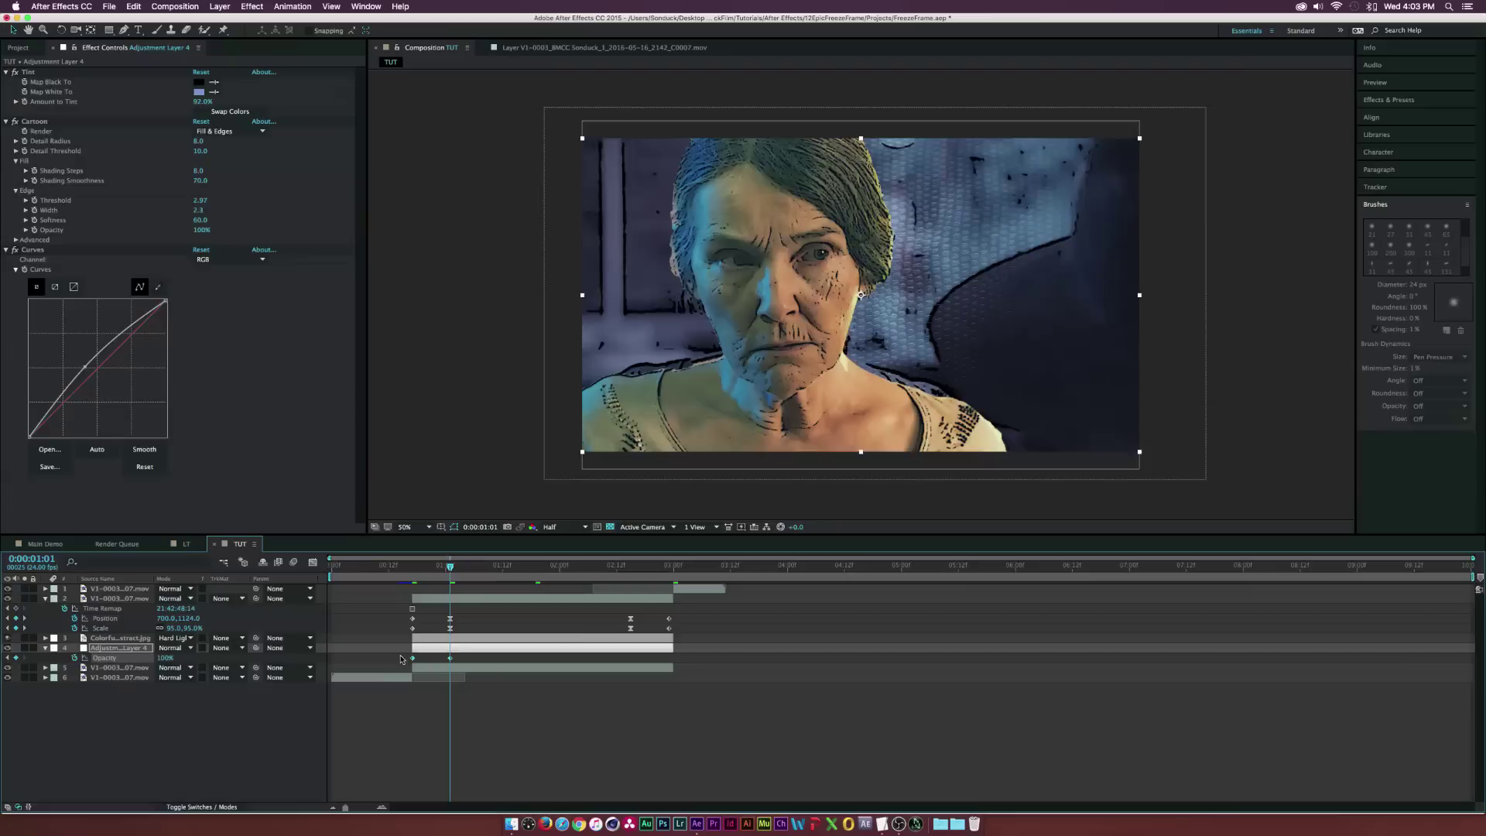
pyautogui.click(616, 571)
pyautogui.press('super+v')
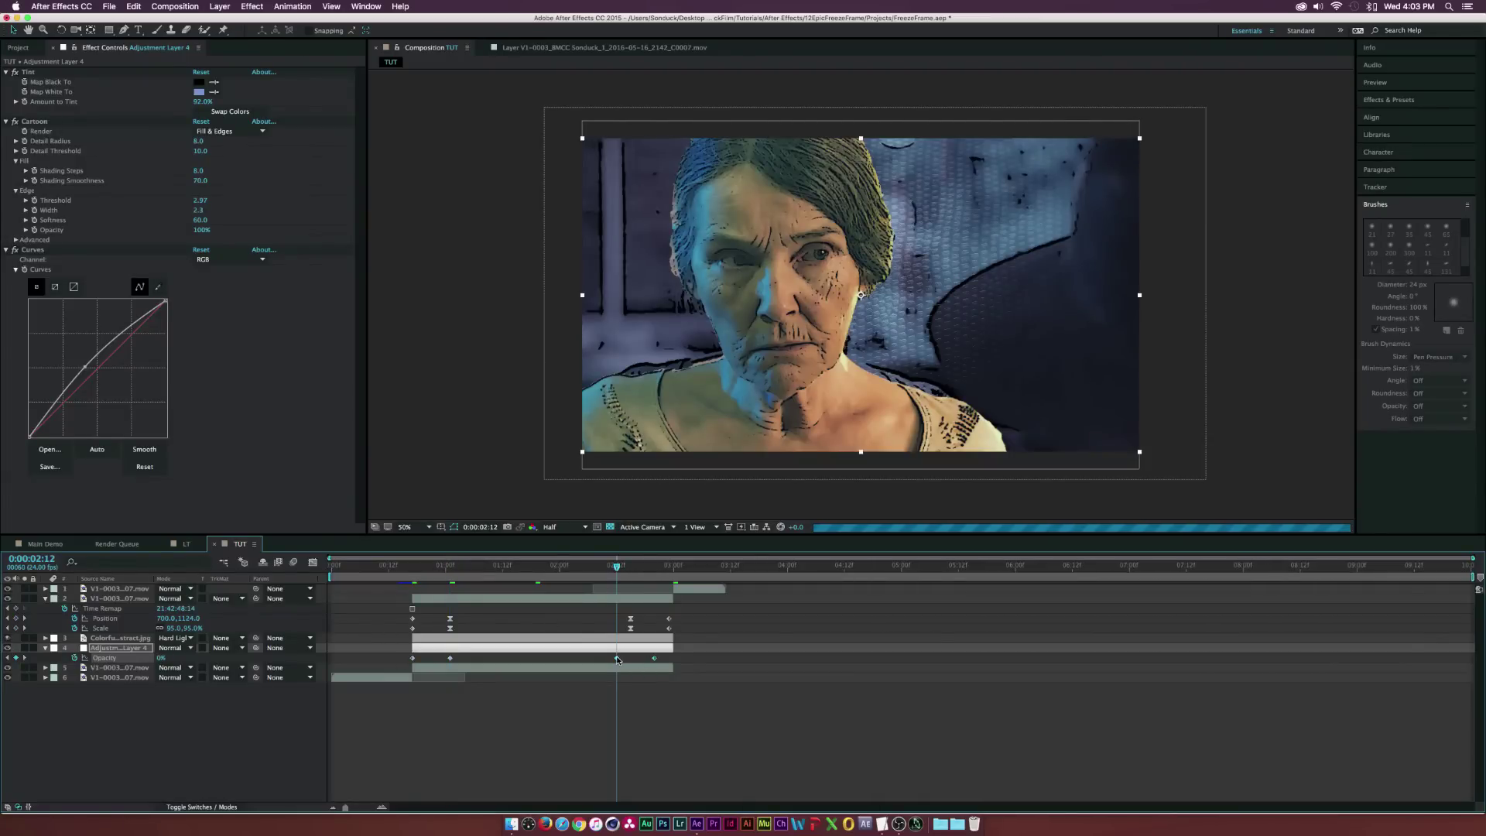
# Time-reverse the pasted Opacity keyframes and align them with the rotoscoped layer's last two Position and Scale keyframes
pyautogui.rightClick(617, 658)
pyautogui.moveTo(696, 791)
pyautogui.click(789, 799)
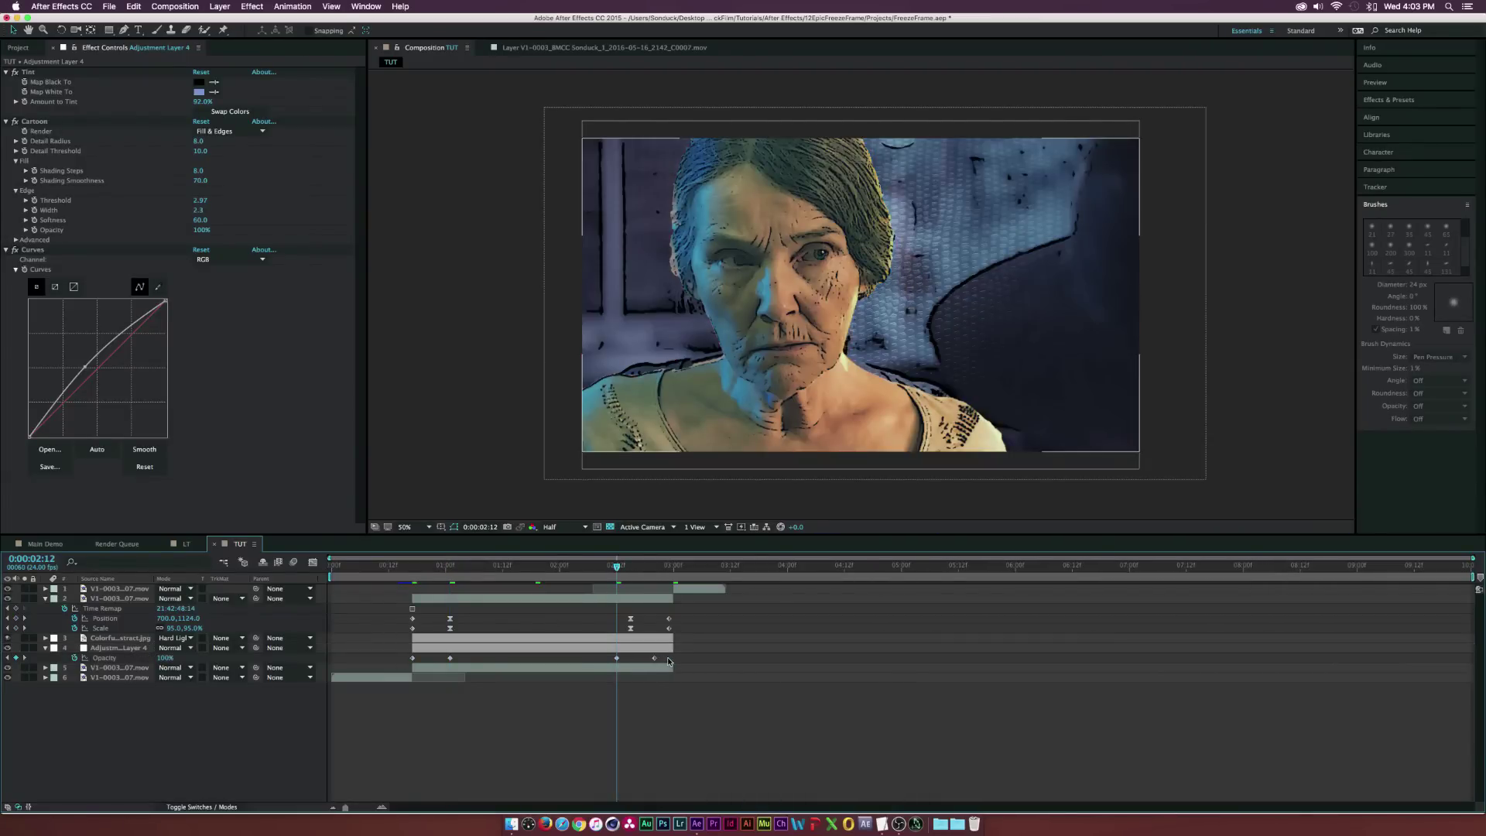
pyautogui.moveTo(616, 657); pyautogui.dragTo(631, 657)
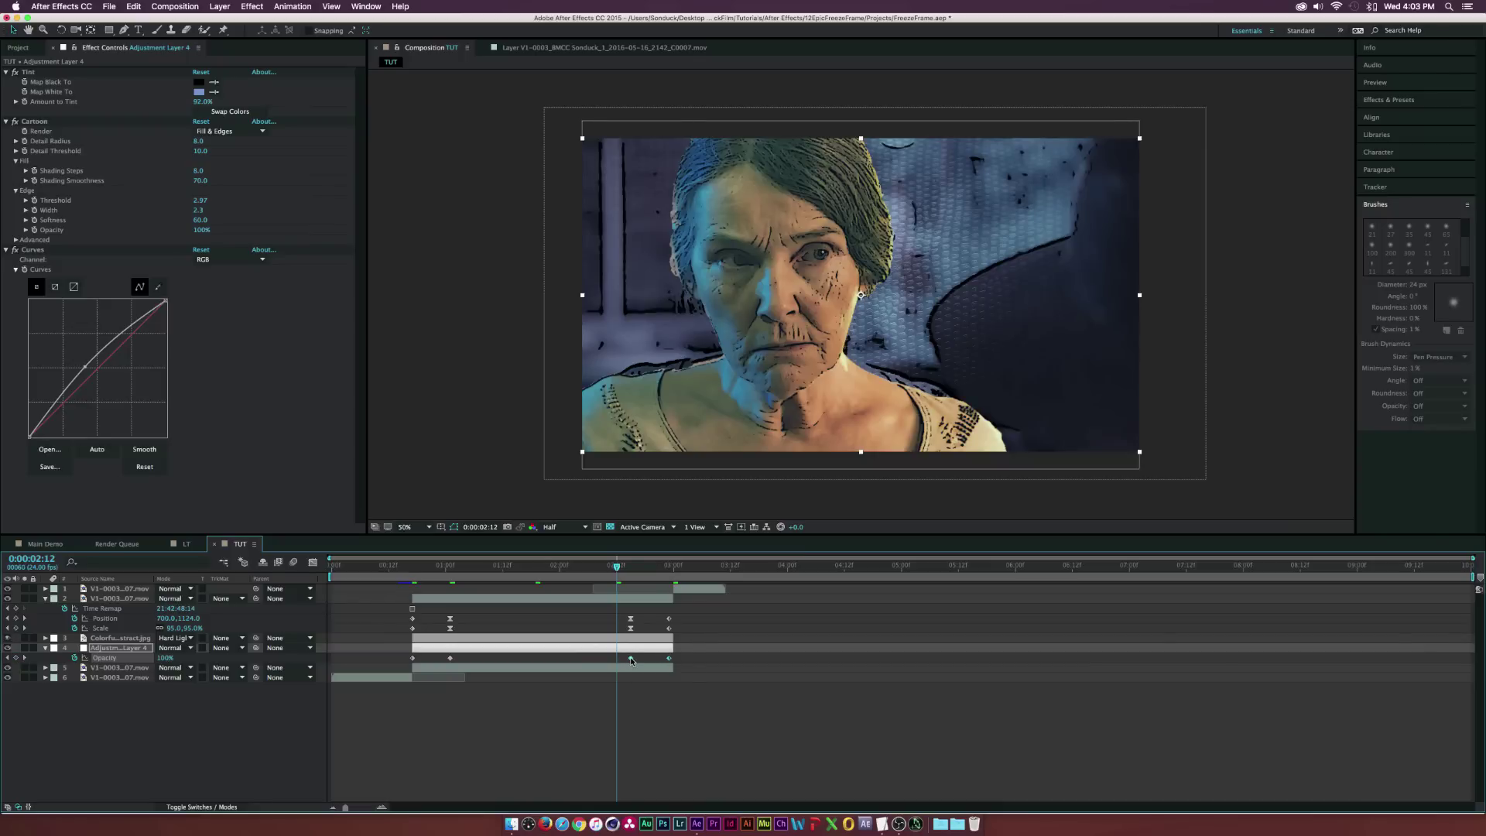
# Rename the rotoscoped woman's layer as Talent Layer and expand its properties
pyautogui.click(136, 599)
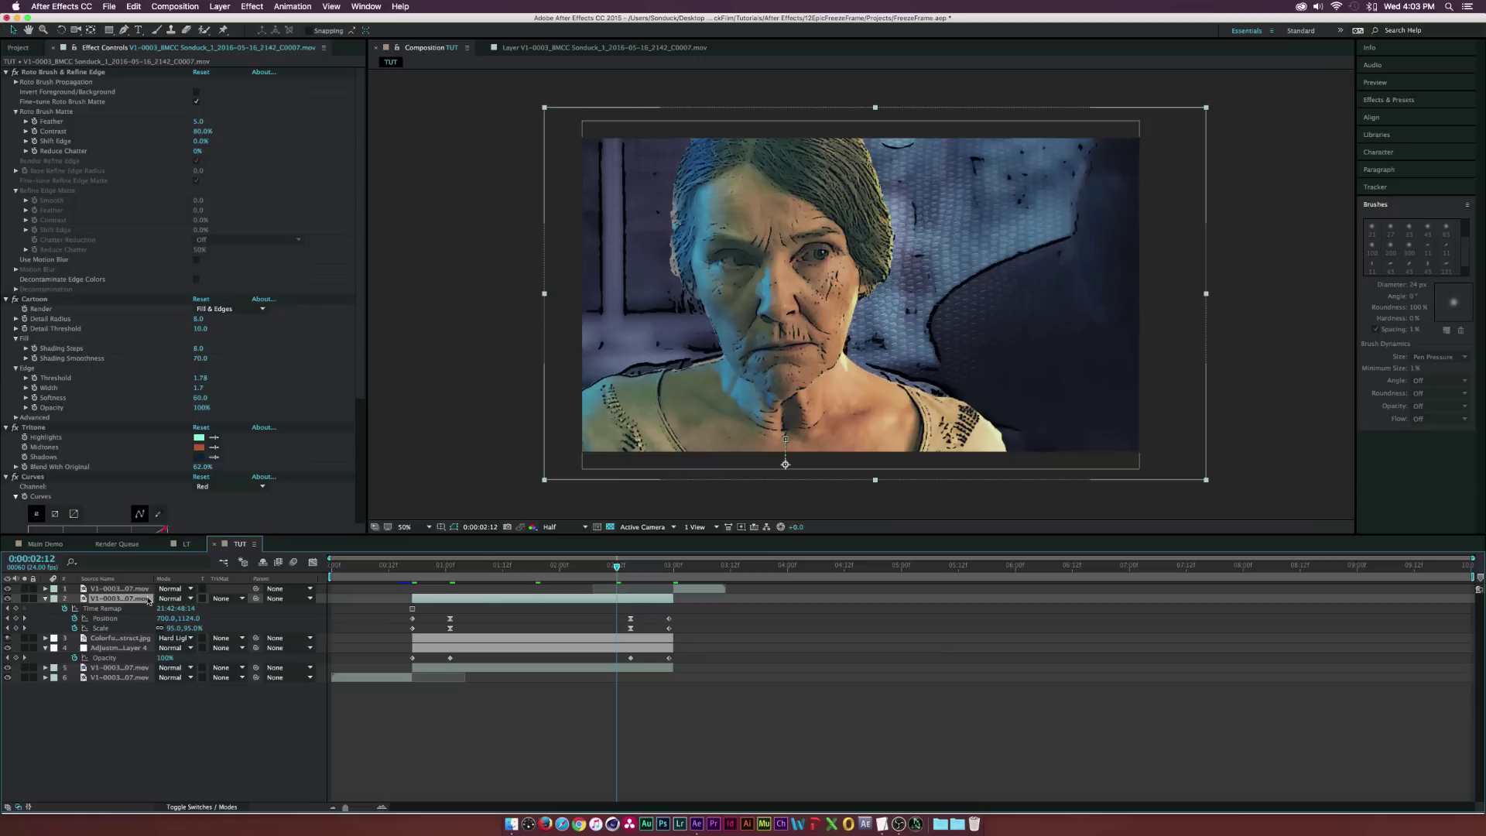
pyautogui.click(45, 598)
pyautogui.click(45, 599)
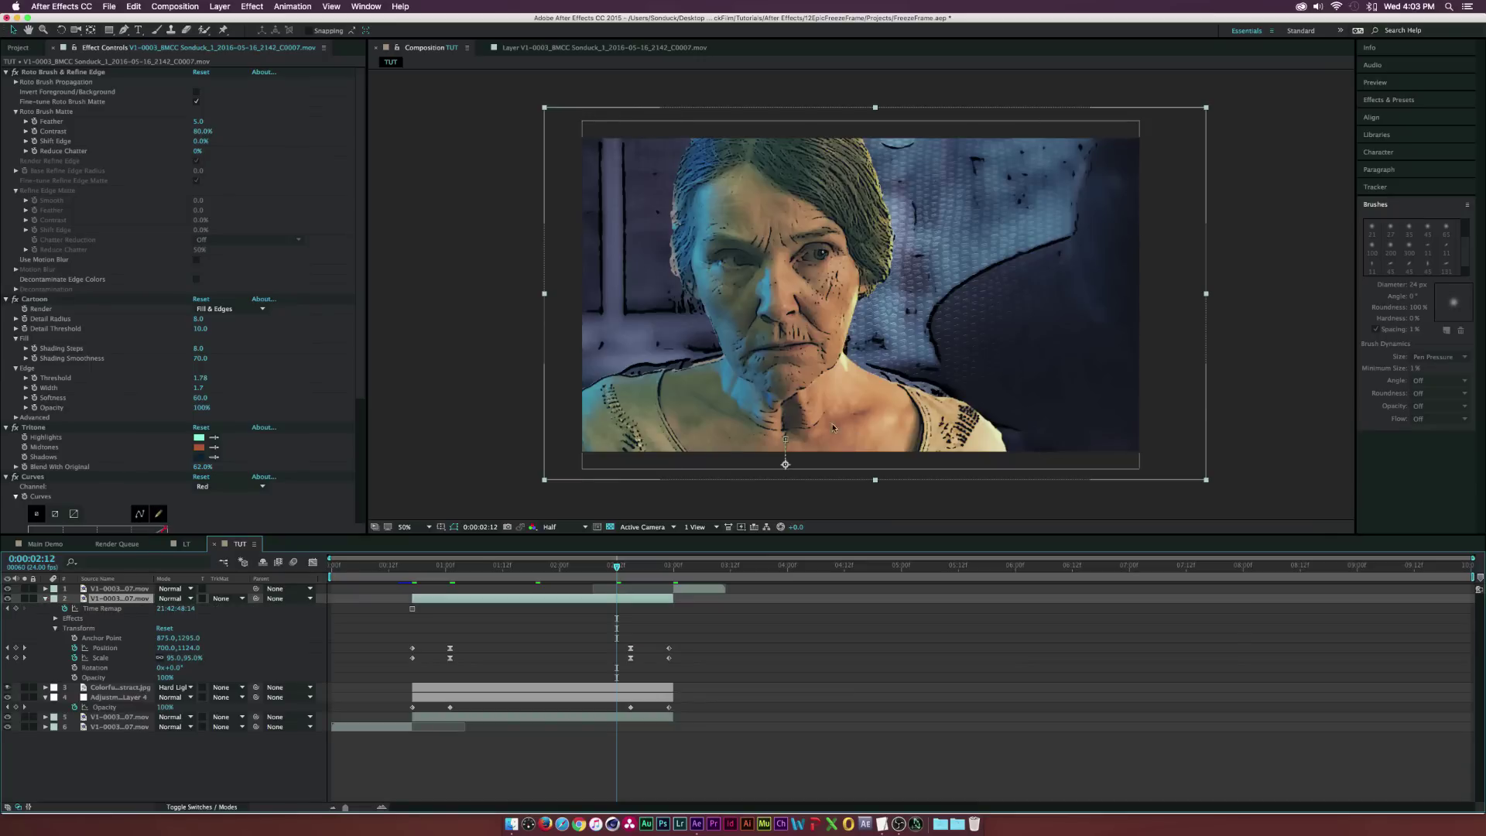
pyautogui.press('Return')
pyautogui.write('Talent Layer')
pyautogui.press('Return')
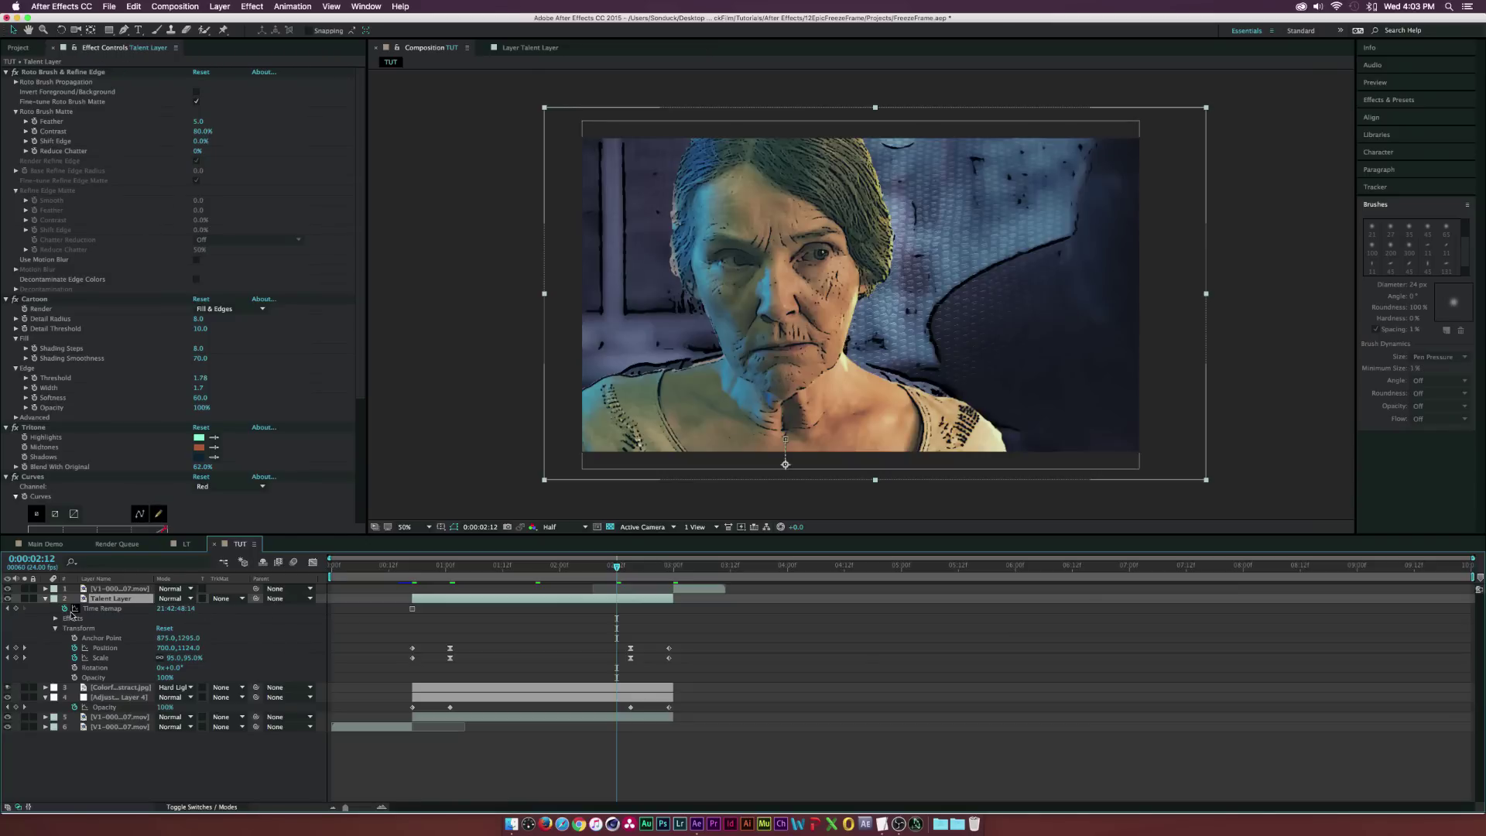
# Keyframe the Effect Opacity of Talent Layer's Cartoon effect at 100% at 0:00:01:01
pyautogui.click(55, 619)
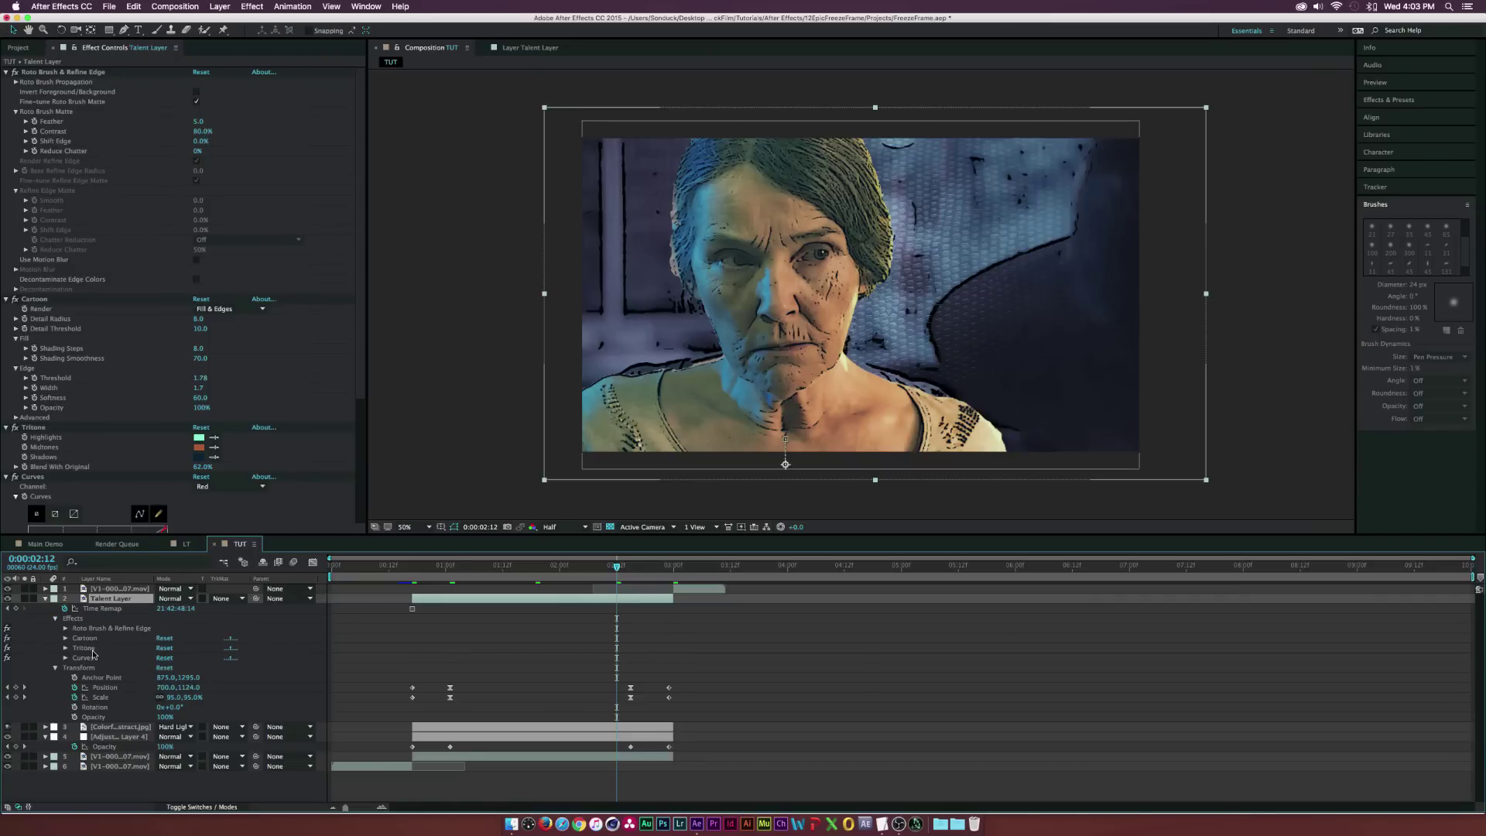
pyautogui.moveTo(460, 566); pyautogui.dragTo(450, 569)
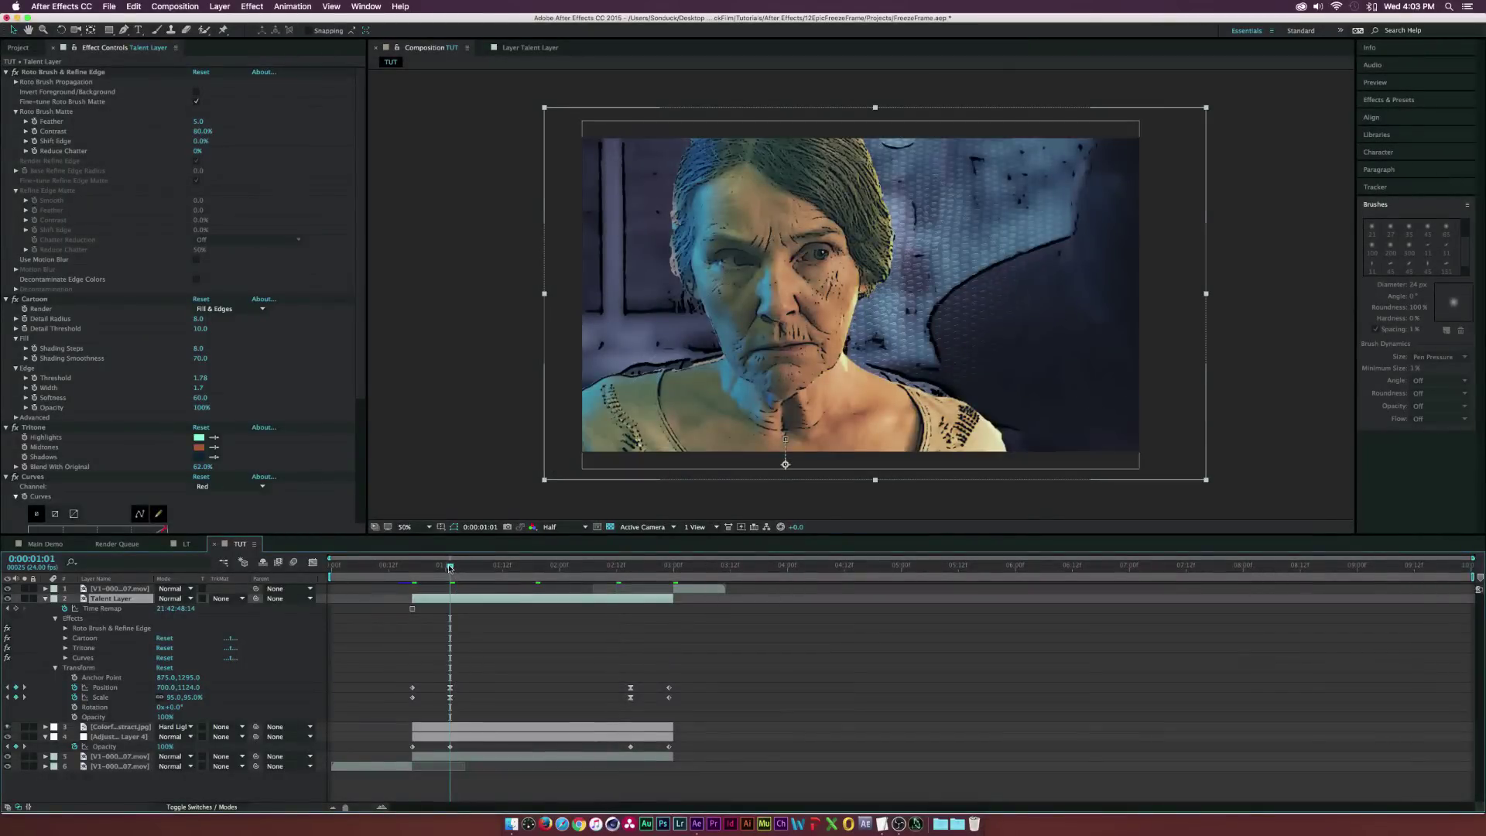
pyautogui.click(66, 638)
pyautogui.scroll(-2, 66, 691)
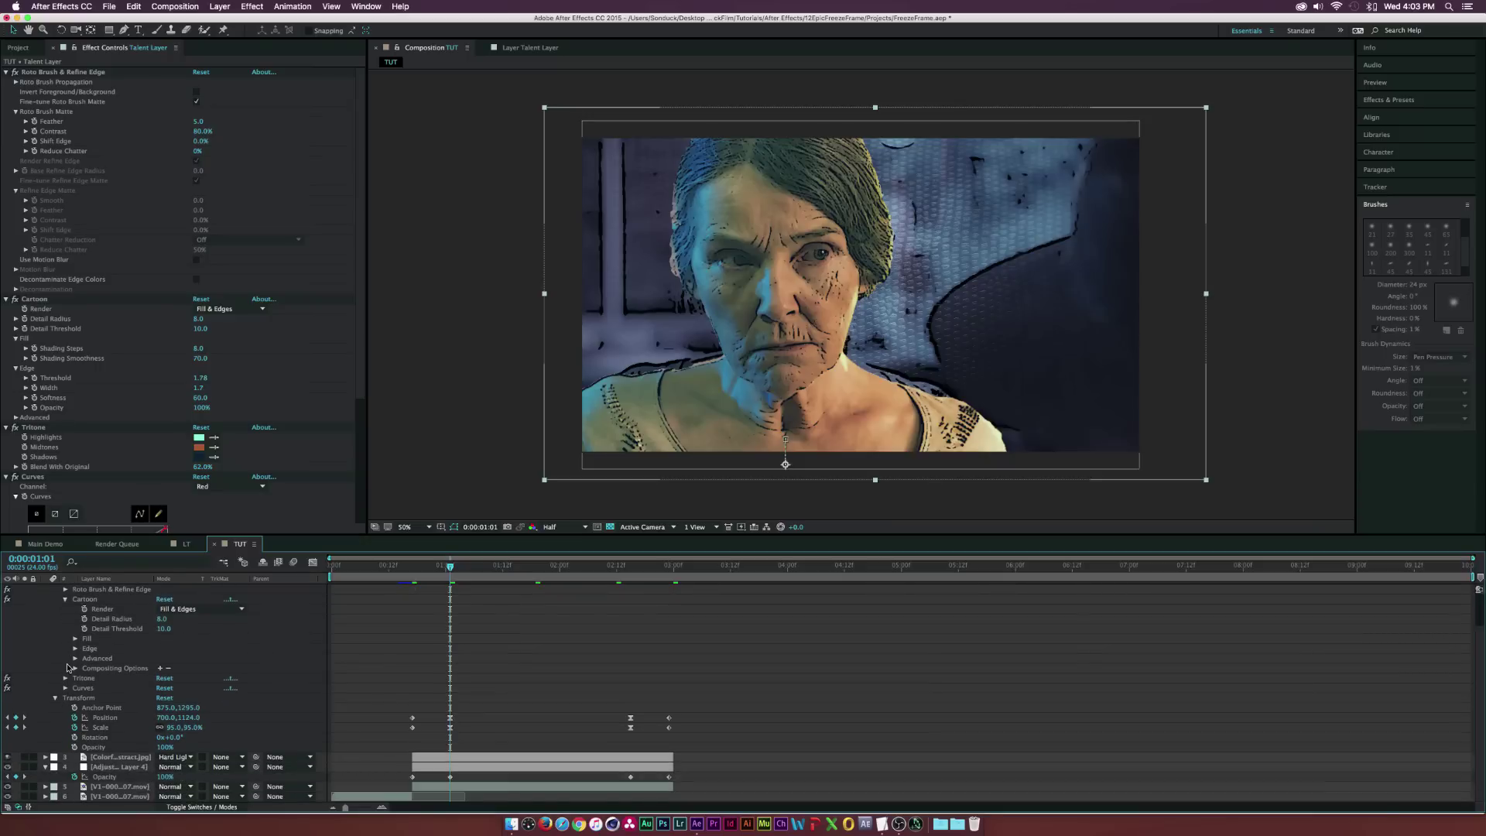
pyautogui.click(75, 668)
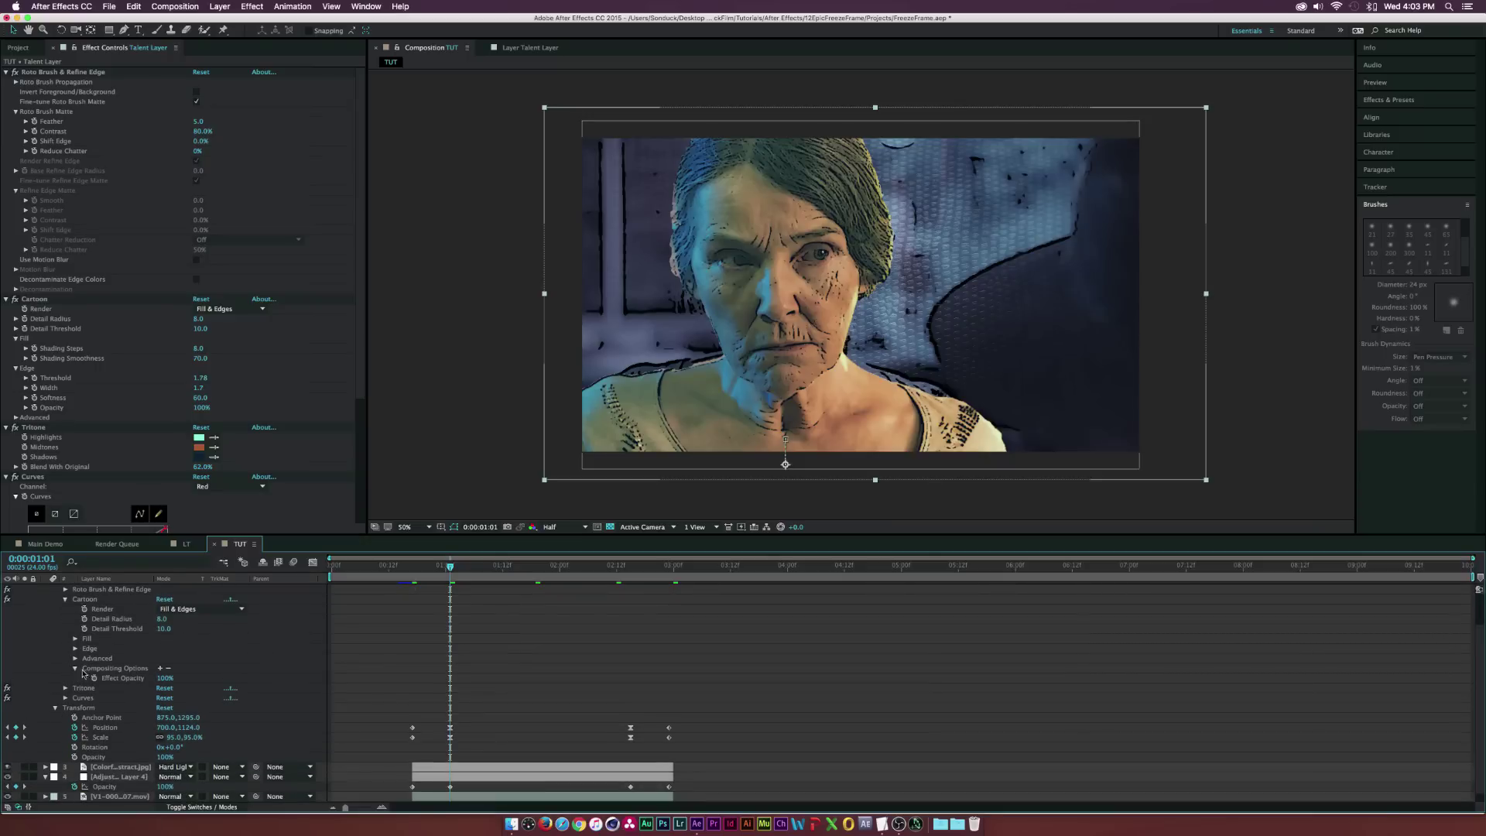
pyautogui.click(95, 679)
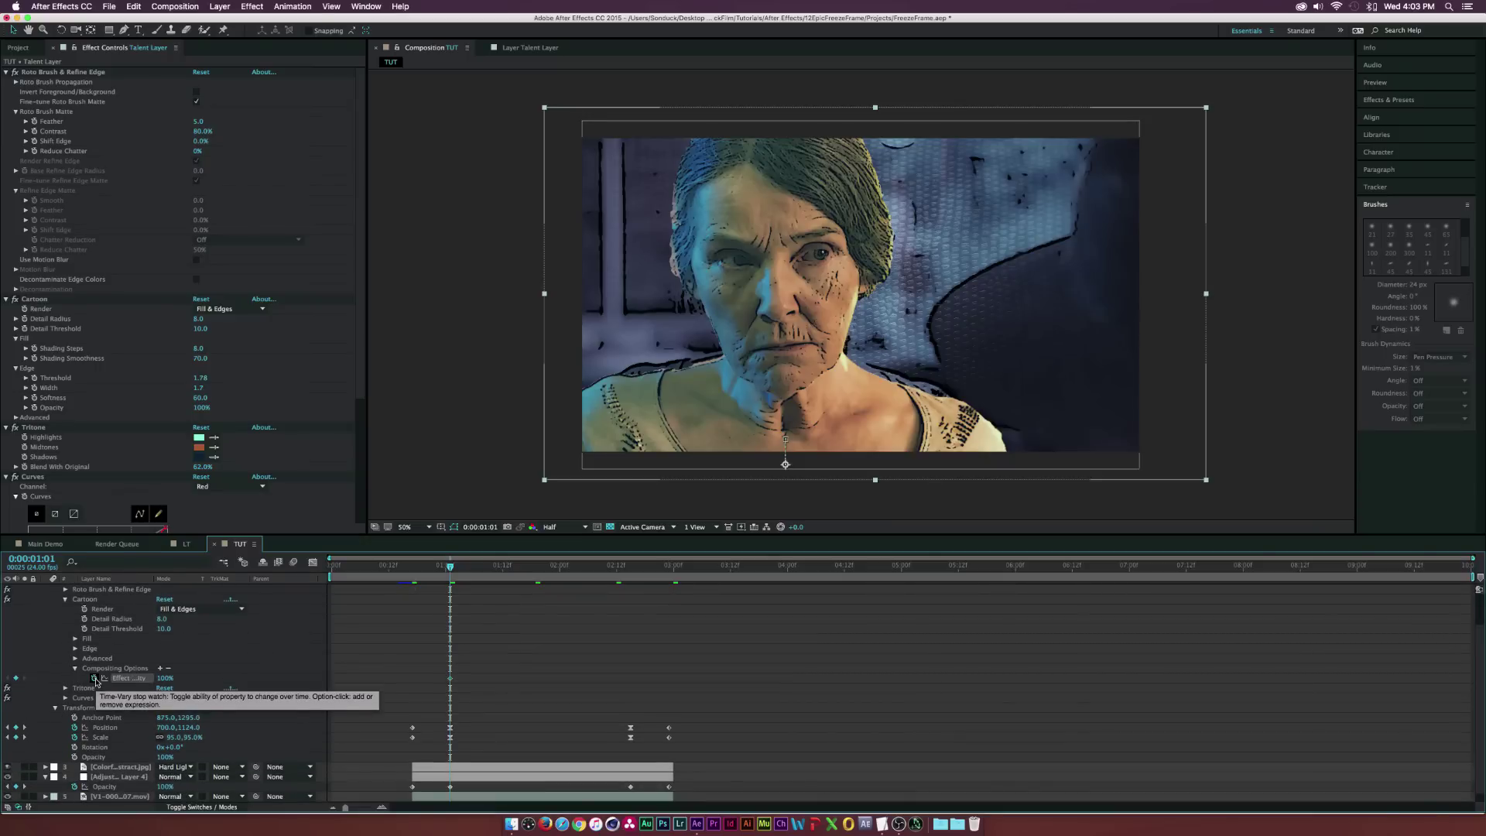
# Set the Cartoon effect's Effect Opacity to 0% at 0:00:00:17, the start of the freeze frame
pyautogui.moveTo(418, 564); pyautogui.dragTo(412, 571)
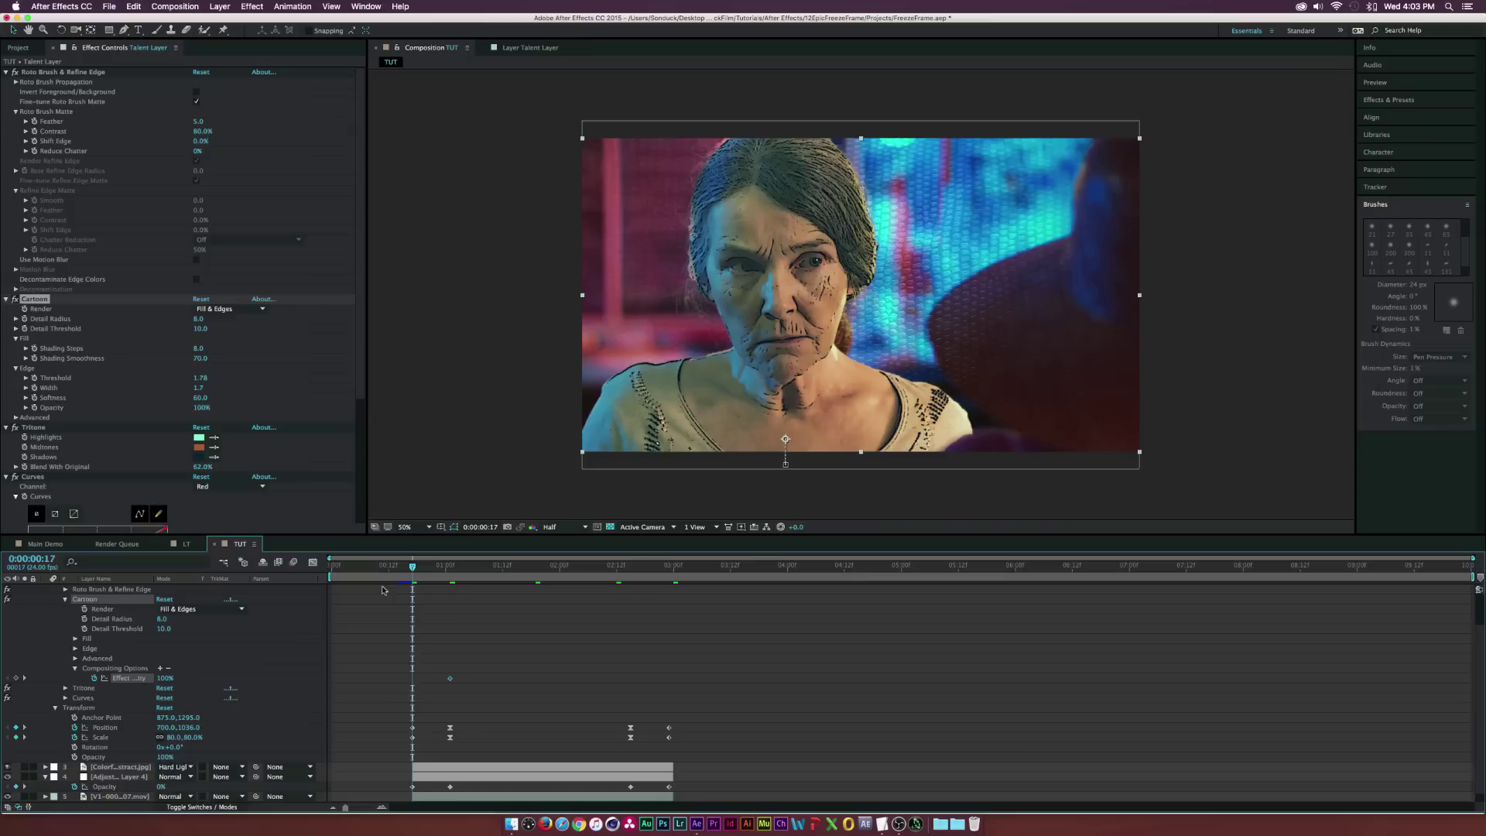
pyautogui.click(158, 679)
pyautogui.write('0')
pyautogui.press('Return')
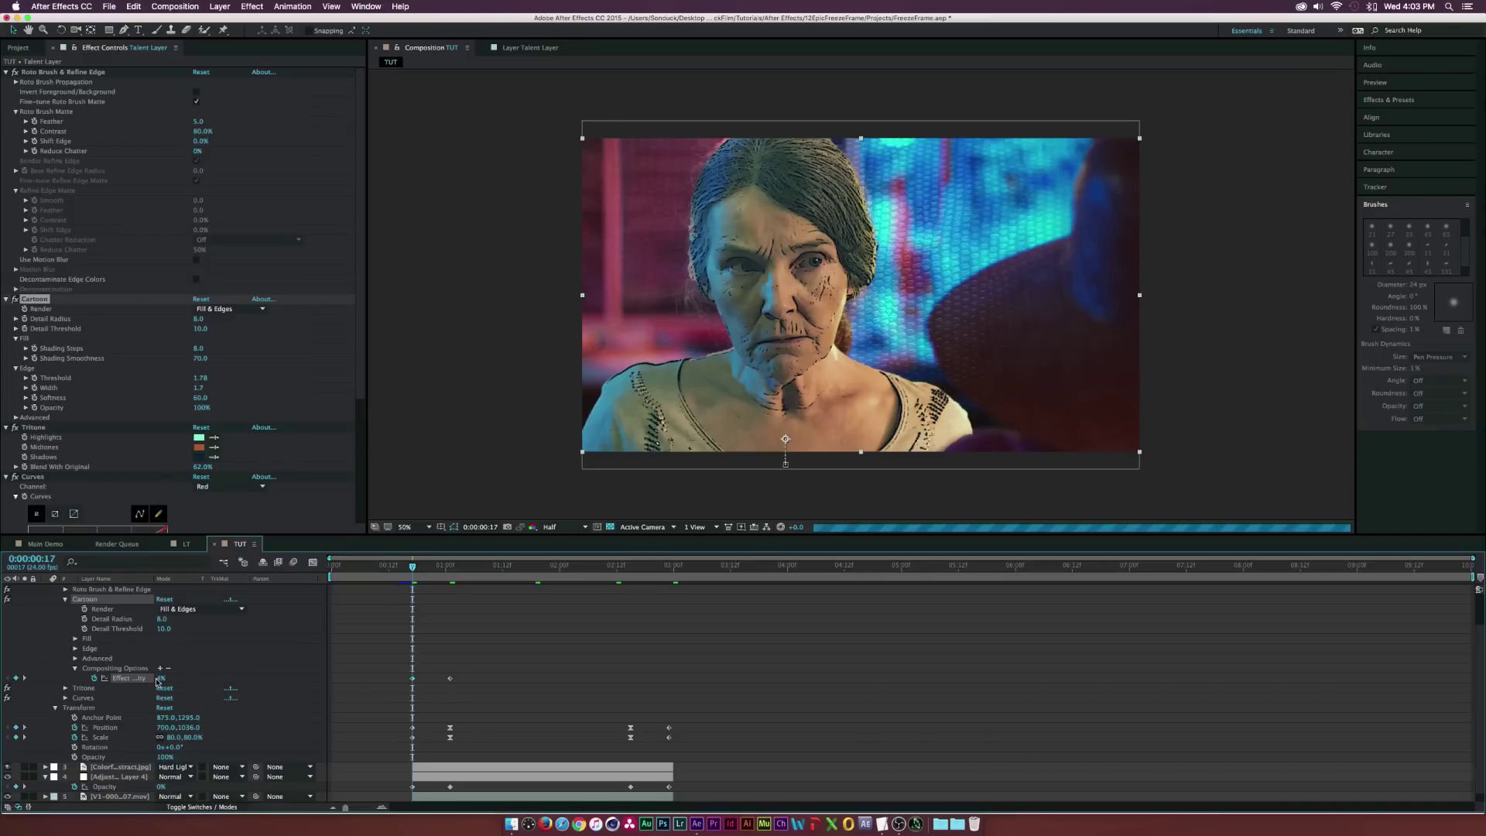
pyautogui.click(161, 678)
pyautogui.write('0')
pyautogui.click(229, 672)
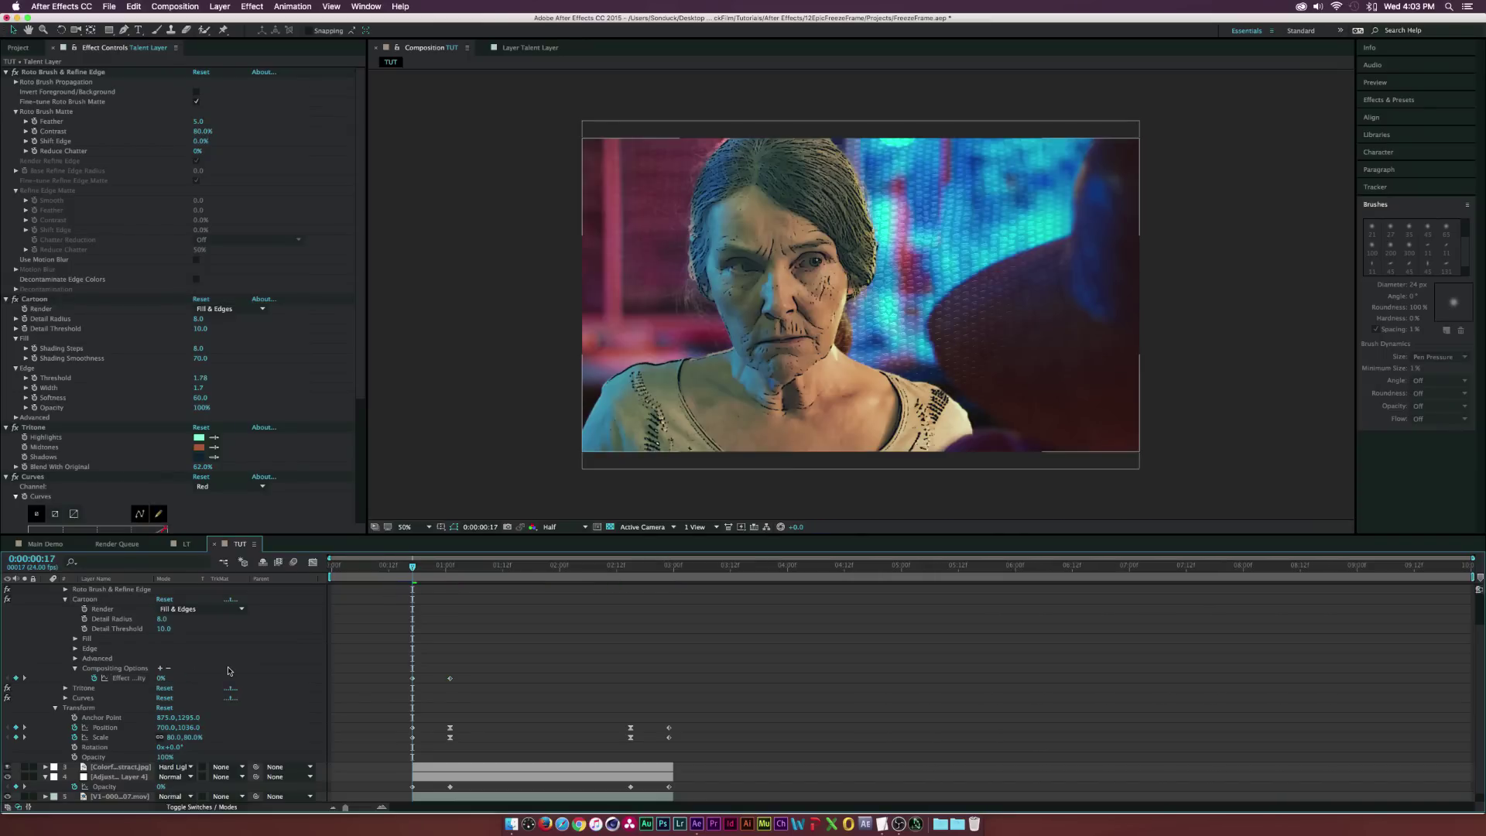
# Keyframe the Tritone effect's Effect Opacity from 0% at 0:00:00:17 to 100% at 0:00:01:01
pyautogui.click(65, 688)
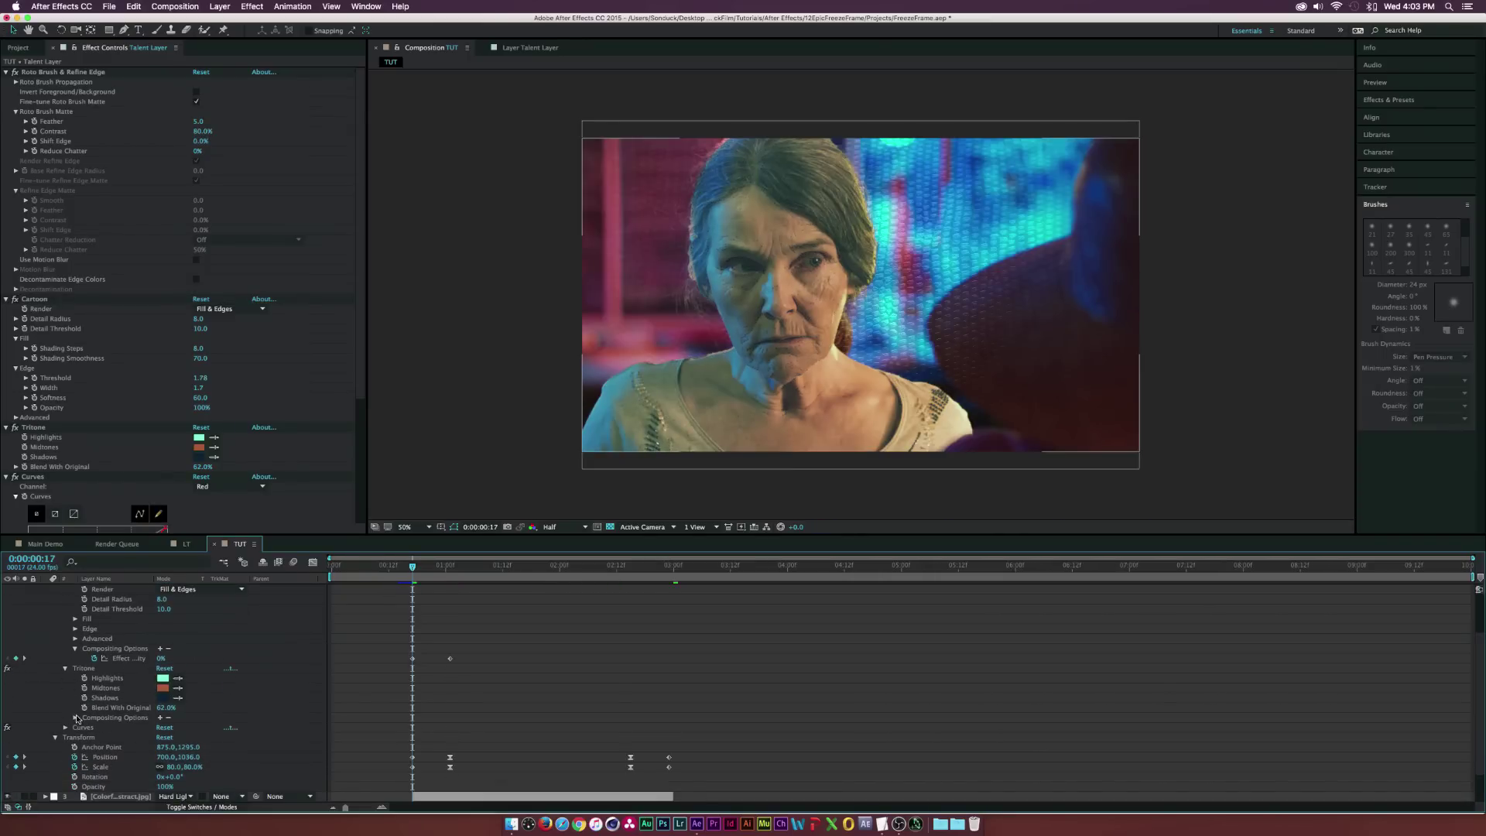
pyautogui.click(75, 718)
pyautogui.click(93, 727)
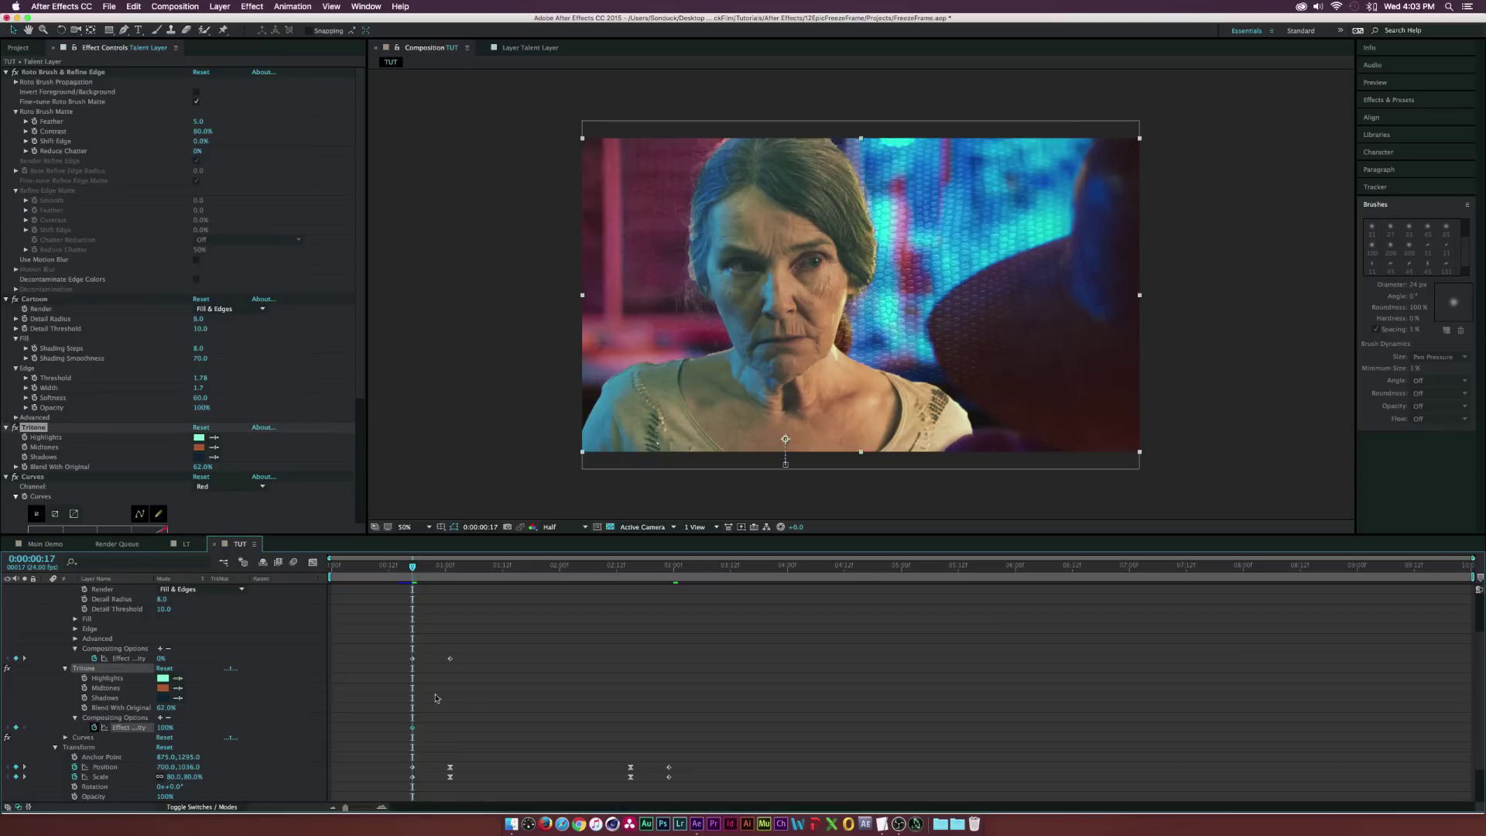
pyautogui.click(165, 728)
pyautogui.write('0')
pyautogui.click(246, 721)
# Keyframe the Curves effect's Effect Opacity from 0% at 0:00:00:17 to 100% at 0:00:01:01
pyautogui.click(64, 737)
pyautogui.click(75, 757)
pyautogui.click(94, 767)
pyautogui.moveTo(413, 769); pyautogui.dragTo(445, 768)
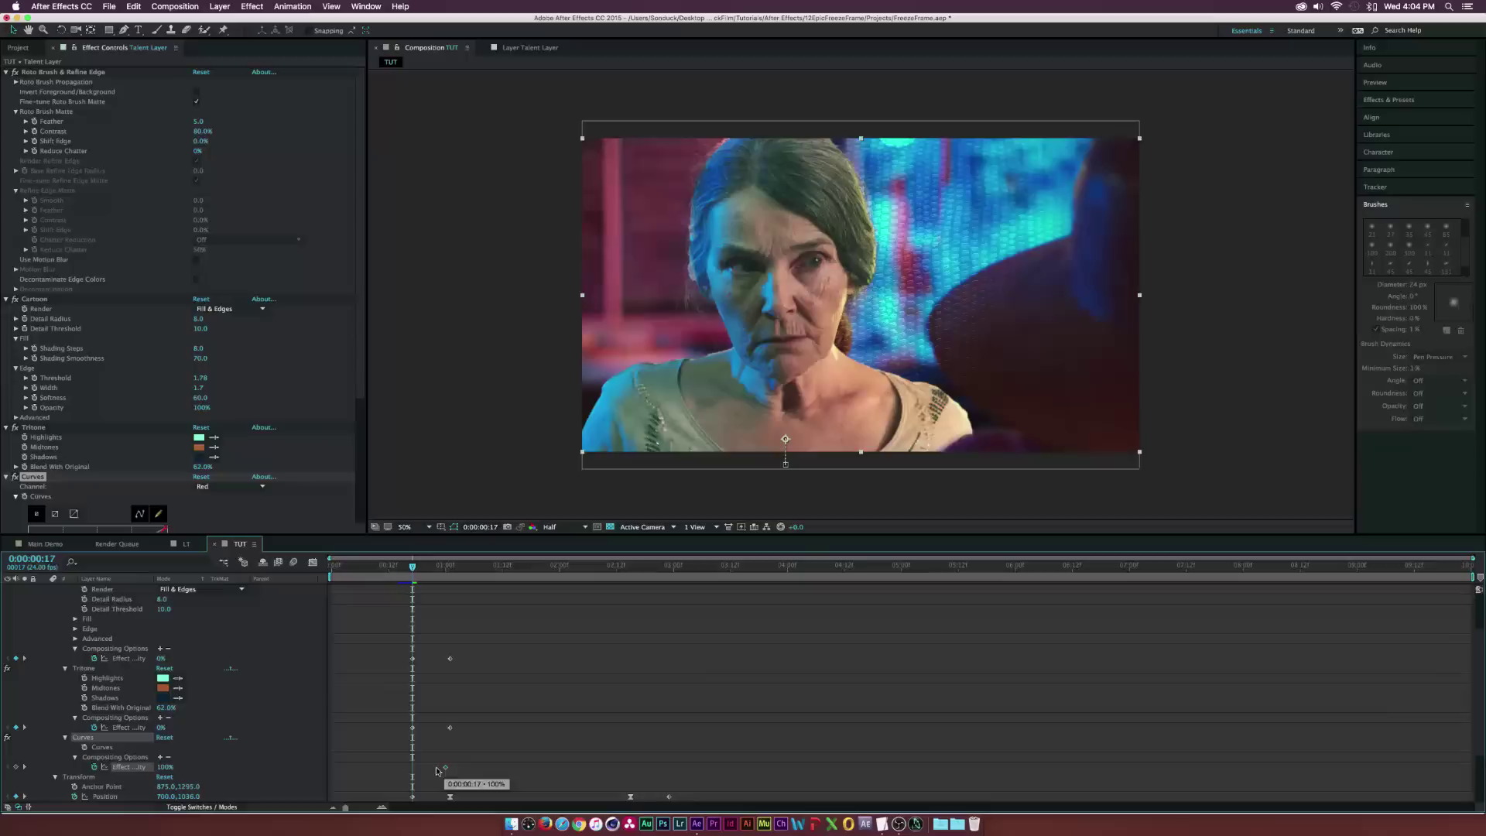
pyautogui.click(164, 767)
pyautogui.write('0')
pyautogui.press('Return')
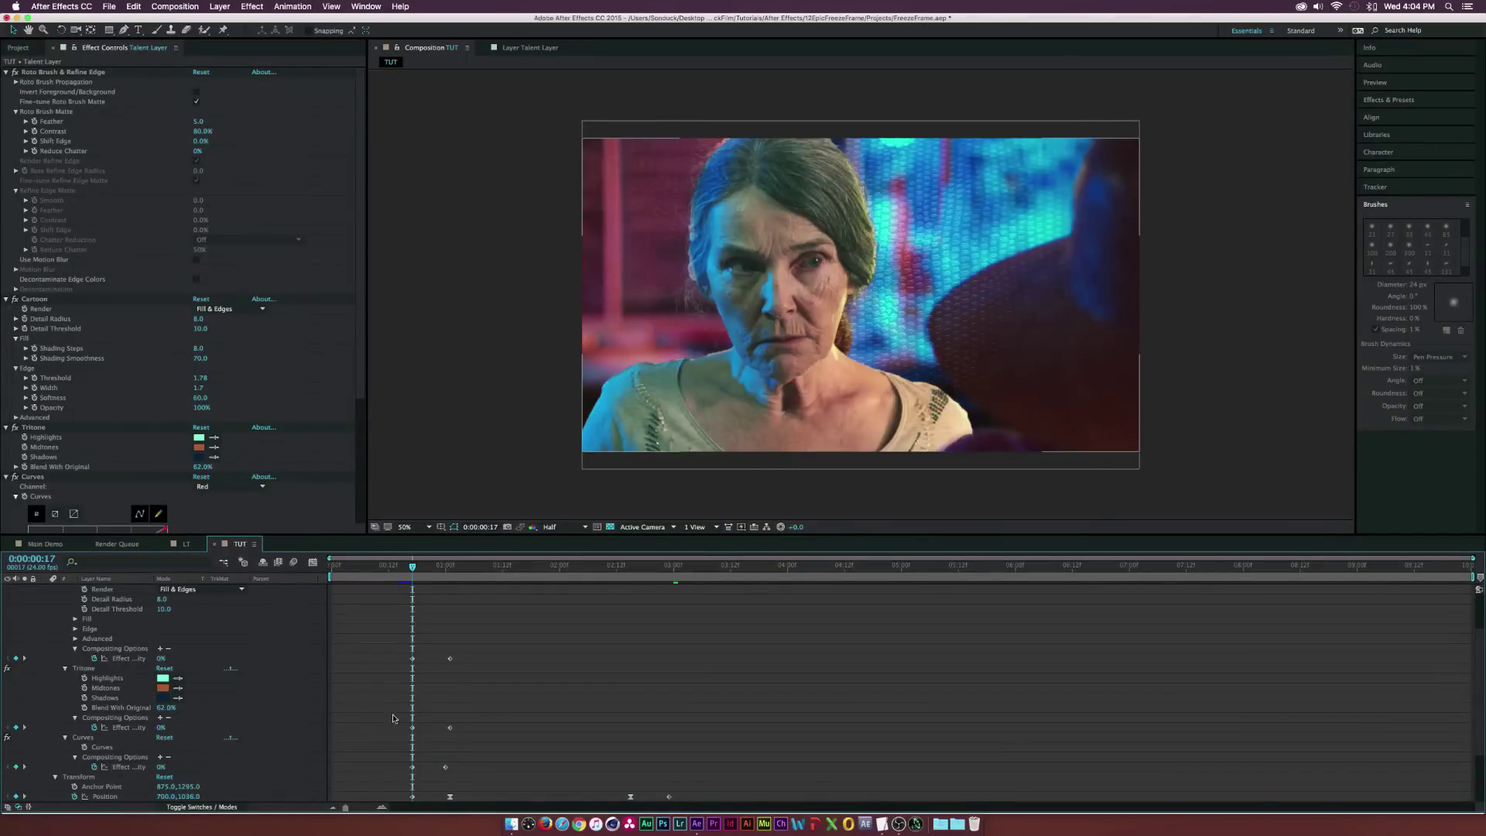
pyautogui.click(448, 566)
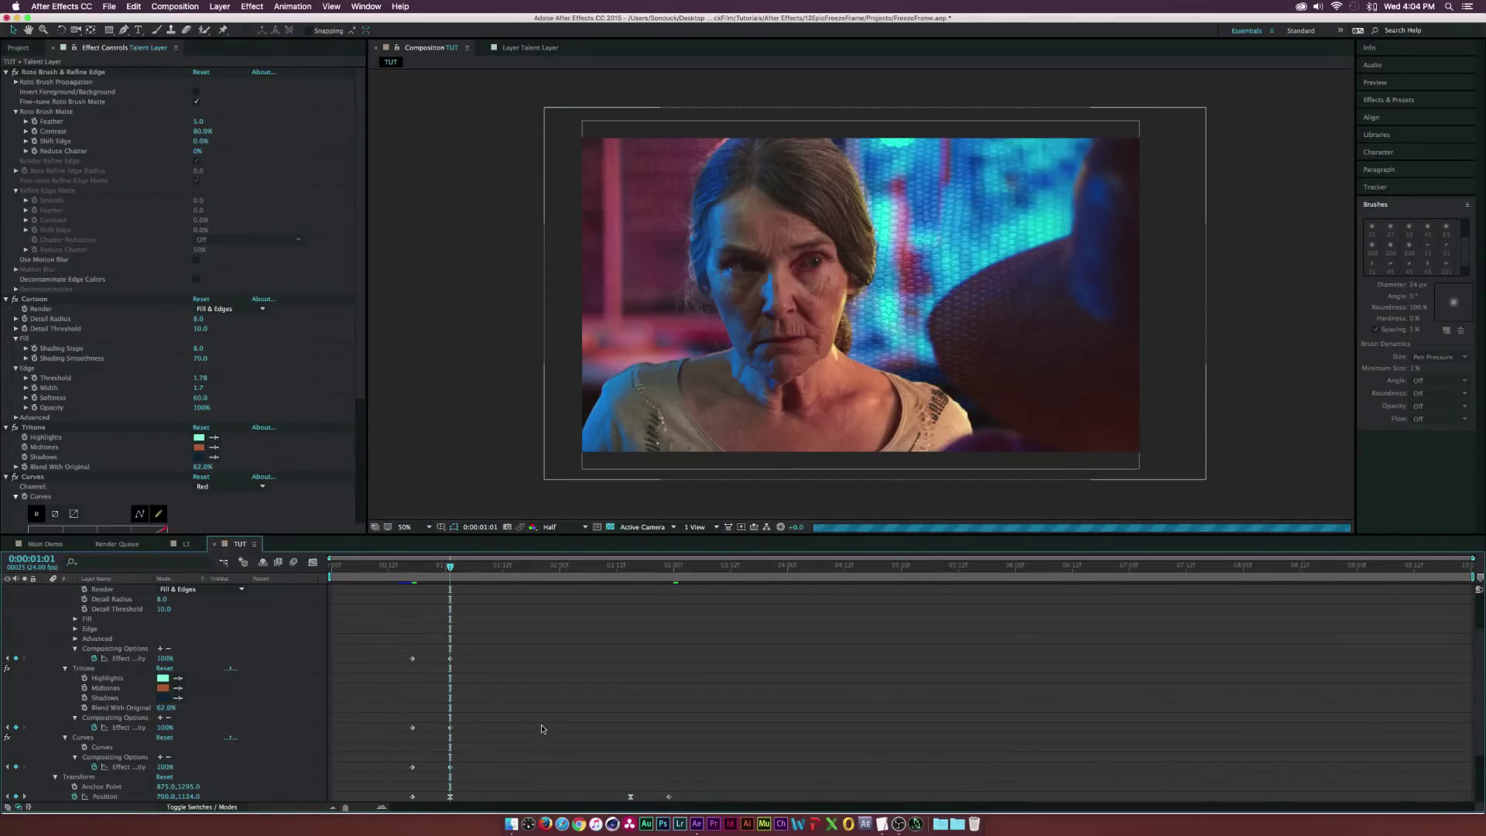
# Copy Talent Layer's Cartoon, Tritone and Curves Effect Opacity keyframes and paste them at 0:00:02:15
pyautogui.press('u')
pyautogui.moveTo(481, 614); pyautogui.dragTo(409, 665)
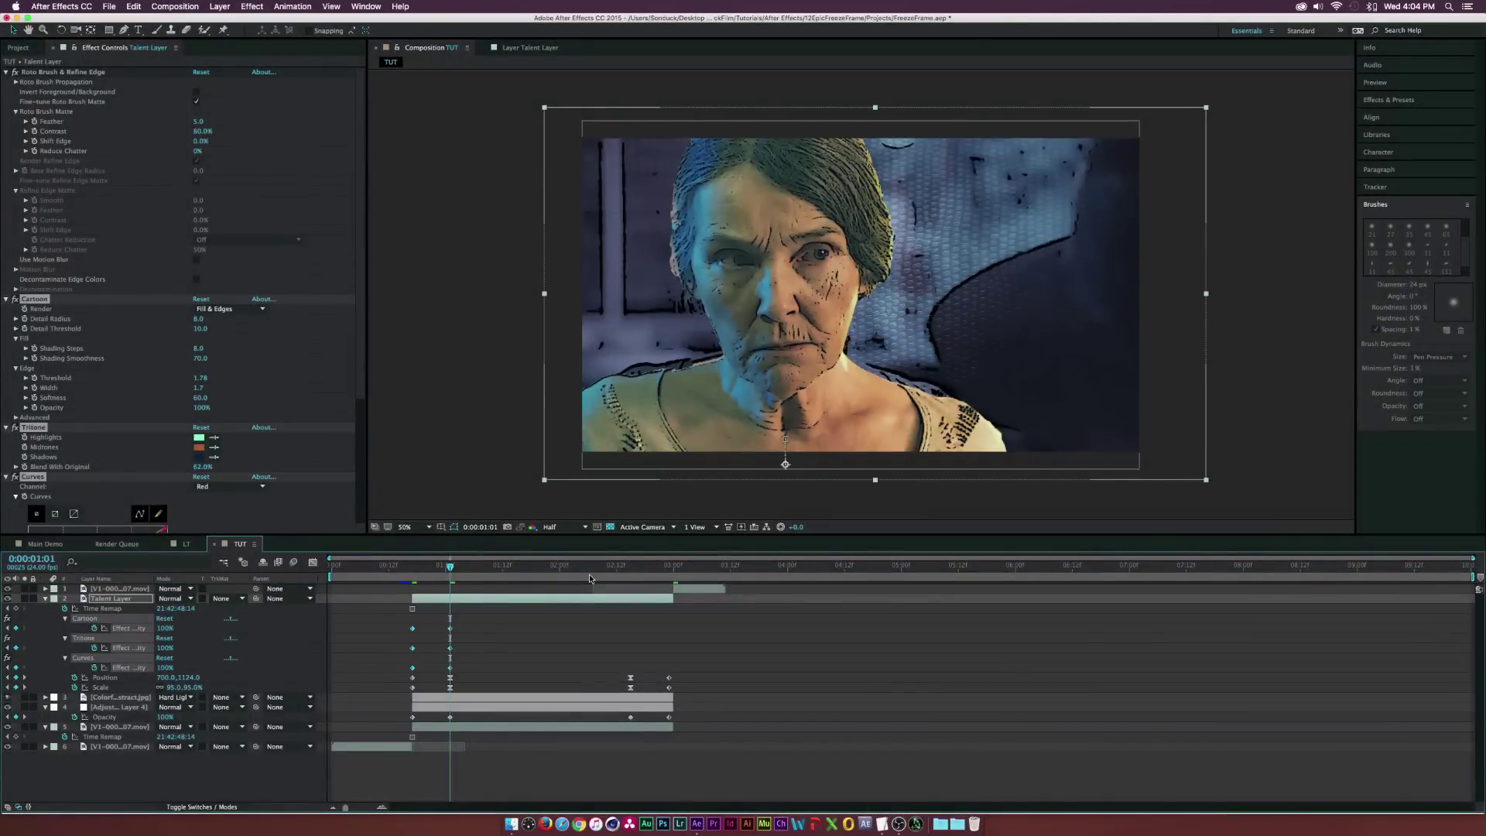
pyautogui.moveTo(625, 566); pyautogui.dragTo(630, 566)
pyautogui.hotkey('ctrl', 'v')
# Time-reverse the pasted Effect Opacity keyframes so the woman's stylised look fades out, and check the freeze frame
pyautogui.rightClick(630, 629)
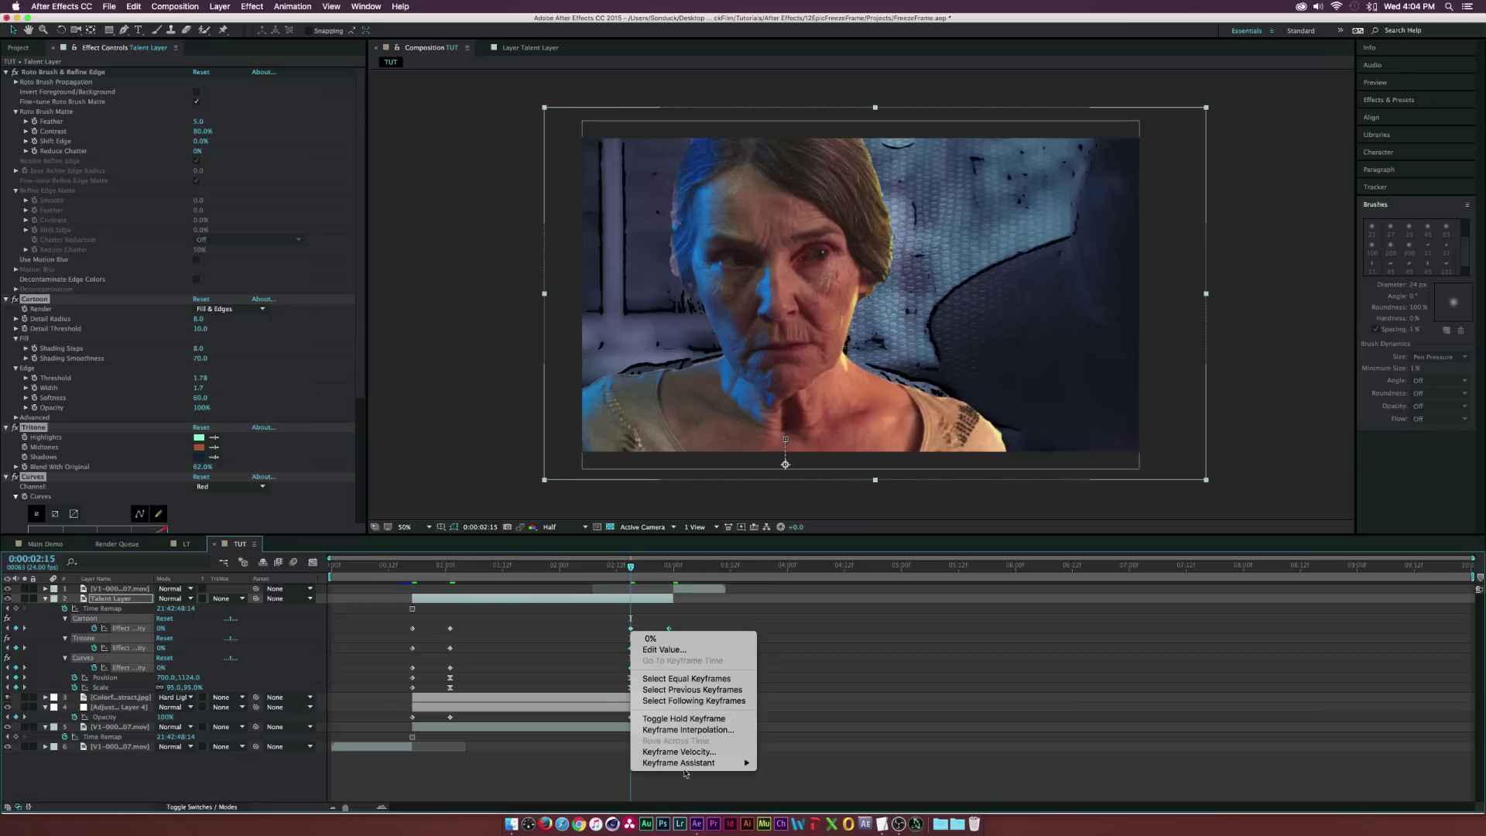
pyautogui.moveTo(689, 762)
pyautogui.click(802, 800)
pyautogui.moveTo(625, 573); pyautogui.dragTo(653, 569)
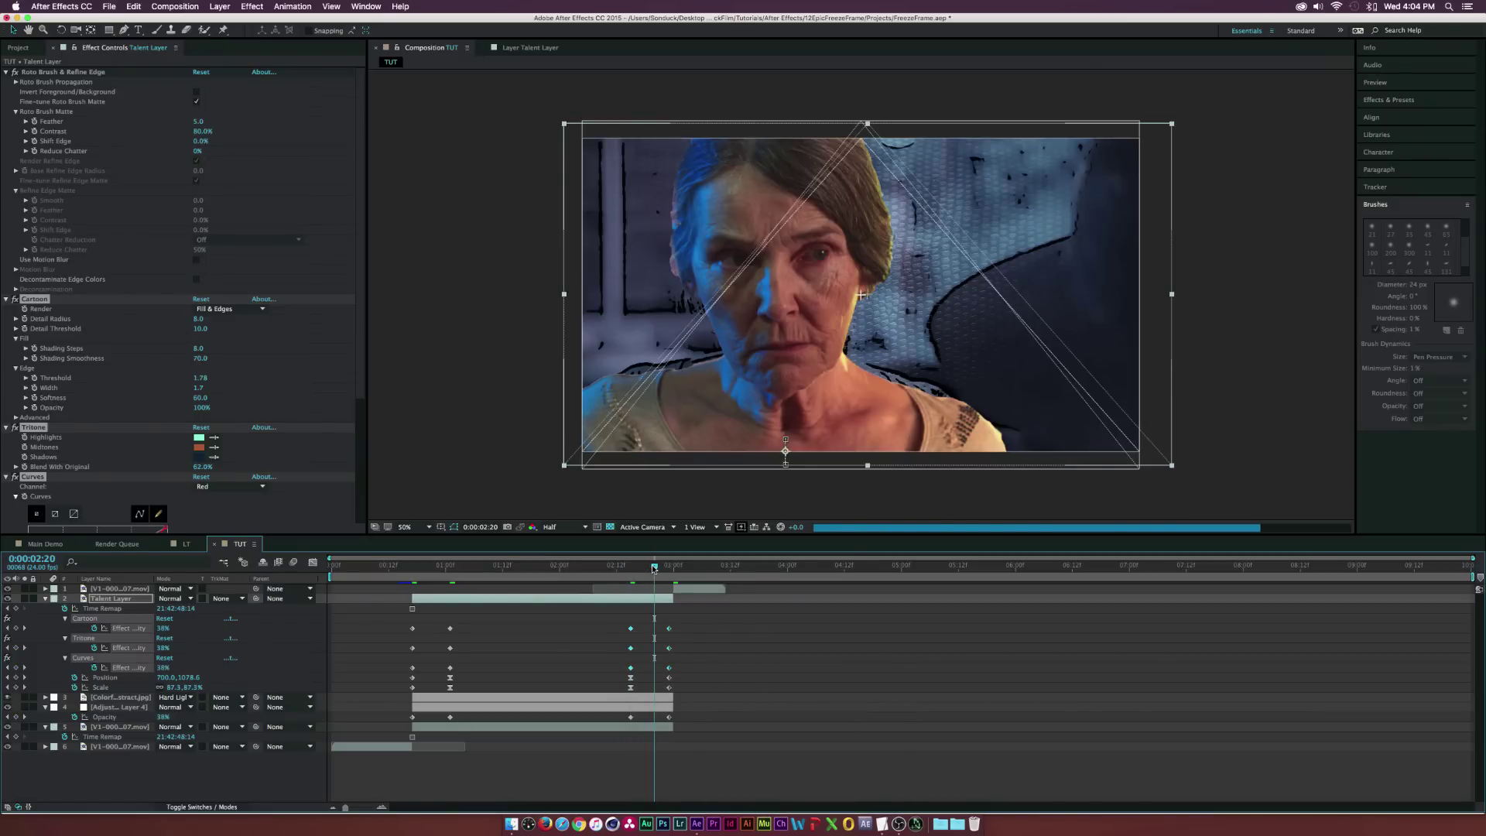
pyautogui.click(565, 569)
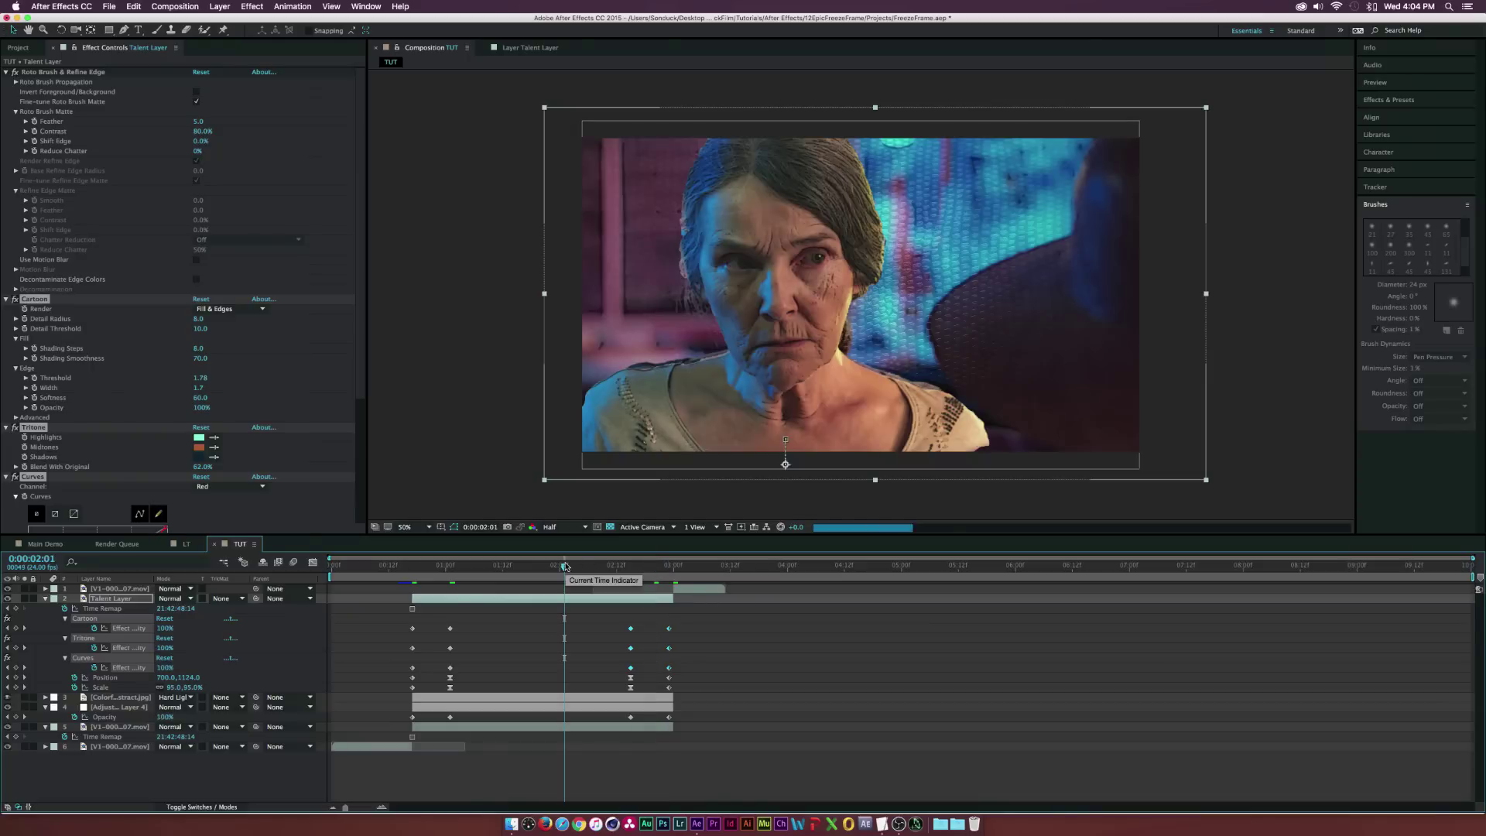
pyautogui.moveTo(562, 567); pyautogui.dragTo(488, 569)
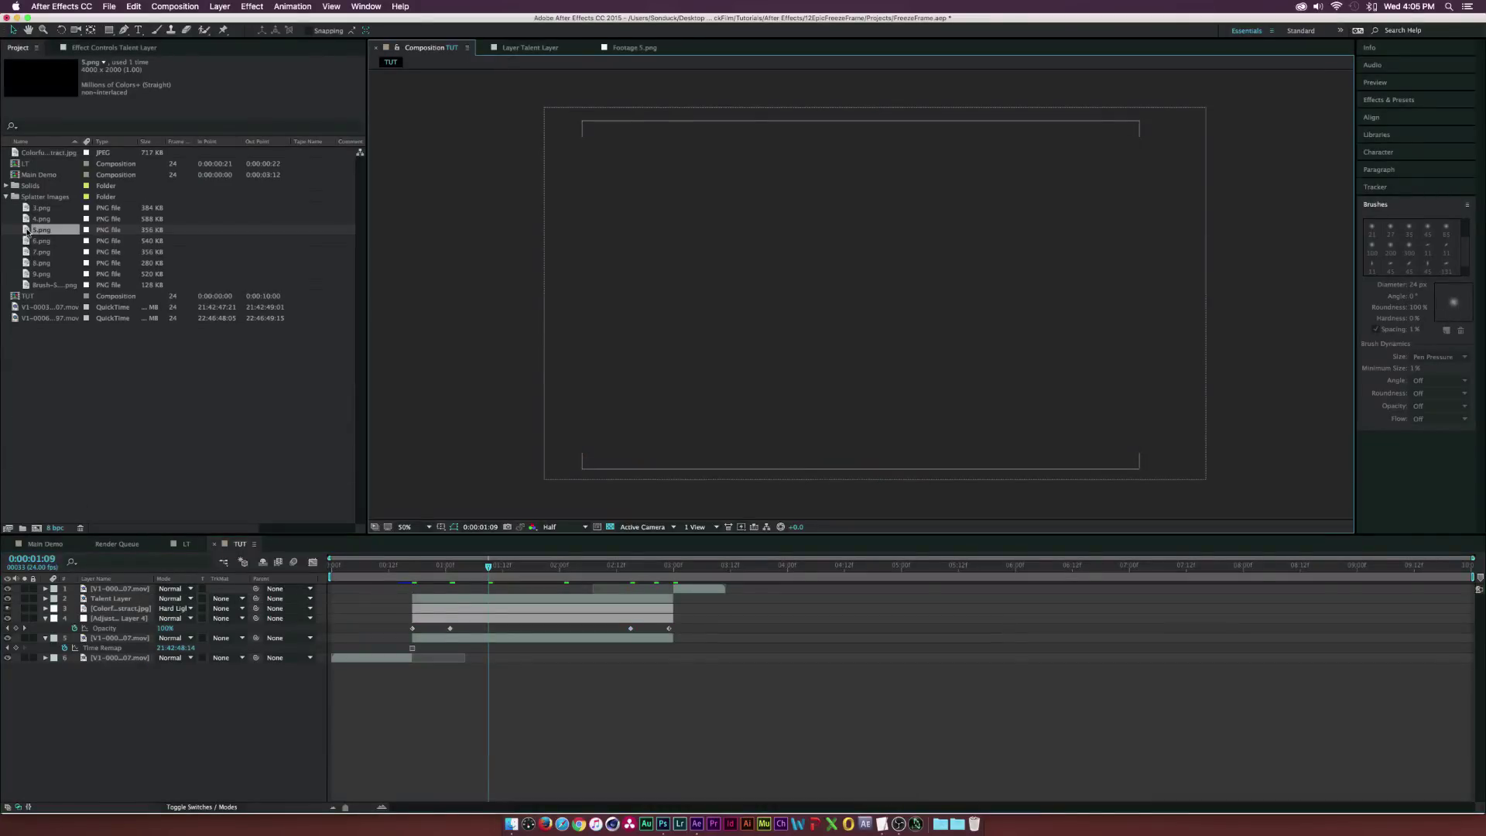
# Open 5.png from the Splatter Images folder to examine the ink splatter
pyautogui.doubleClick(27, 229)
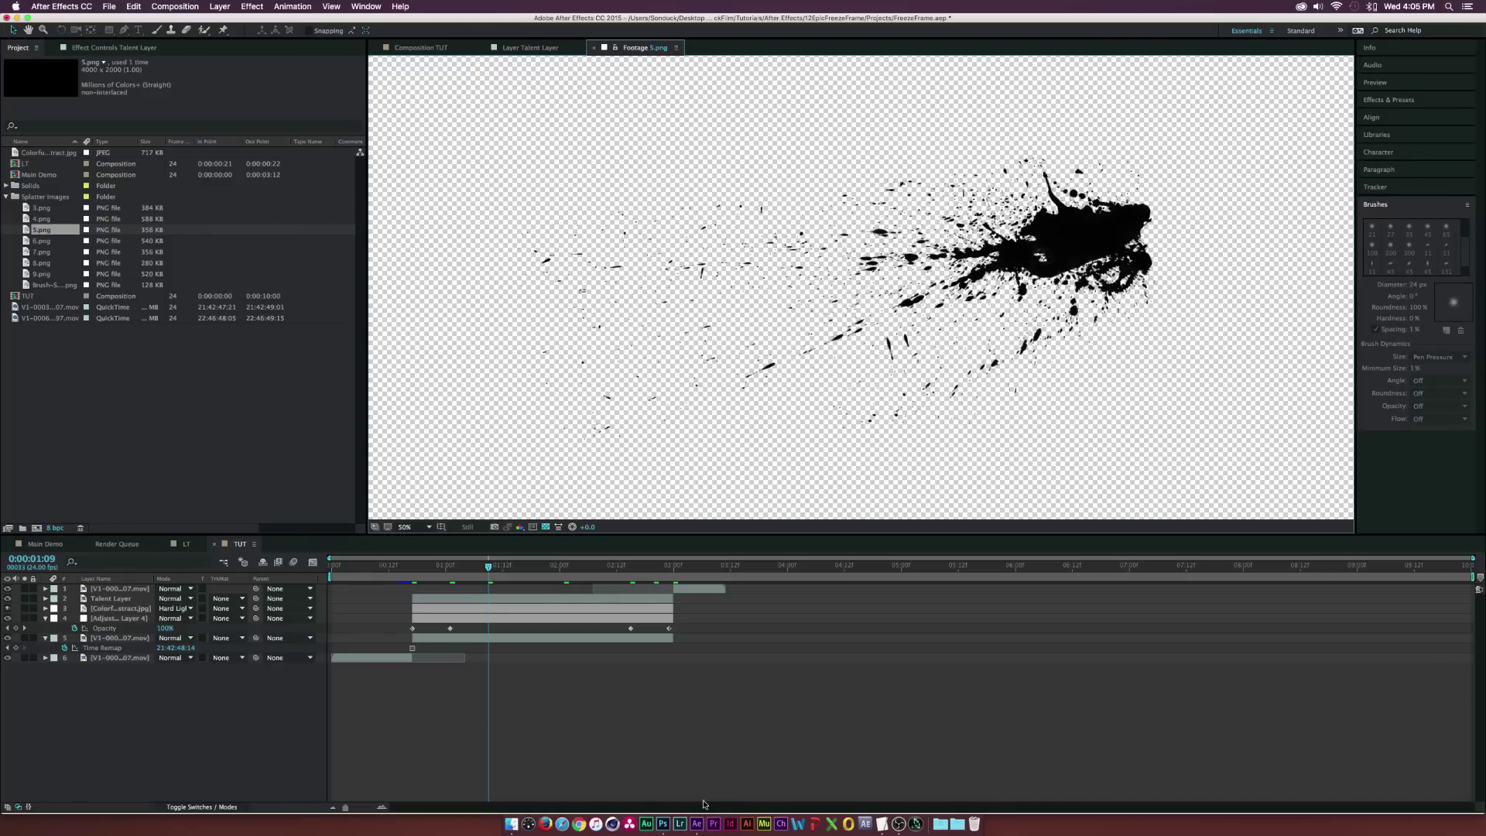
# Switch to Photoshop and create a new 4000 × 2000 pixel document with a white background
pyautogui.click(663, 824)
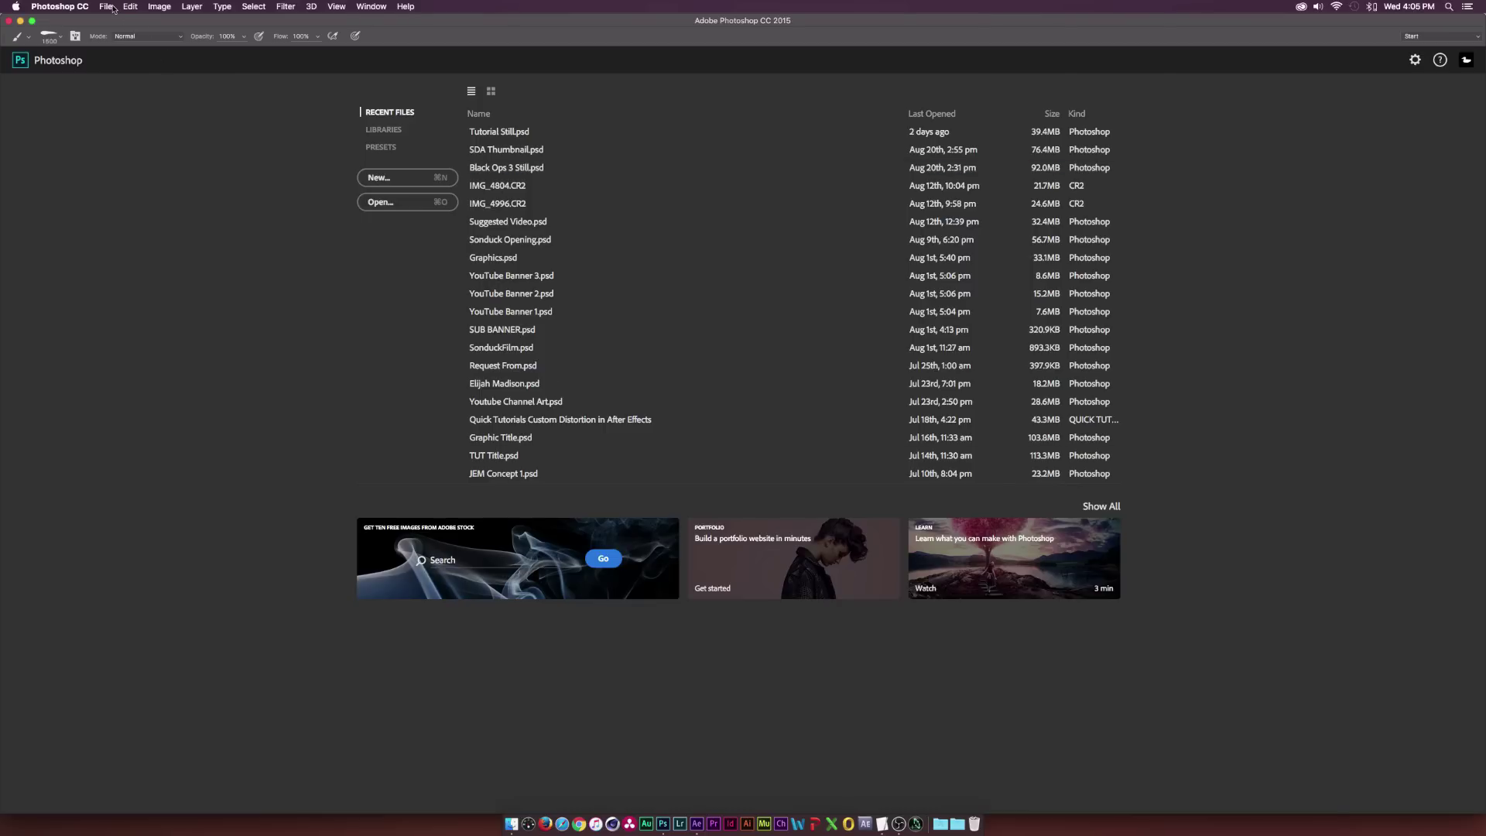
pyautogui.press('super+n')
pyautogui.press('Tab')
pyautogui.write('400')
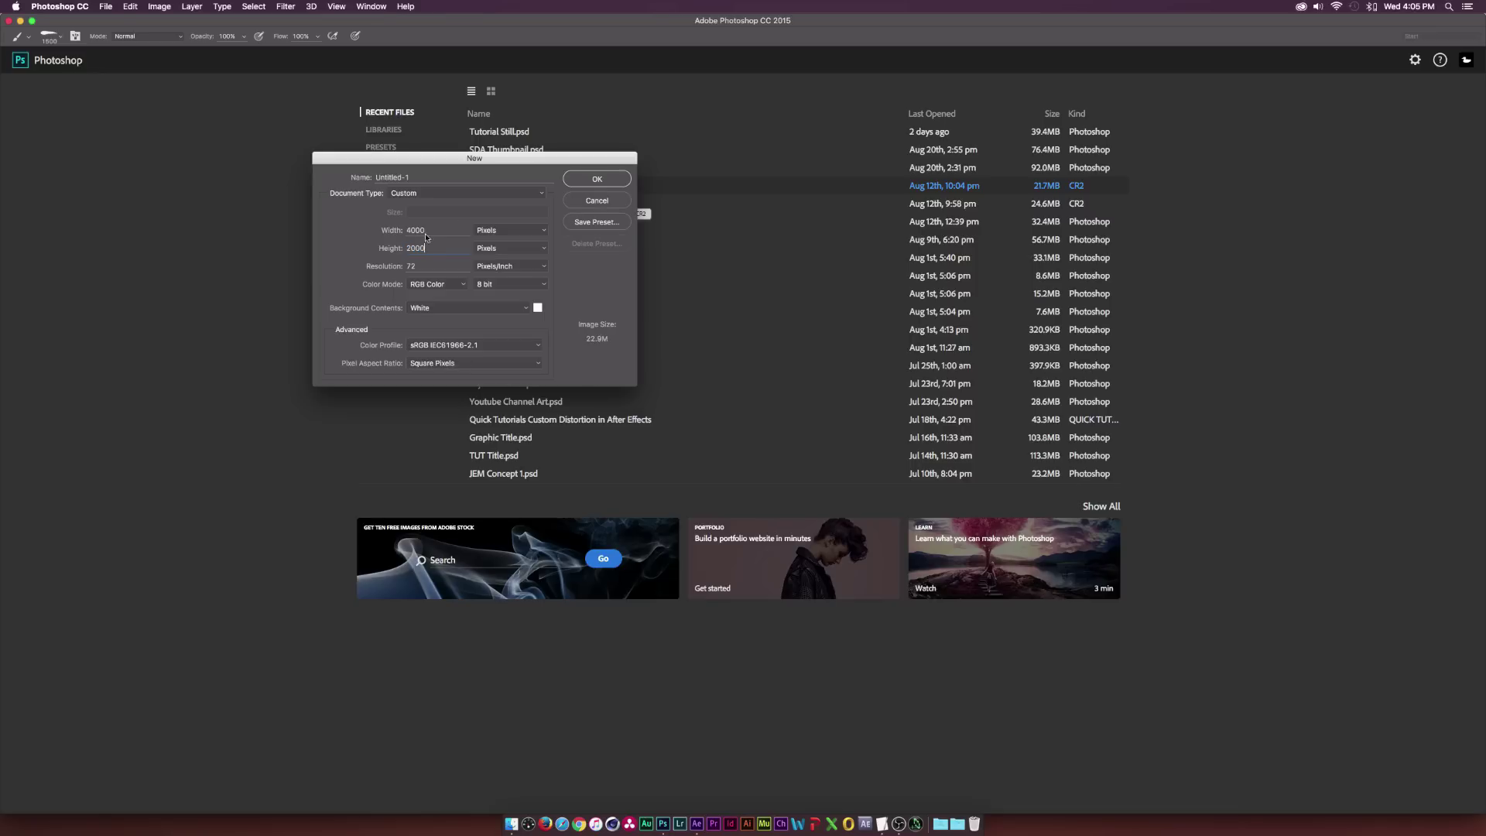
pyautogui.click(594, 179)
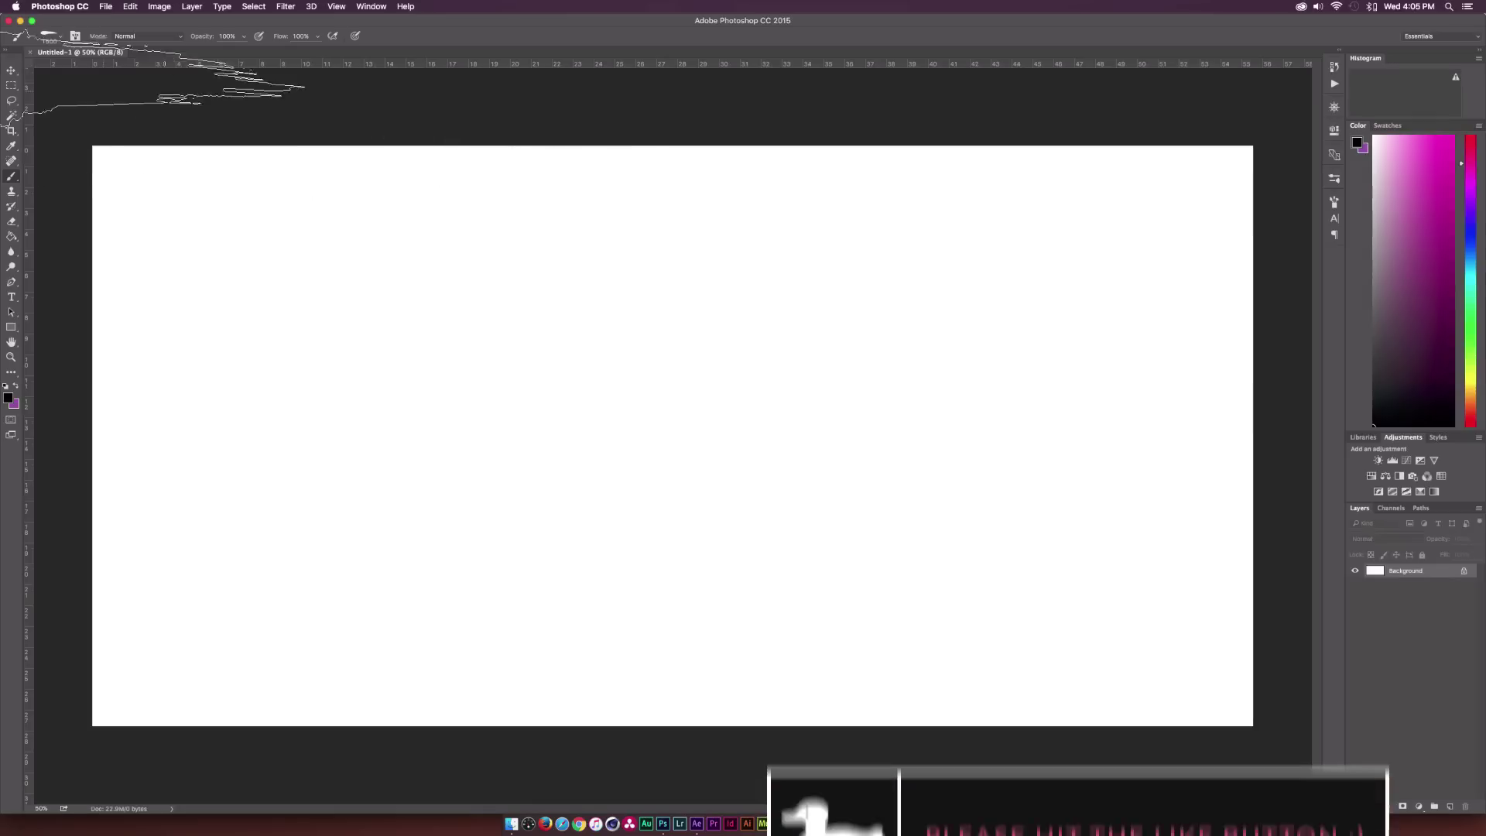
# Try the 943 px splatter brush over the blank canvas, and choose the 1514 px splatter brush instead
pyautogui.click(62, 39)
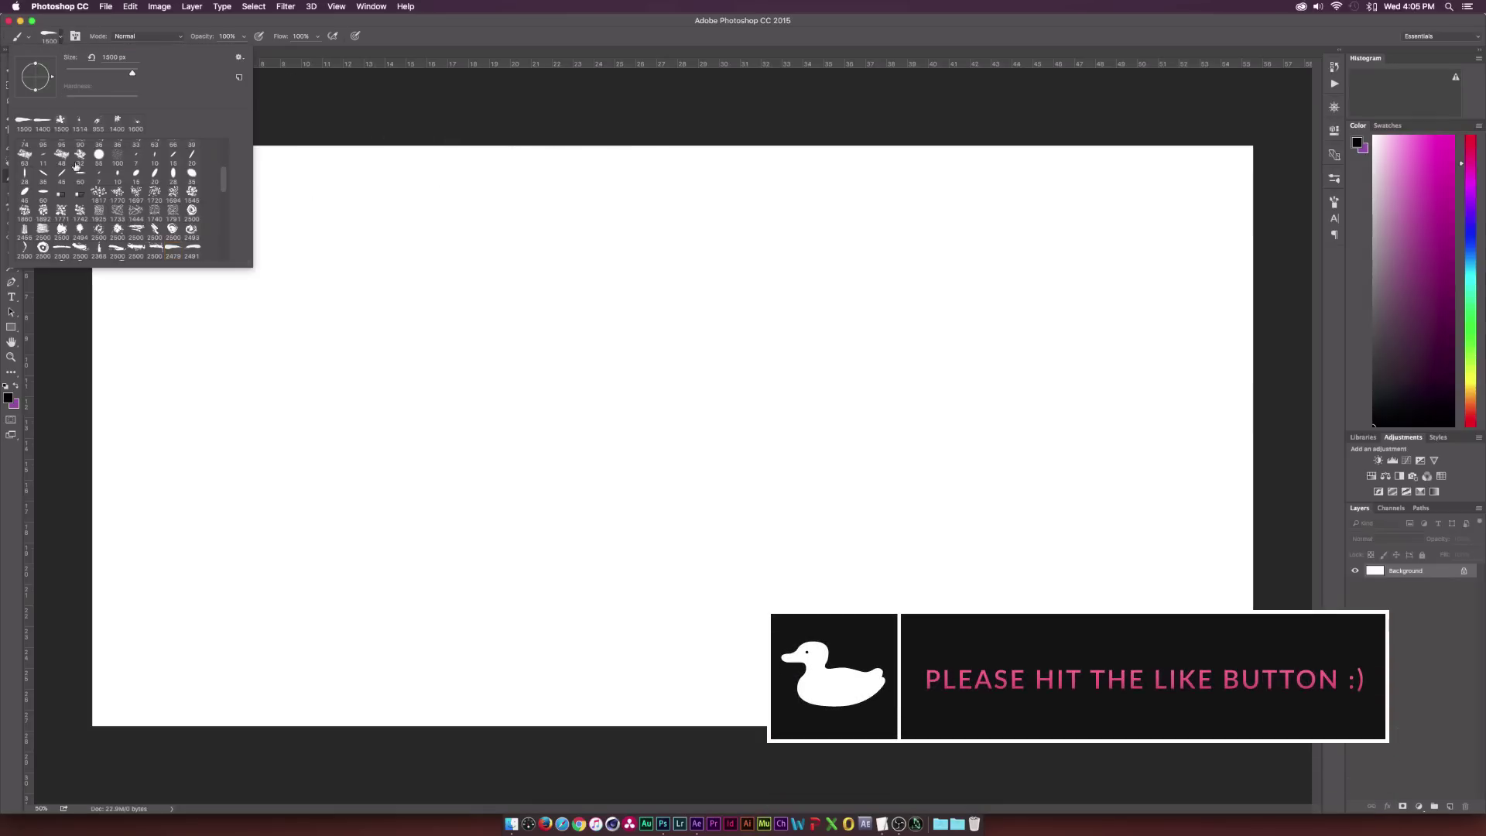
pyautogui.scroll(-10, 100, 200)
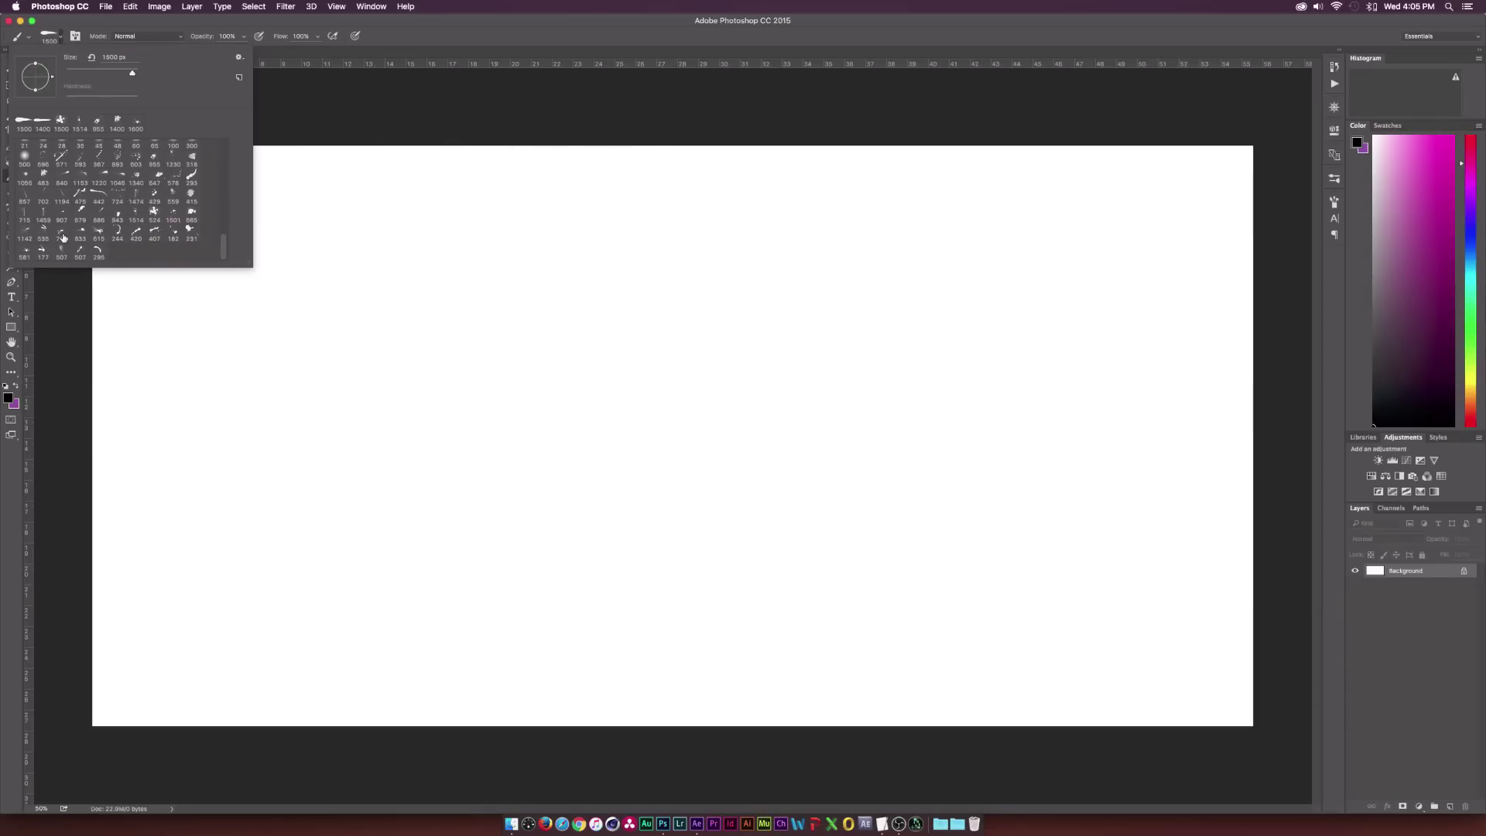
pyautogui.click(117, 220)
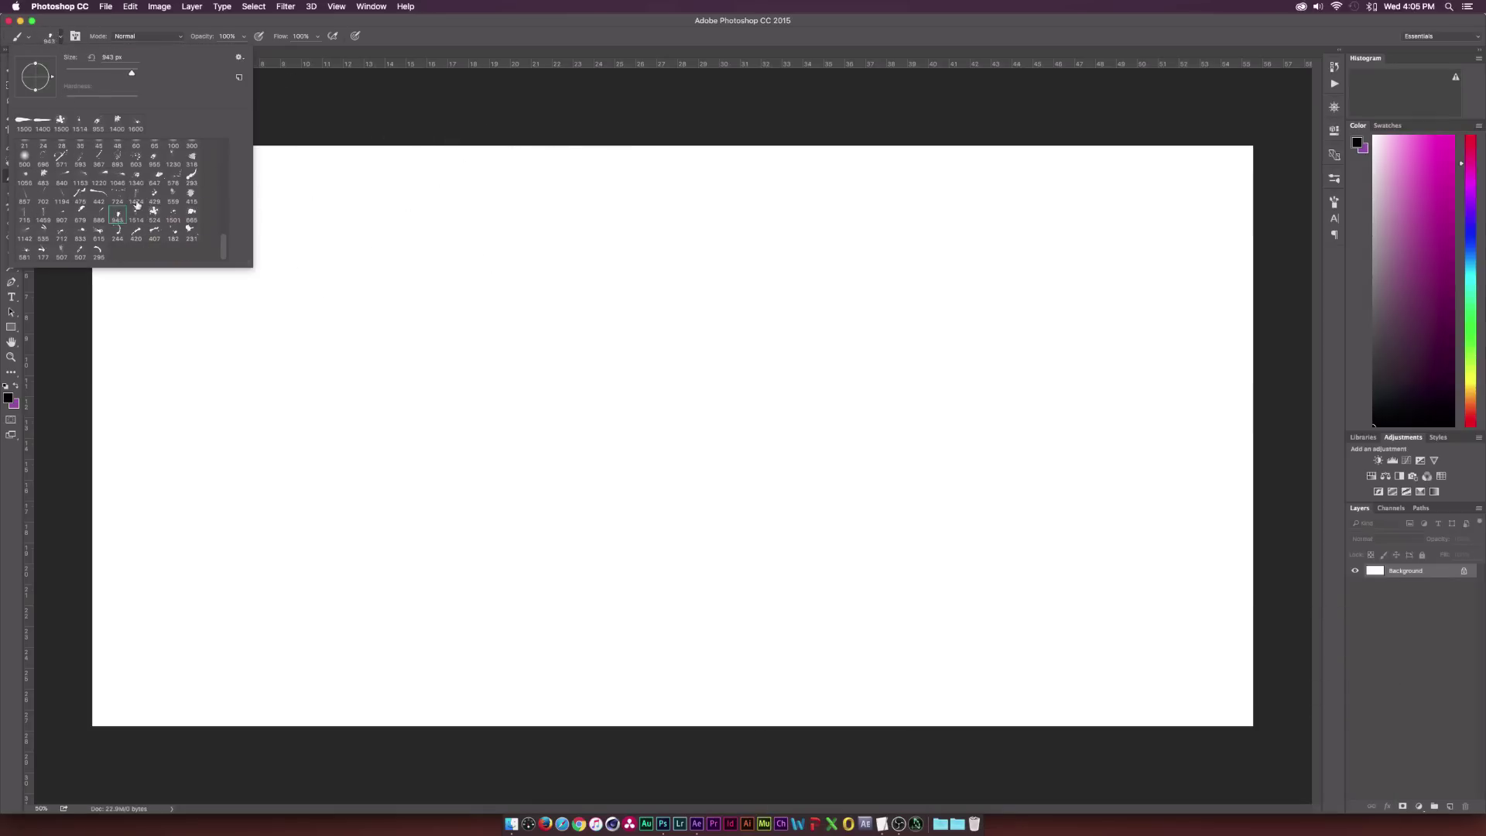
pyautogui.click(438, 26)
pyautogui.click(429, 333)
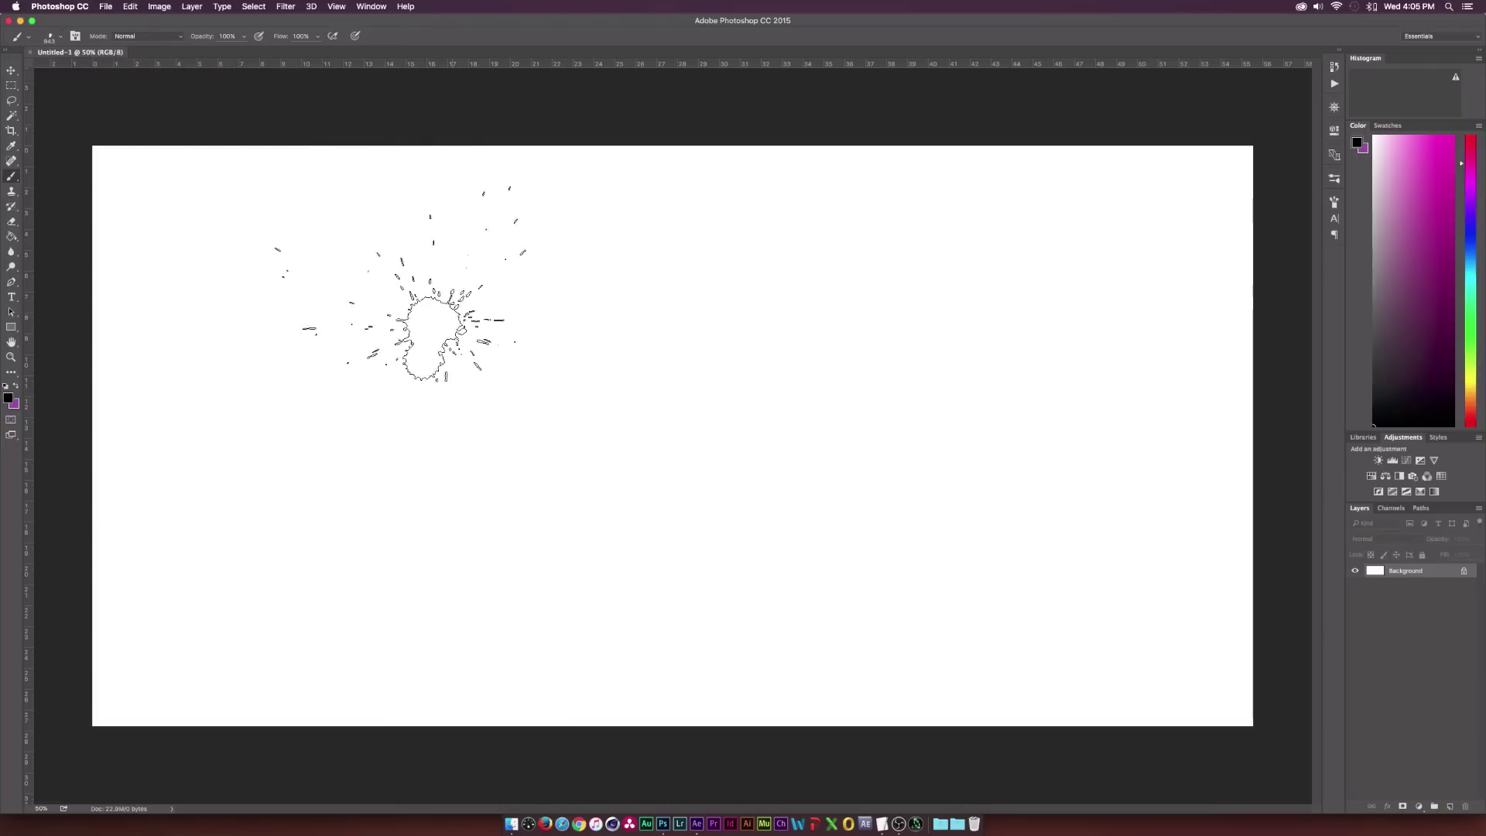
pyautogui.click(62, 39)
pyautogui.doubleClick(136, 220)
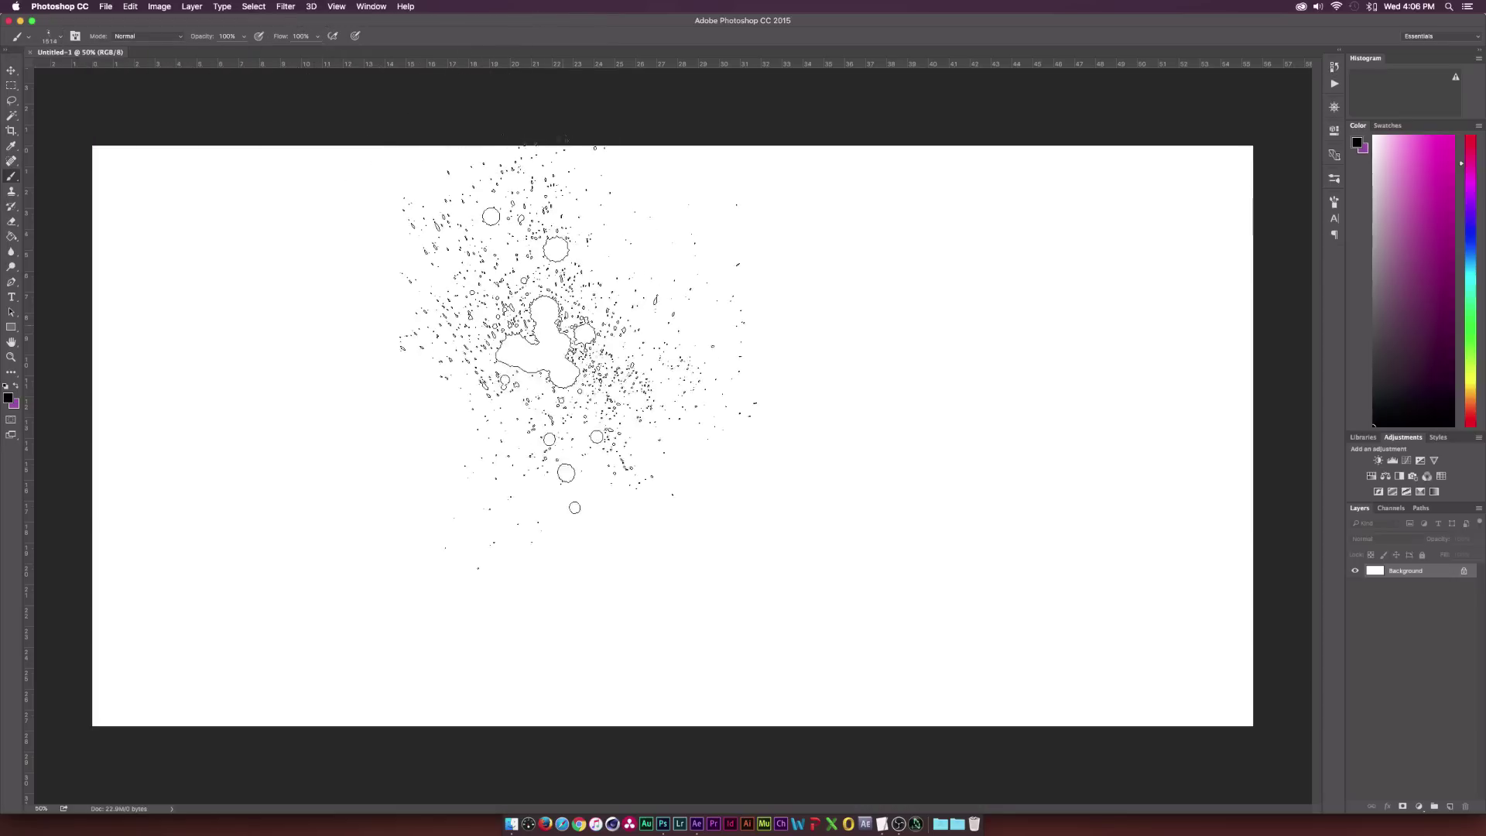
# Reduce the splatter brush to 1400 px and stamp one black splatter on the white canvas
pyautogui.press('[')
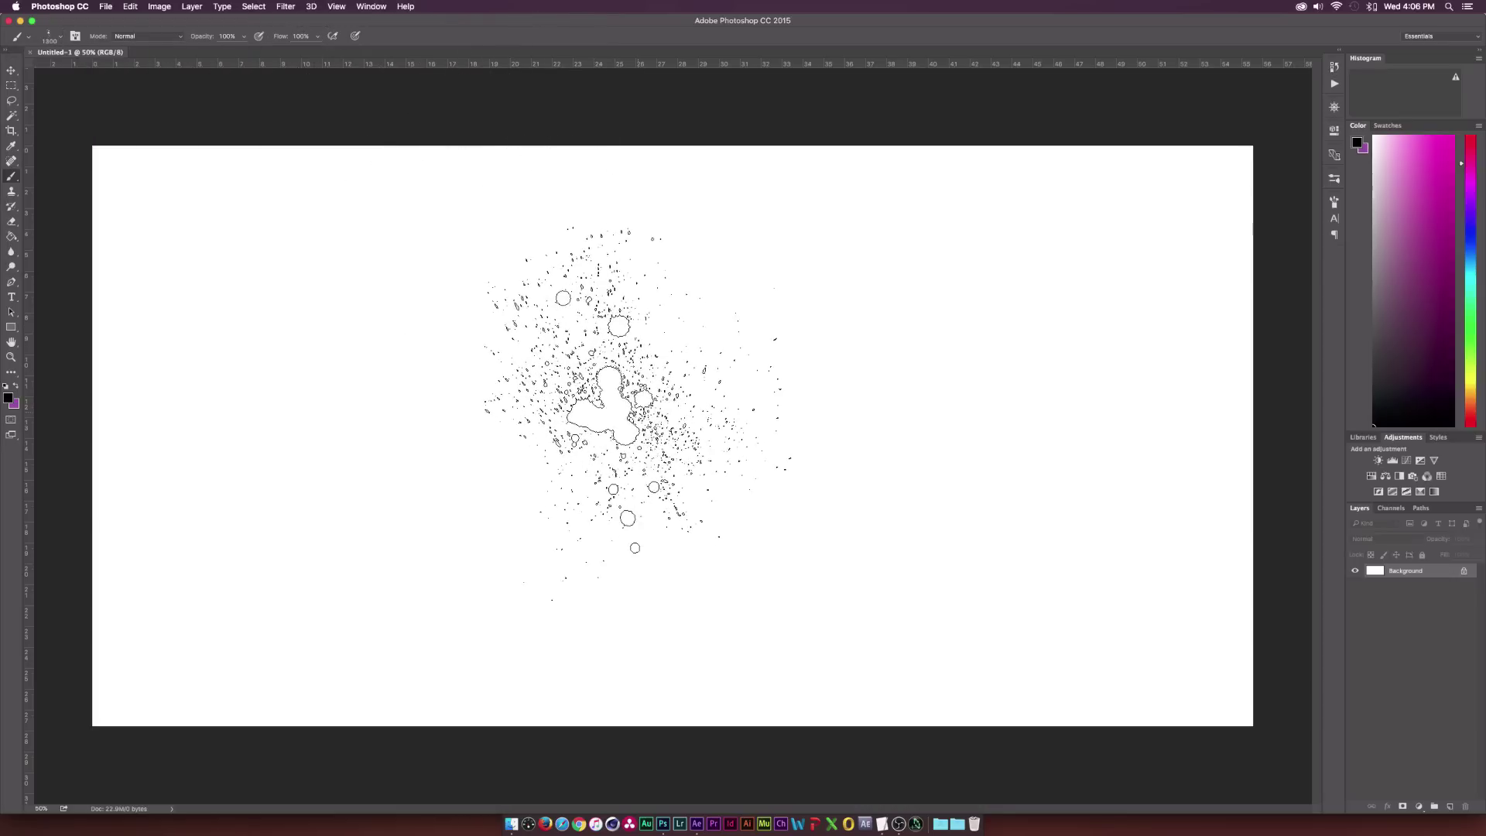
pyautogui.click(641, 427)
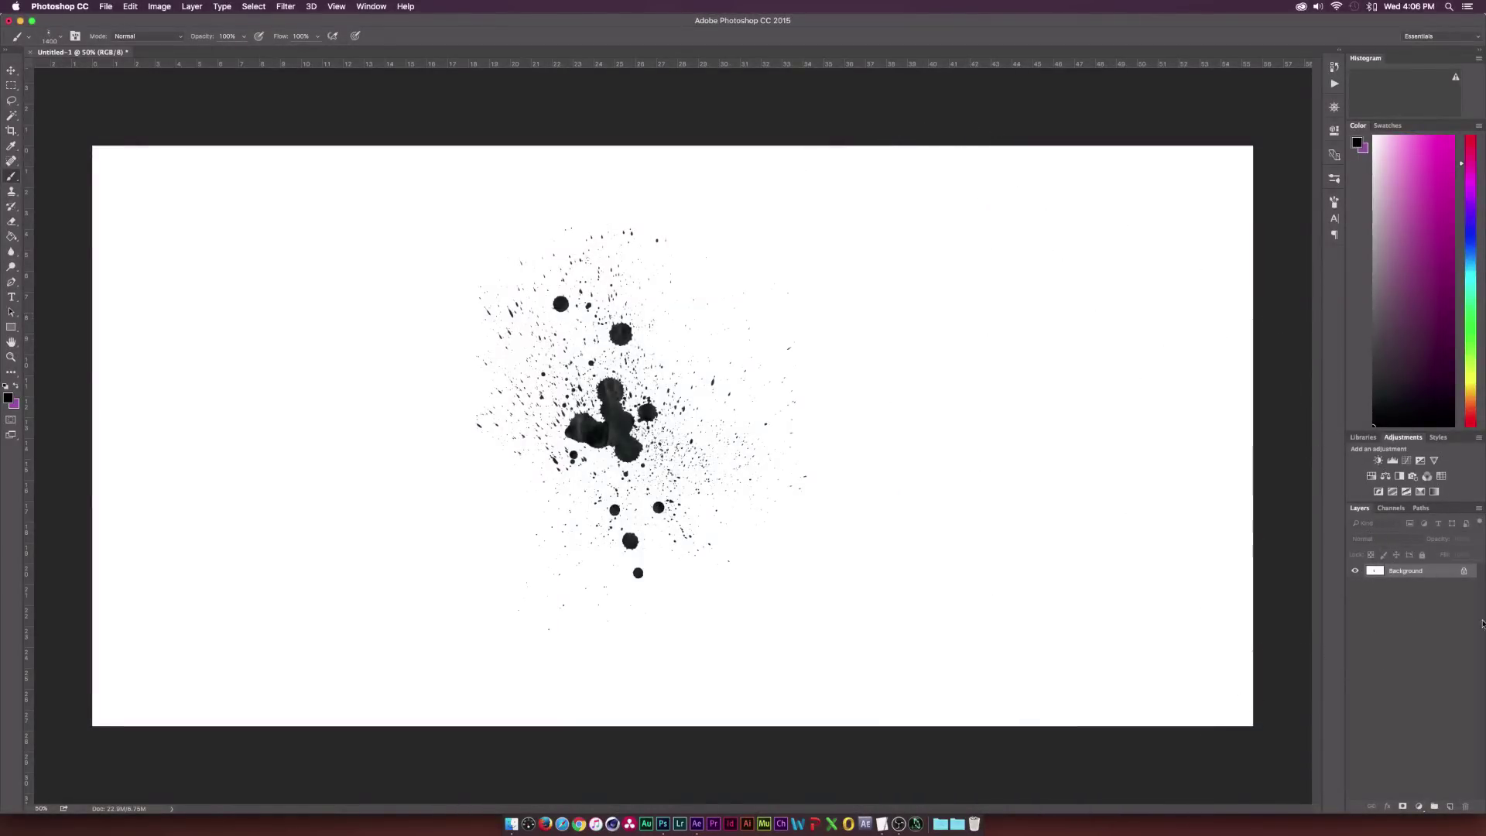
# Convert the Background to a regular layer and add a new layer so the splatter sits on transparency
pyautogui.doubleClick(1447, 579)
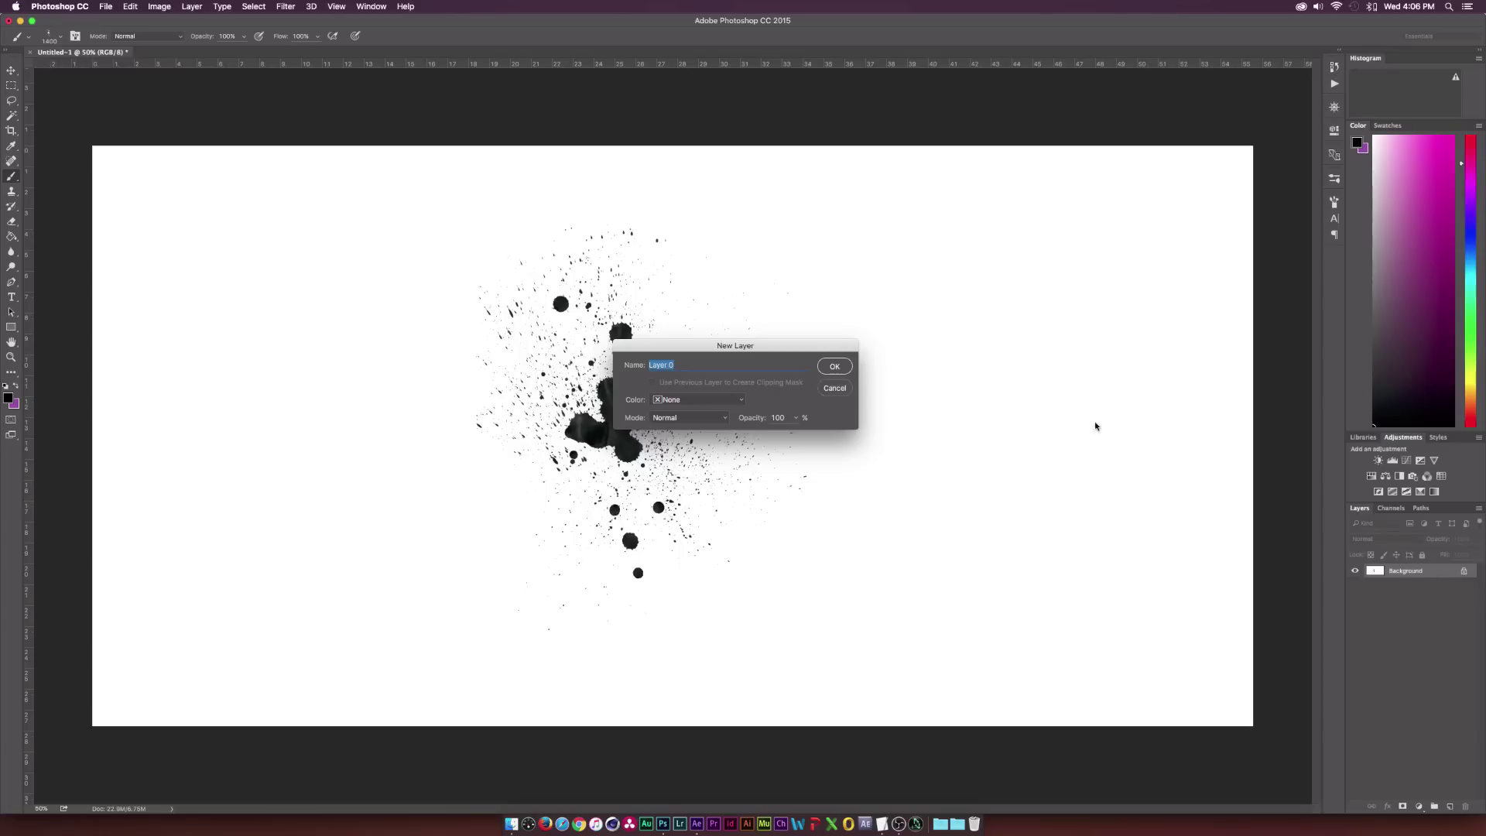
pyautogui.click(825, 366)
pyautogui.click(1449, 805)
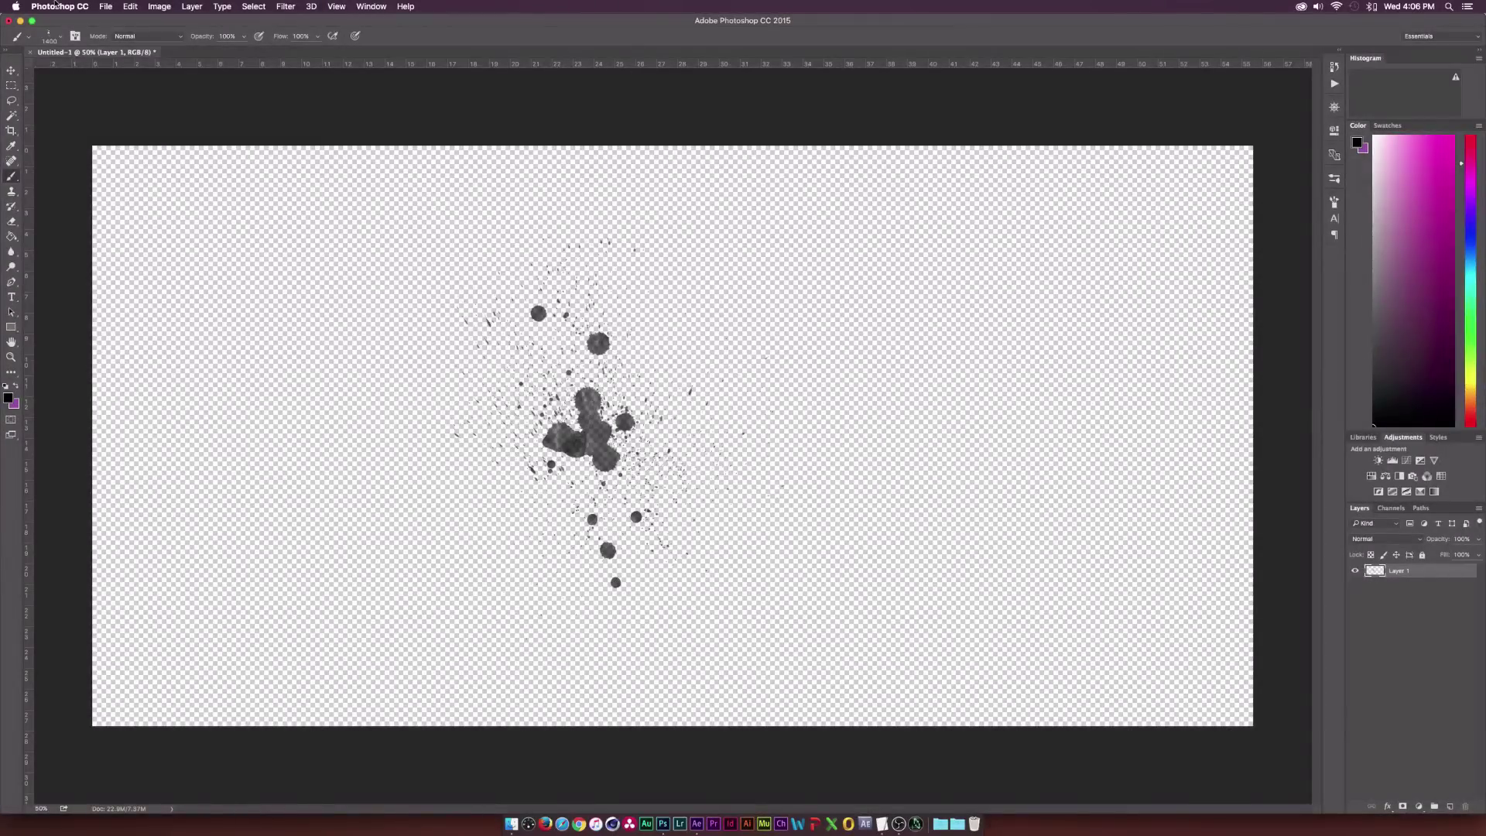
# Review the Save for Web settings for exporting the splatter as a PNG-24 with transparency, without saving
pyautogui.click(106, 6)
pyautogui.moveTo(155, 168)
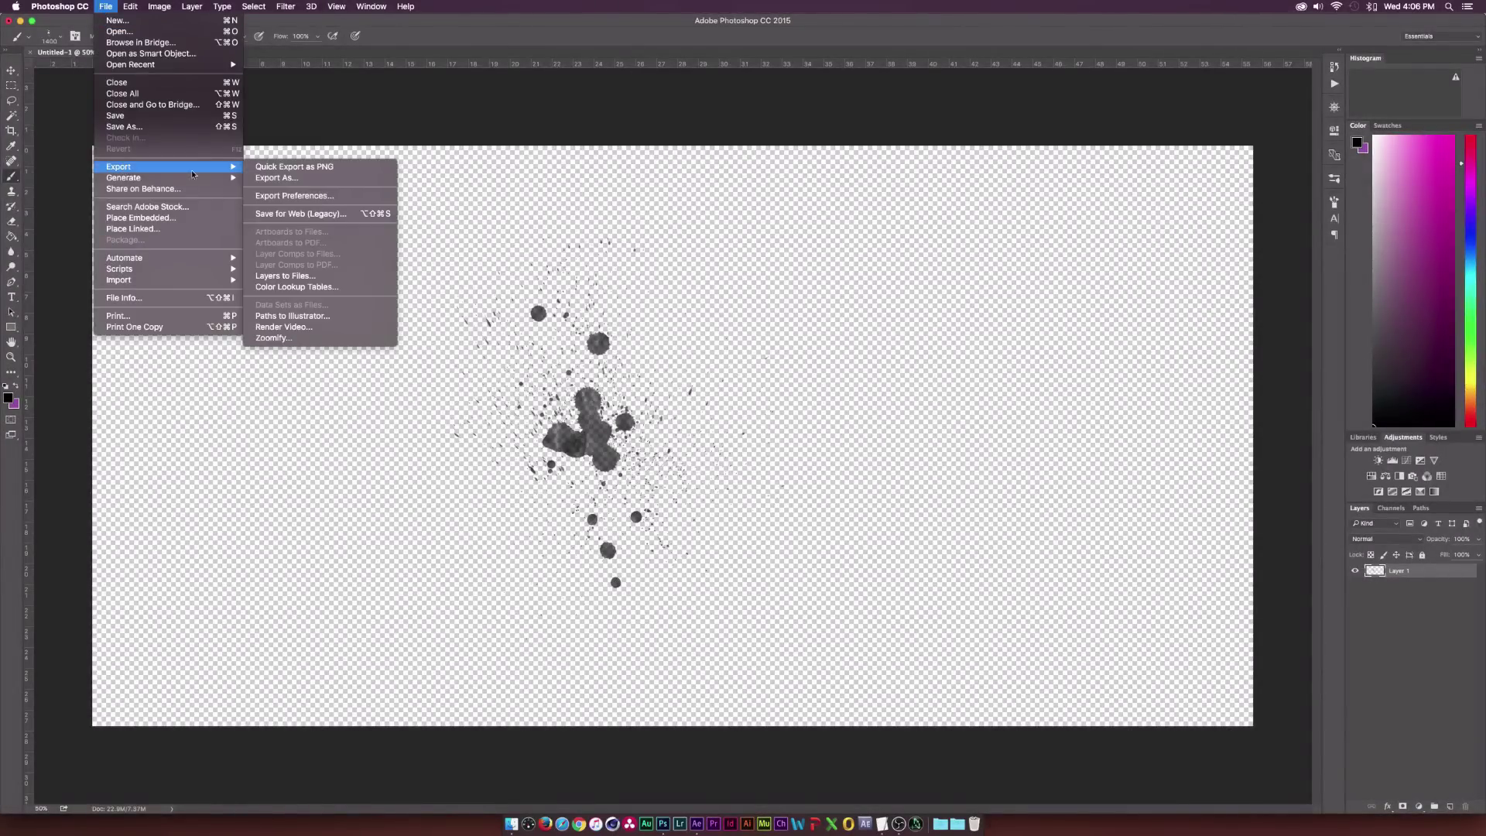
pyautogui.click(307, 215)
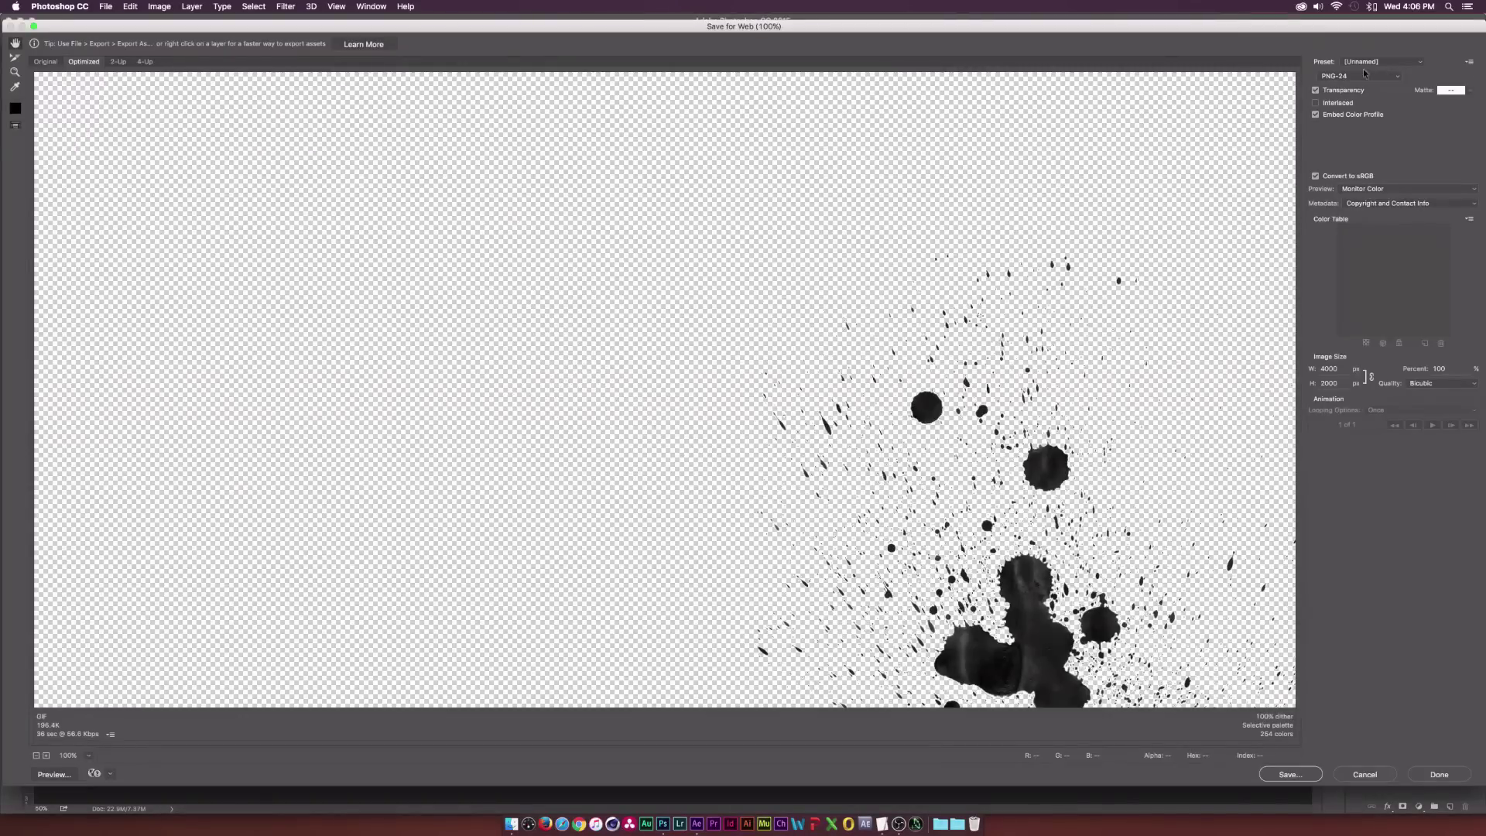
pyautogui.click(1365, 774)
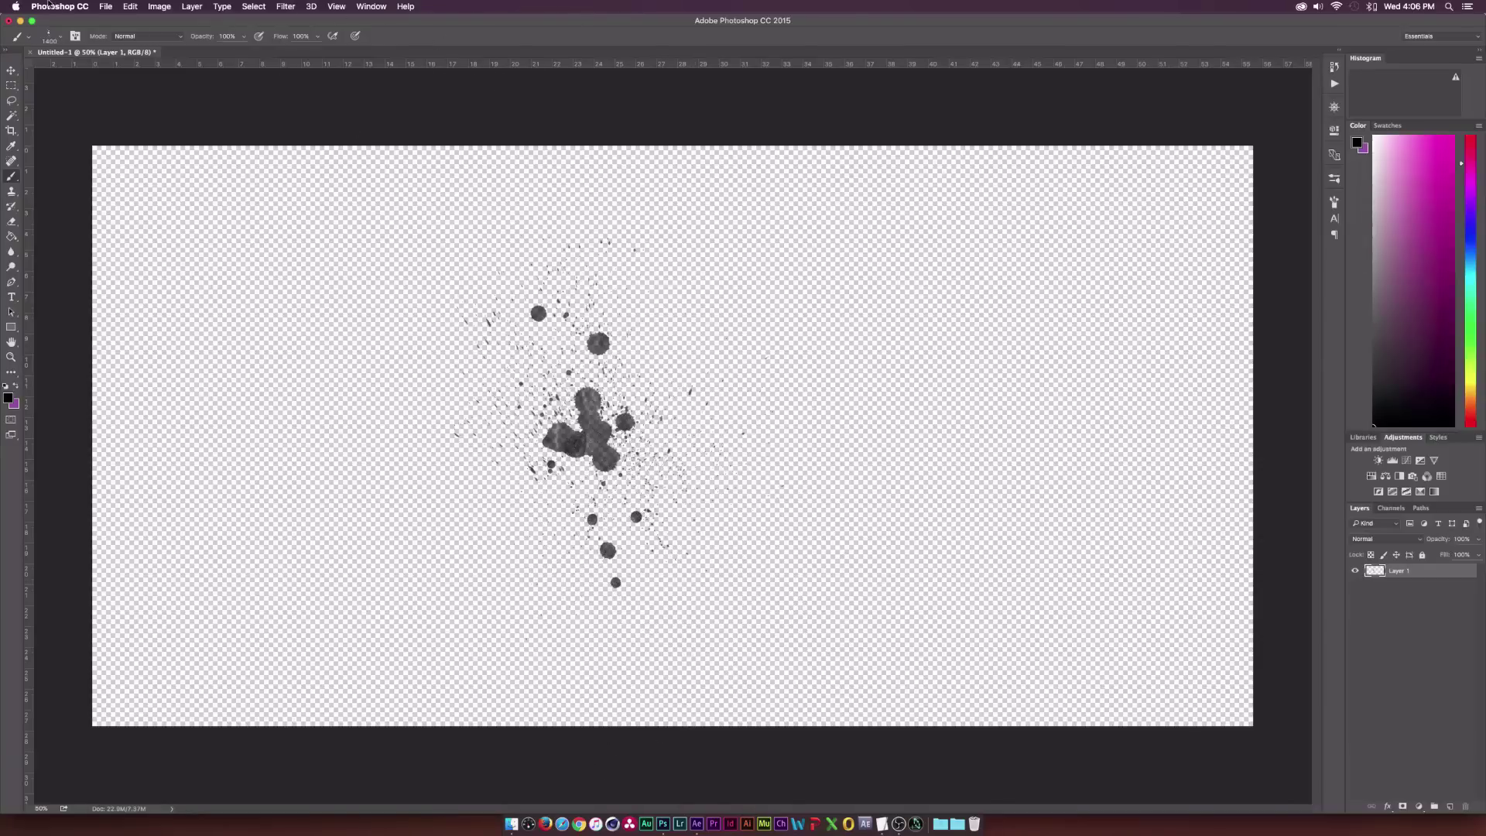
# Look through the other splatter brush presets, and quit Photoshop without saving to return to After Effects
pyautogui.click(58, 36)
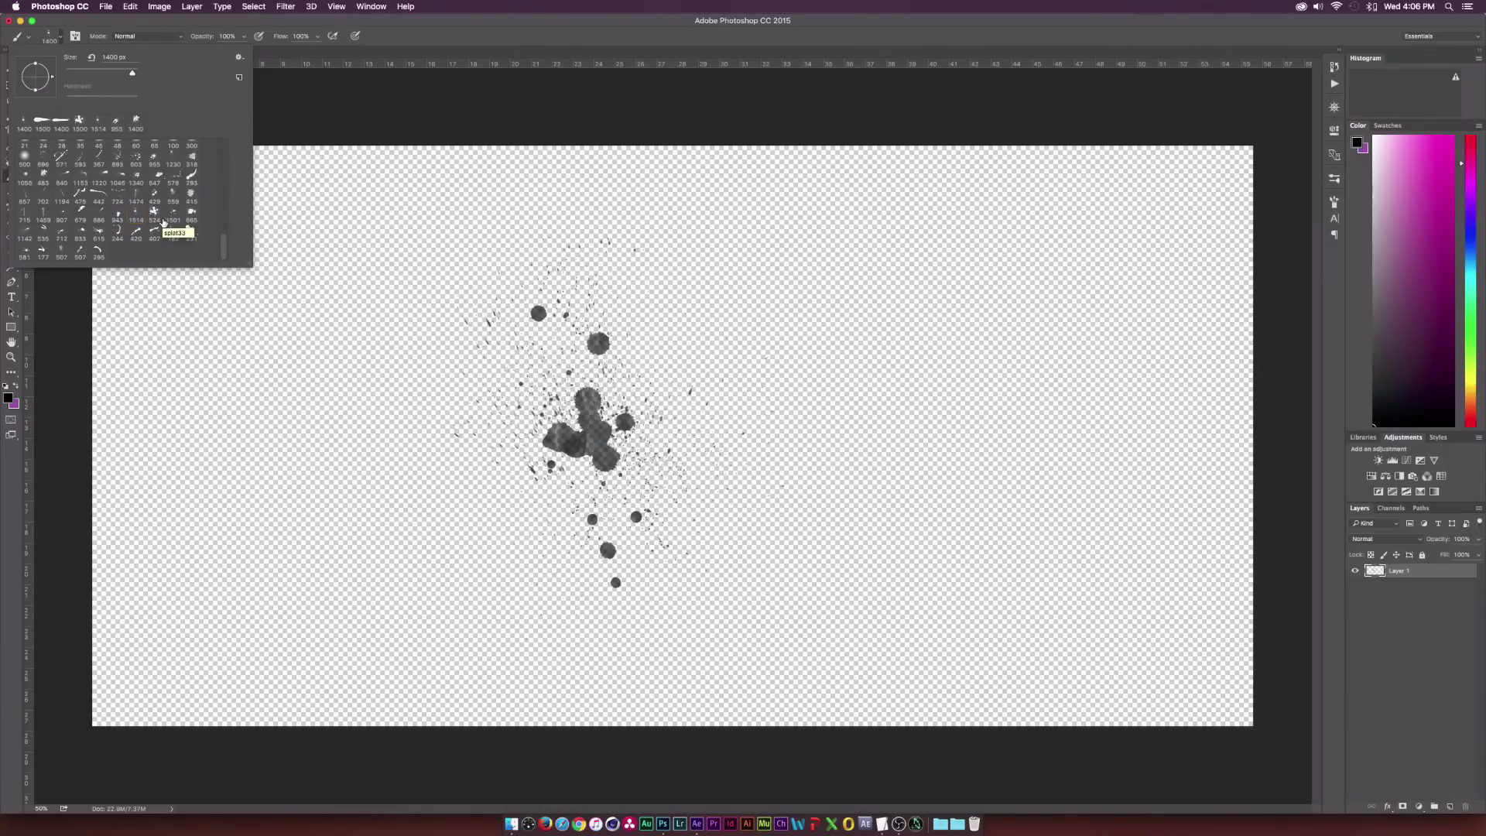
pyautogui.click(558, 38)
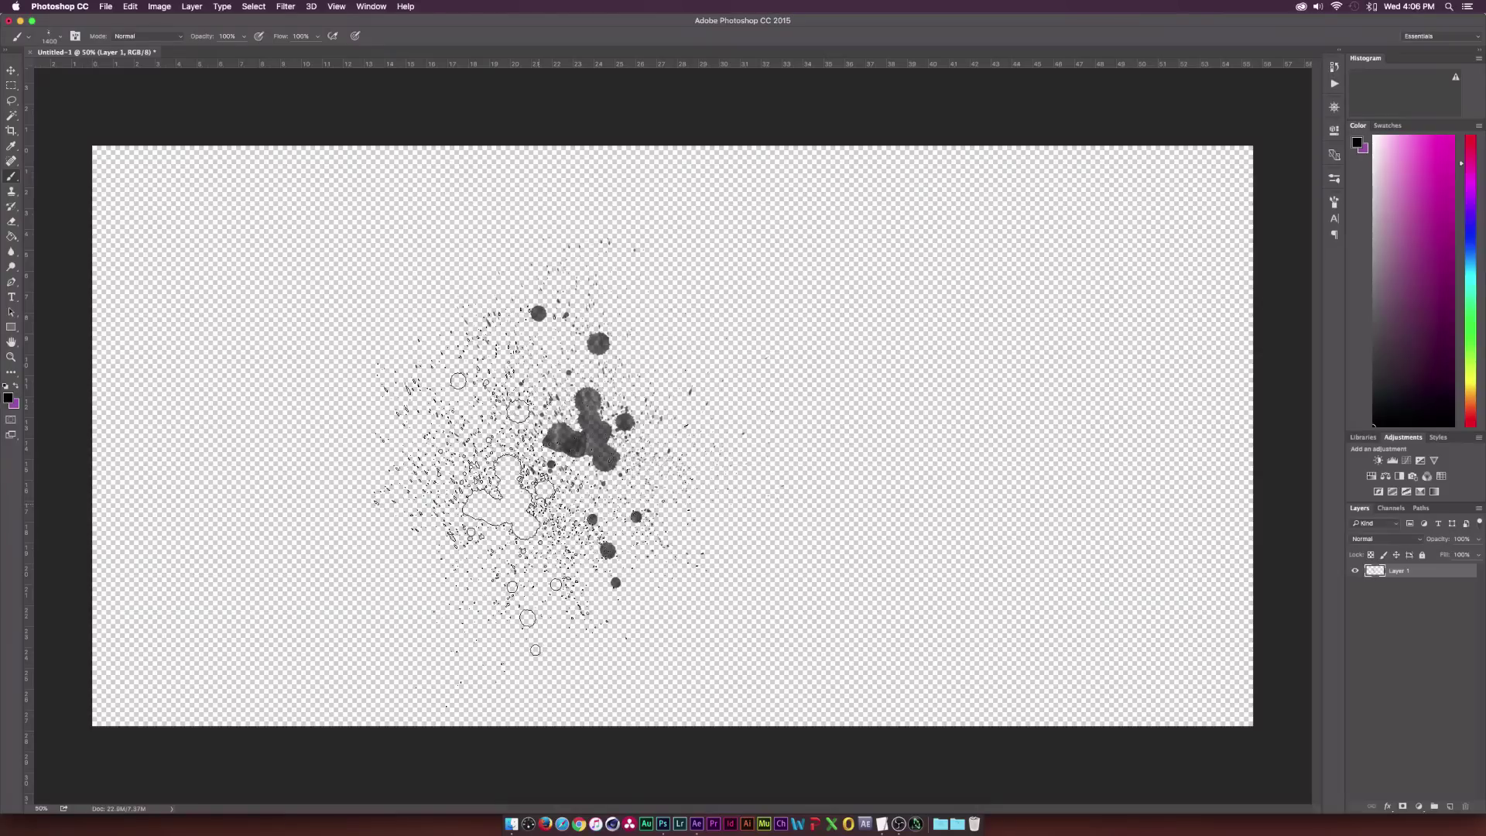
pyautogui.press('super+q')
pyautogui.click(675, 267)
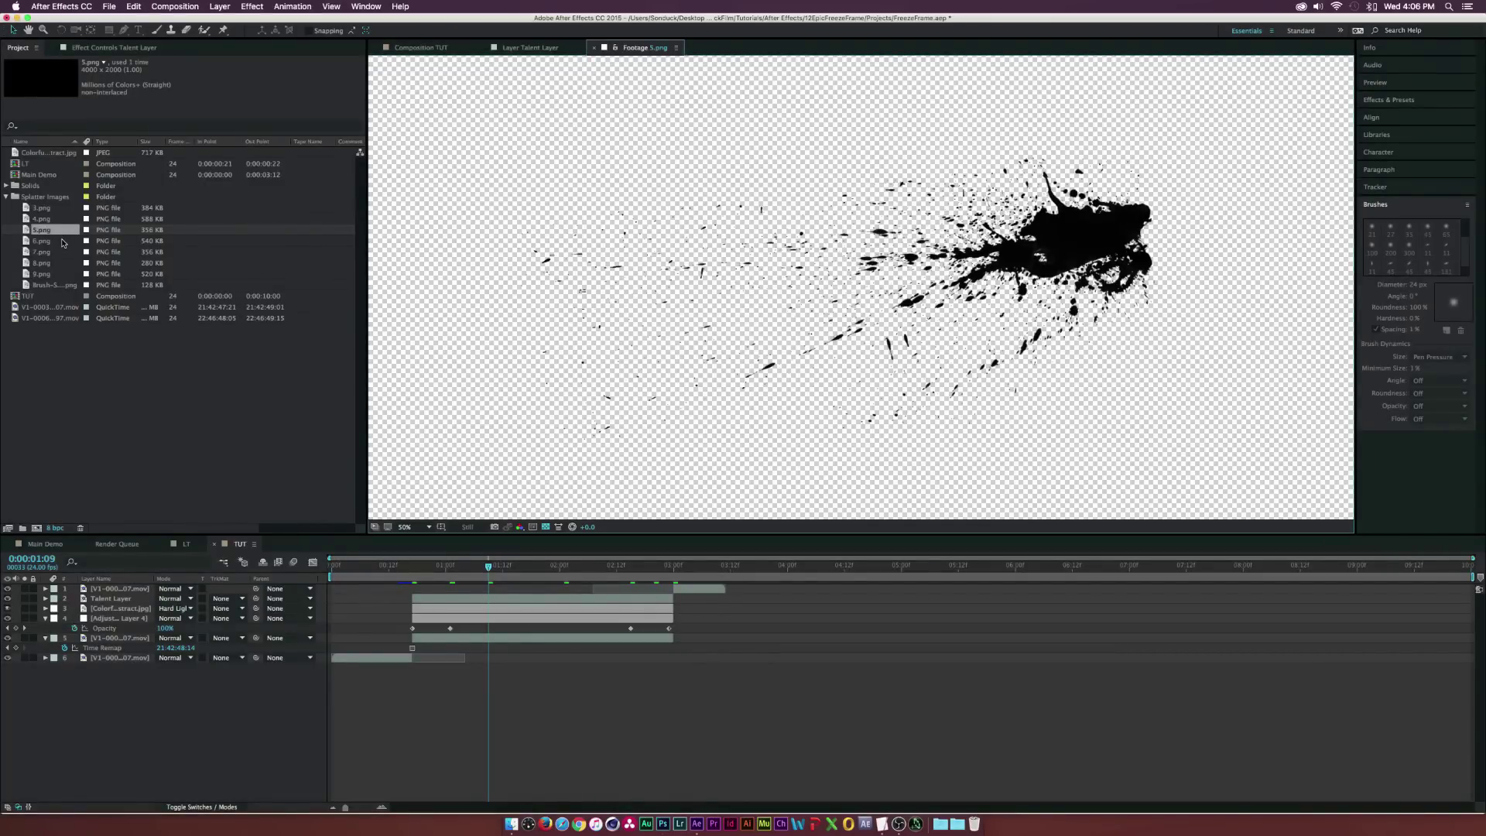
# Add 3.png to the TUT composition above the Talent Layer and move its splatter to the frame's lower-right corner
pyautogui.click(35, 209)
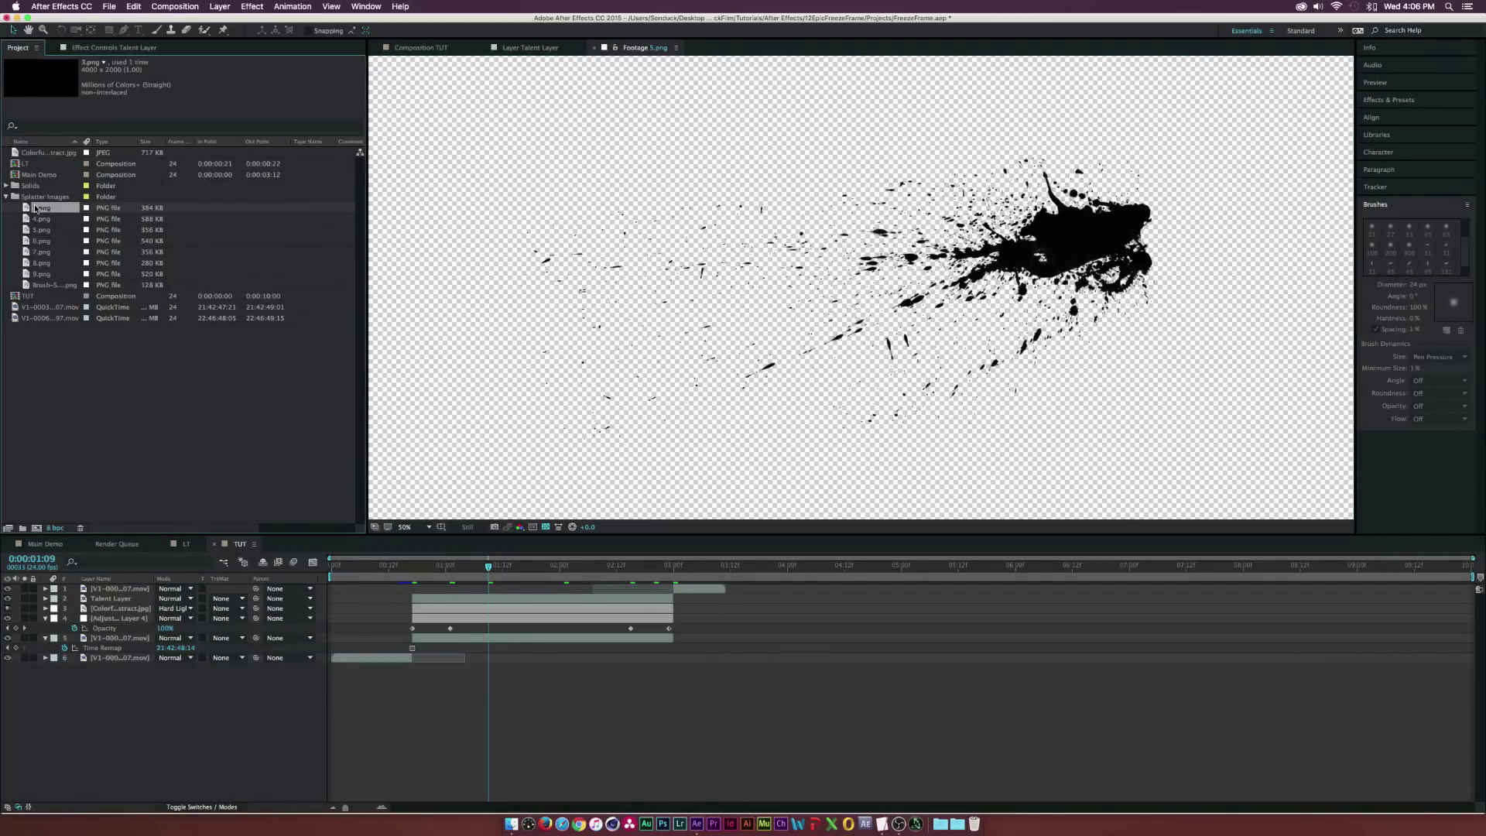
pyautogui.click(436, 51)
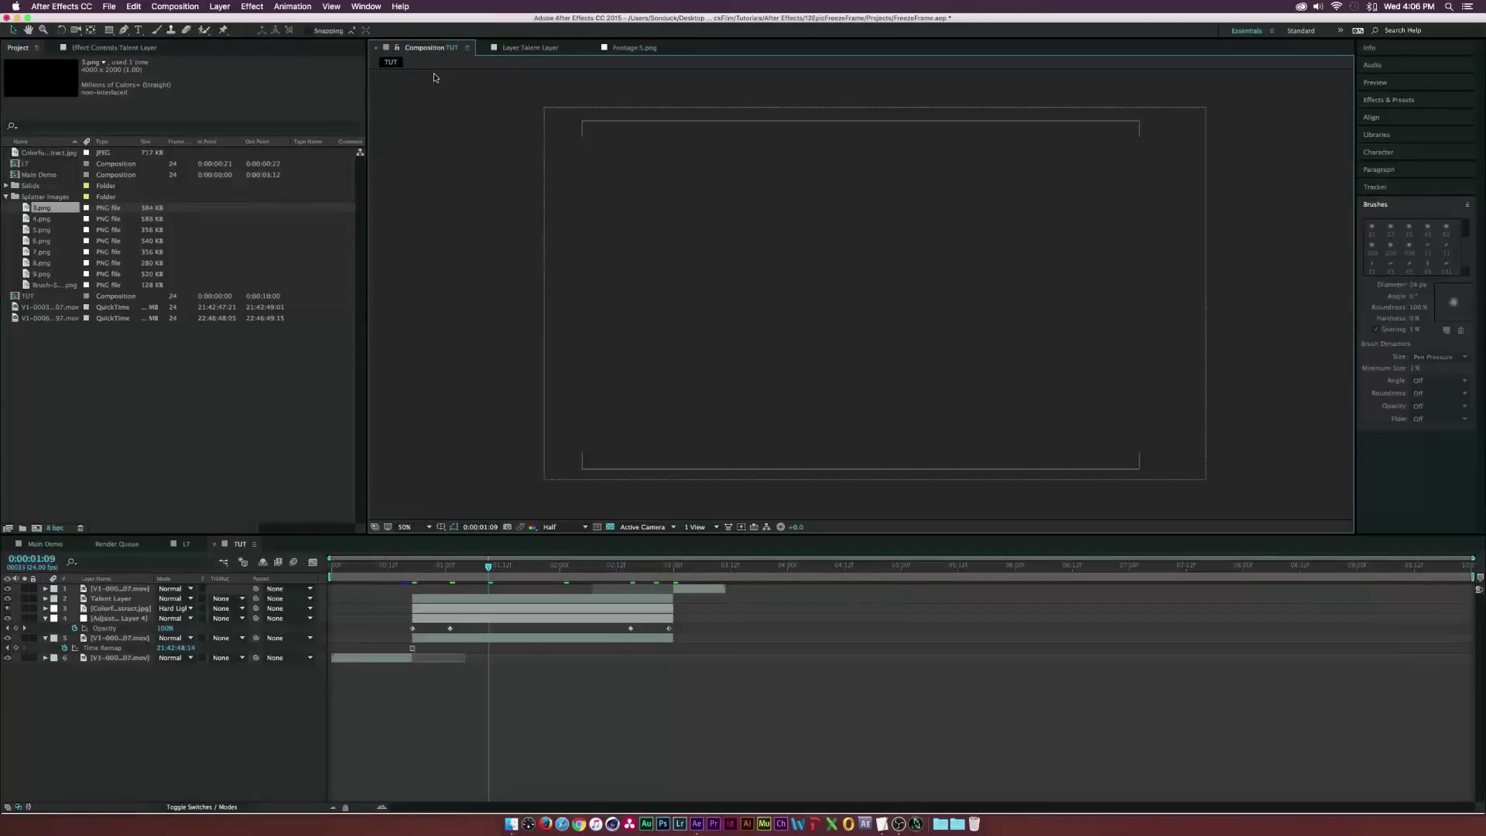
pyautogui.click(492, 564)
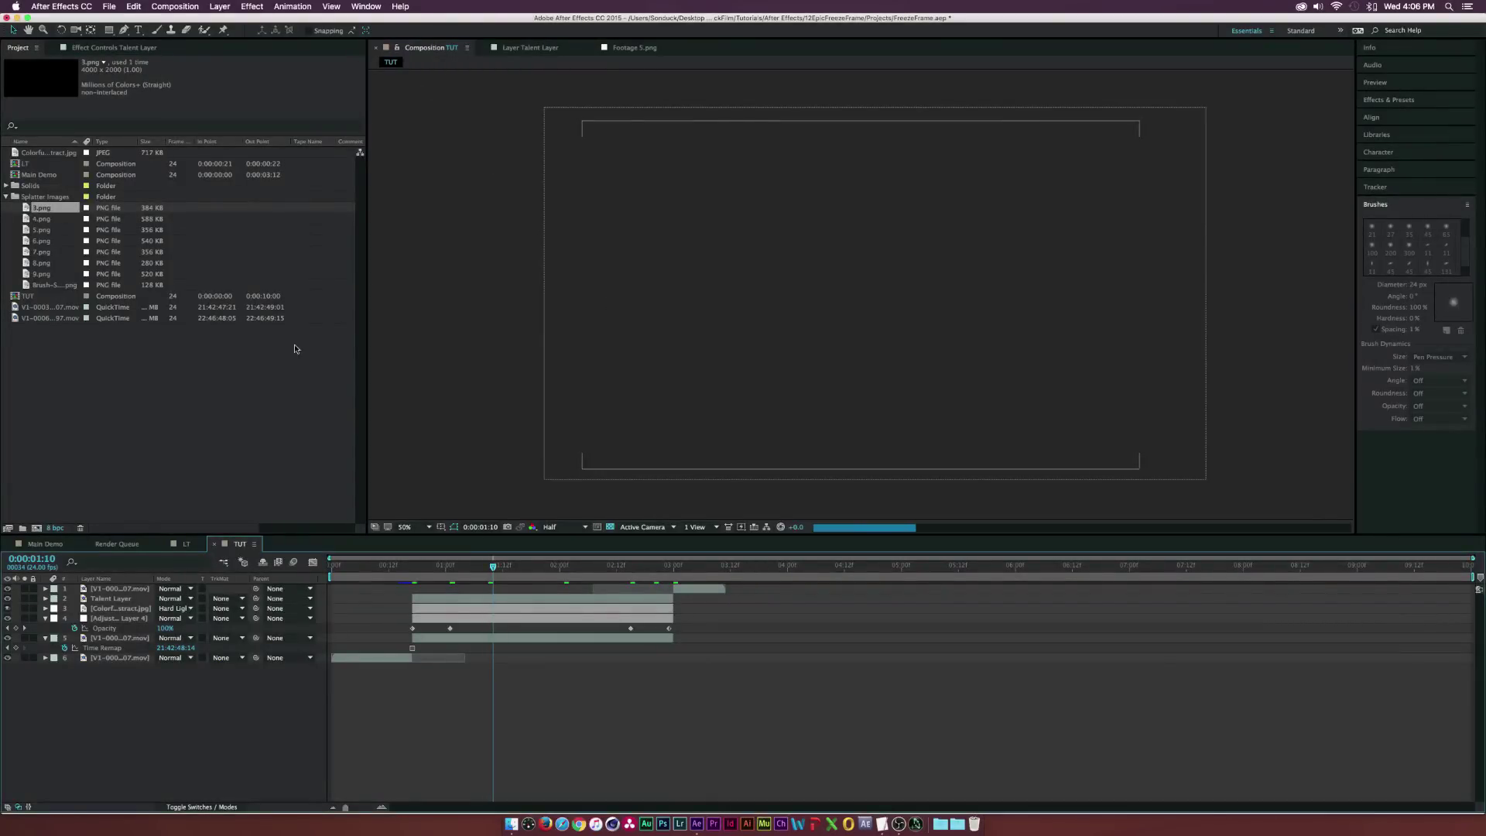
pyautogui.moveTo(106, 555); pyautogui.dragTo(112, 596)
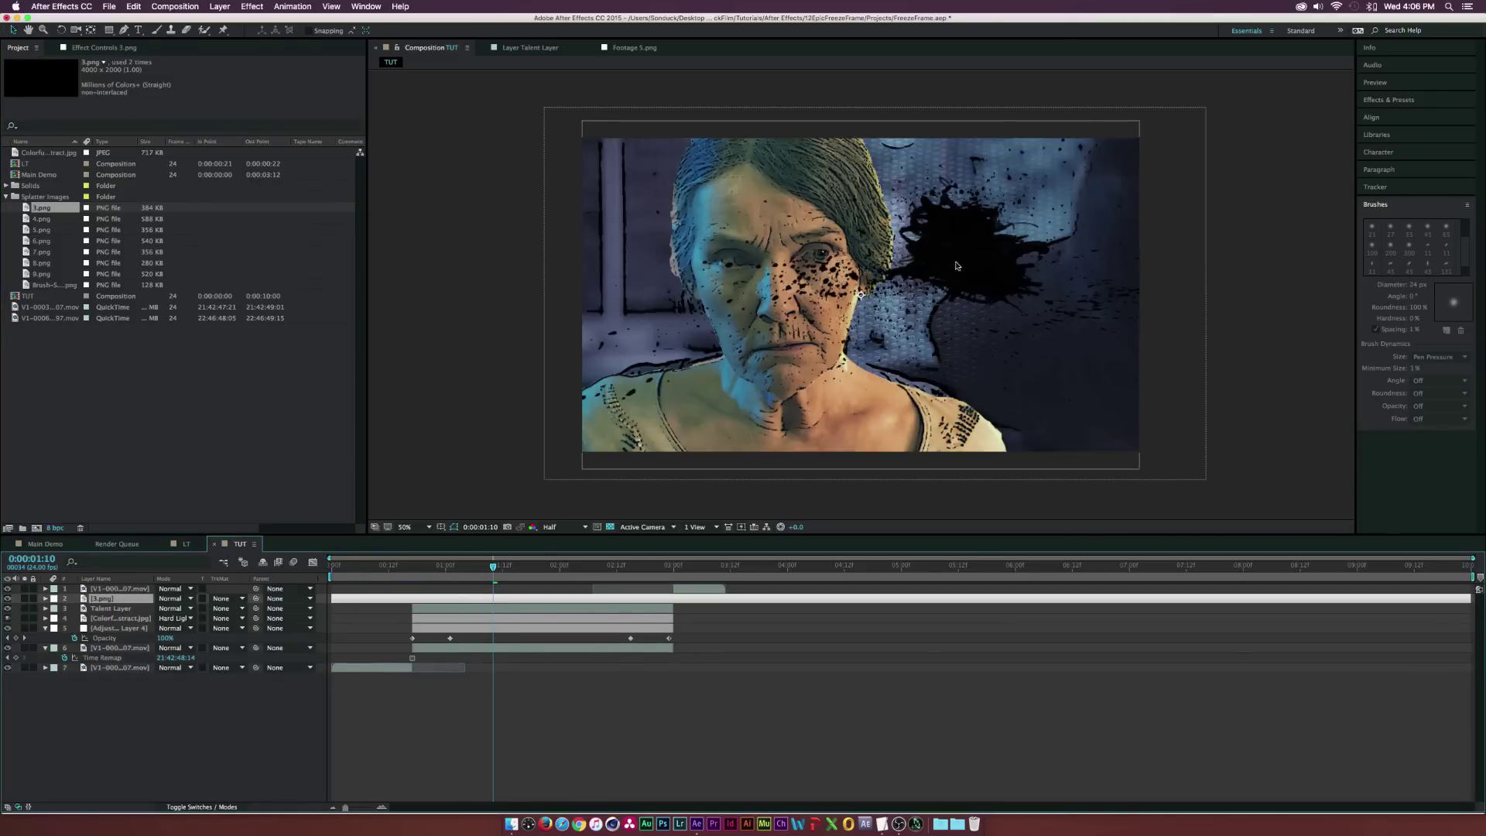
pyautogui.moveTo(953, 264); pyautogui.dragTo(1075, 423)
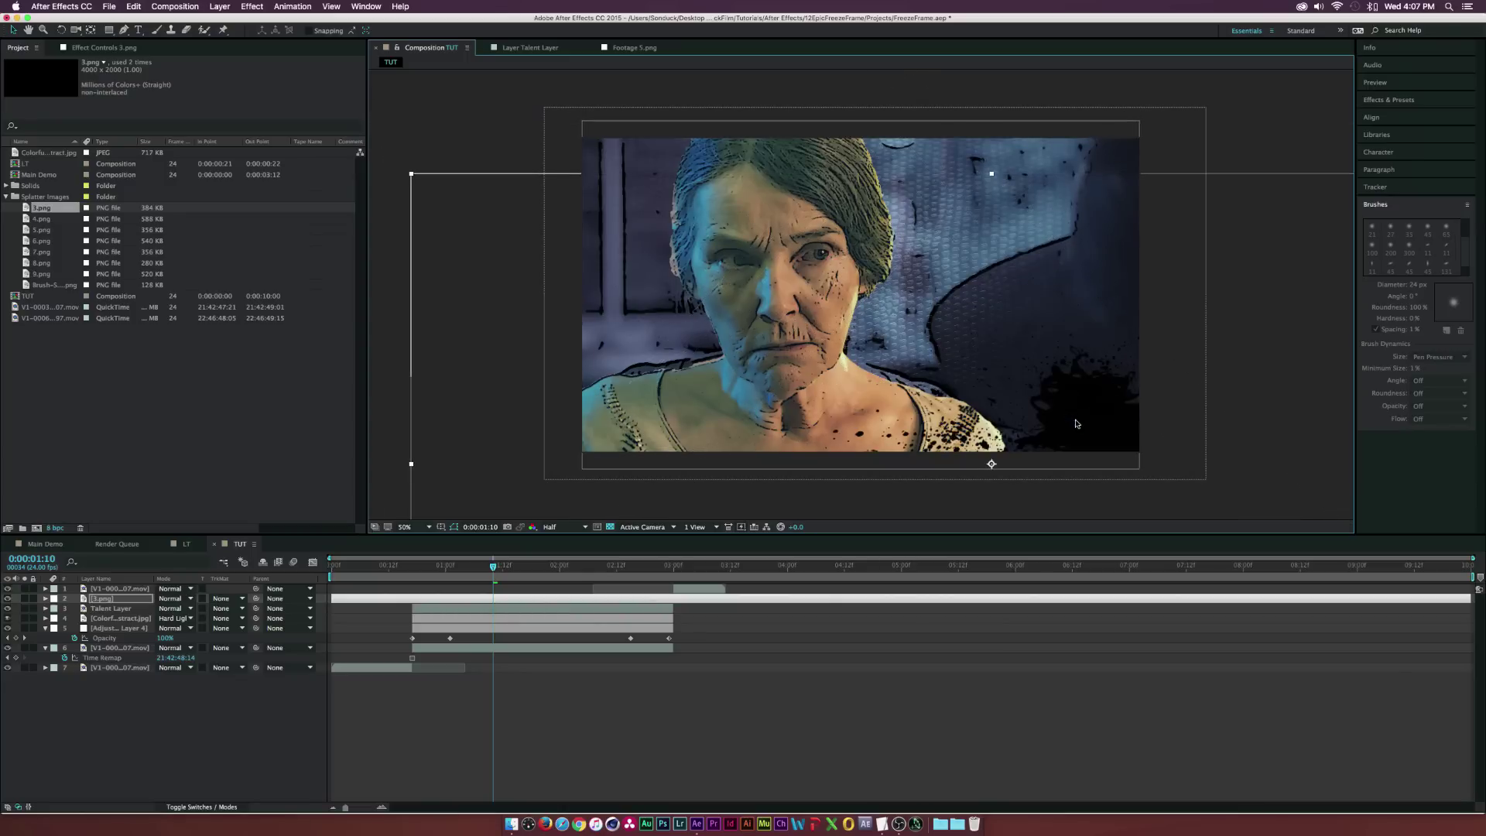
# Set the preview resolution to Third and turn off the Cartoon effects on the adjustment layer and the Talent Layer
pyautogui.click(552, 529)
pyautogui.click(562, 578)
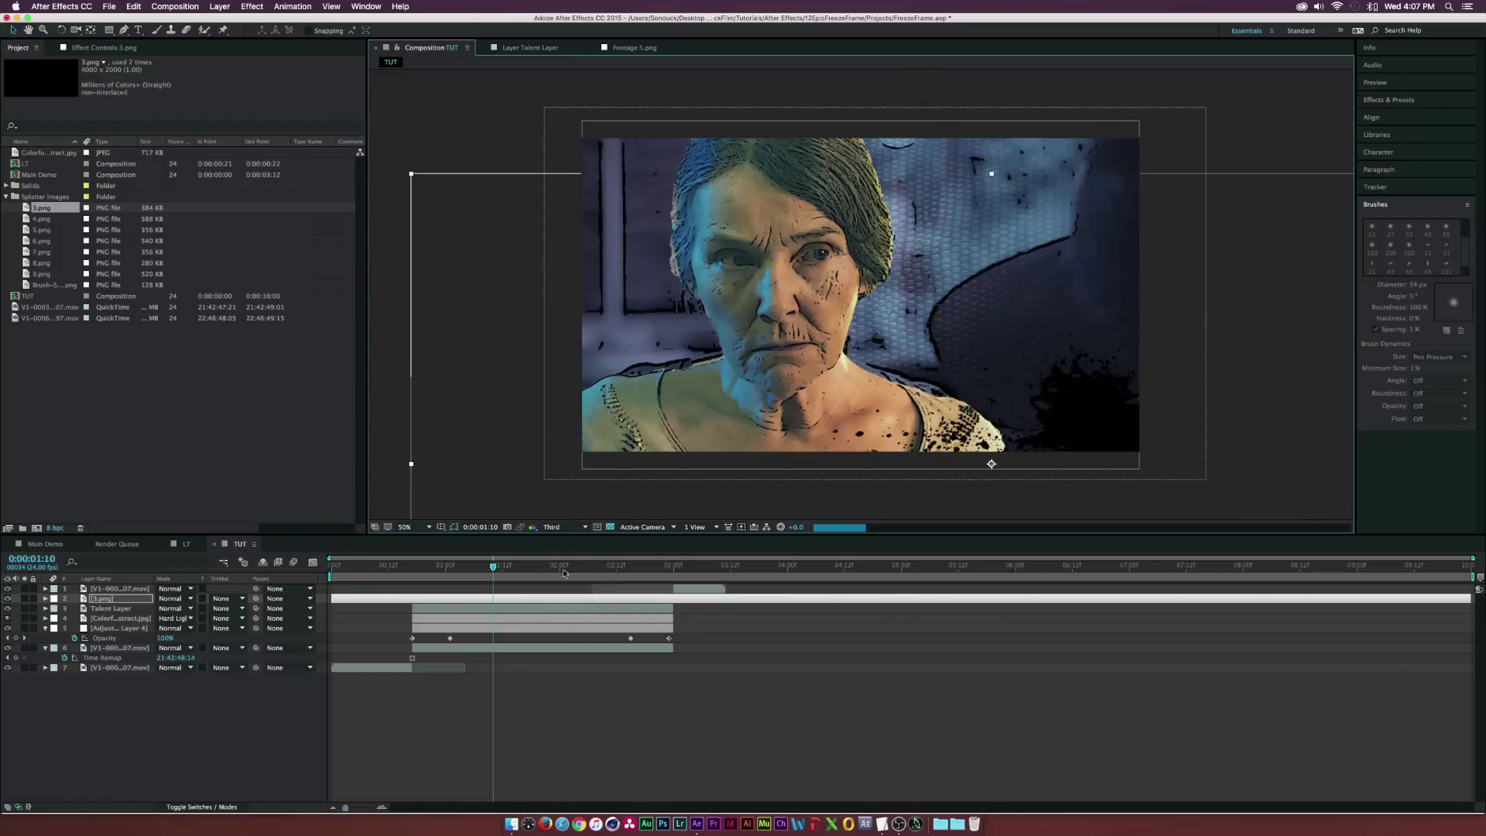
pyautogui.click(110, 628)
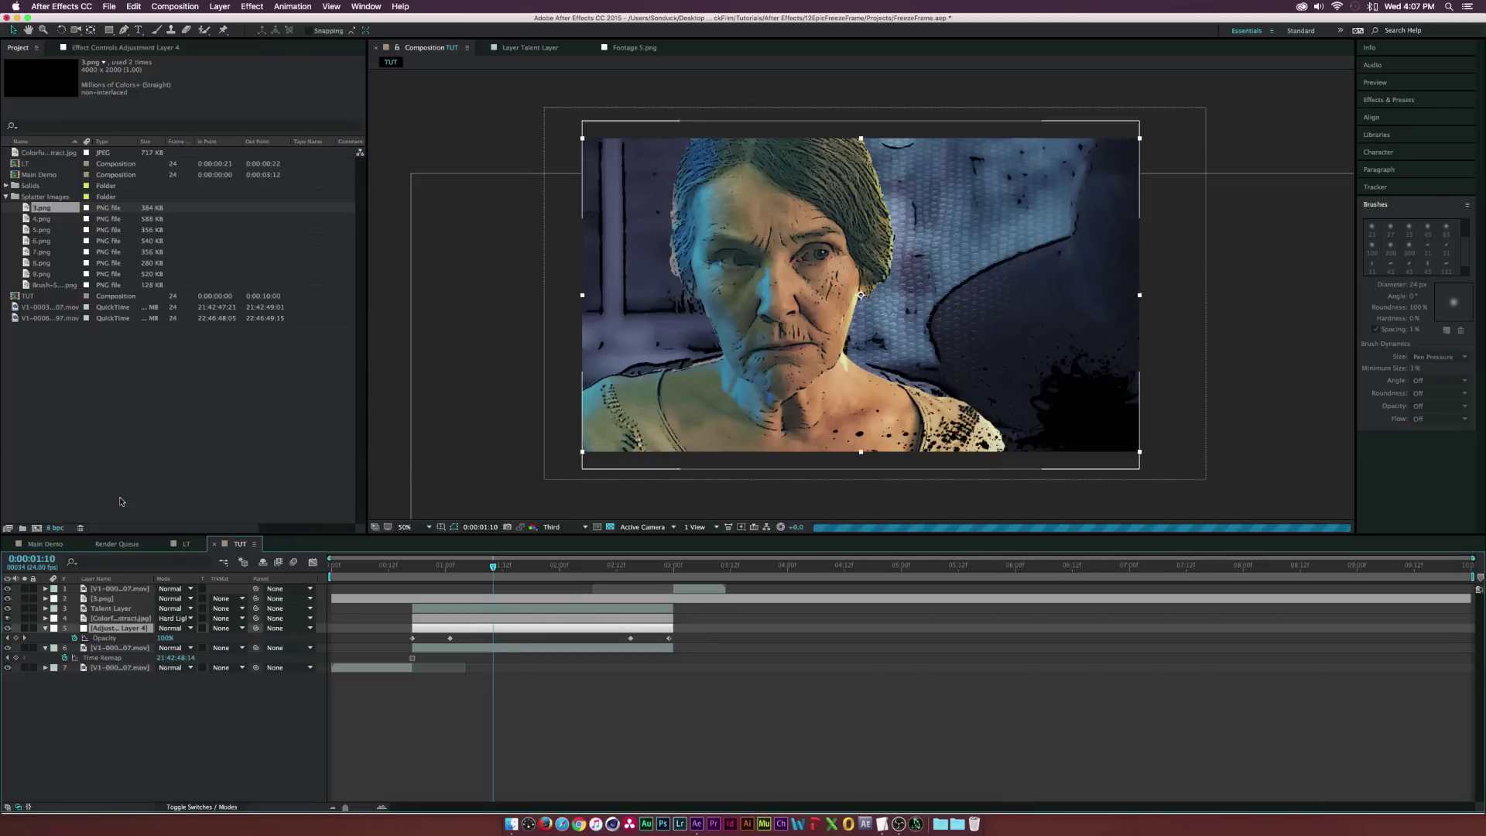
pyautogui.click(113, 49)
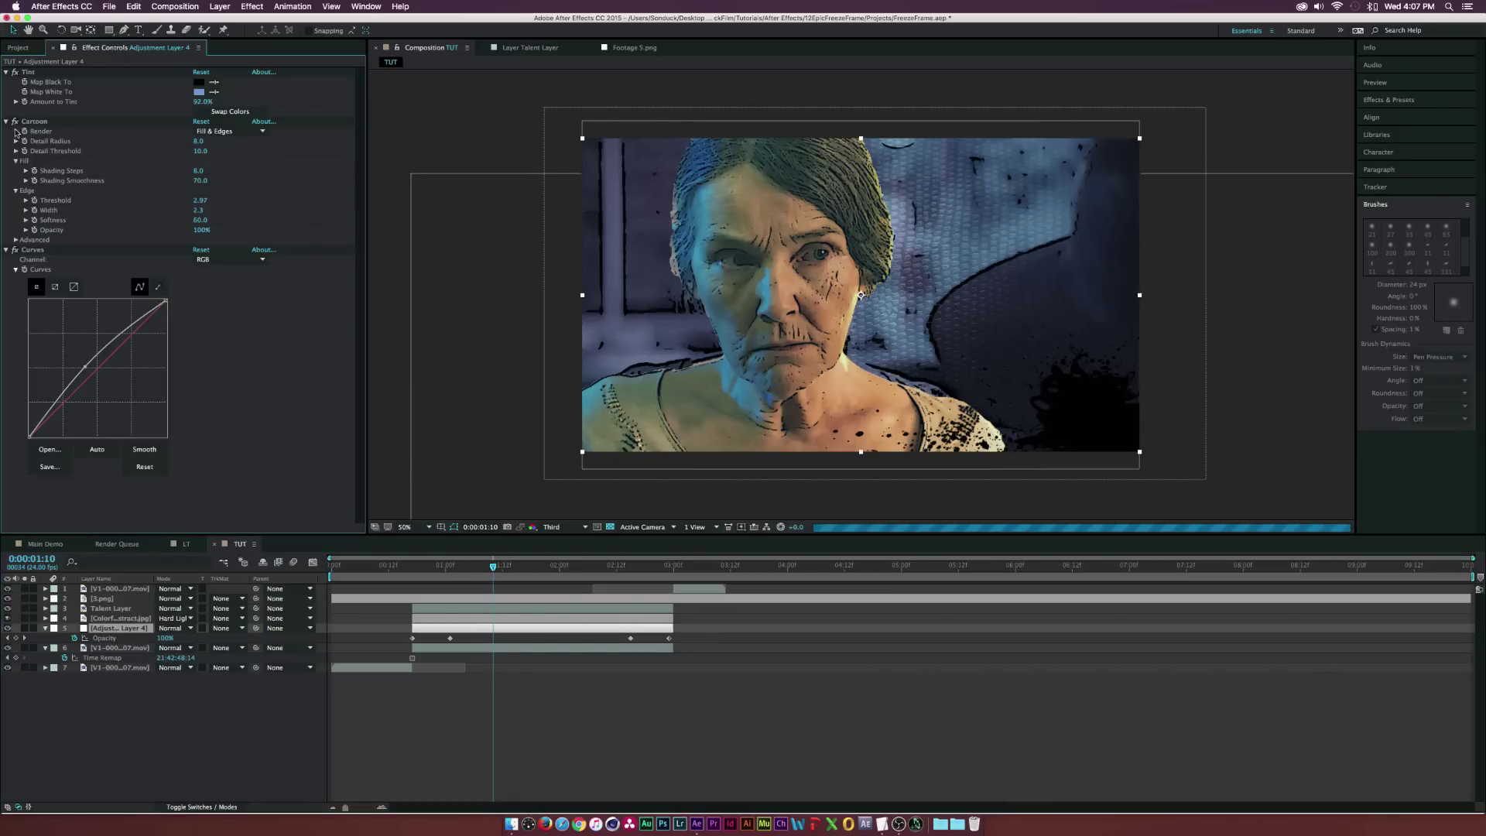
pyautogui.click(110, 611)
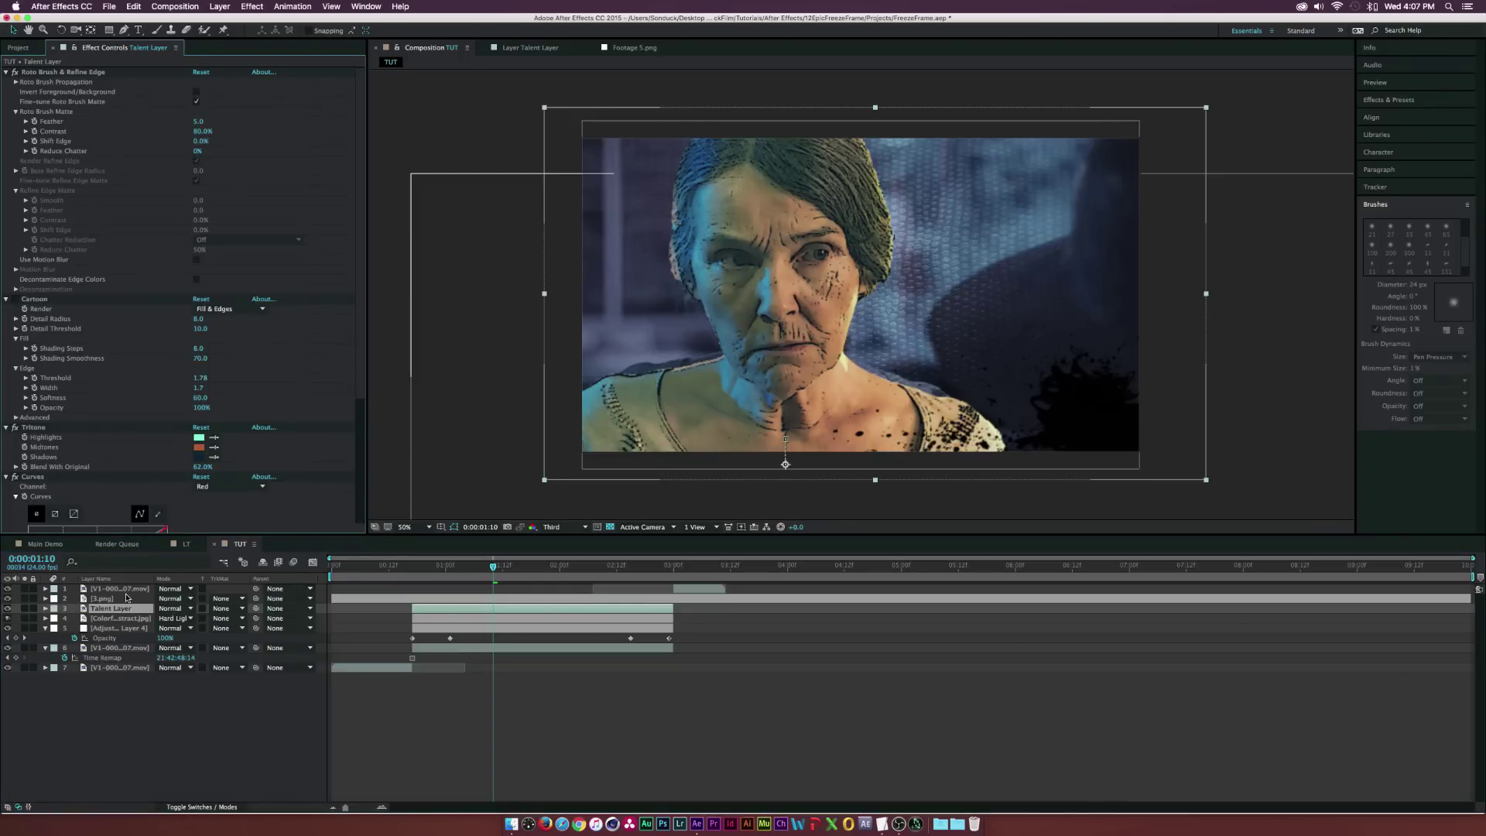
# Apply a Tint effect to the 3.png layer and map its black to bright green
pyautogui.click(114, 599)
pyautogui.press('r')
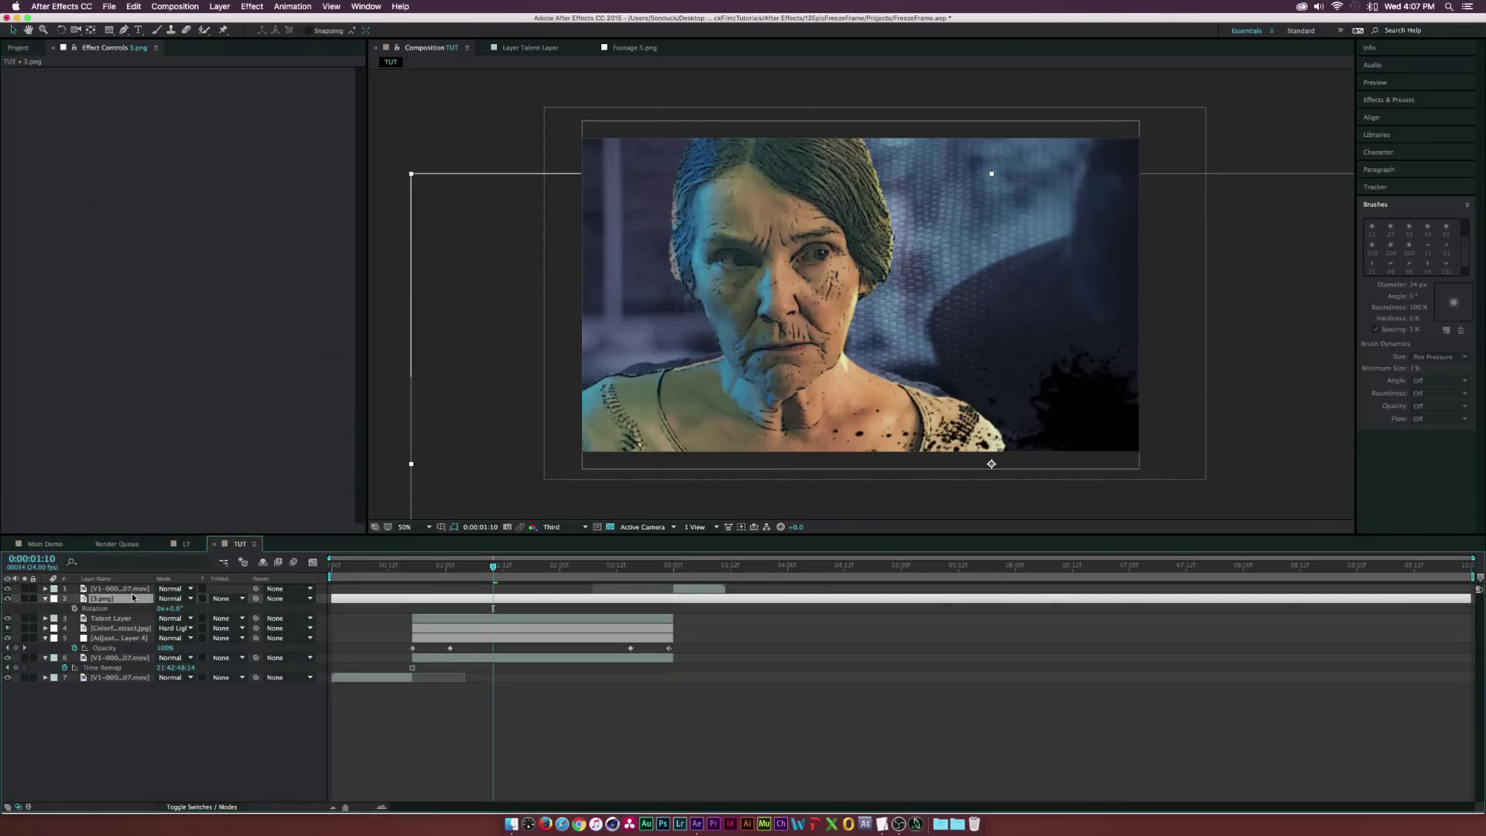
pyautogui.click(246, 5)
pyautogui.moveTo(310, 115)
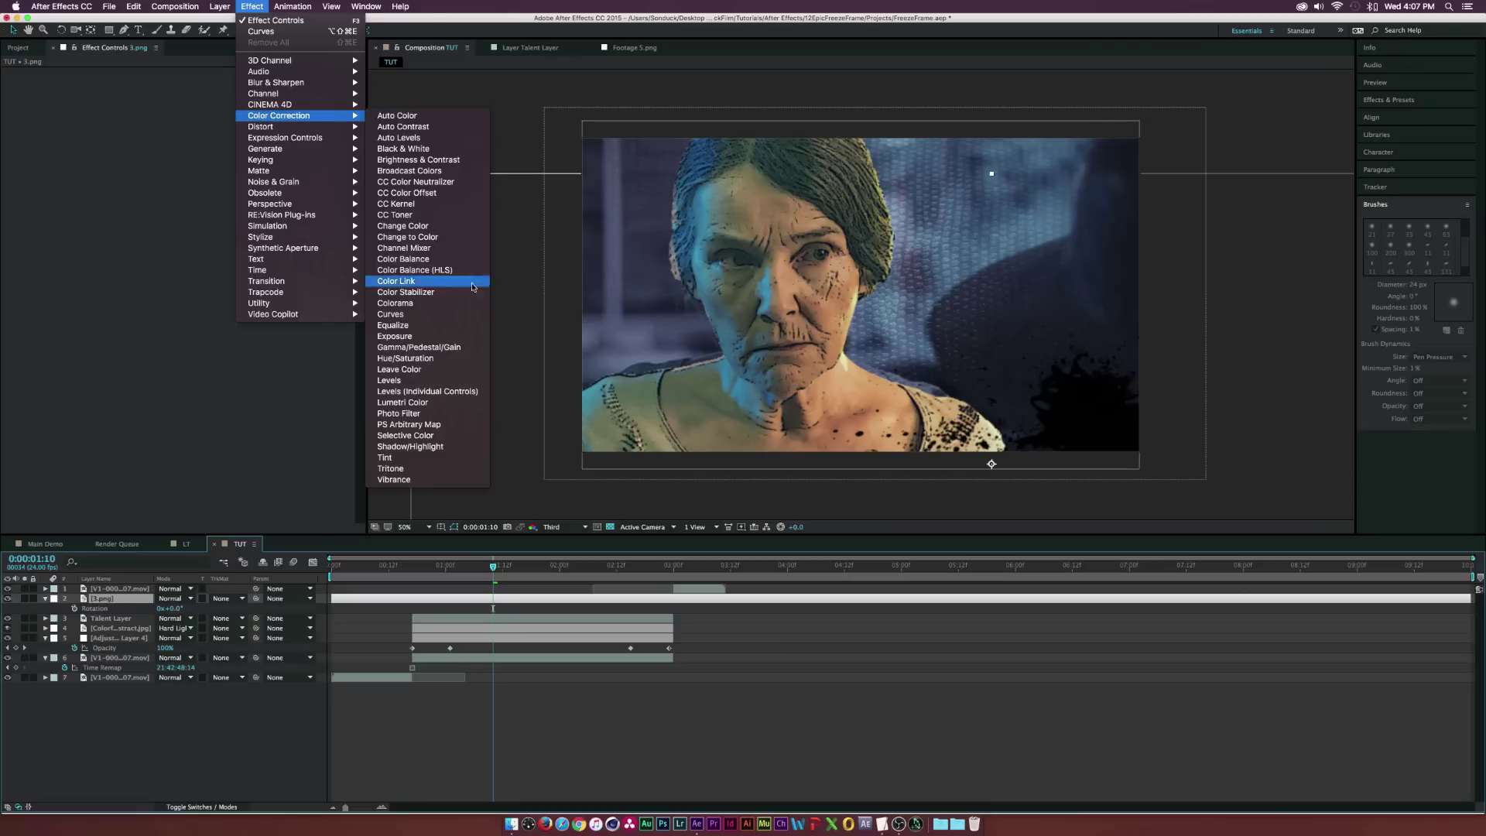
pyautogui.click(406, 458)
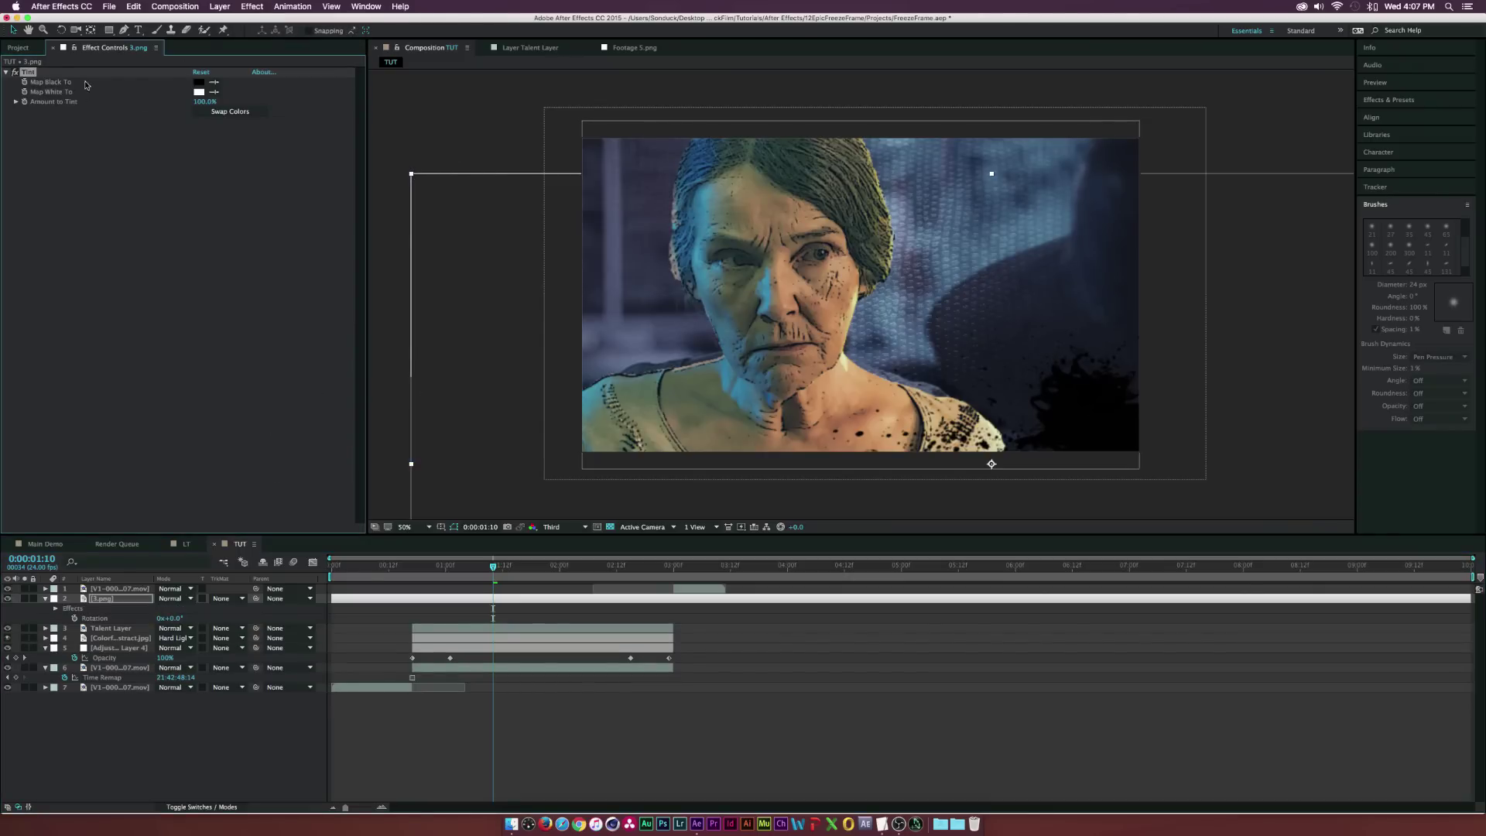
pyautogui.click(197, 82)
pyautogui.click(121, 126)
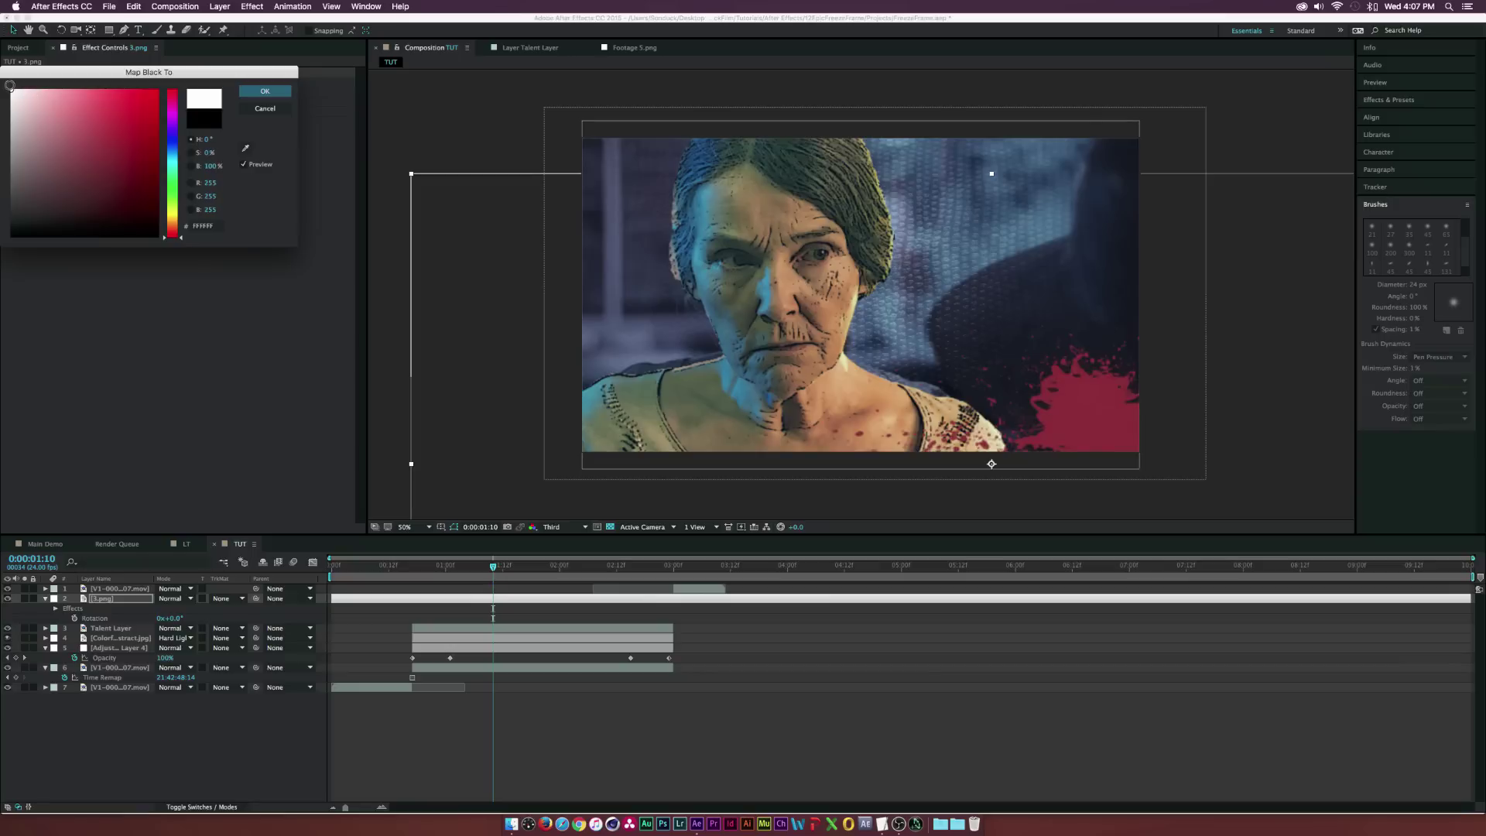
pyautogui.click(176, 188)
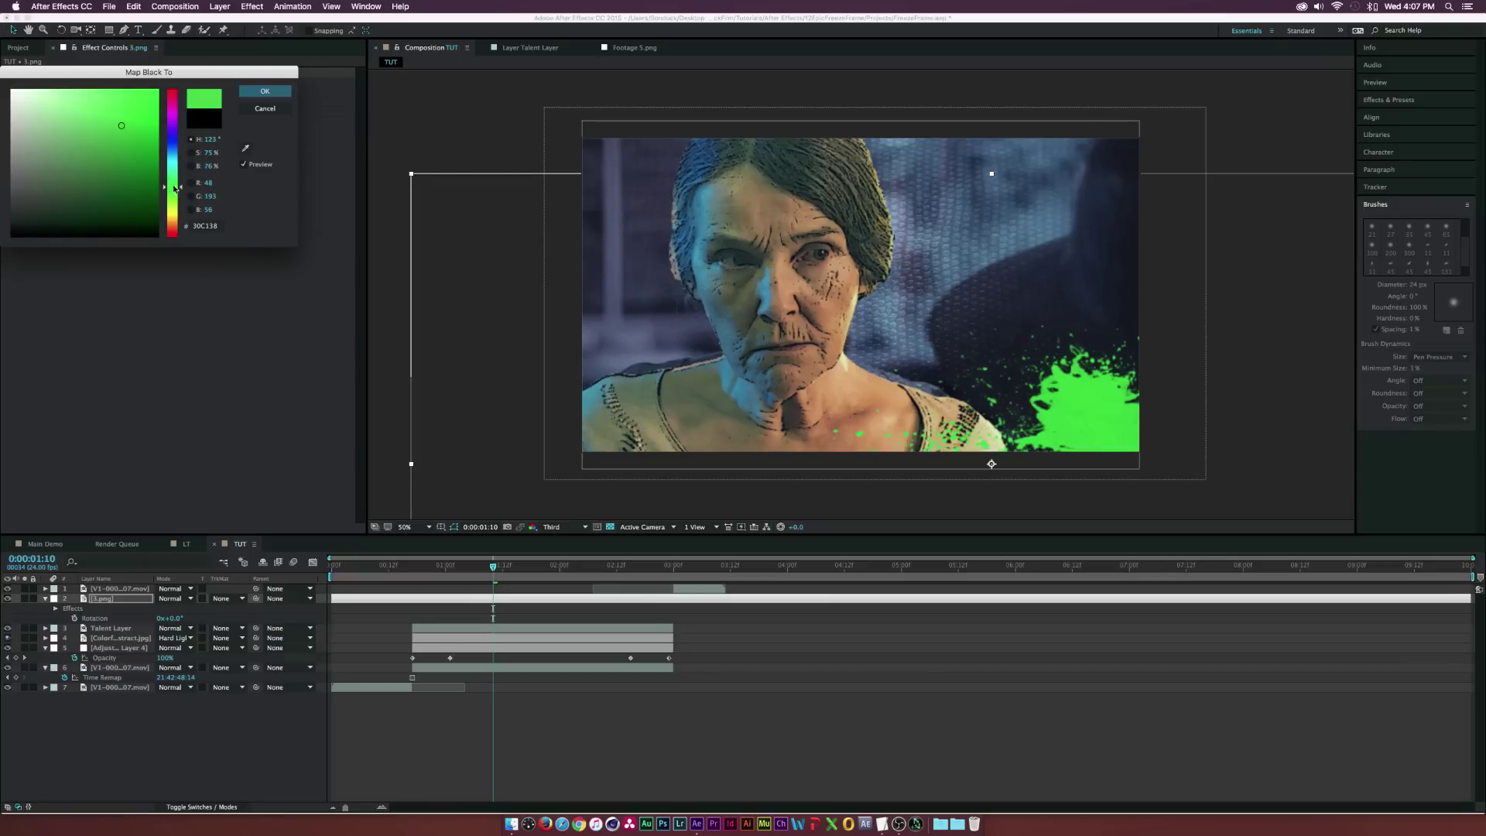
pyautogui.click(262, 93)
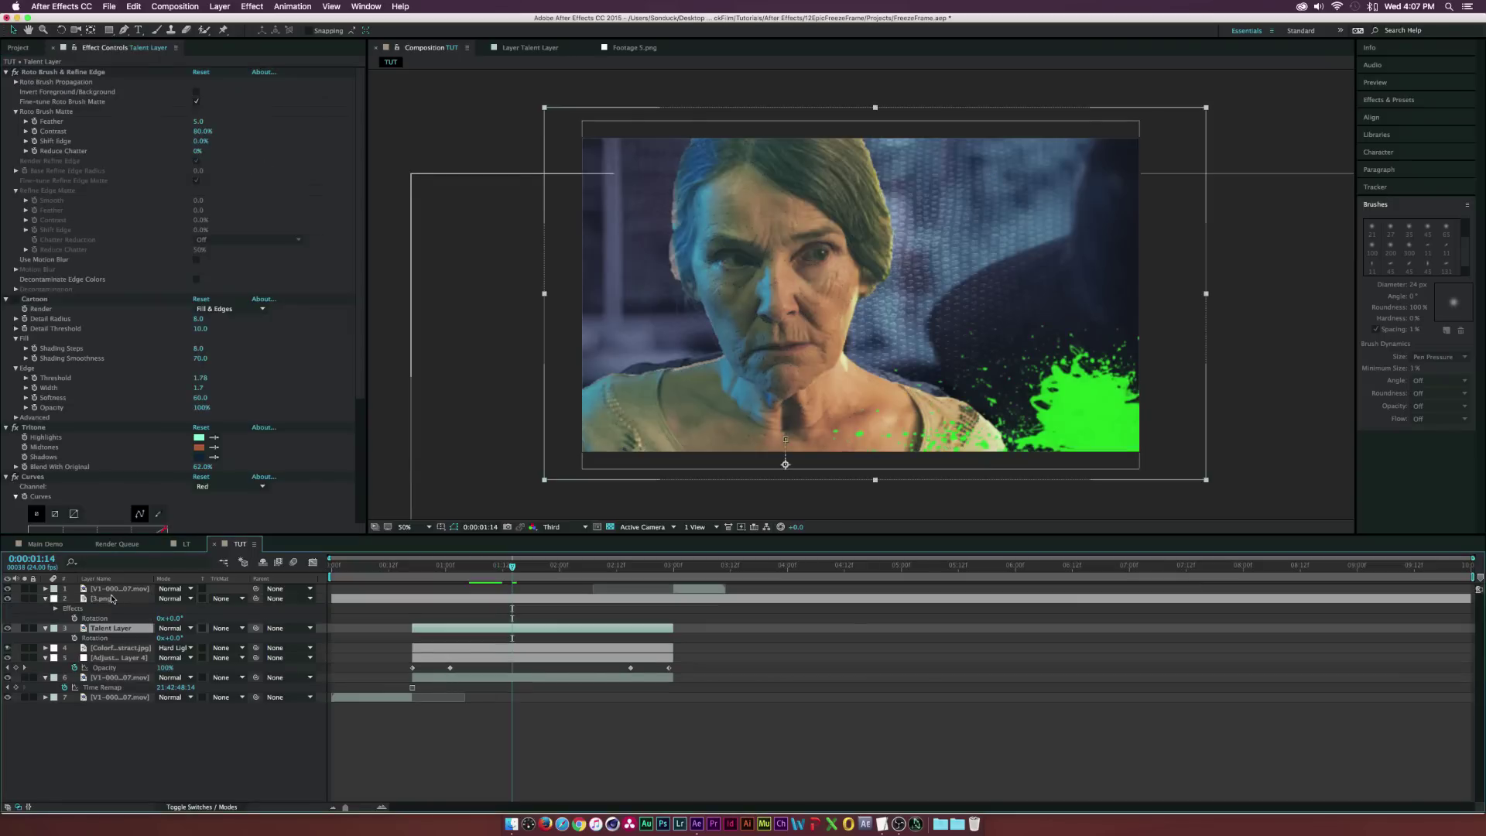
# Rotate the green 3.png splatter to 36° and reposition it in the frame's lower-right corner
pyautogui.click(108, 598)
pyautogui.press('r')
pyautogui.press('r')
pyautogui.moveTo(174, 611); pyautogui.dragTo(1089, 453)
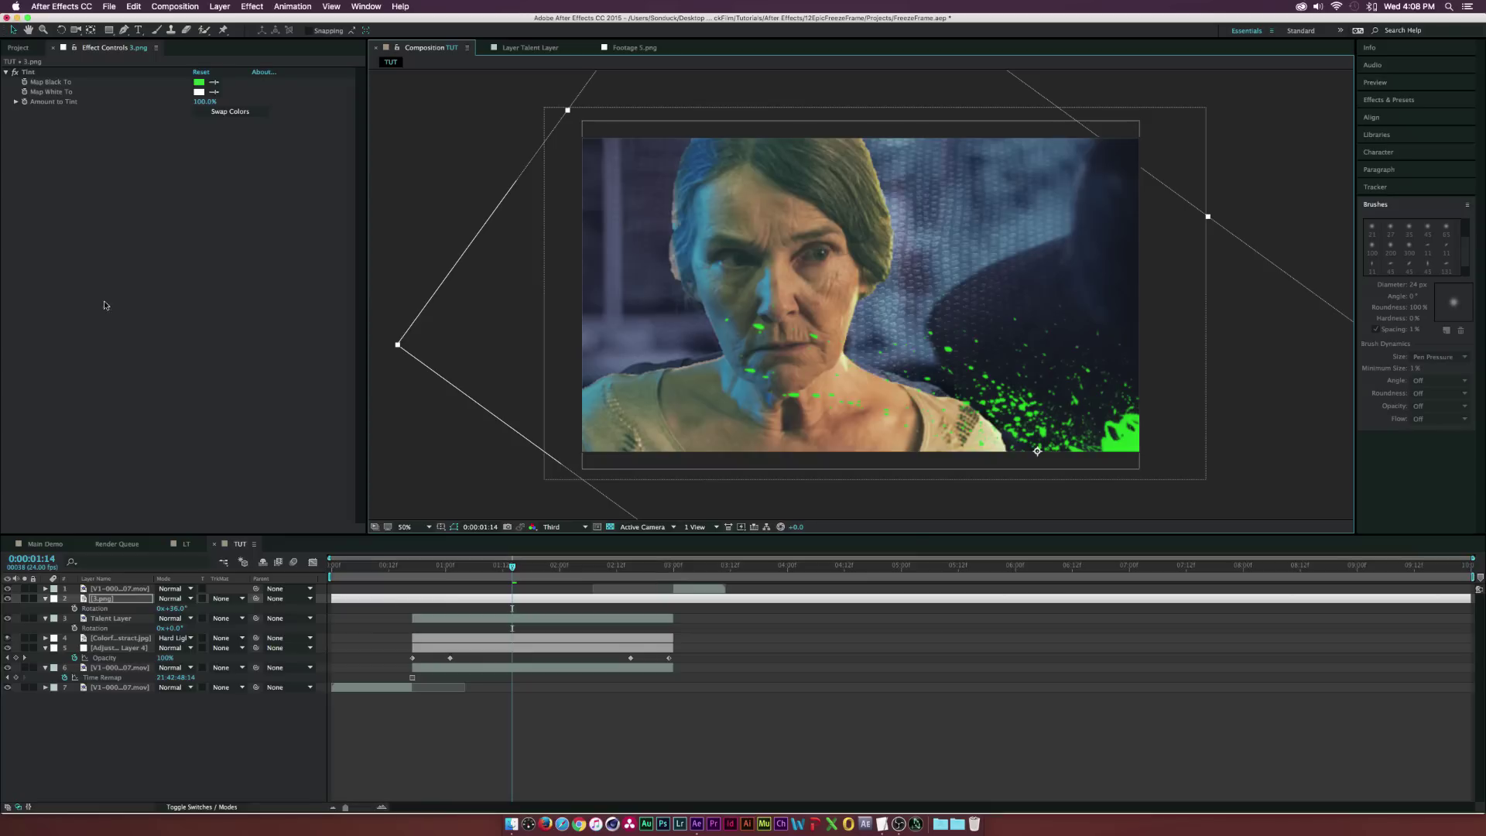
# Add 4.png to the composition above 3.png and move its splatter to the frame's upper-right corner
pyautogui.click(17, 48)
pyautogui.moveTo(41, 219); pyautogui.dragTo(108, 594)
pyautogui.moveTo(903, 342); pyautogui.dragTo(1094, 155)
# Apply a Tint effect to the 4.png layer and map its black to white
pyautogui.click(258, 6)
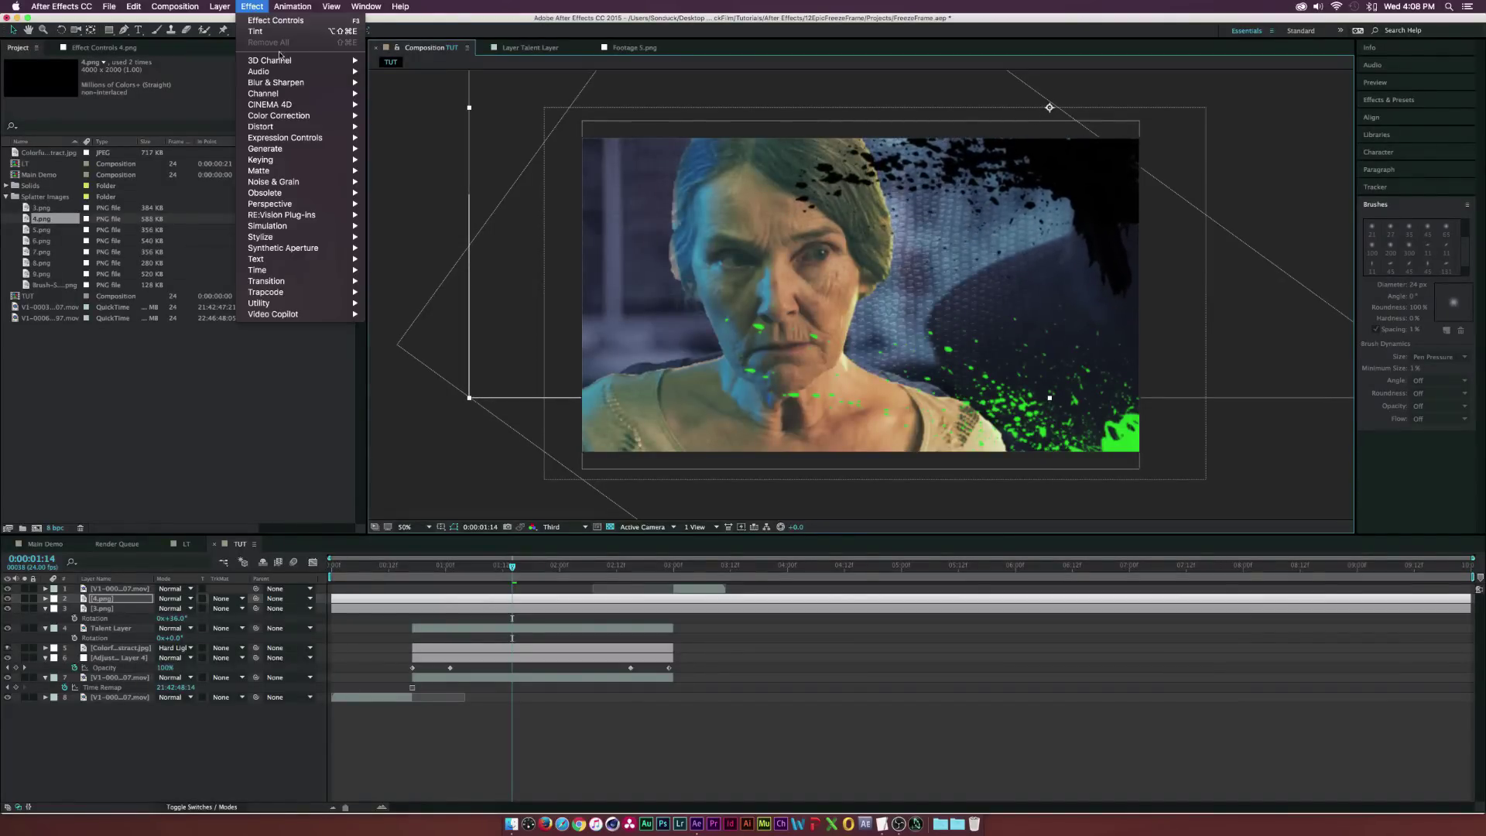
pyautogui.moveTo(294, 115)
pyautogui.click(399, 458)
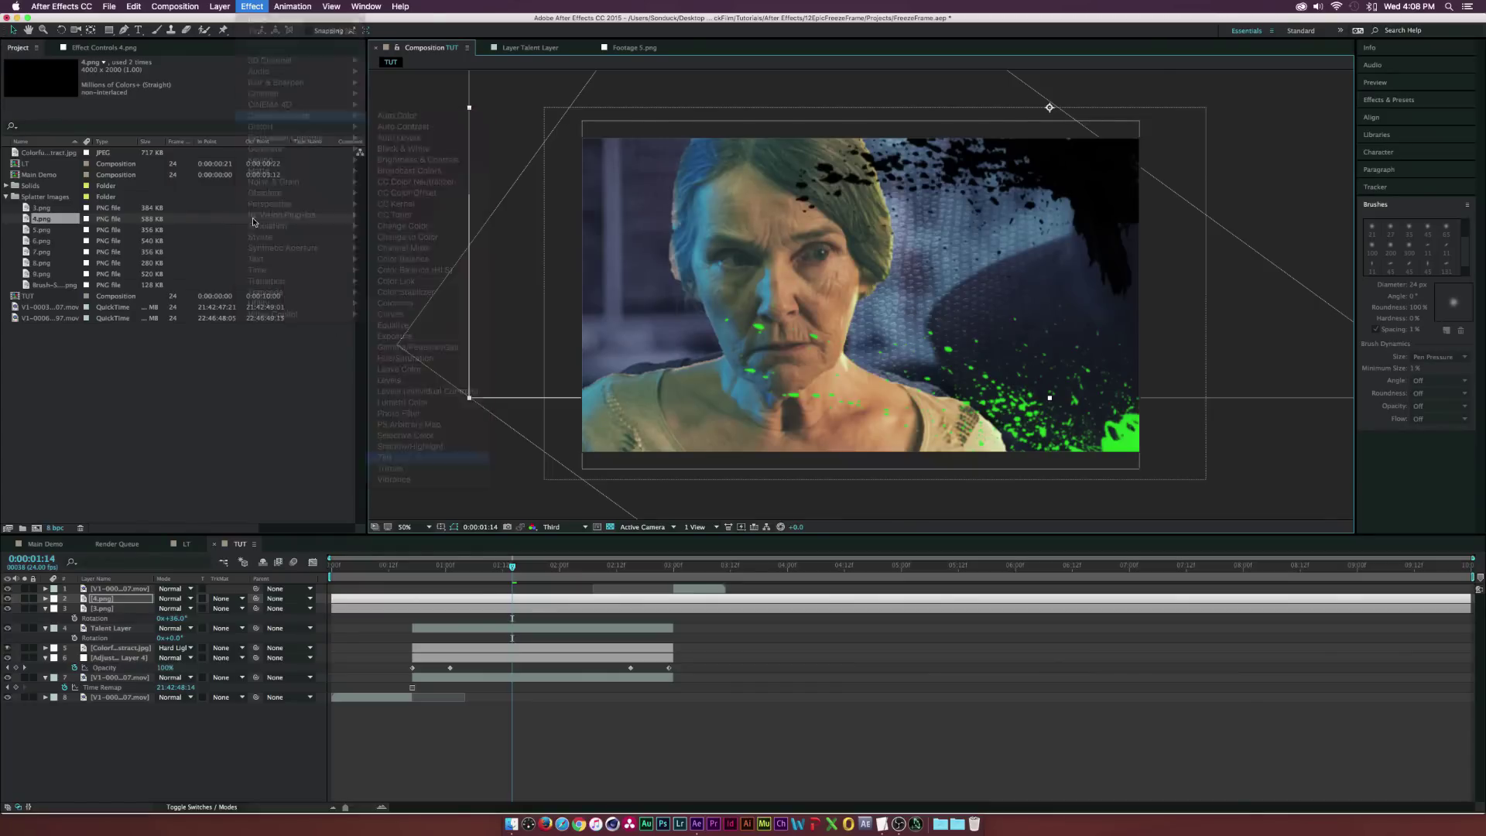
pyautogui.click(201, 85)
pyautogui.moveTo(135, 158); pyautogui.dragTo(10, 90)
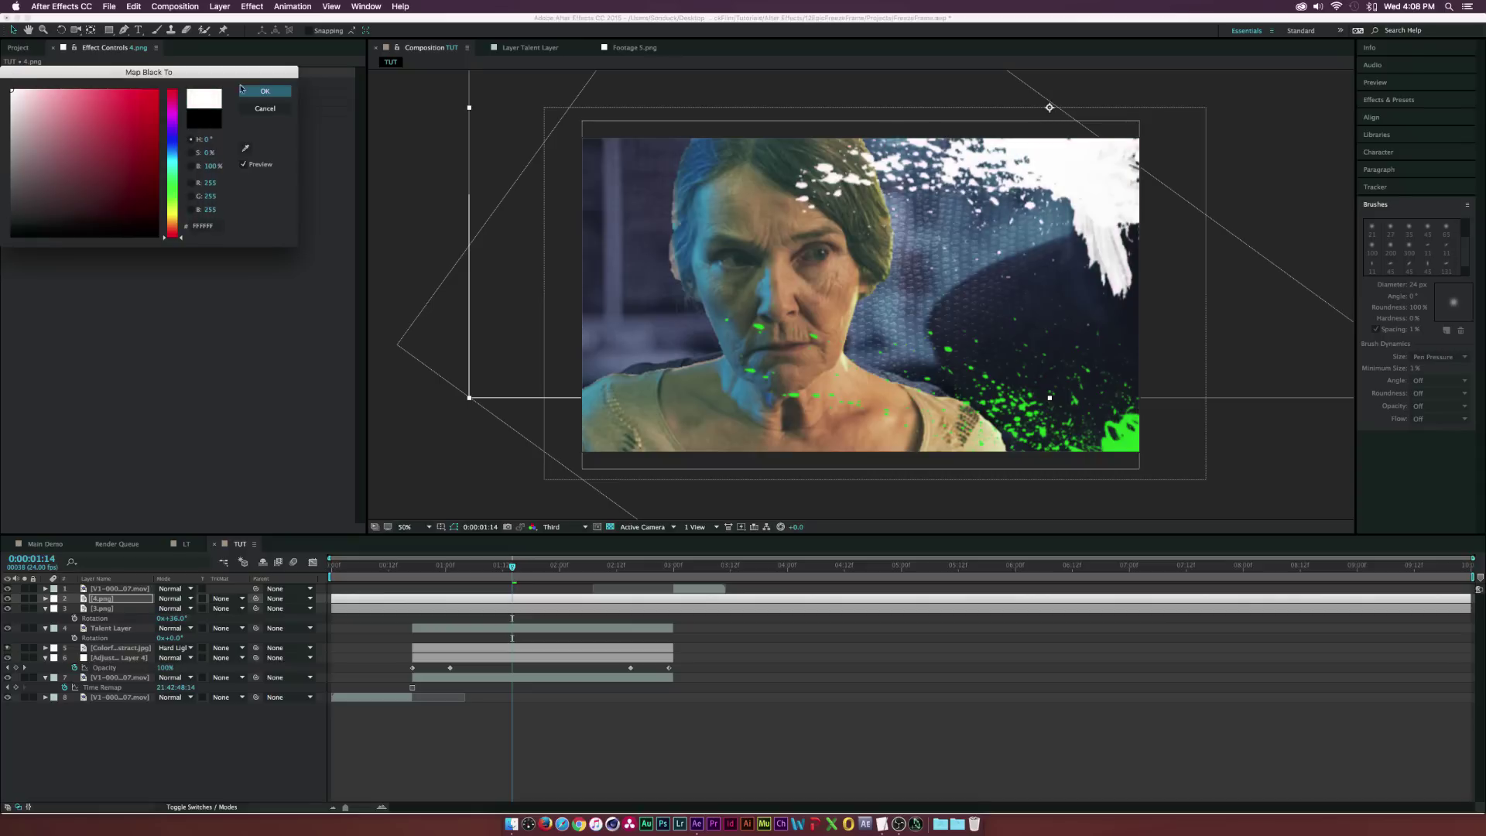
pyautogui.click(265, 90)
# Add 5.png below the Talent Layer, scale it to 65%, and move it toward the frame's lower-left corner
pyautogui.click(18, 47)
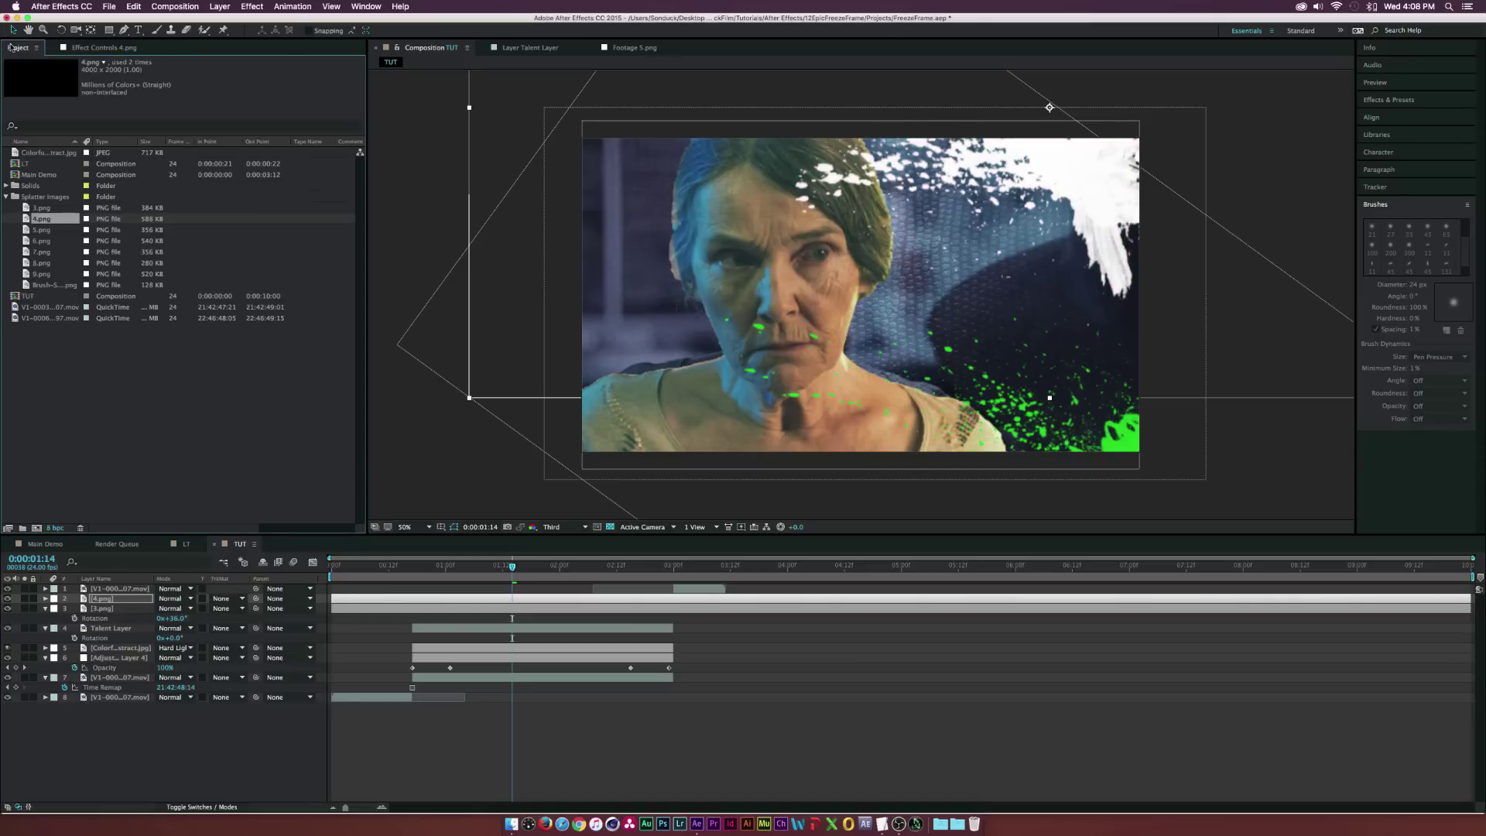
pyautogui.moveTo(41, 230); pyautogui.dragTo(112, 639)
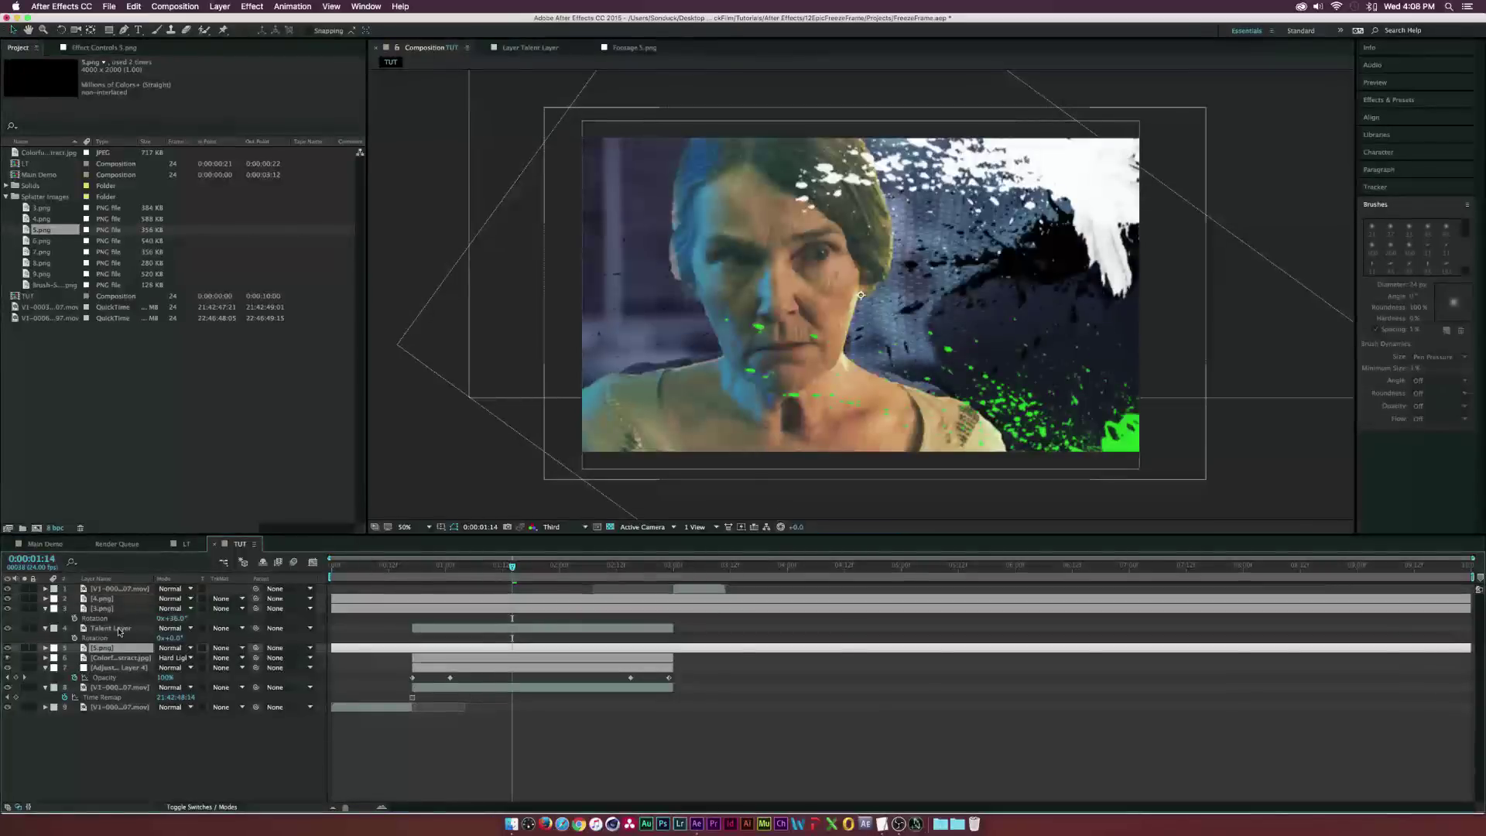
pyautogui.press('s')
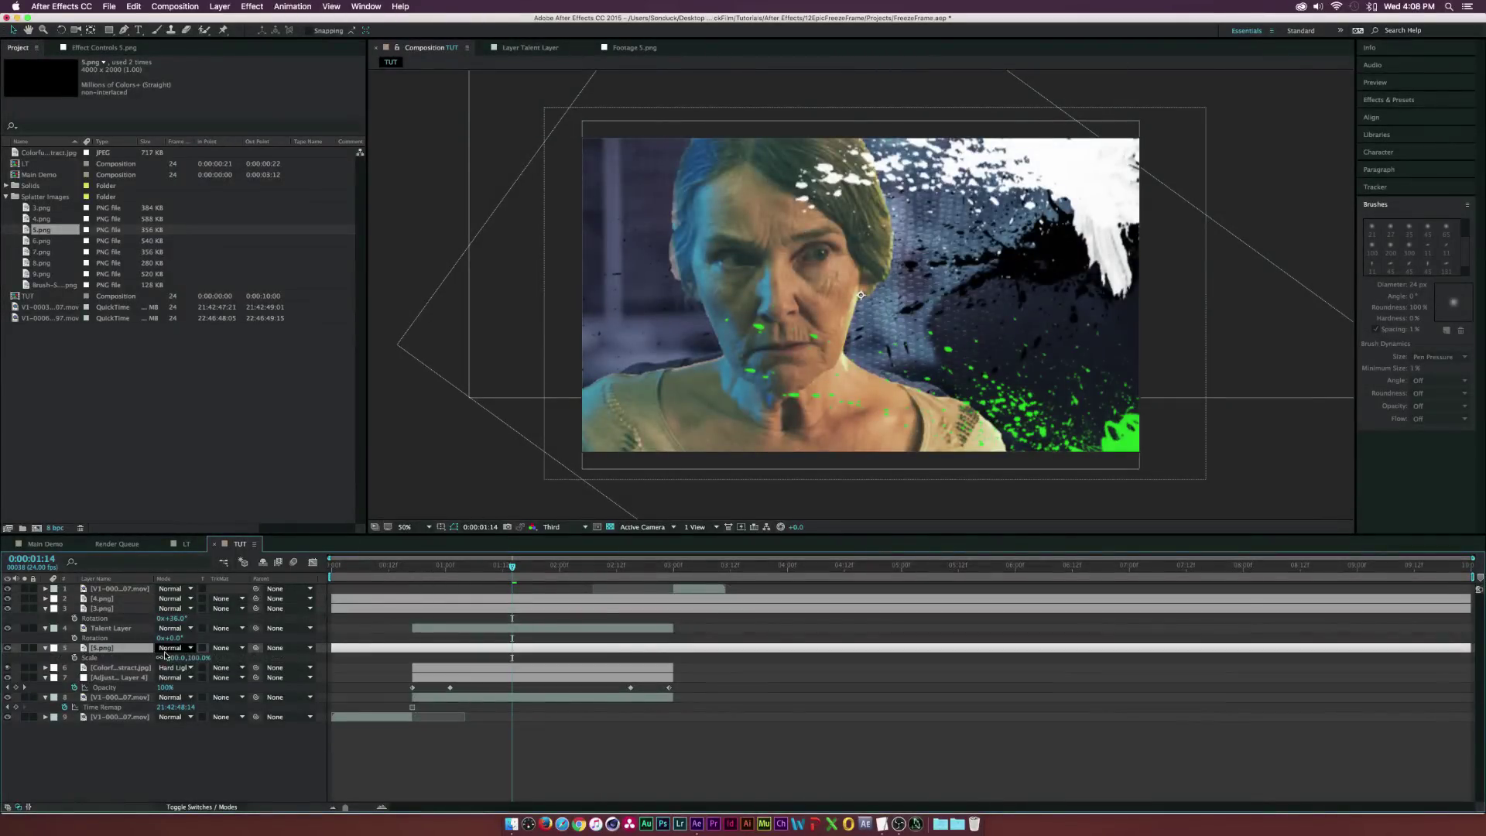
pyautogui.moveTo(174, 658)
pyautogui.mouseDown()
pyautogui.moveTo(133, 657)
pyautogui.moveTo(145, 657)
pyautogui.mouseUp()
pyautogui.moveTo(993, 271); pyautogui.dragTo(634, 443)
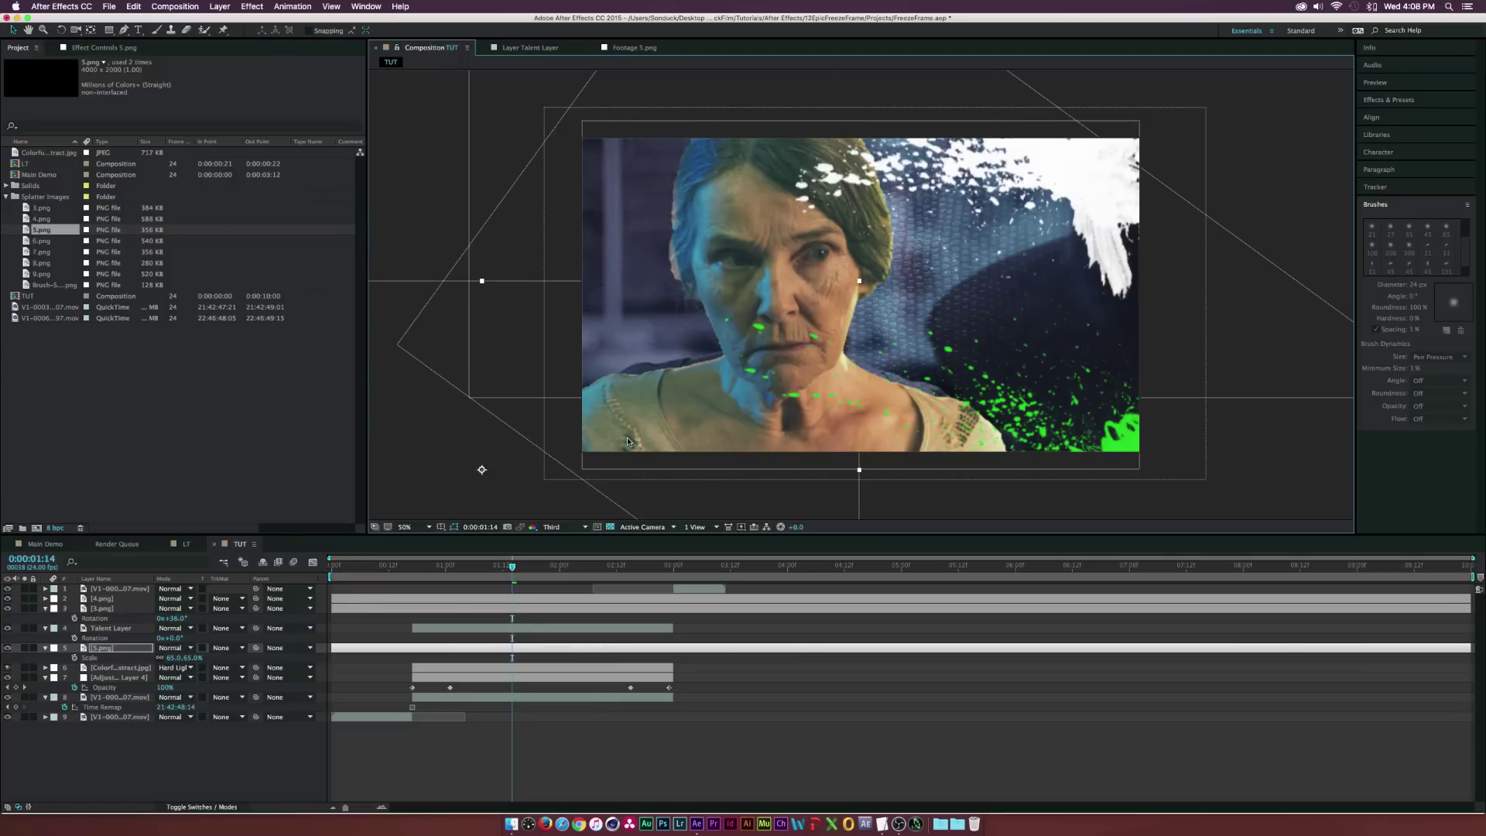
# Move the 5.png layer above 4.png, rotate it to 150°, and place its splatter in the frame's lower-left corner
pyautogui.moveTo(91, 652); pyautogui.dragTo(245, 617)
pyautogui.press('r')
pyautogui.moveTo(570, 457); pyautogui.dragTo(705, 316)
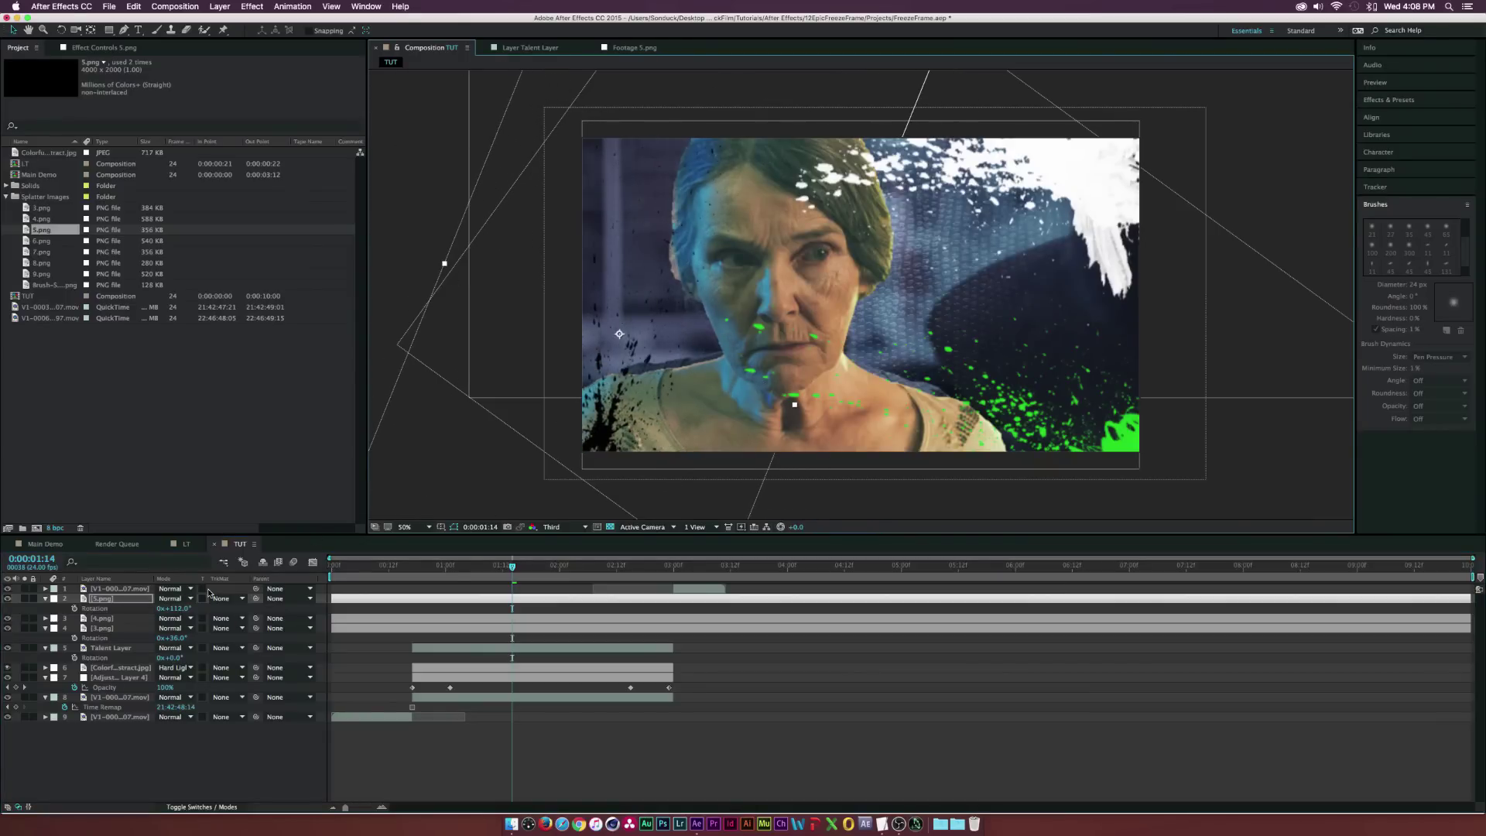
pyautogui.moveTo(183, 611); pyautogui.dragTo(208, 613)
pyautogui.moveTo(545, 440); pyautogui.dragTo(597, 472)
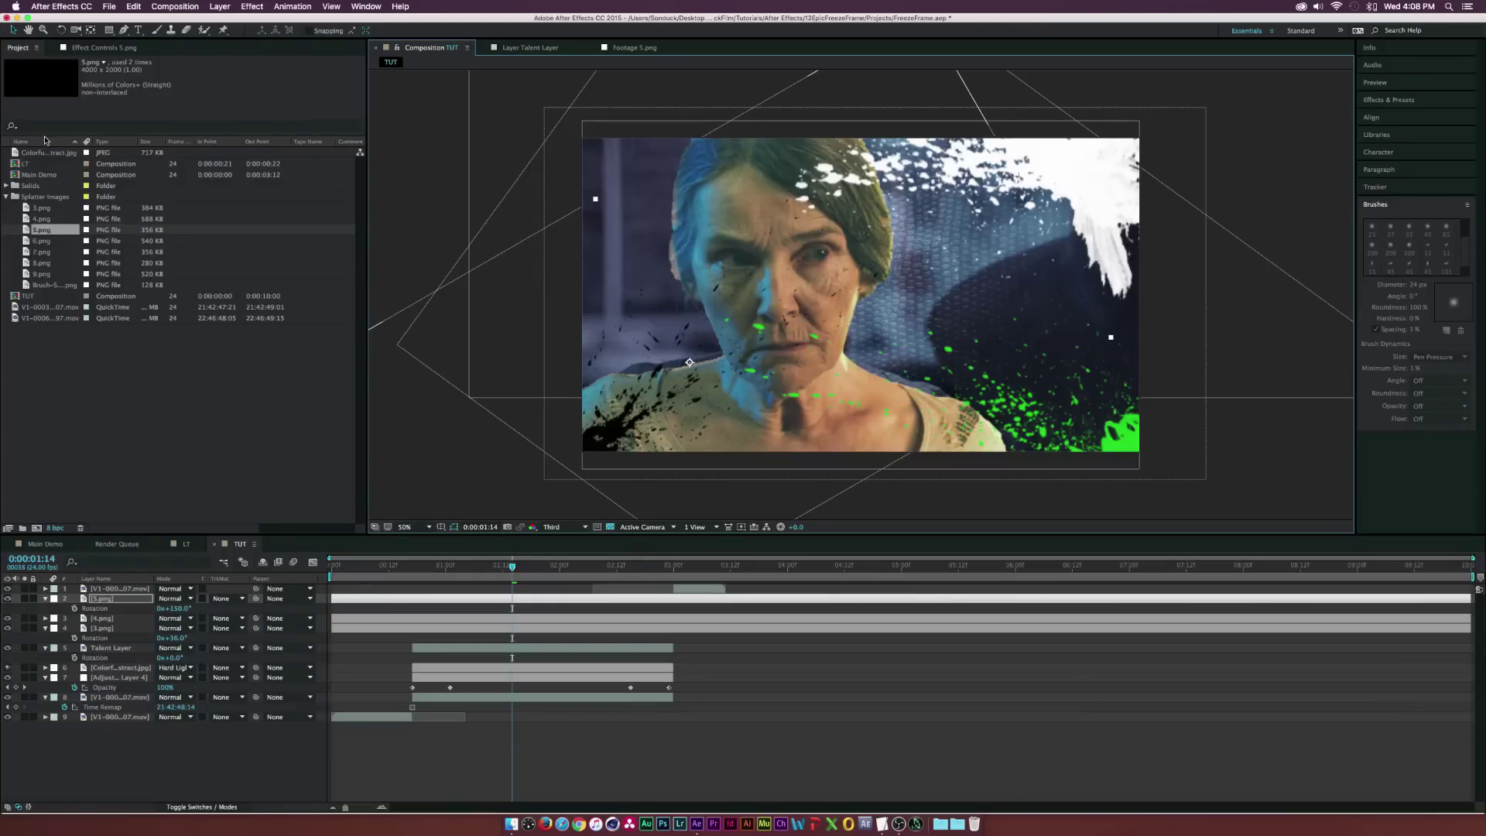
# Add 6.png below the Talent Layer, shifted toward the frame's left side, and apply a Tint effect mapping its black to white
pyautogui.moveTo(41, 241); pyautogui.dragTo(104, 659)
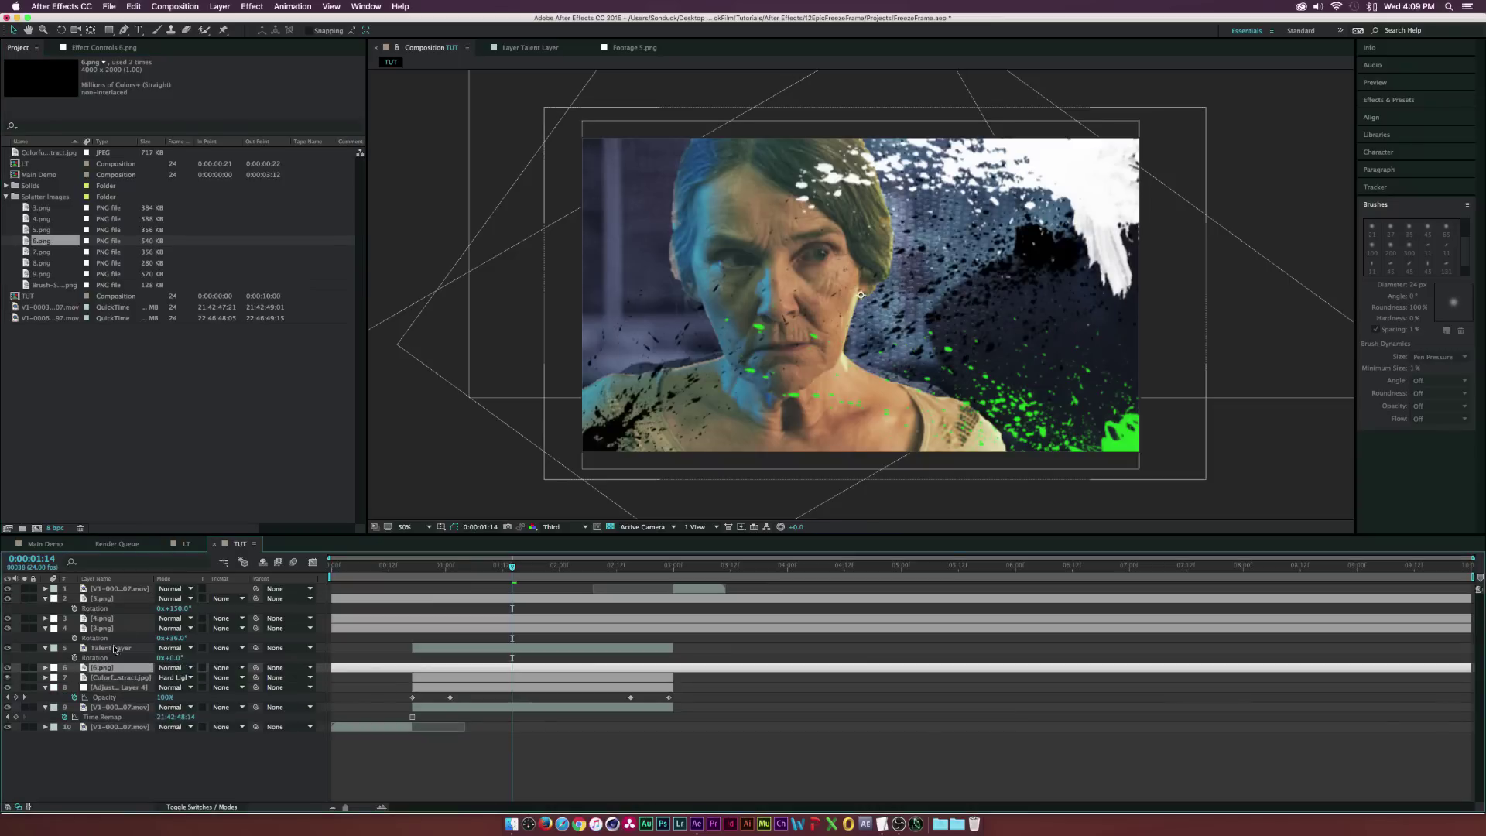
pyautogui.moveTo(954, 256); pyautogui.dragTo(810, 257)
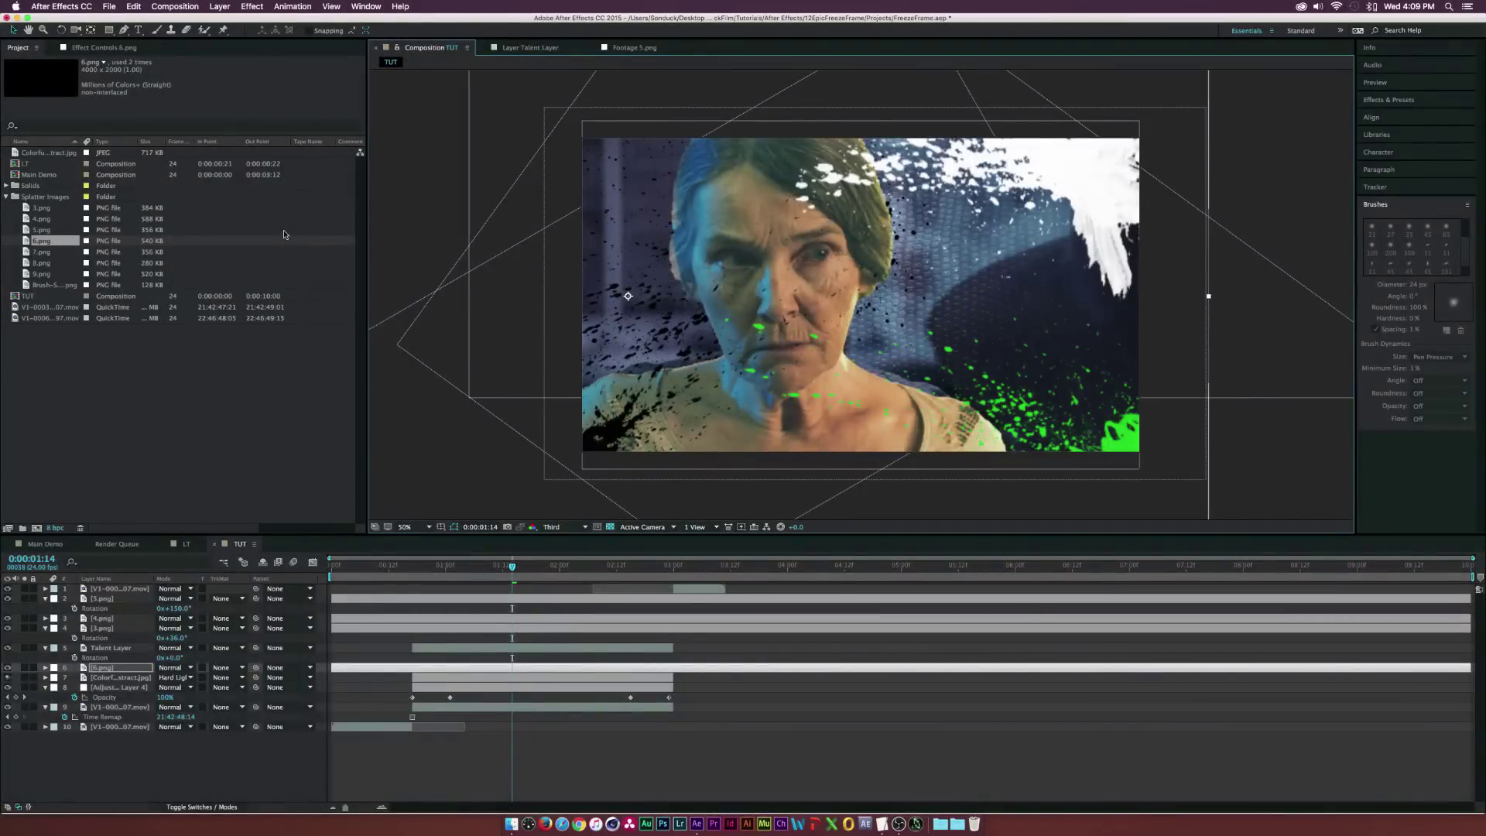
pyautogui.click(253, 6)
pyautogui.moveTo(309, 116)
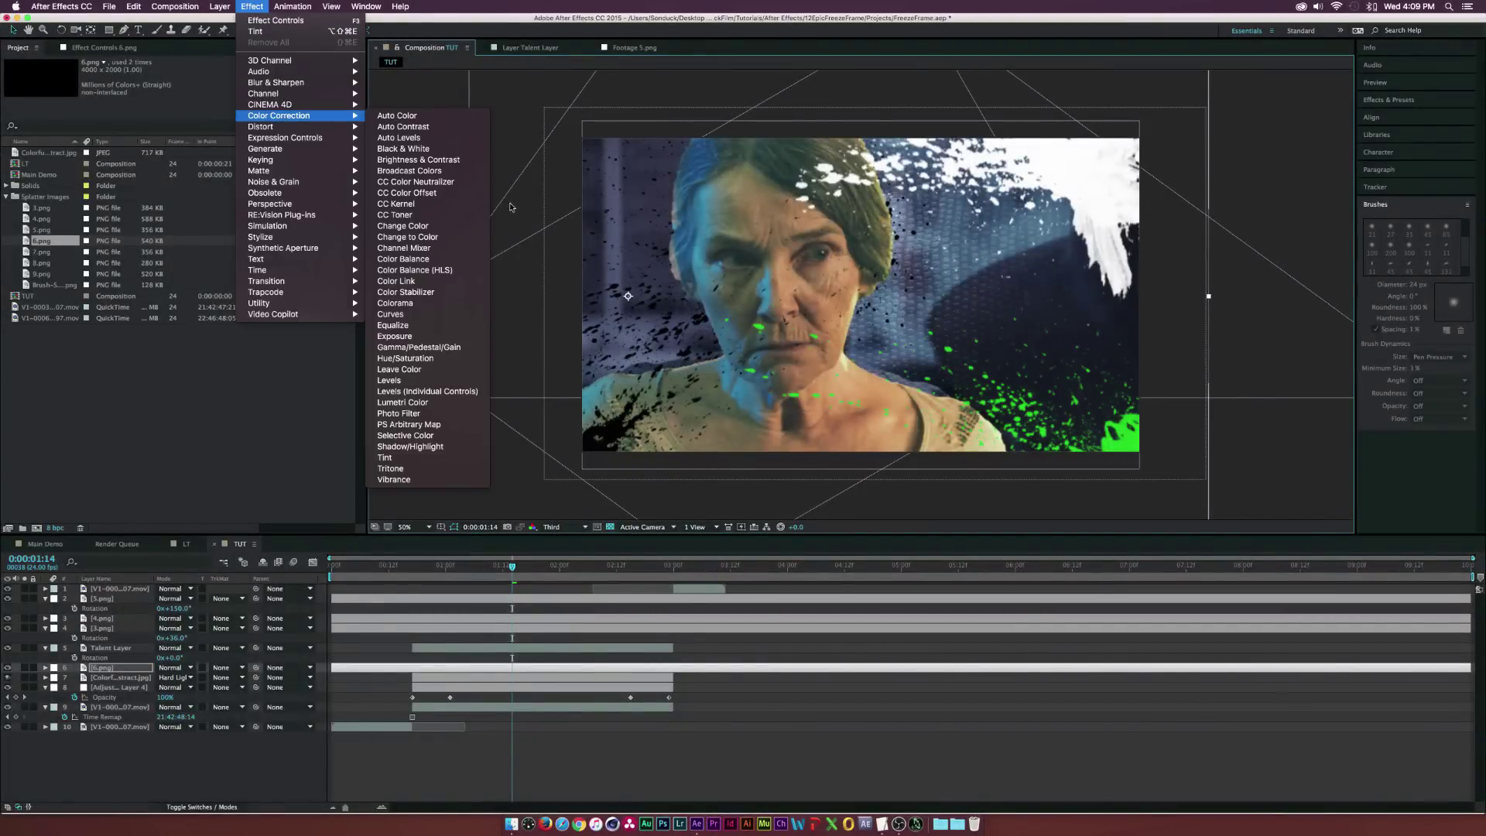
pyautogui.click(384, 458)
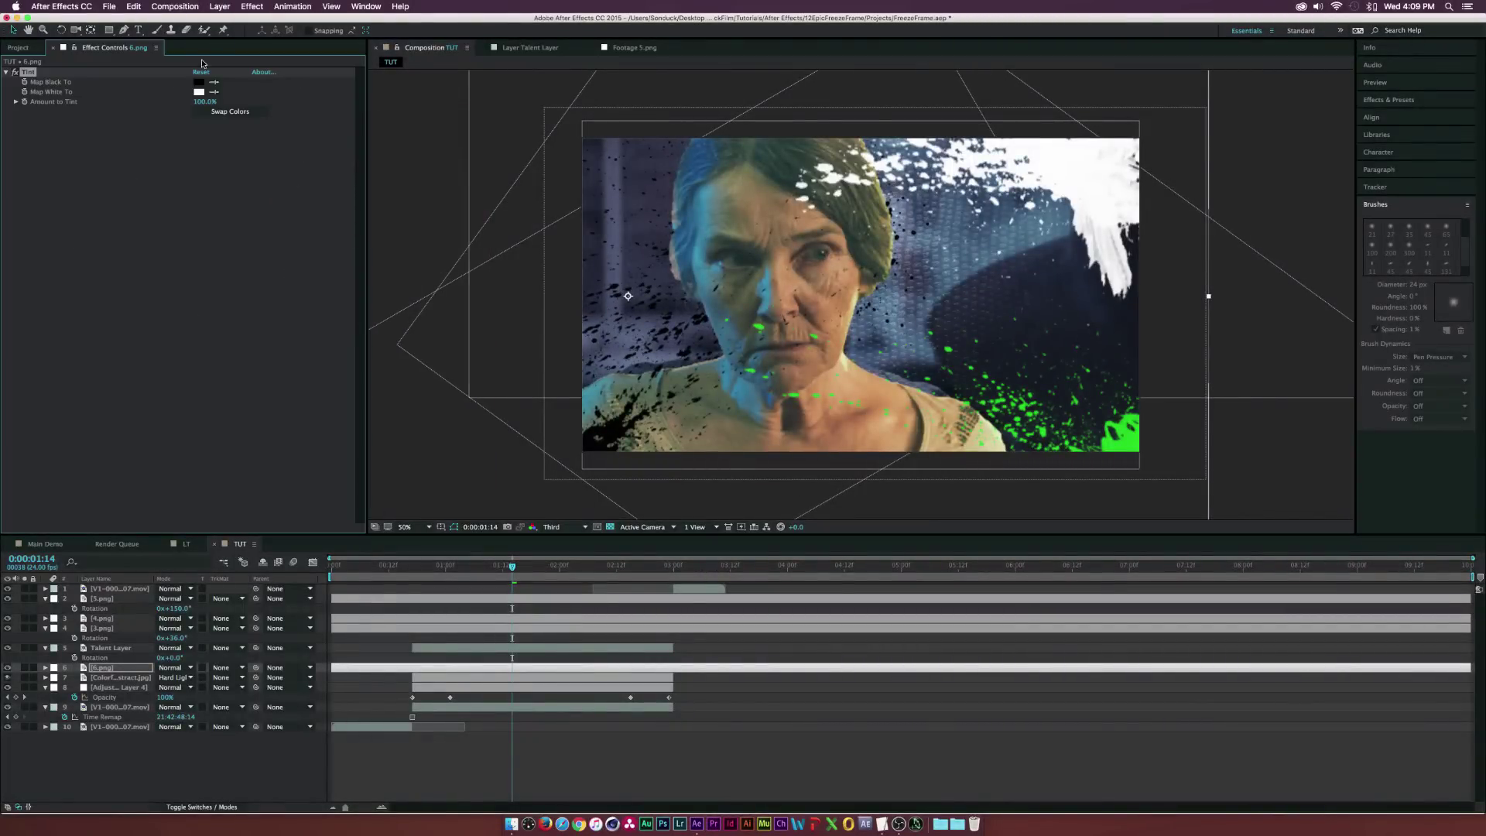
pyautogui.click(200, 83)
pyautogui.moveTo(86, 175); pyautogui.dragTo(9, 87)
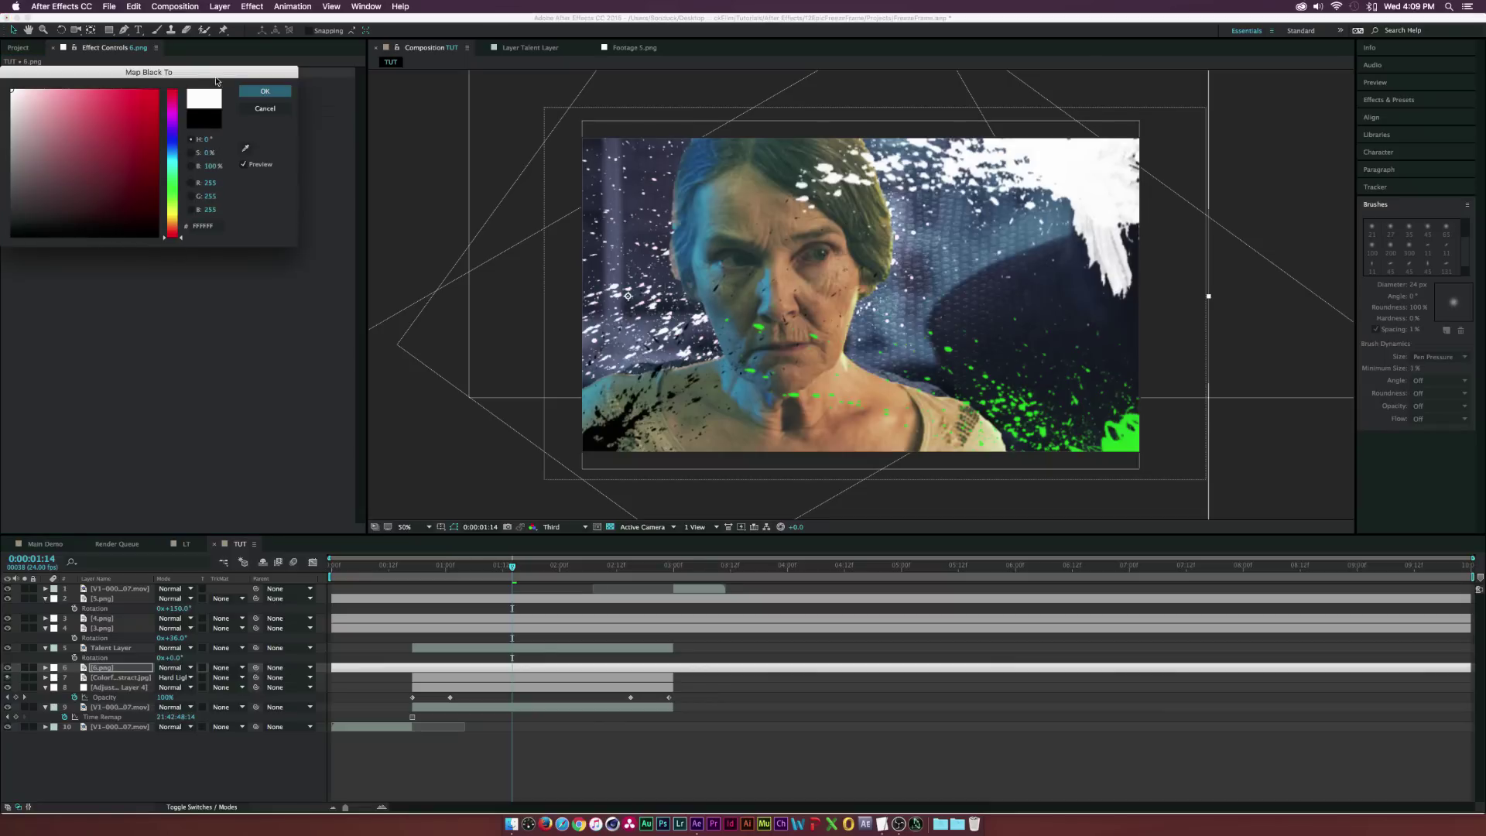
pyautogui.click(259, 93)
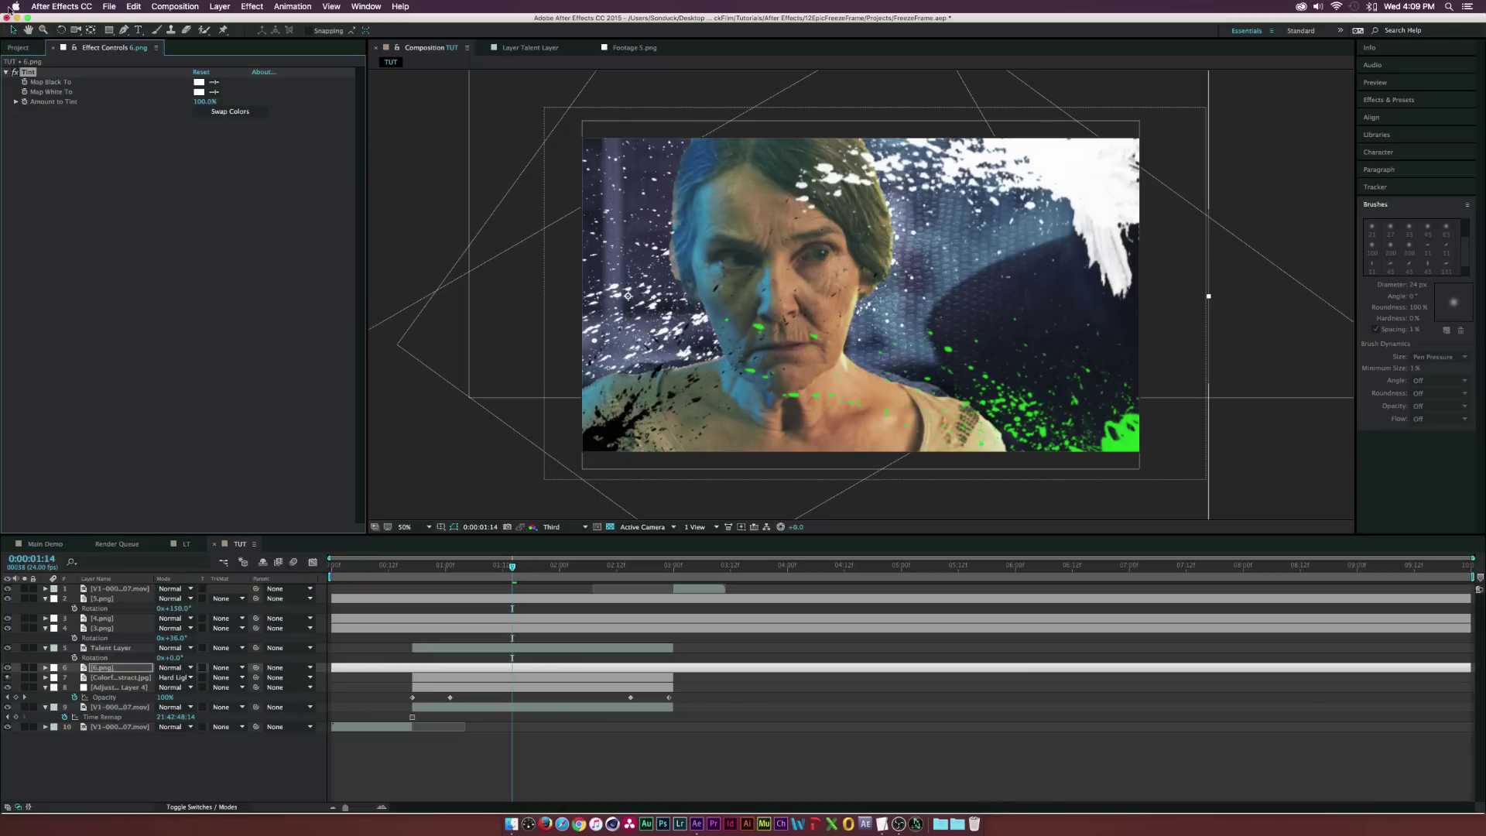
# Add 7.png below the Talent Layer, rotate it to 198°, and place its splatter in the frame's upper-left corner
pyautogui.click(17, 47)
pyautogui.moveTo(40, 251); pyautogui.dragTo(126, 655)
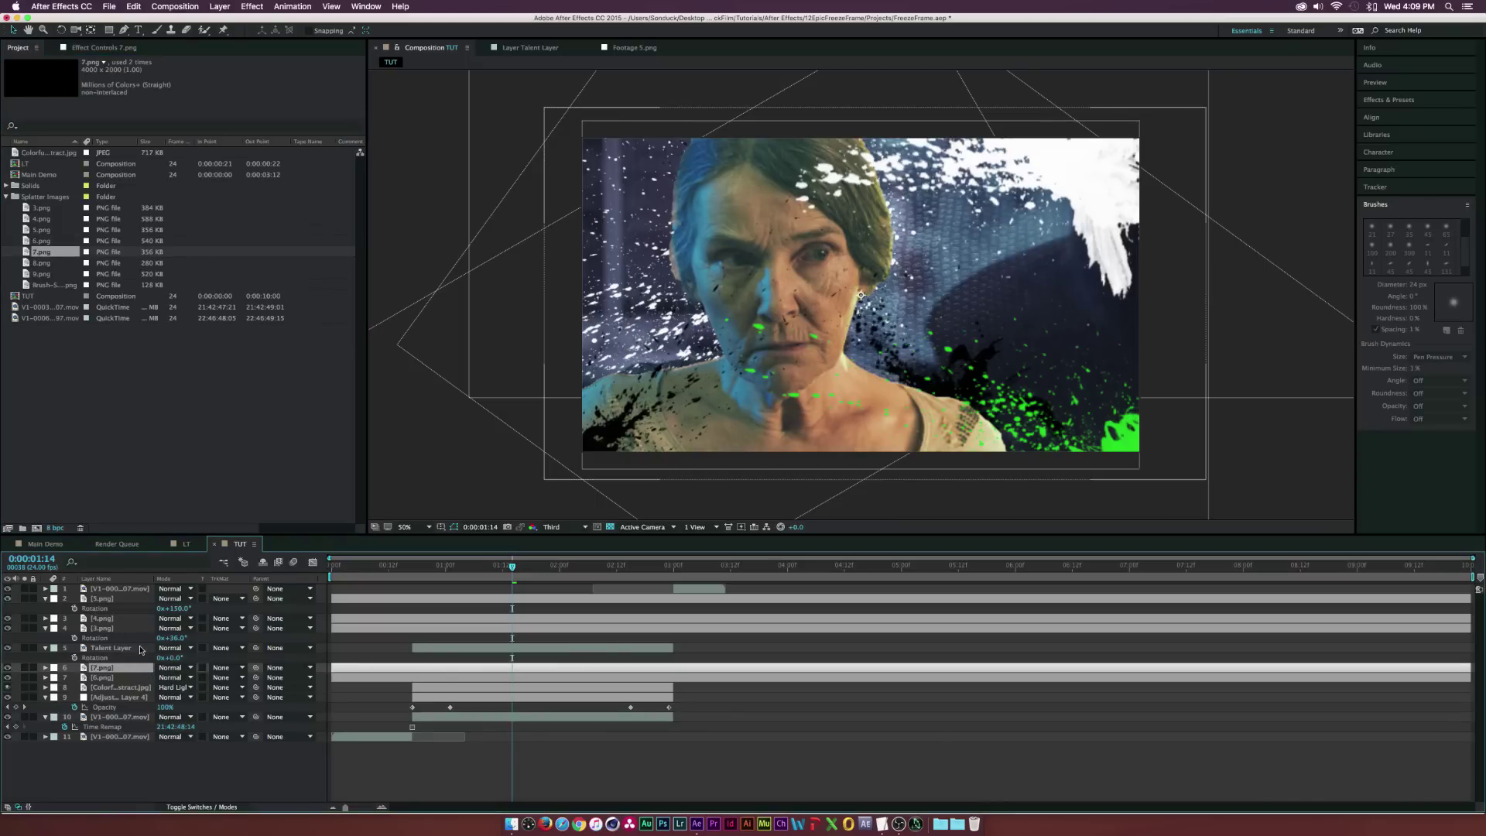
pyautogui.press('s')
pyautogui.press('p')
pyautogui.press('s')
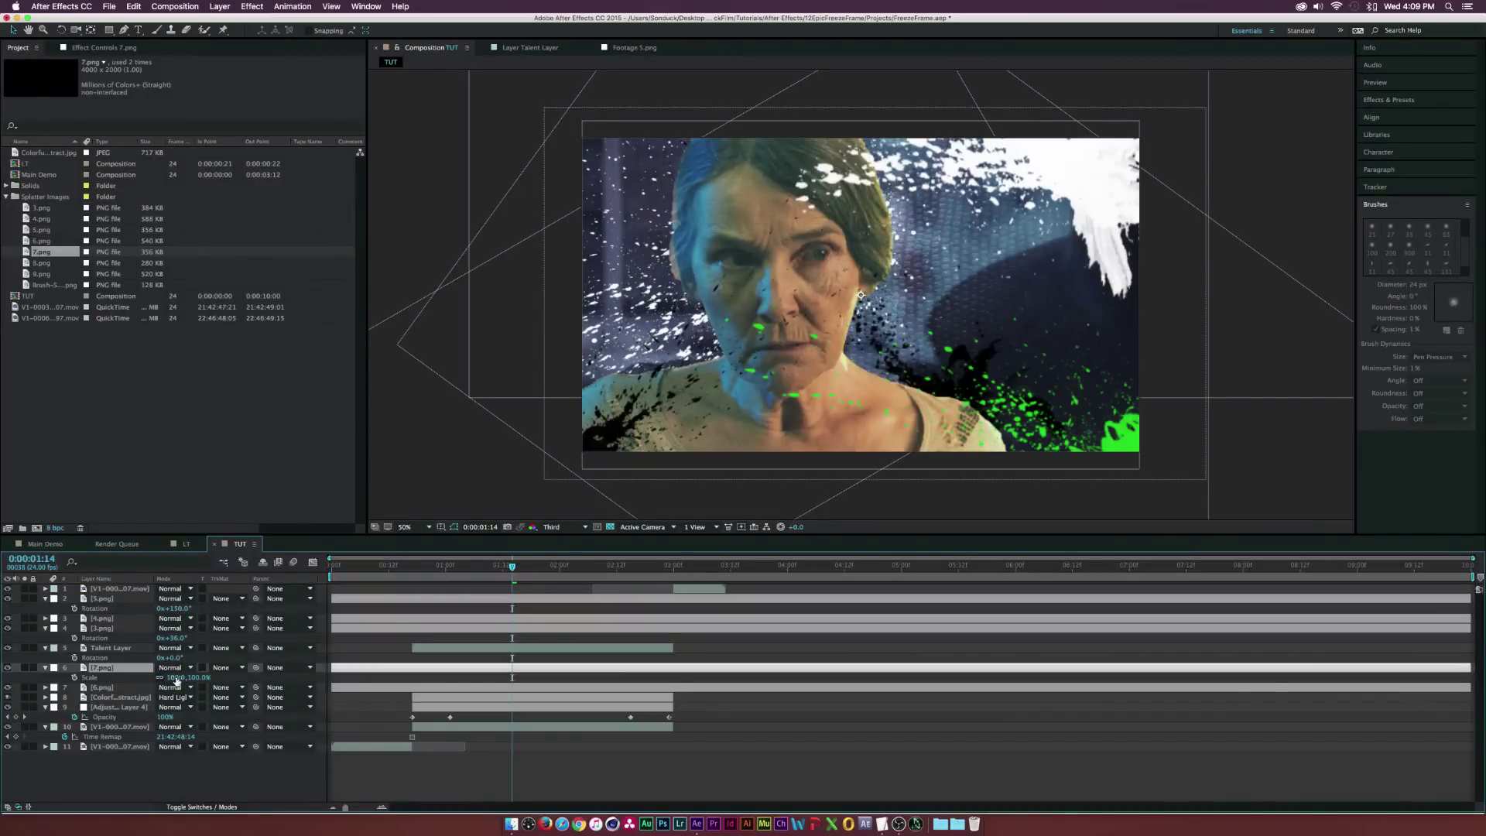
pyautogui.moveTo(891, 360); pyautogui.dragTo(594, 155)
pyautogui.press('r')
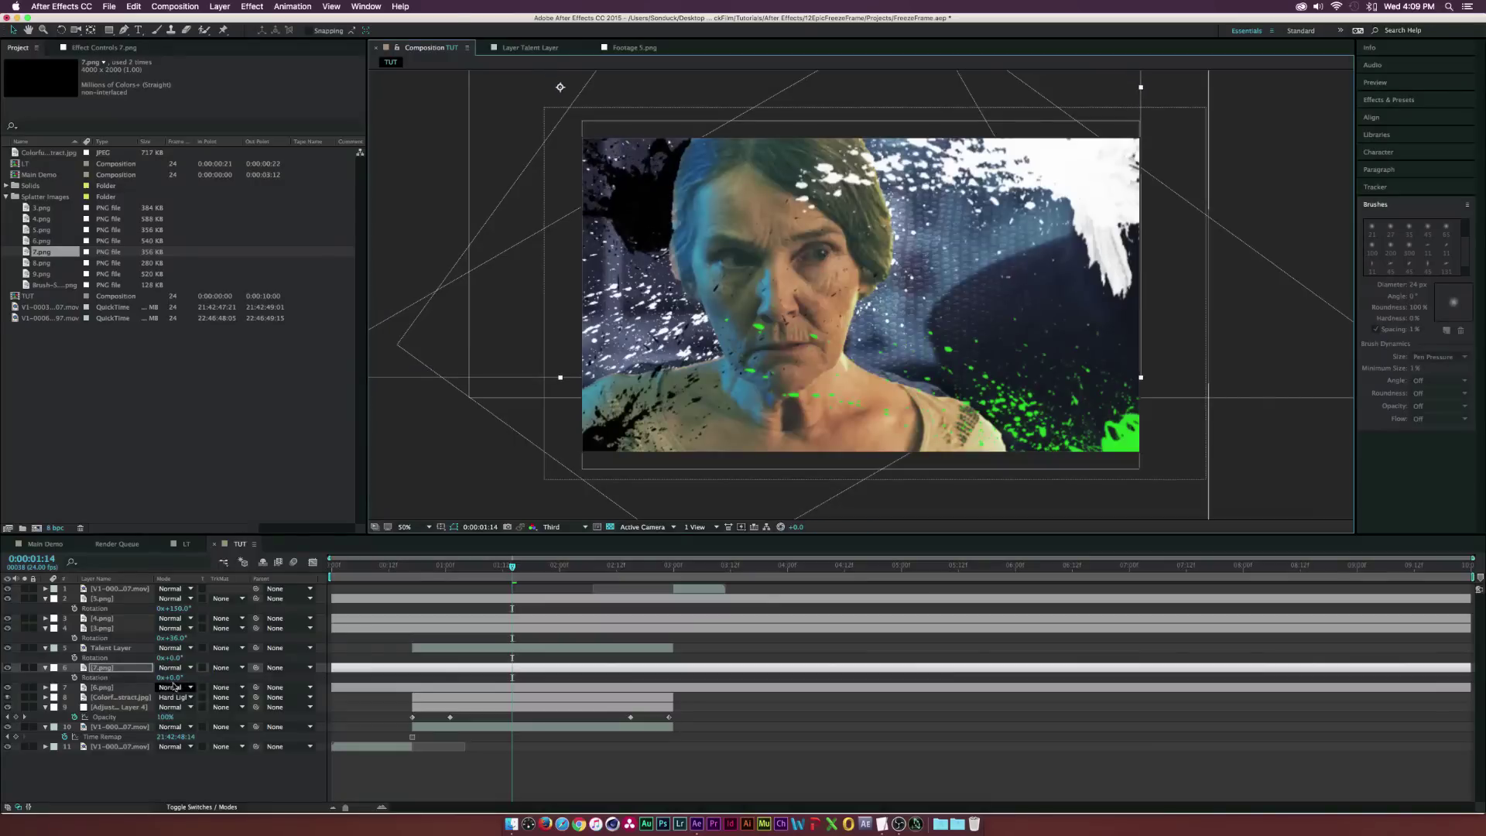
pyautogui.moveTo(174, 678); pyautogui.dragTo(297, 687)
pyautogui.moveTo(556, 252); pyautogui.dragTo(684, 377)
# Apply a Tint effect to the 7.png layer and map its black to purple #C217C6
pyautogui.click(251, 6)
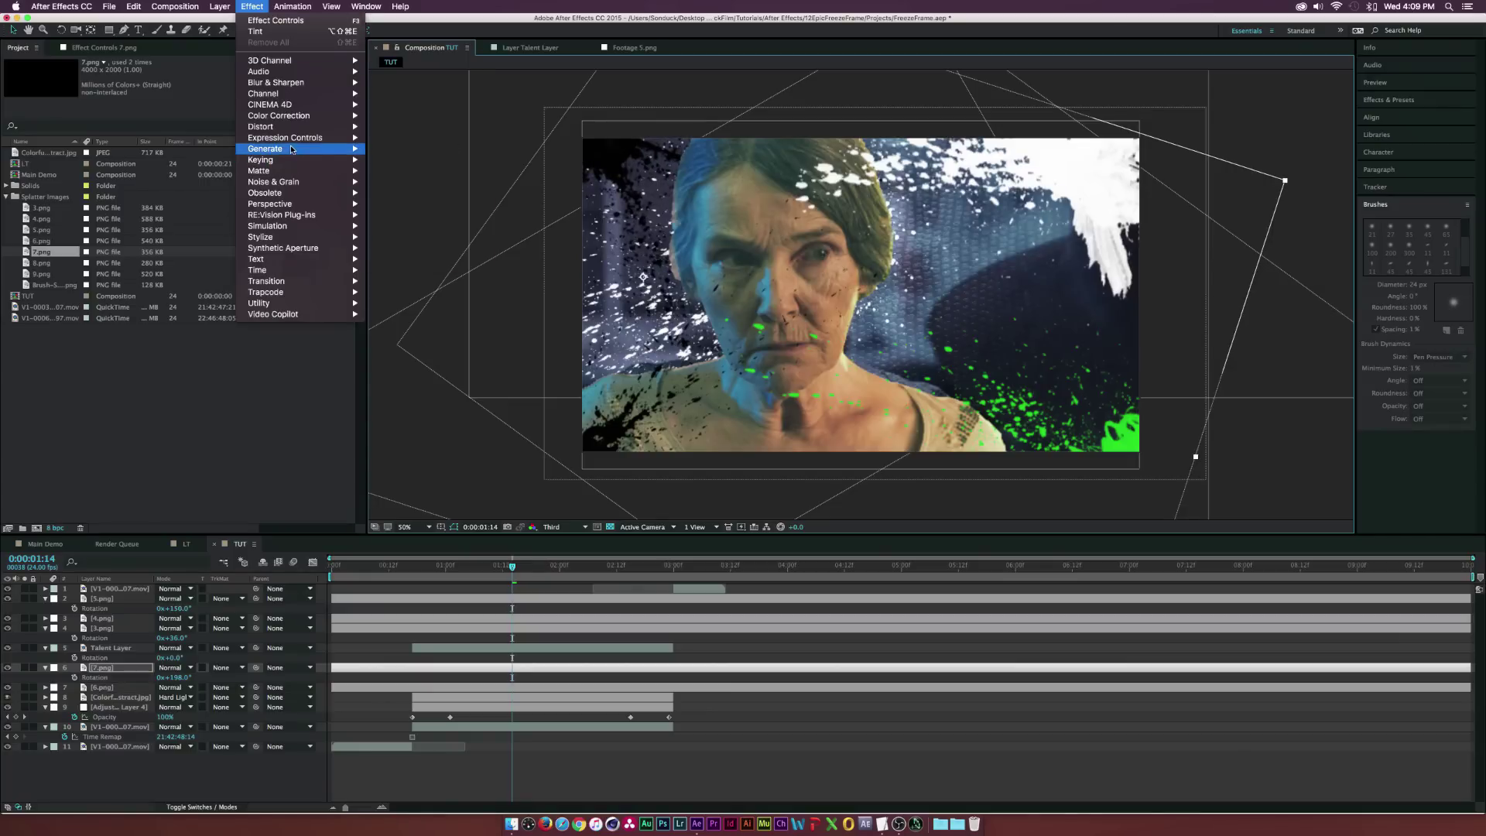
pyautogui.moveTo(284, 117)
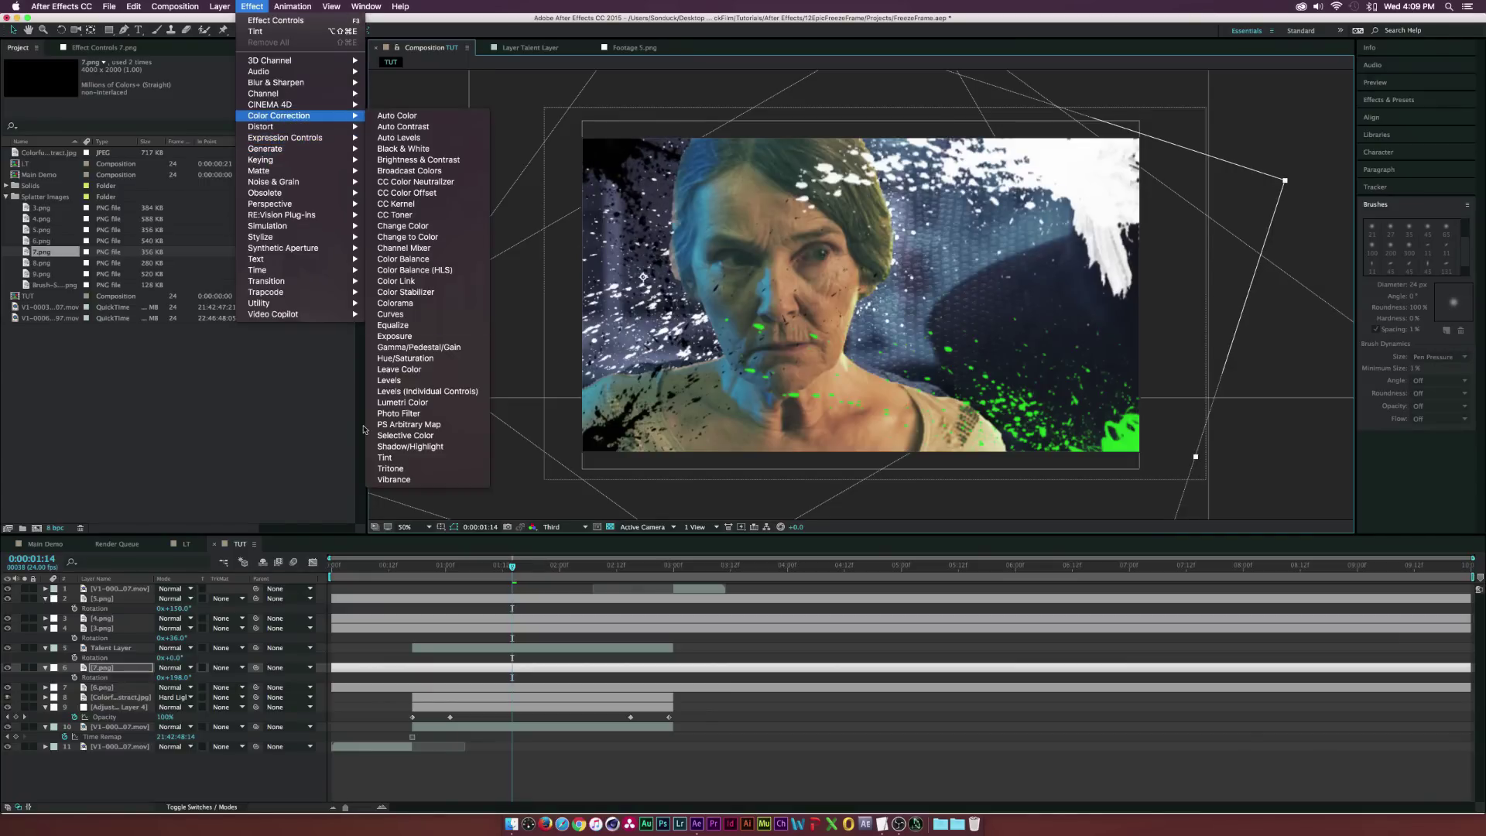
pyautogui.click(410, 455)
pyautogui.click(199, 82)
pyautogui.moveTo(175, 138); pyautogui.dragTo(175, 116)
pyautogui.click(141, 122)
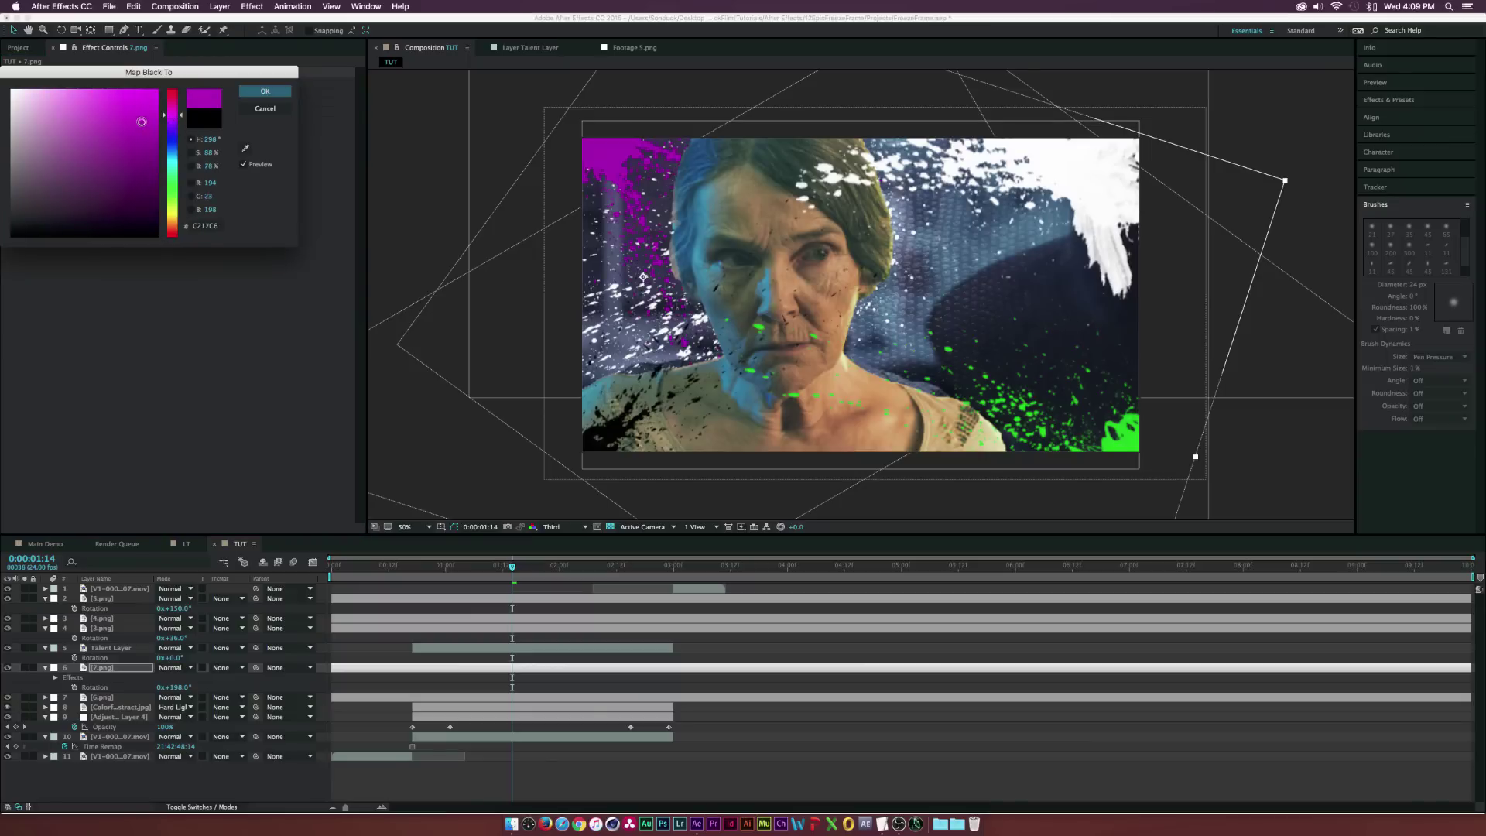
pyautogui.click(265, 91)
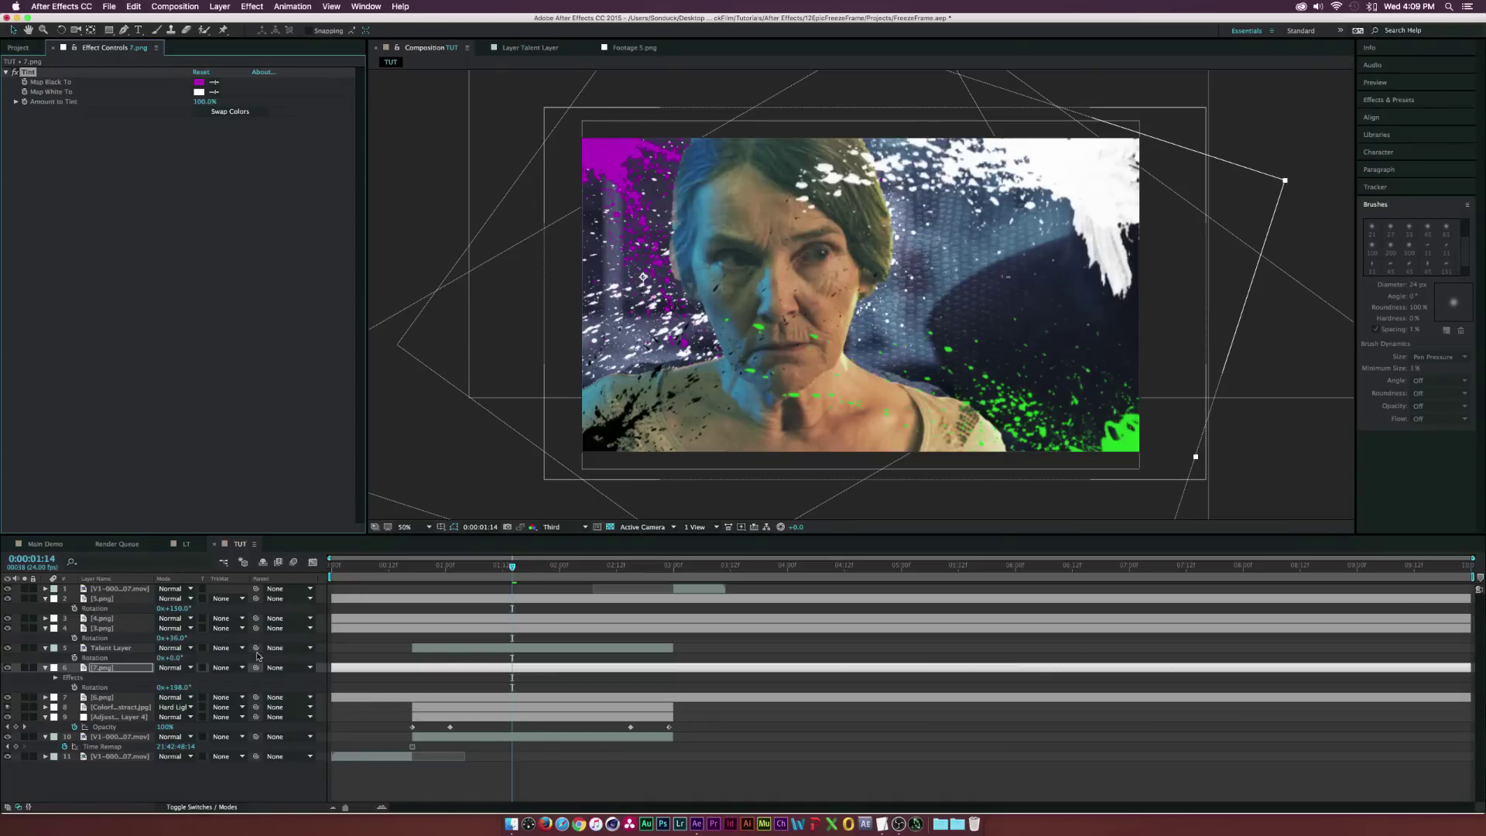
# Trim the start of all five splatter layers, 3.png through 7.png, to 0:00:00:17
pyautogui.moveTo(431, 568); pyautogui.dragTo(411, 568)
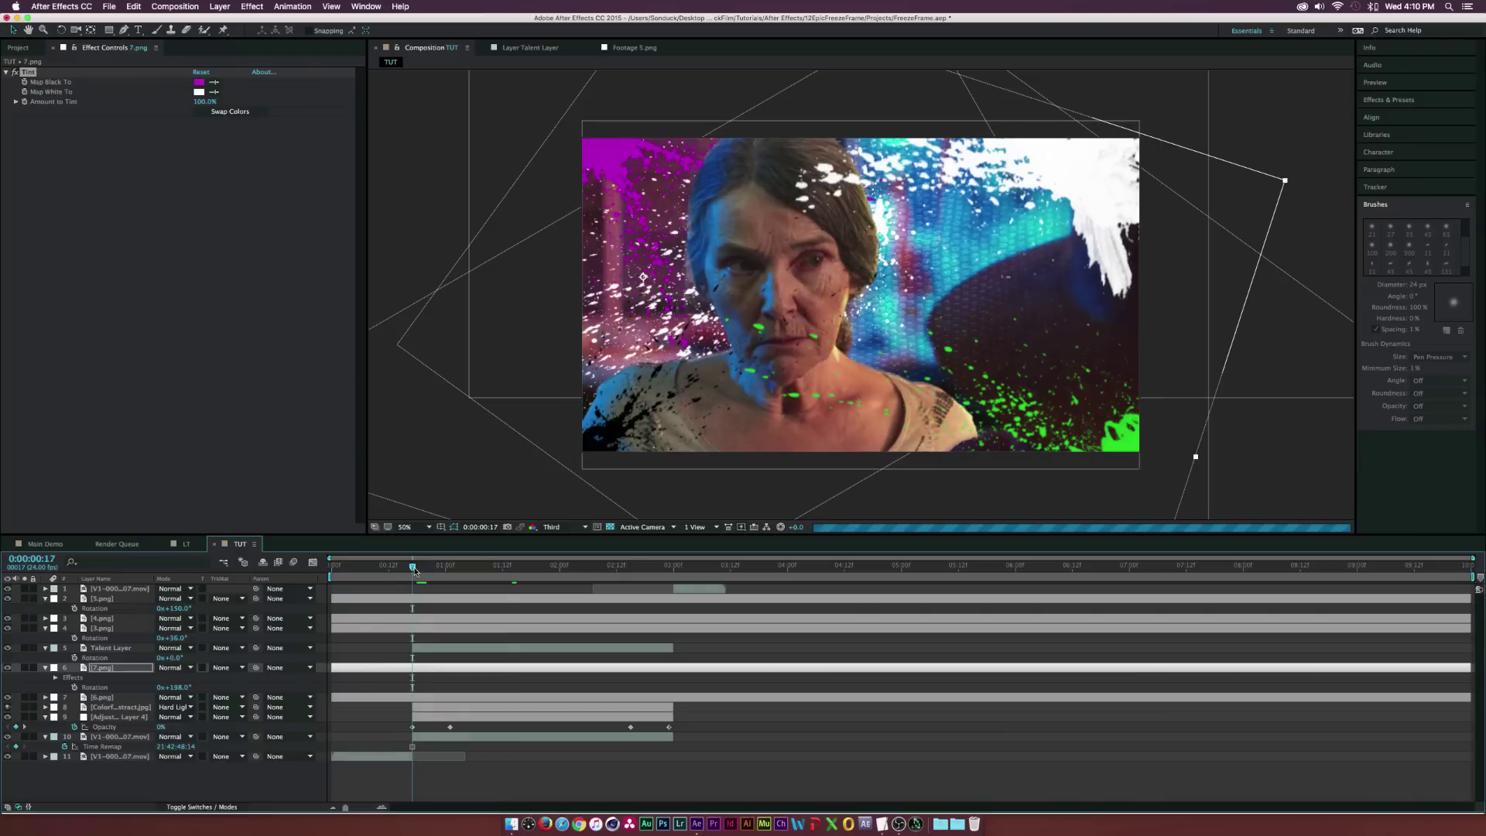
pyautogui.click(114, 600)
pyautogui.keyDown('shift'); pyautogui.click(101, 628); pyautogui.keyUp('shift')
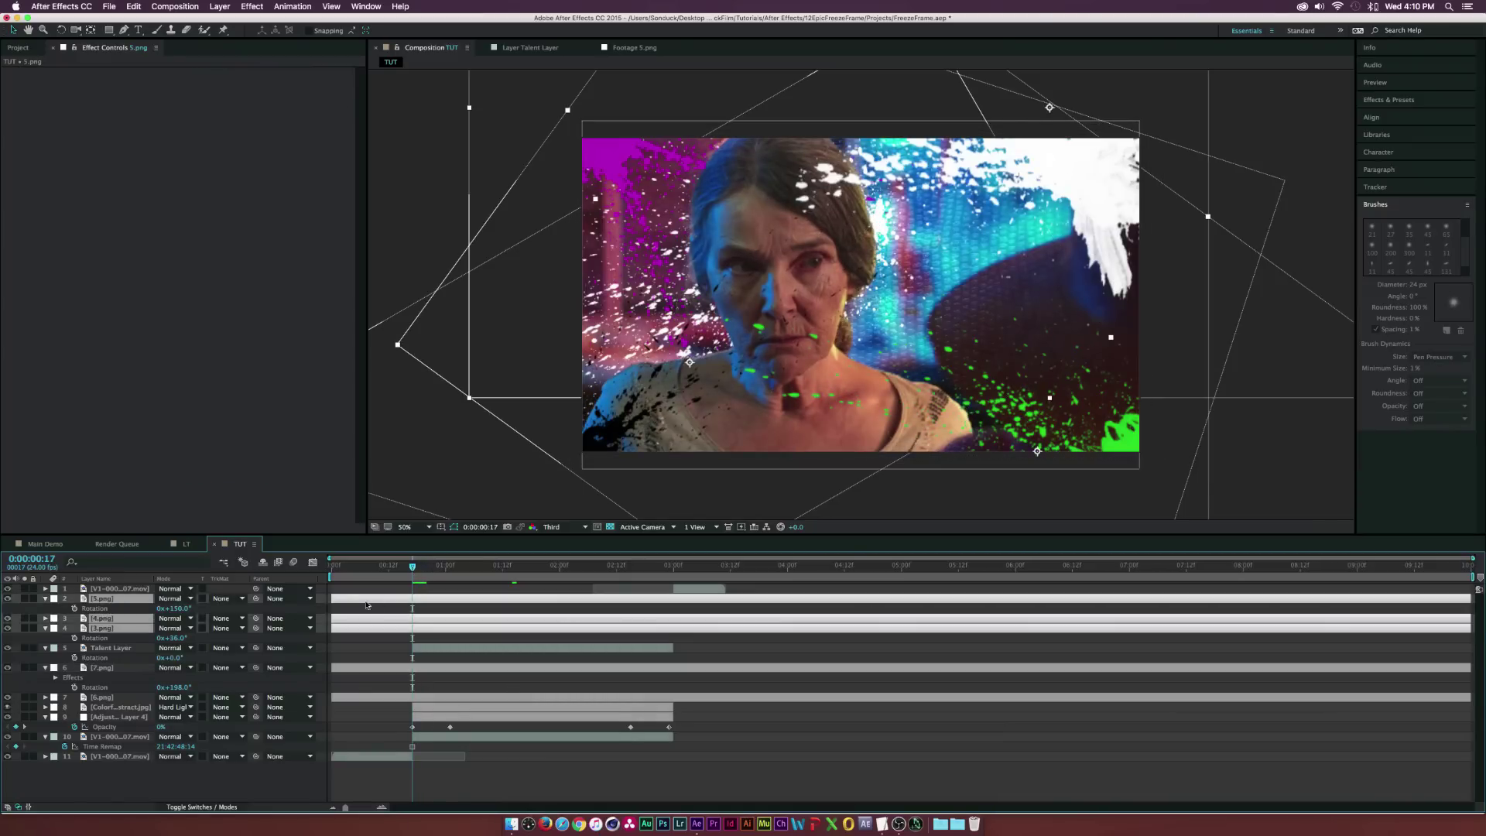
pyautogui.moveTo(331, 598); pyautogui.dragTo(413, 599)
pyautogui.click(102, 667)
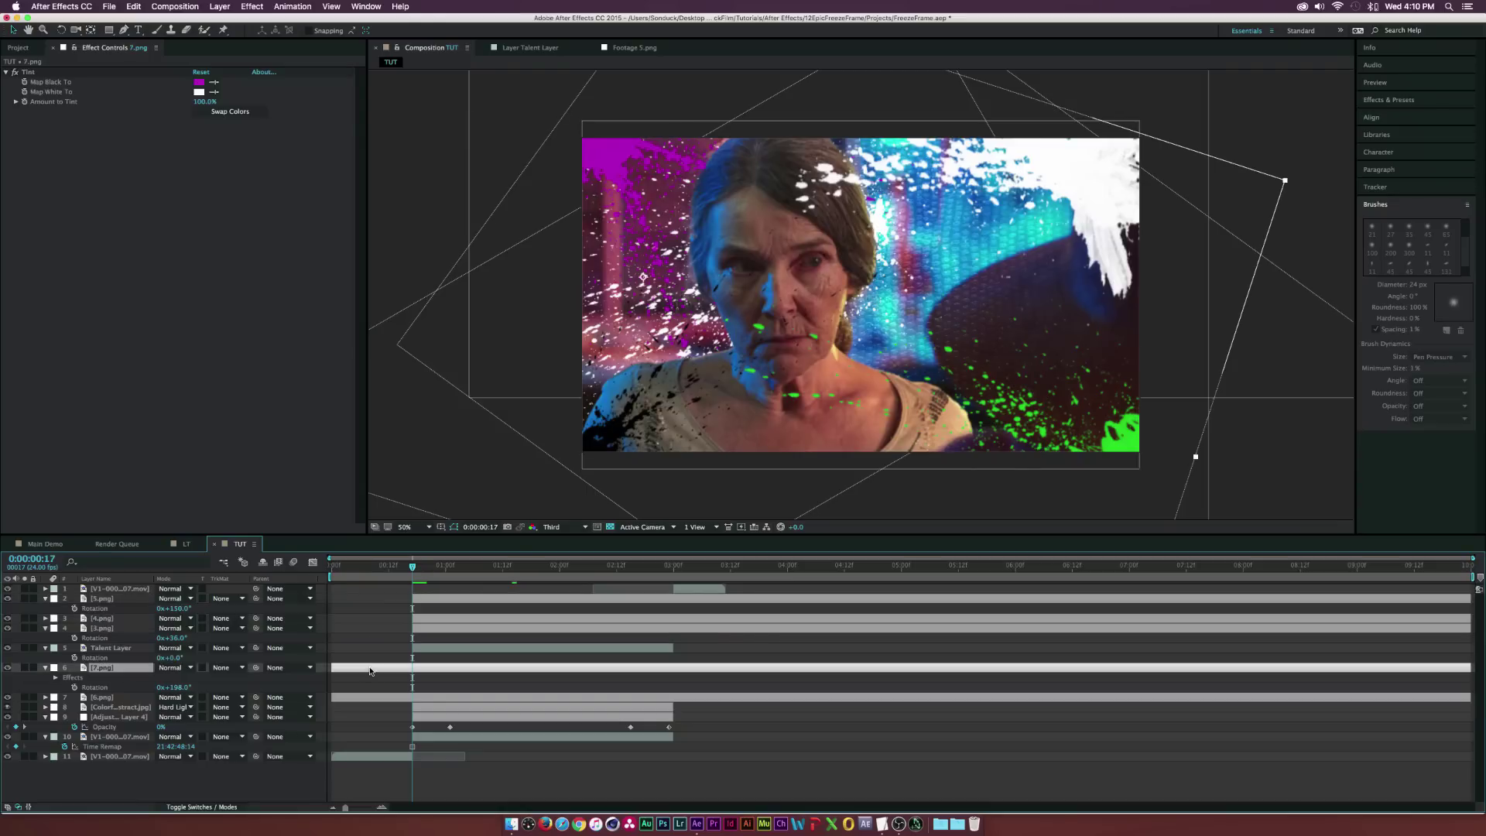
pyautogui.keyDown('shift'); pyautogui.click(101, 697); pyautogui.keyUp('shift')
pyautogui.moveTo(332, 667); pyautogui.dragTo(413, 670)
# Trim the end of all five splatter layers to 0:00:03:00 and clear the layer selection
pyautogui.click(673, 567)
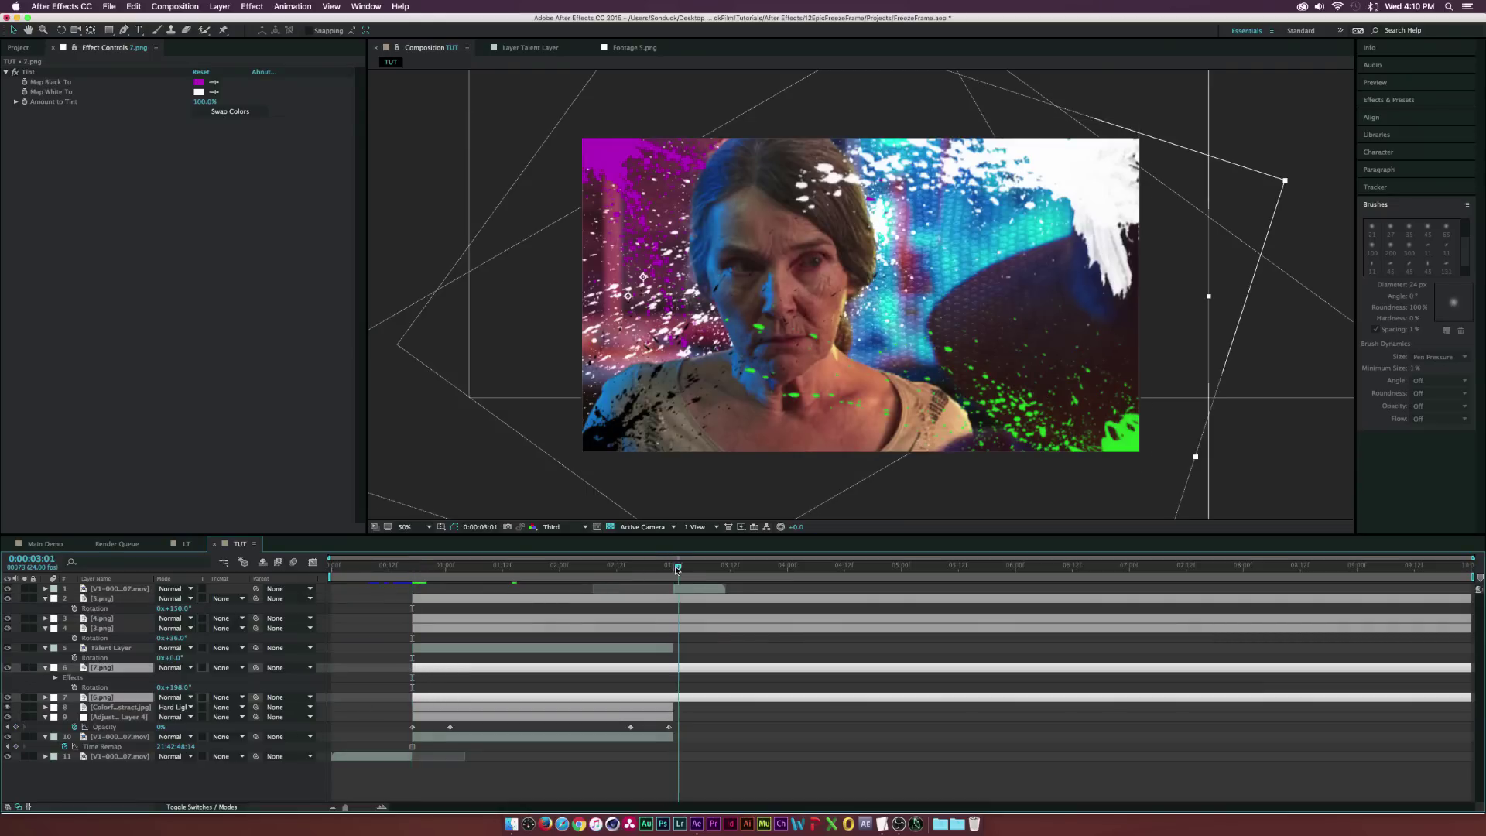
pyautogui.keyDown('super'); pyautogui.click(674, 628); pyautogui.keyUp('super')
pyautogui.keyDown('super'); pyautogui.click(674, 618); pyautogui.keyUp('super')
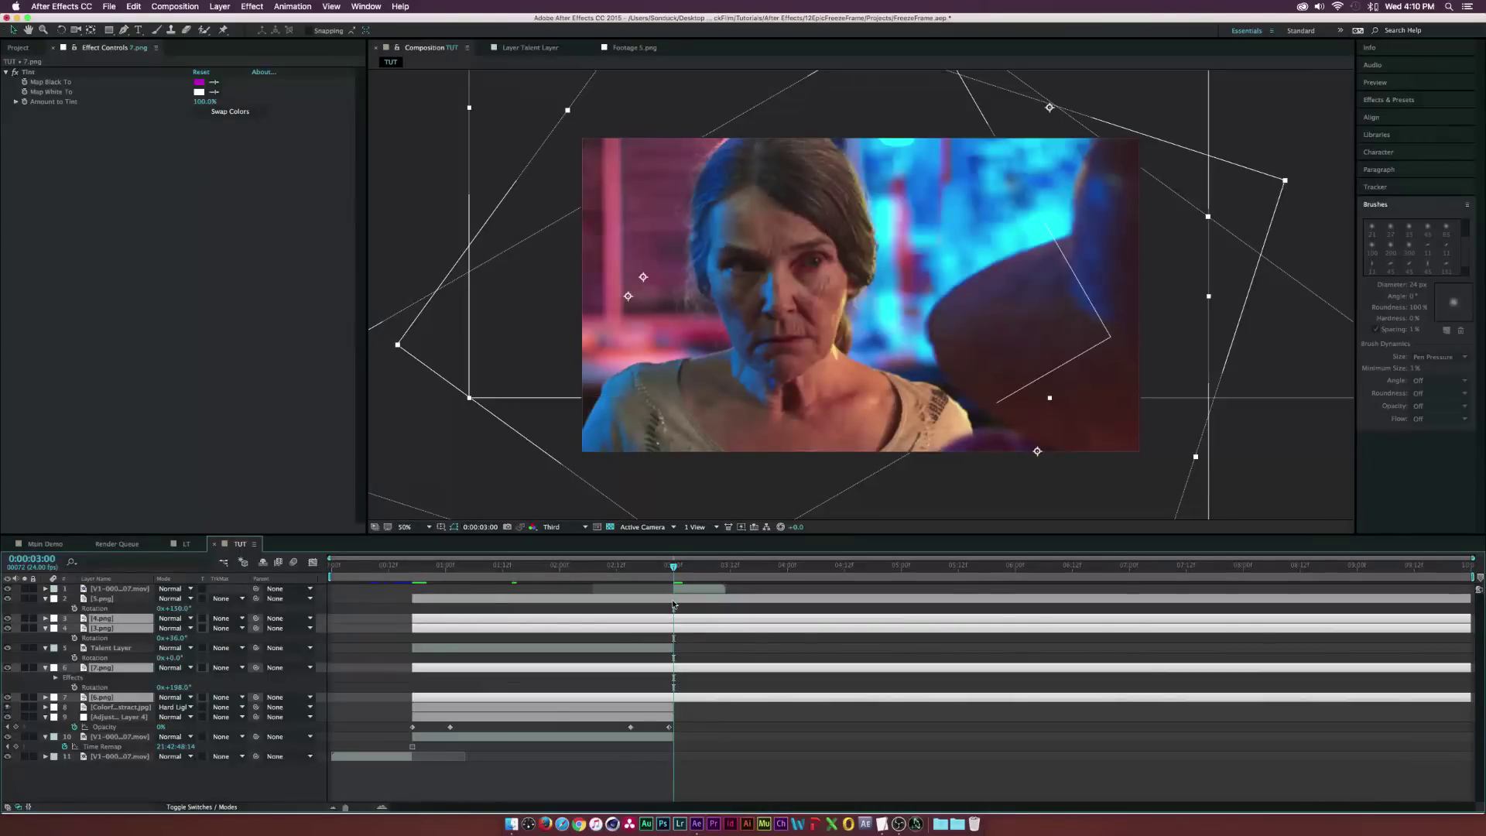
pyautogui.keyDown('super'); pyautogui.click(673, 599); pyautogui.keyUp('super')
pyautogui.hotkey('alt', ']')
pyautogui.press('F2')
# Collapse the expanded properties of all layers in the timeline
pyautogui.moveTo(596, 567); pyautogui.dragTo(569, 569)
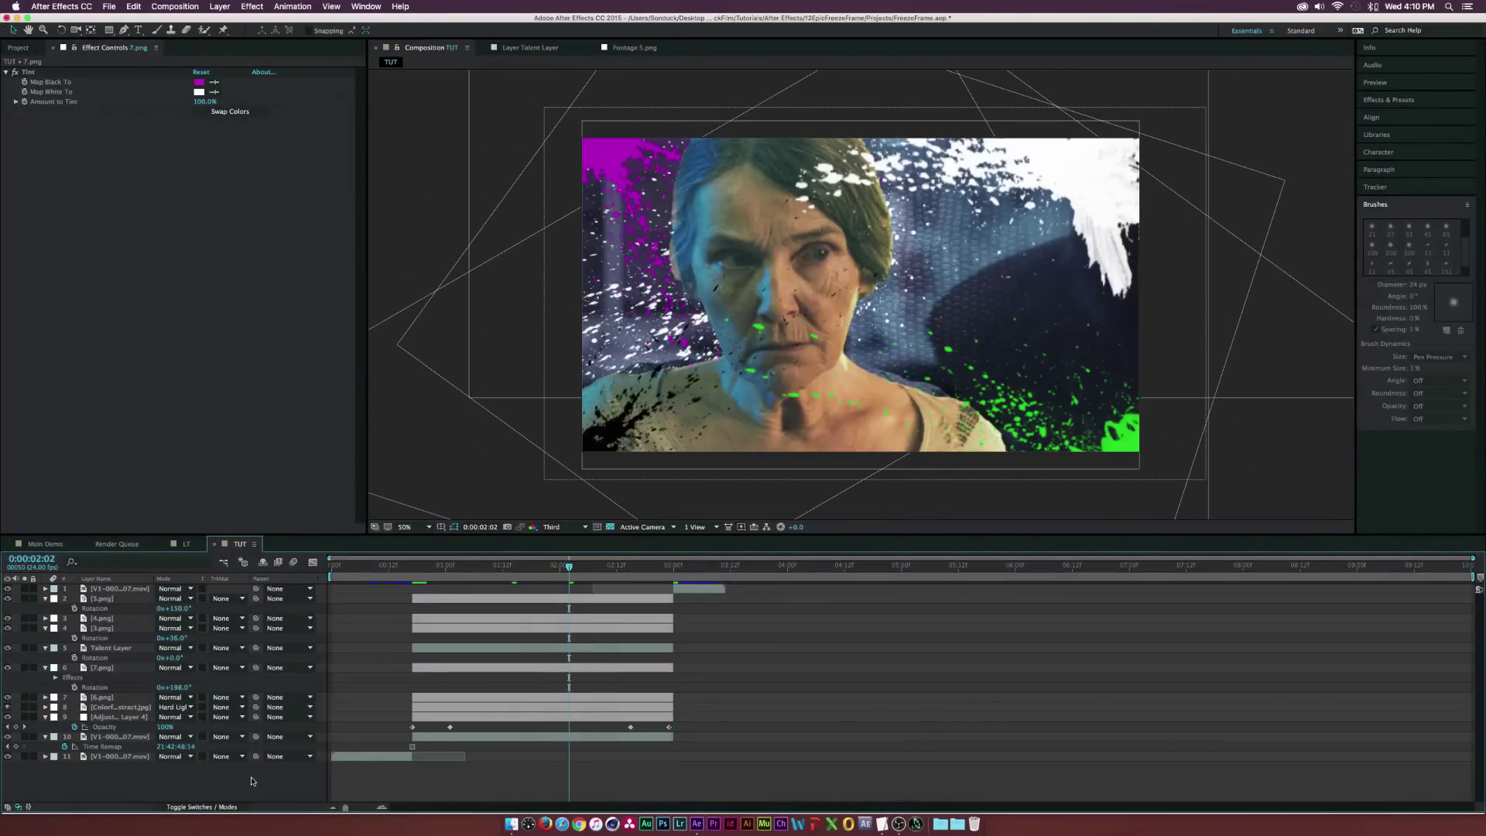
pyautogui.press('u')
pyautogui.press('u')
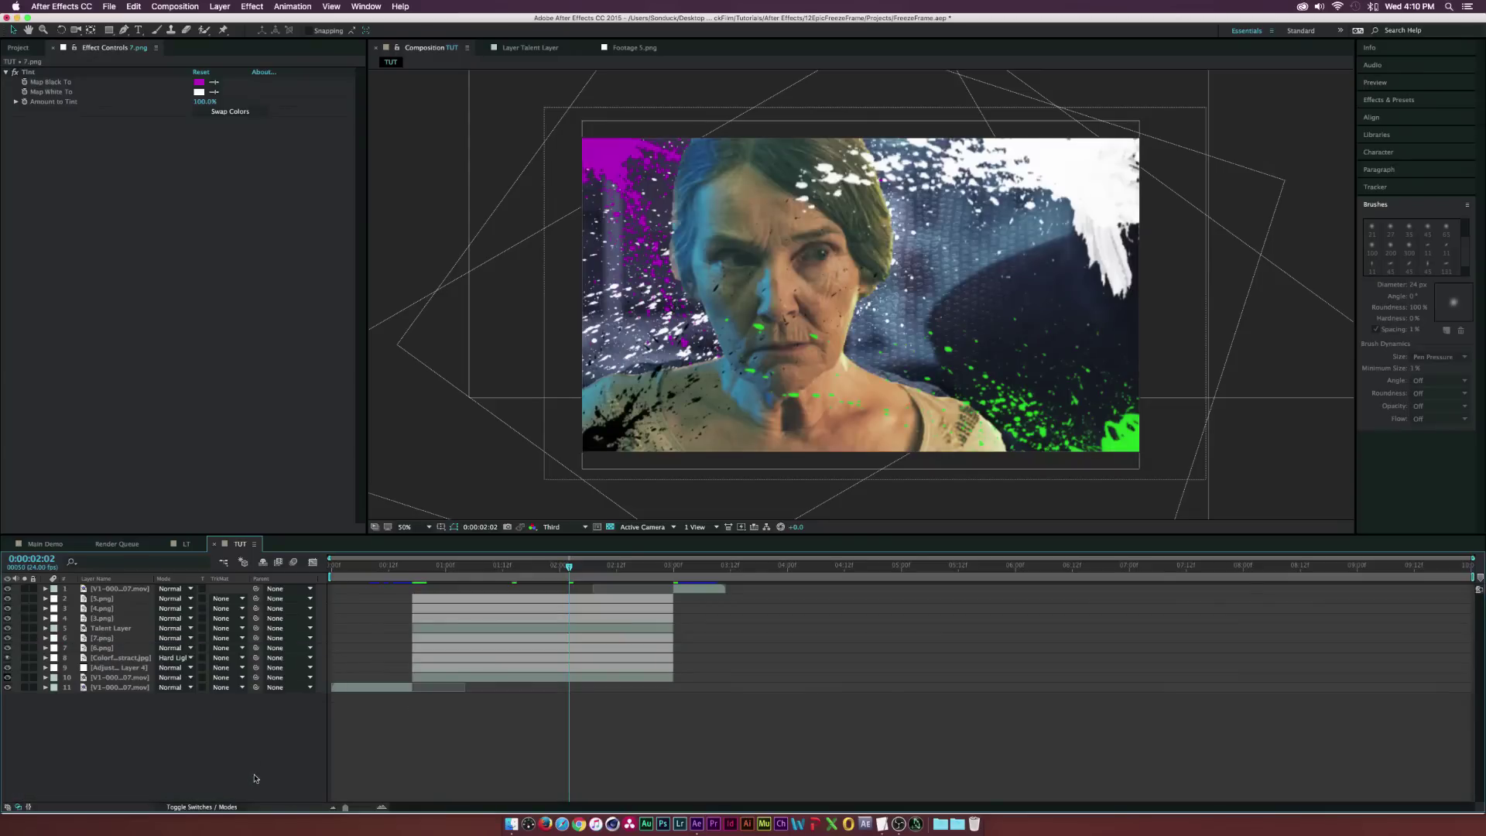
# Solo the 5.png layer and move its anchor point to the splatter's origin in the frame's lower-left corner
pyautogui.click(108, 599)
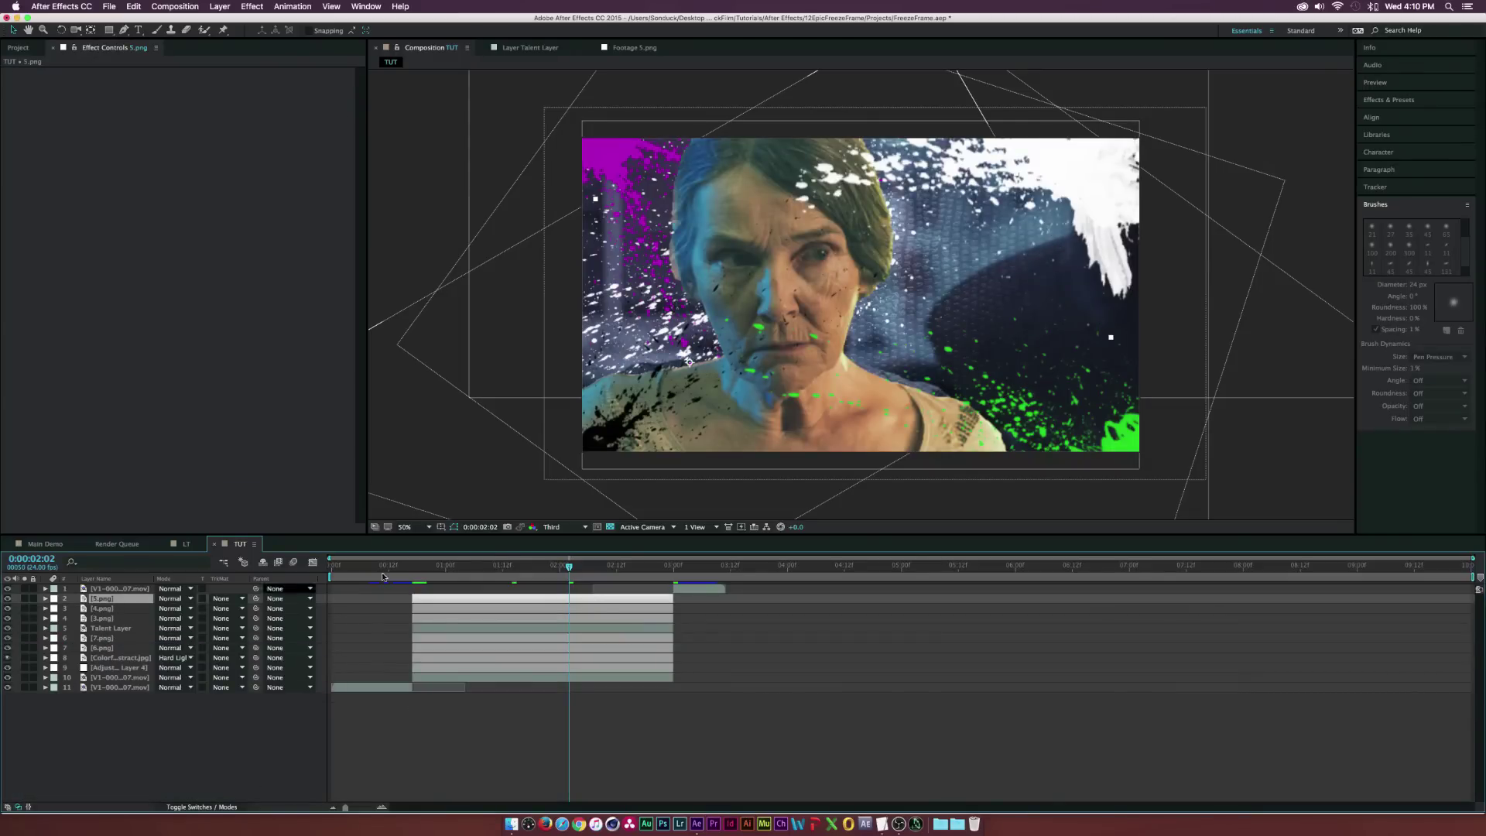
pyautogui.click(24, 599)
pyautogui.click(414, 565)
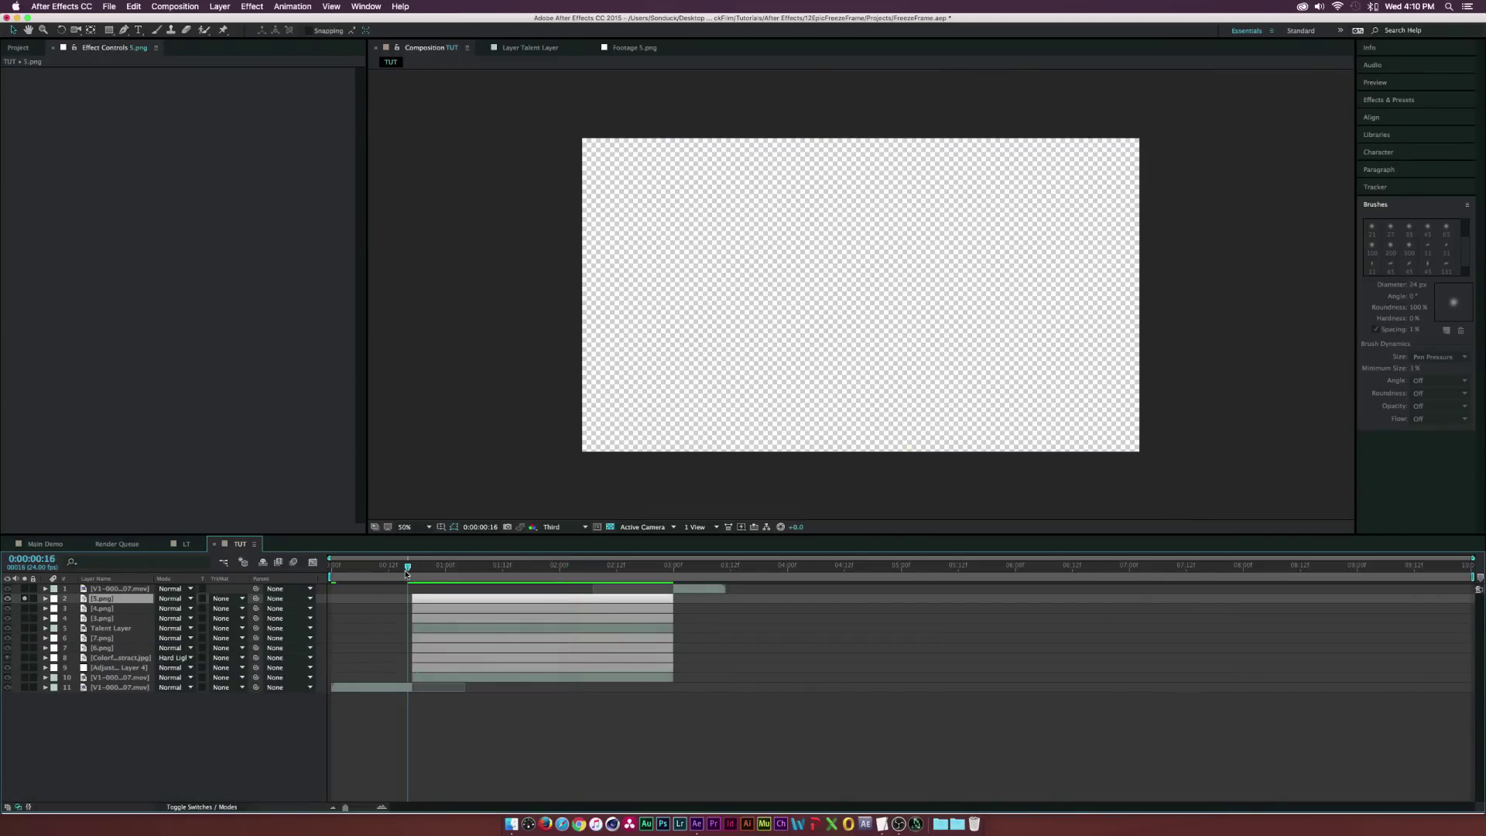
pyautogui.click(91, 30)
pyautogui.press(',')
pyautogui.press(',')
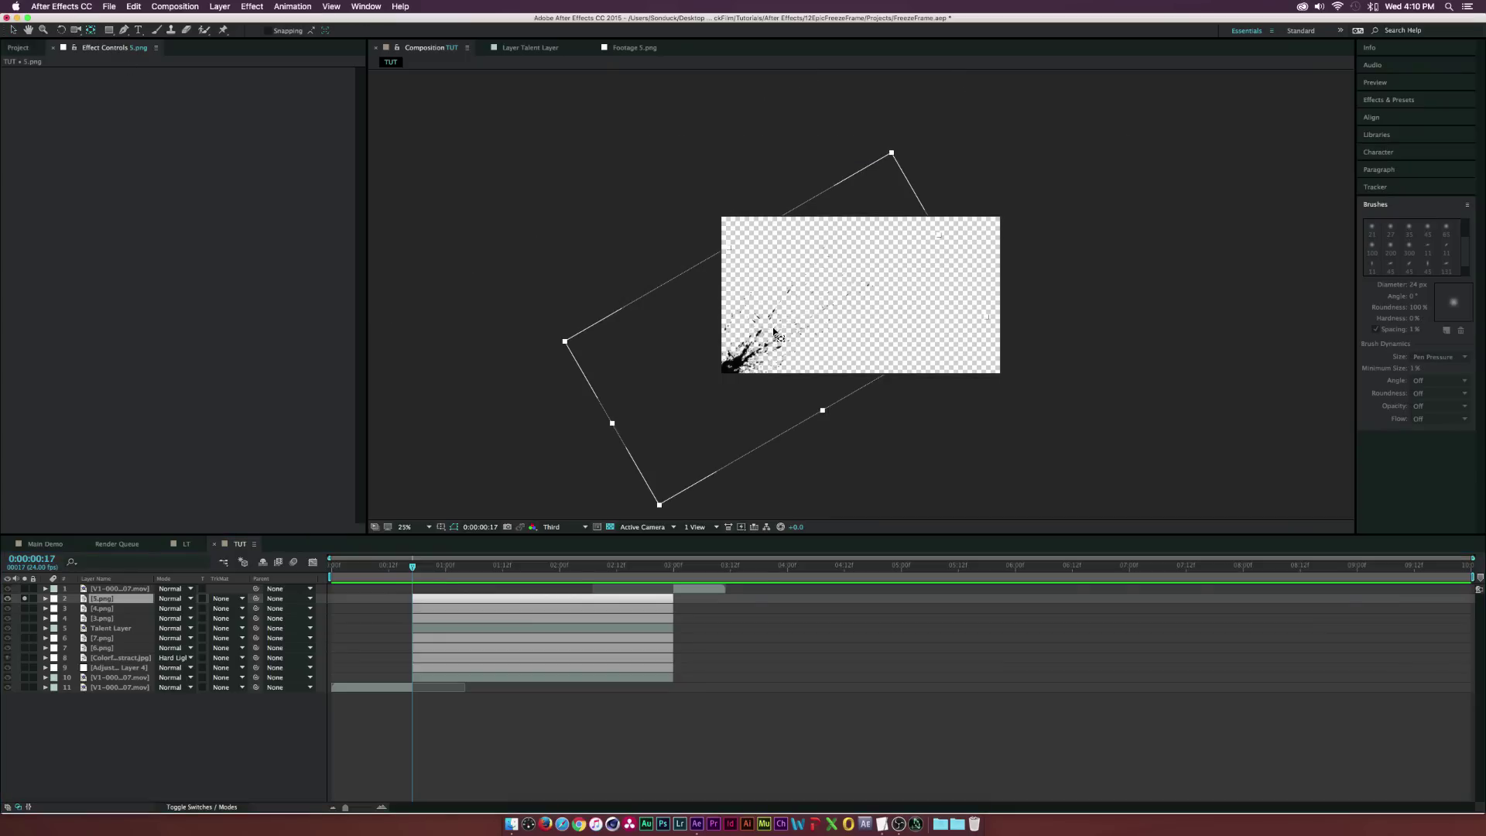
pyautogui.press('.')
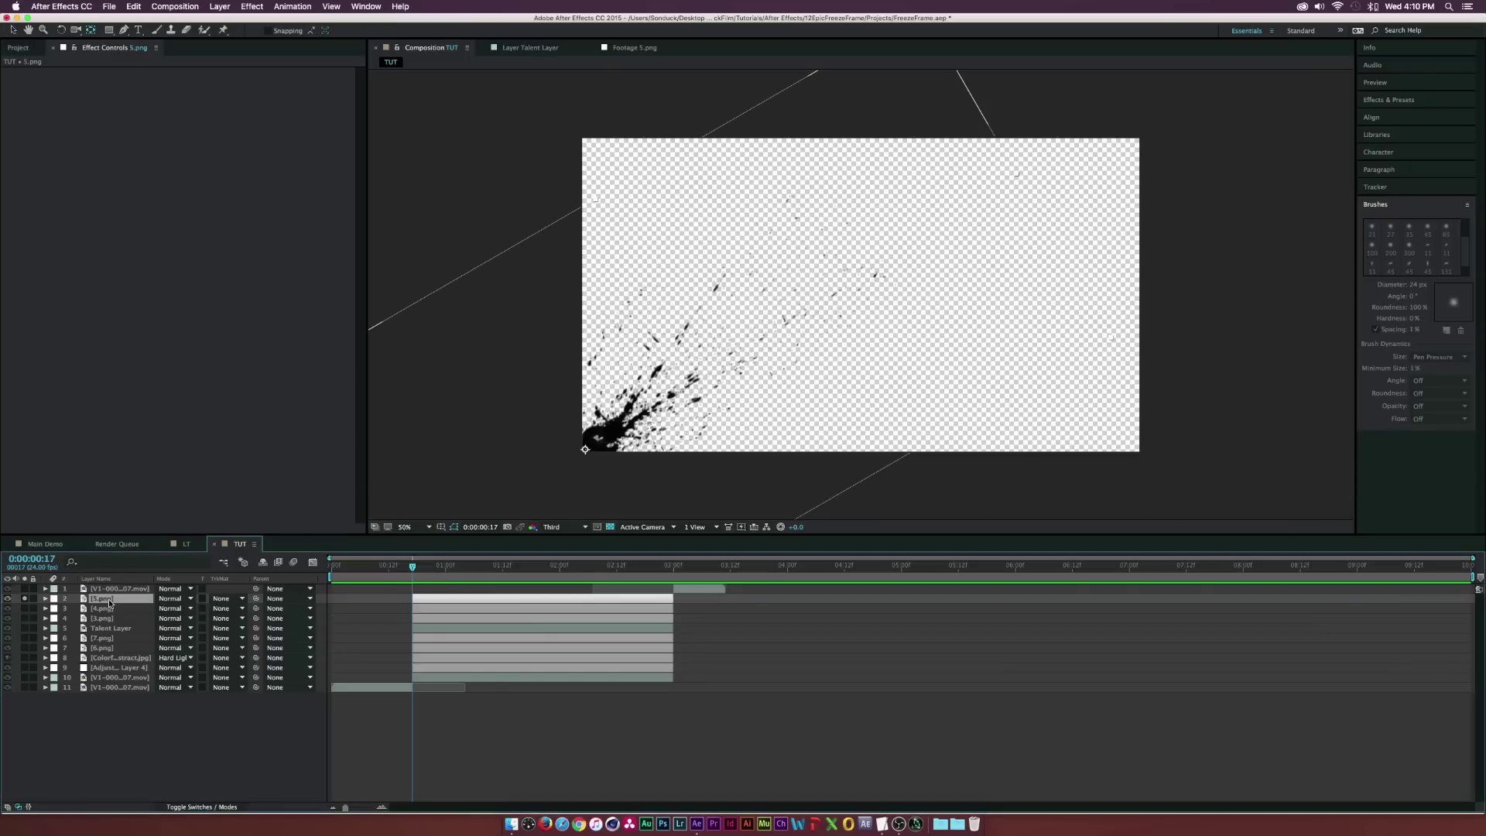
# Add Position and Scale keyframes to 5.png and shift them to 0:00:01:00
pyautogui.press('s')
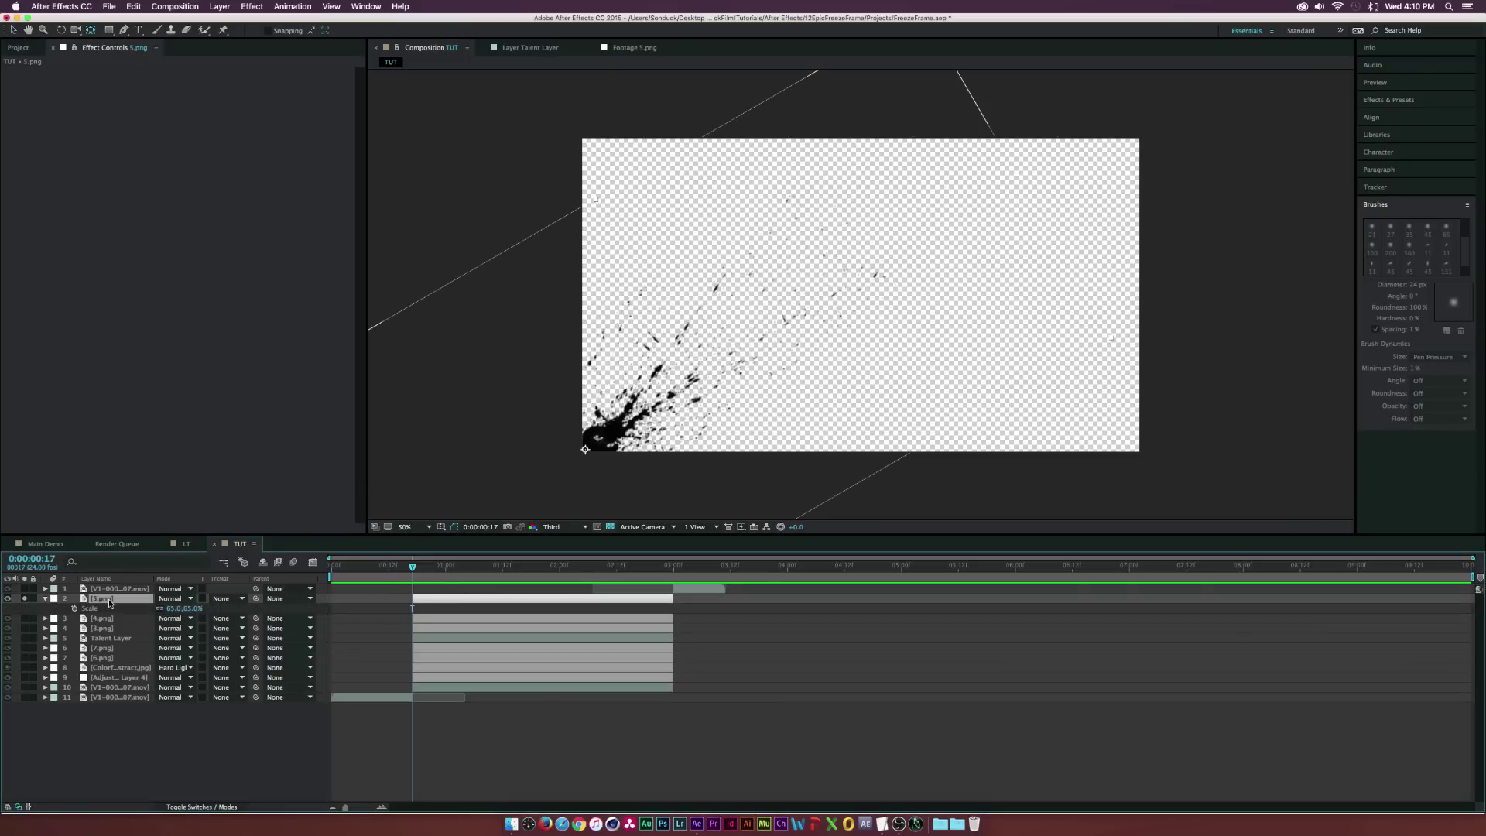
pyautogui.hotkey('shift', 'p')
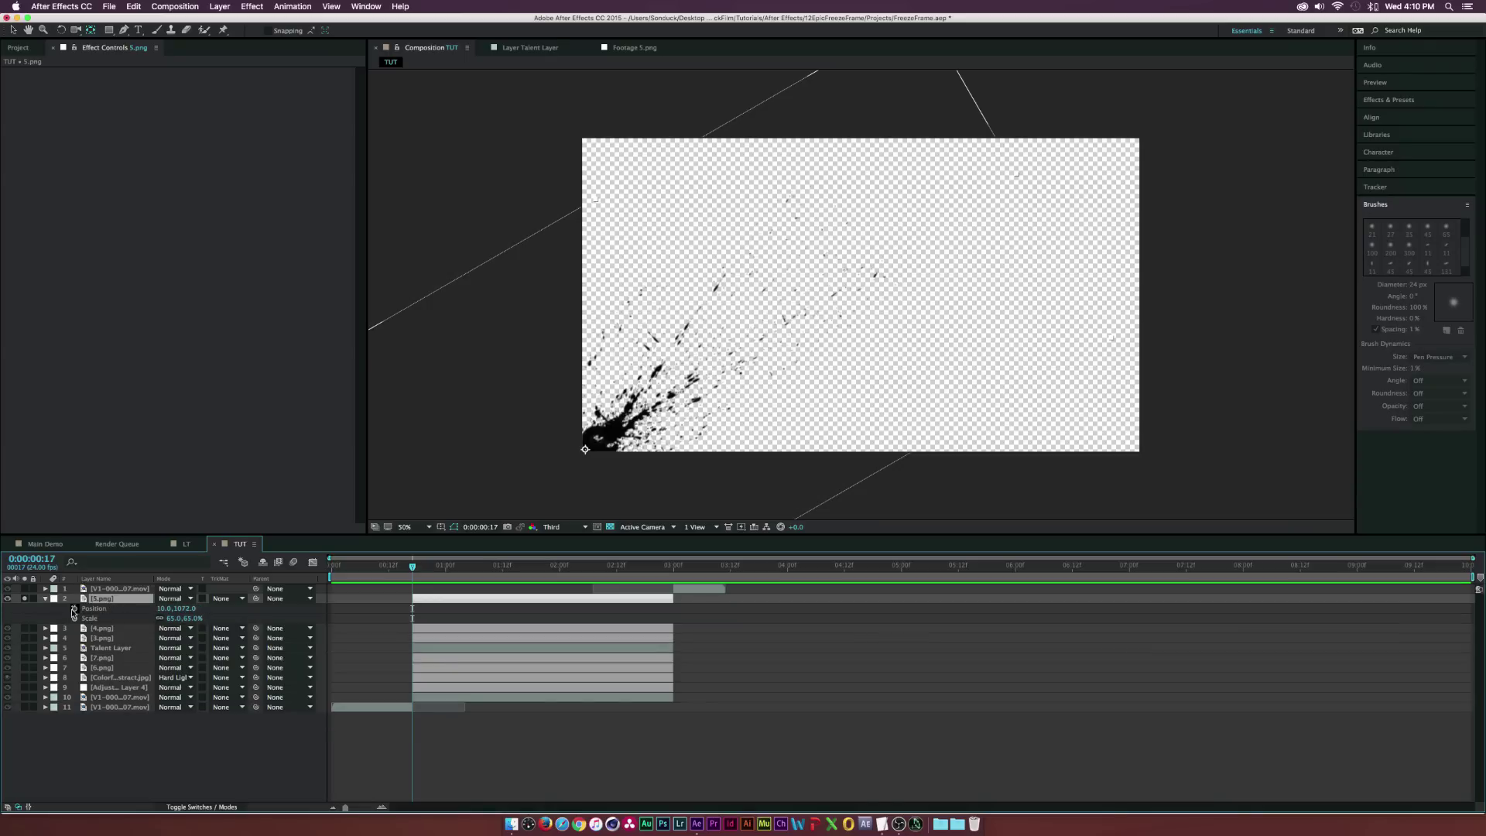
pyautogui.click(75, 608)
pyautogui.click(74, 619)
pyautogui.moveTo(413, 612); pyautogui.dragTo(441, 612)
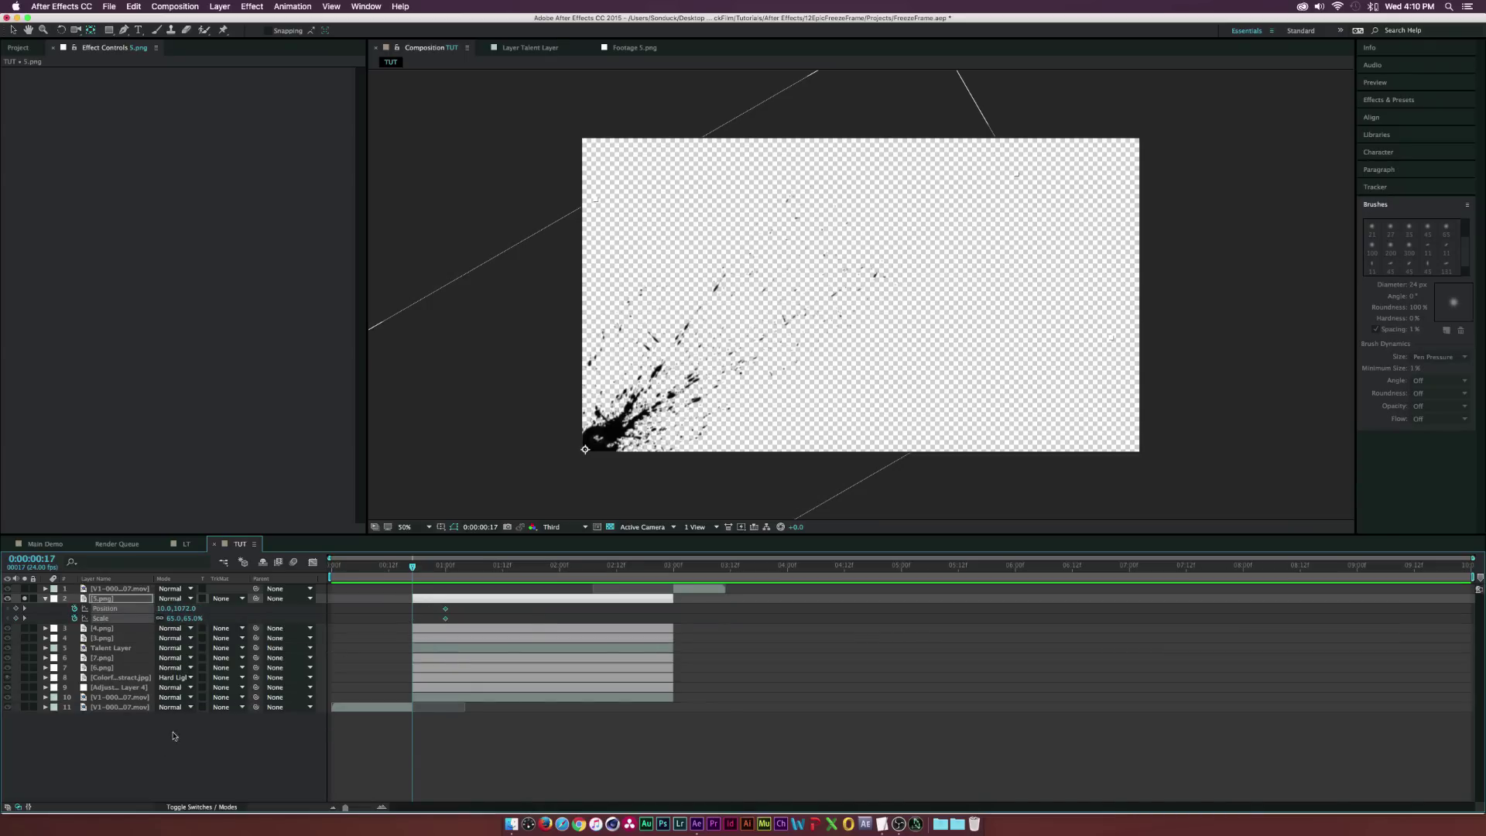
# At 0:00:00:17, move 5.png outside the frame's lower-left corner and scale it to 28%
pyautogui.click(160, 778)
pyautogui.click(590, 478)
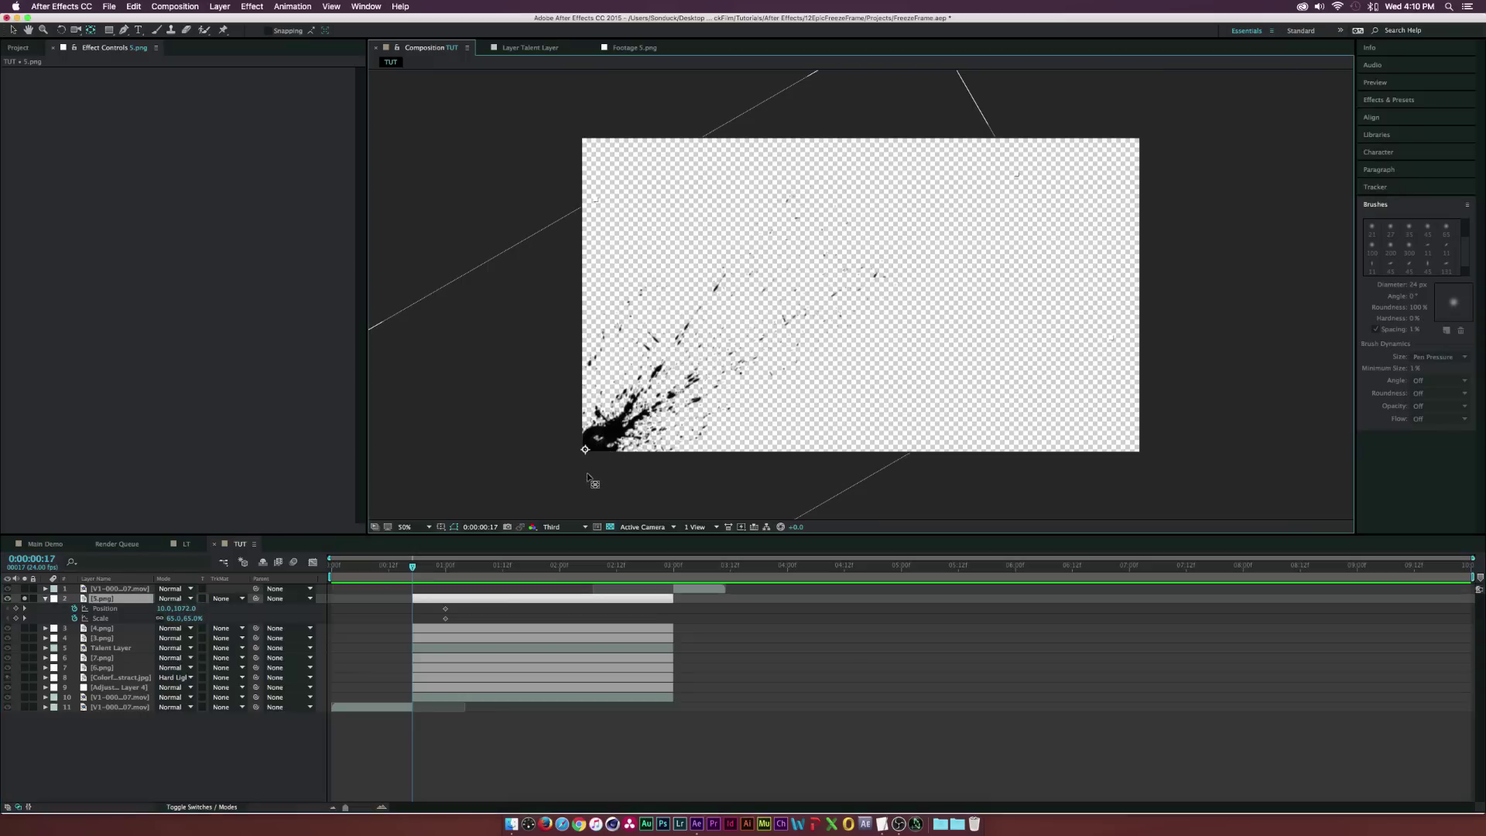
pyautogui.moveTo(609, 462); pyautogui.dragTo(549, 517)
pyautogui.moveTo(180, 621); pyautogui.dragTo(151, 621)
pyautogui.moveTo(412, 567); pyautogui.dragTo(460, 567)
# Switch the solo from 5.png to the 4.png layer and turn off the transparency grid
pyautogui.click(26, 598)
pyautogui.click(25, 628)
pyautogui.click(108, 632)
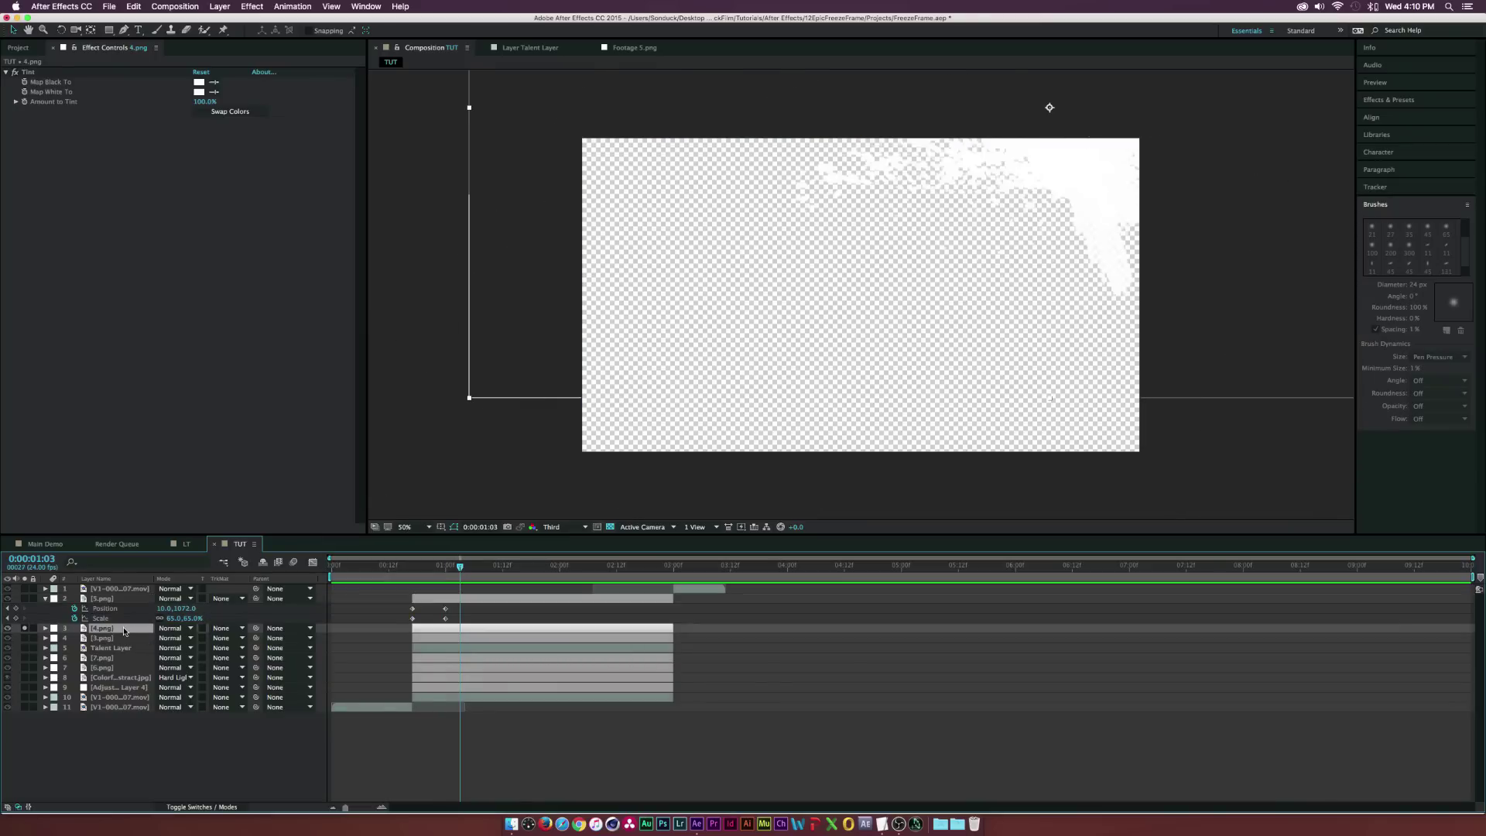
pyautogui.click(610, 527)
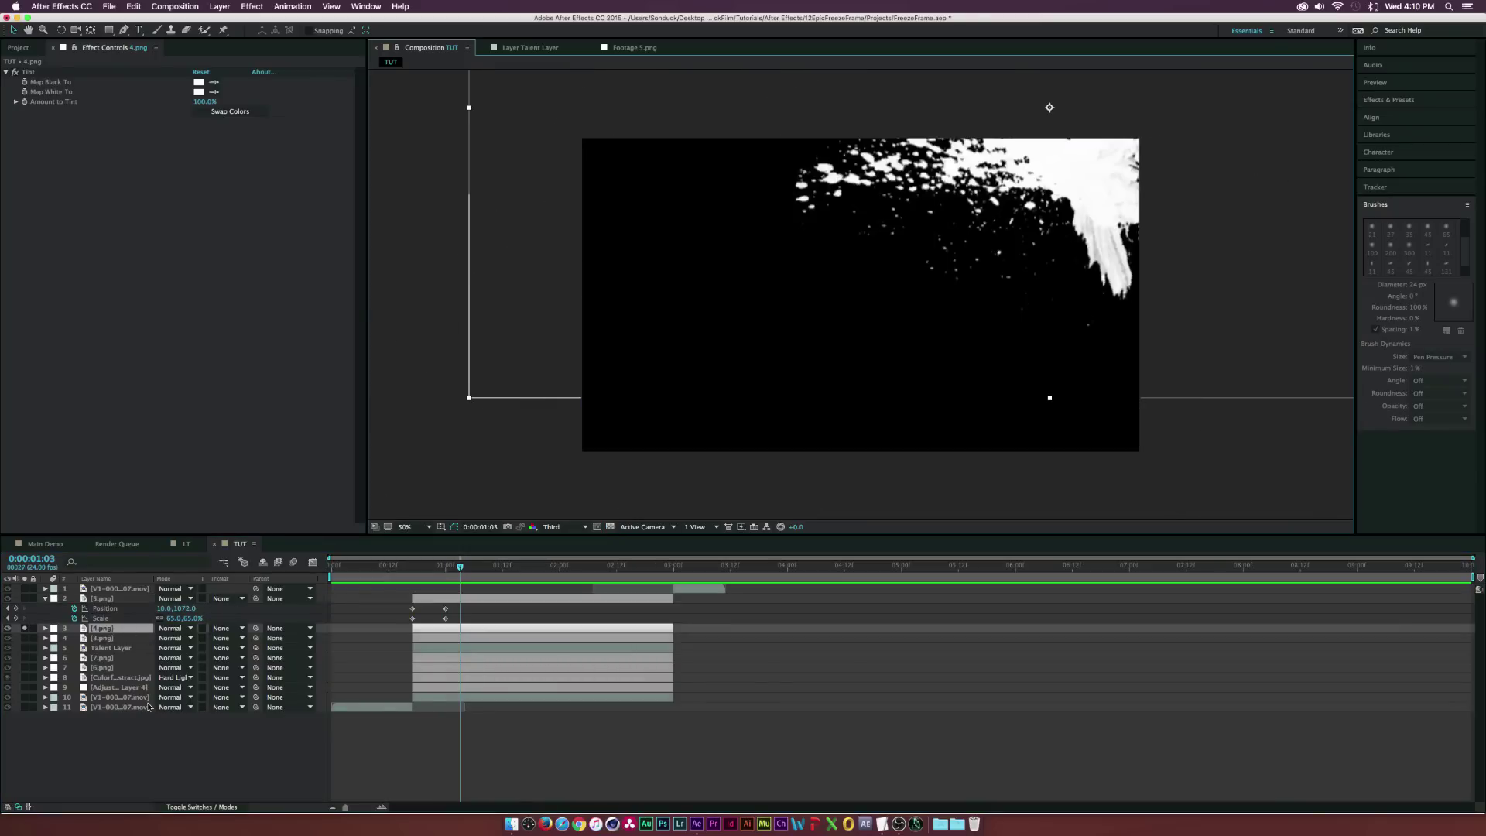
# Animate 4.png from 62% scale outside the frame's upper-right corner at 0:00:00:17 to its current placement at 0:00:01:00
pyautogui.click(414, 572)
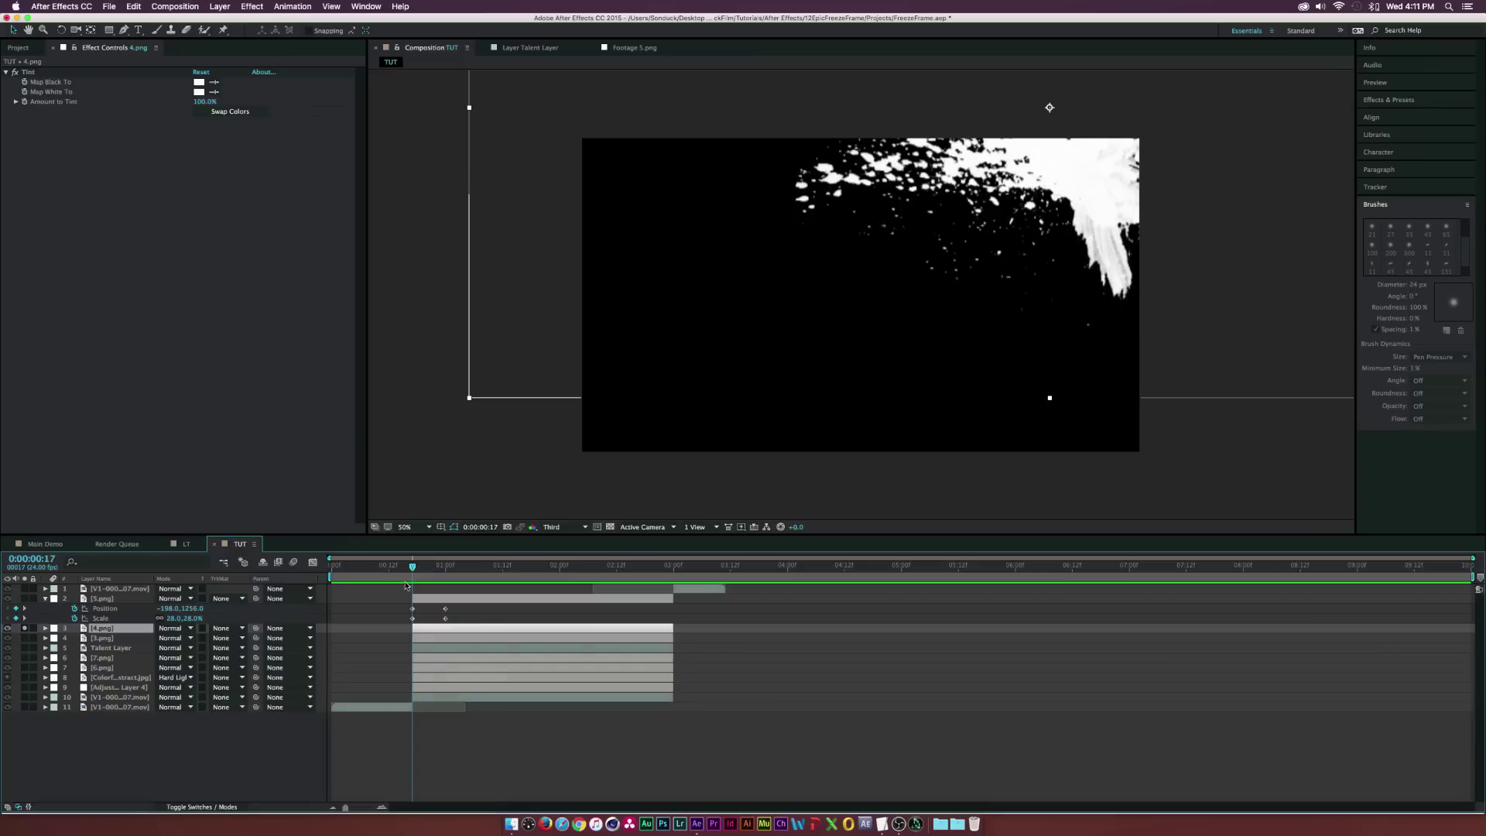
pyautogui.press('s')
pyautogui.hotkey('shift', 'p')
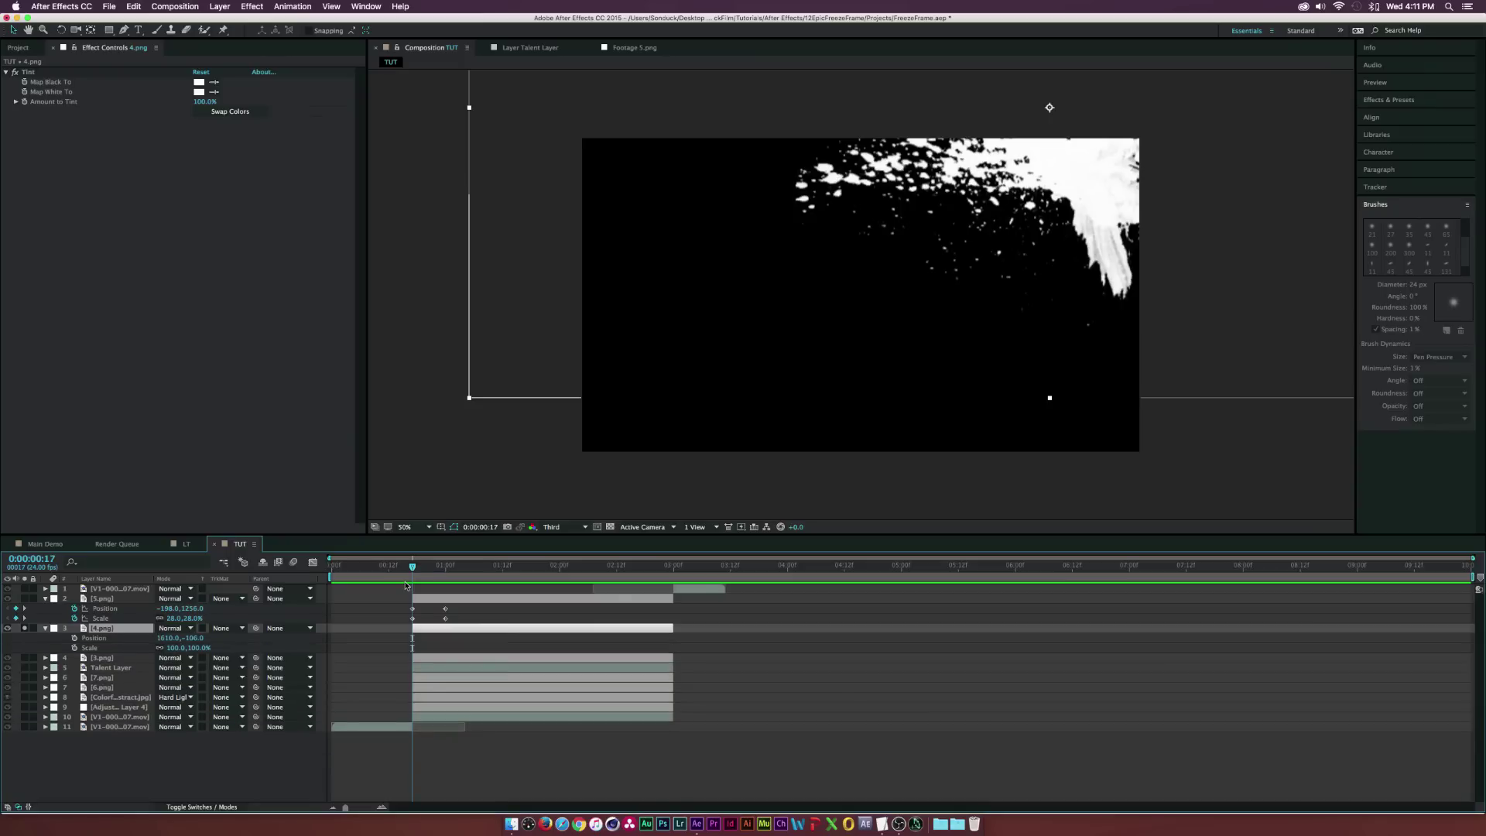
pyautogui.click(75, 637)
pyautogui.click(74, 648)
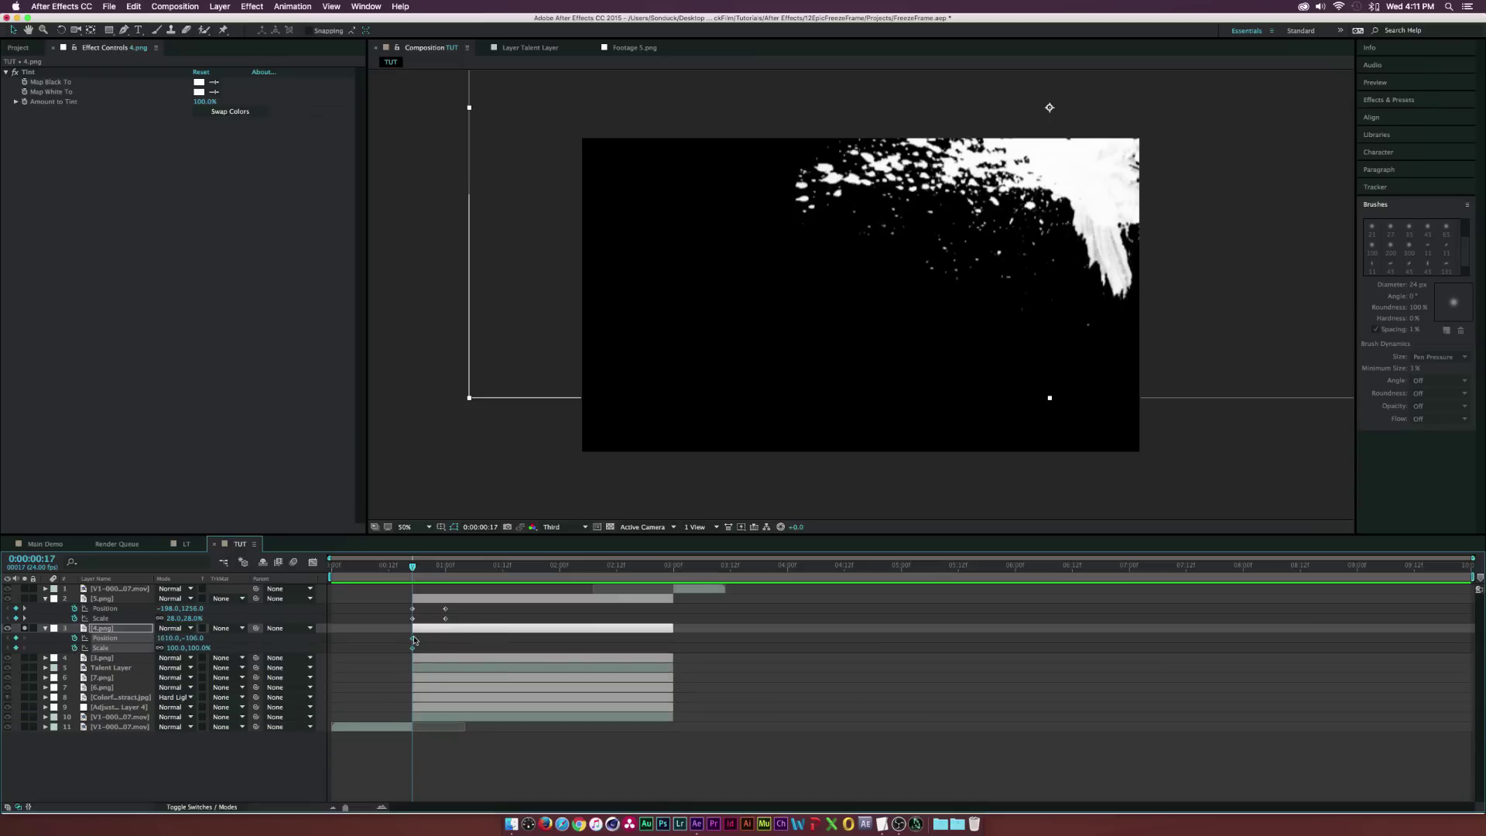
pyautogui.moveTo(414, 640); pyautogui.dragTo(447, 640)
pyautogui.moveTo(179, 649); pyautogui.dragTo(160, 639)
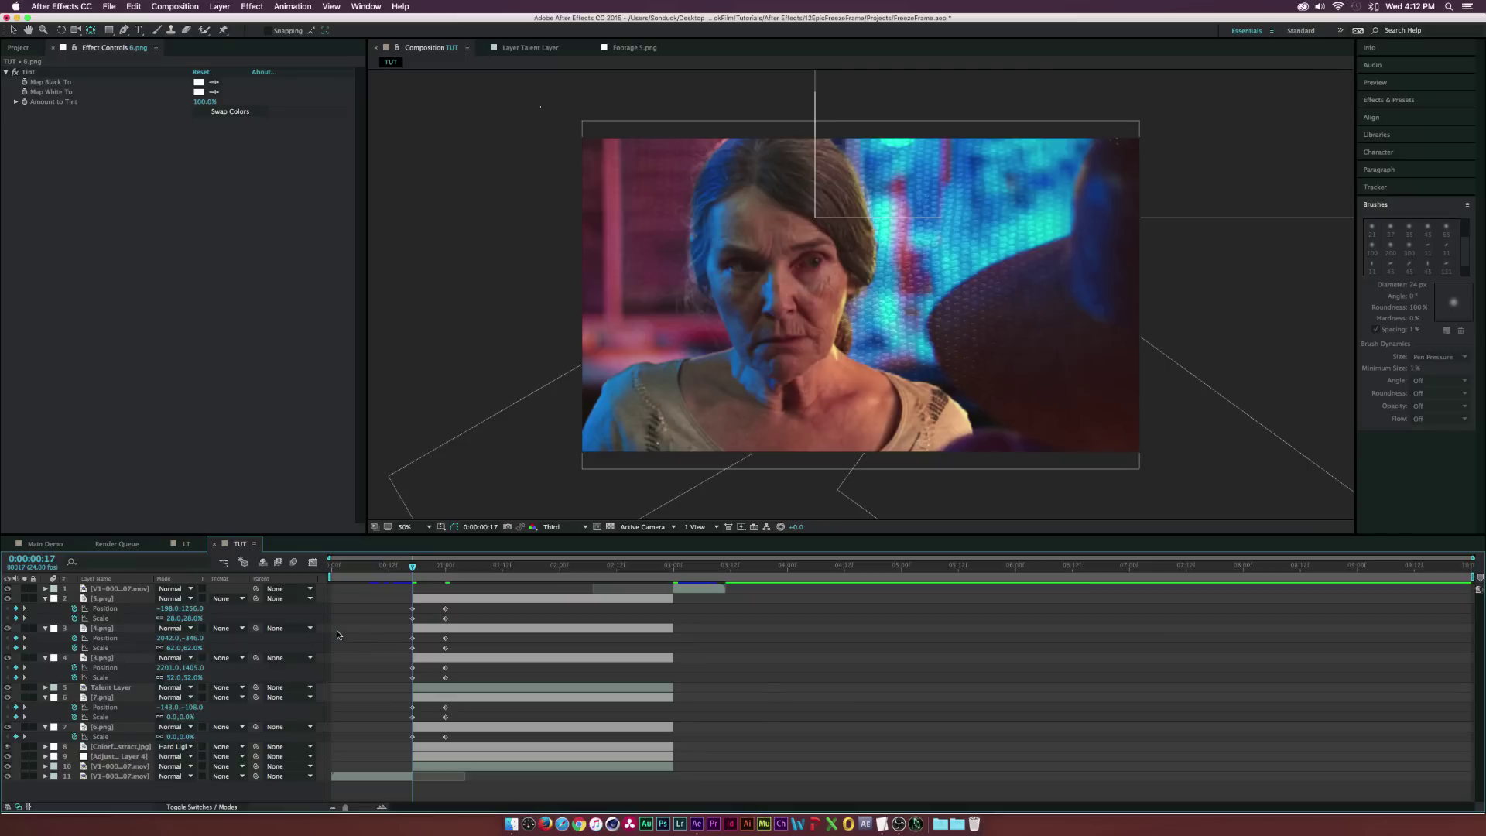
pyautogui.moveTo(412, 567); pyautogui.dragTo(445, 568)
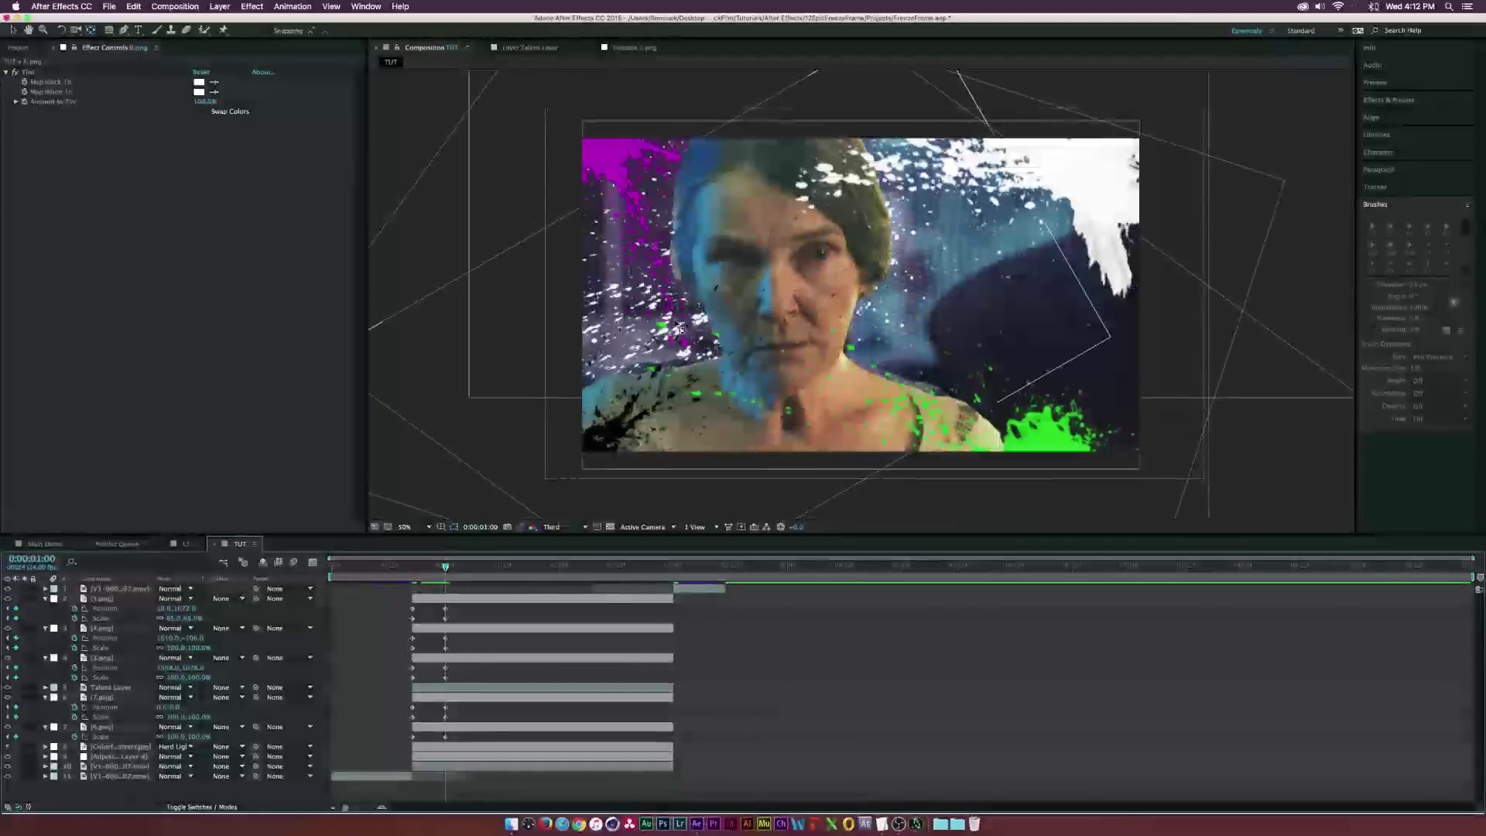
# Copy 5.png's entrance Position and Scale keyframes and paste them at 0:00:02:13
pyautogui.click(14, 30)
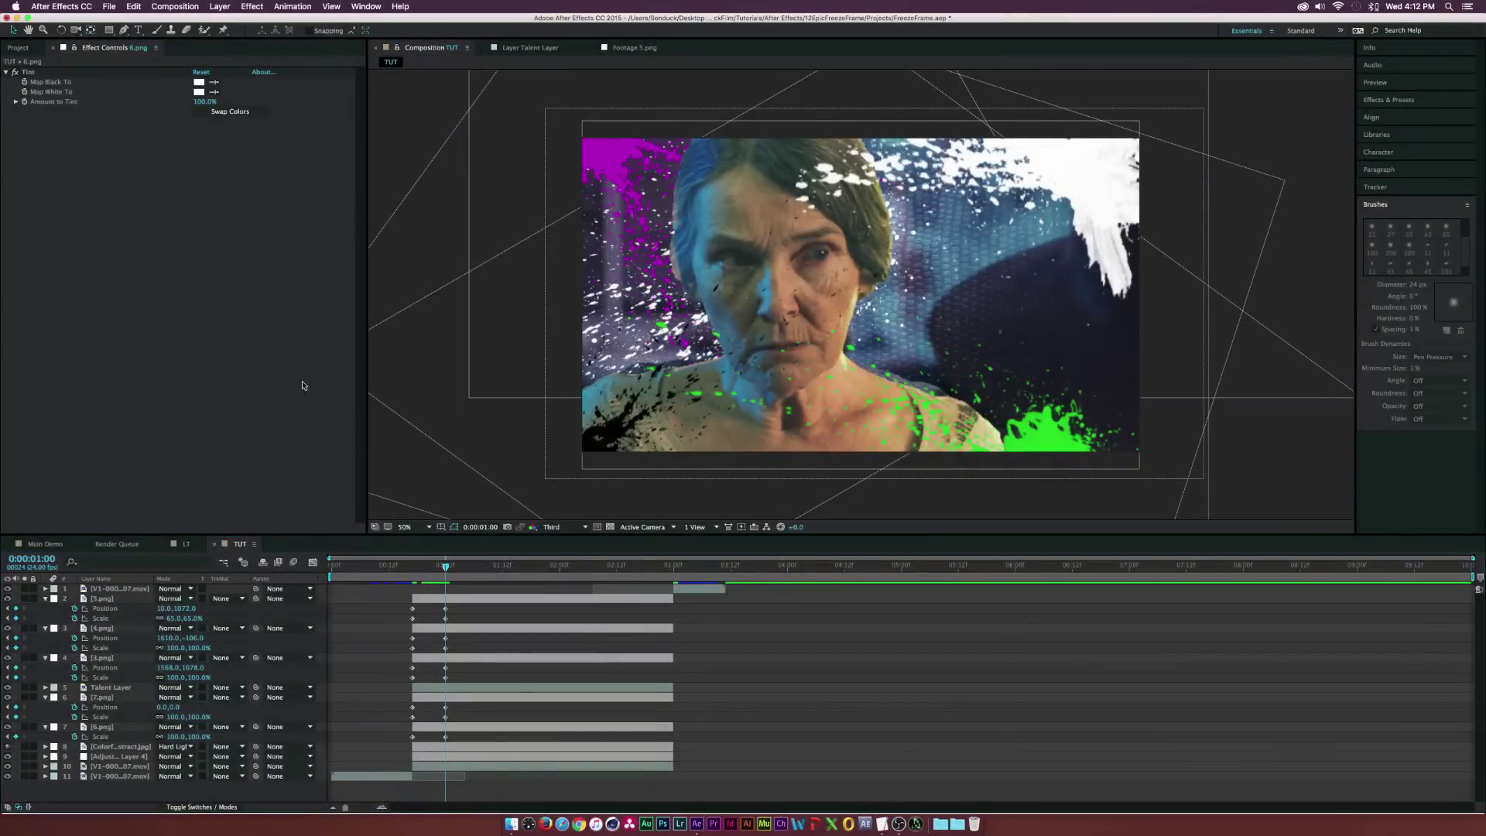
pyautogui.click(469, 610)
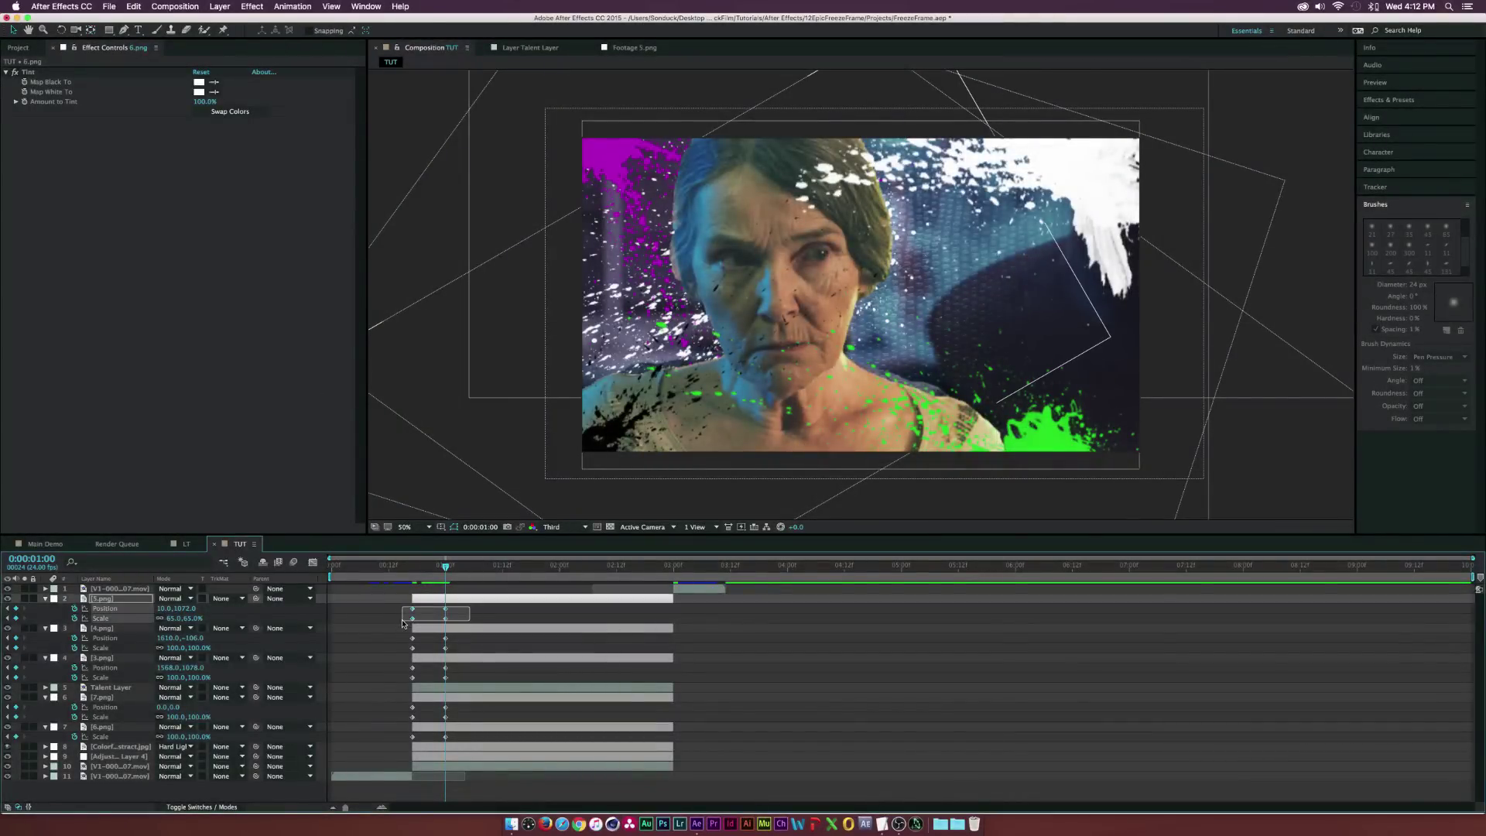
pyautogui.click(621, 566)
pyautogui.hotkey('ctrl', 'v')
# Copy the entrance keyframes of 4.png, 3.png, 7.png and 6.png and paste them on their layers at 0:00:02:13
pyautogui.moveTo(460, 637); pyautogui.dragTo(396, 742)
pyautogui.press('super+c')
pyautogui.press('super+v')
pyautogui.press('super+c')
pyautogui.press('super+v')
pyautogui.press('super+c')
pyautogui.press('super+v')
pyautogui.press('super+c')
pyautogui.press('super+v')
# Time-reverse the pasted keyframes on all five splatter layers and shift them so the last ones sit at the layers' end
pyautogui.moveTo(611, 603); pyautogui.dragTo(671, 745)
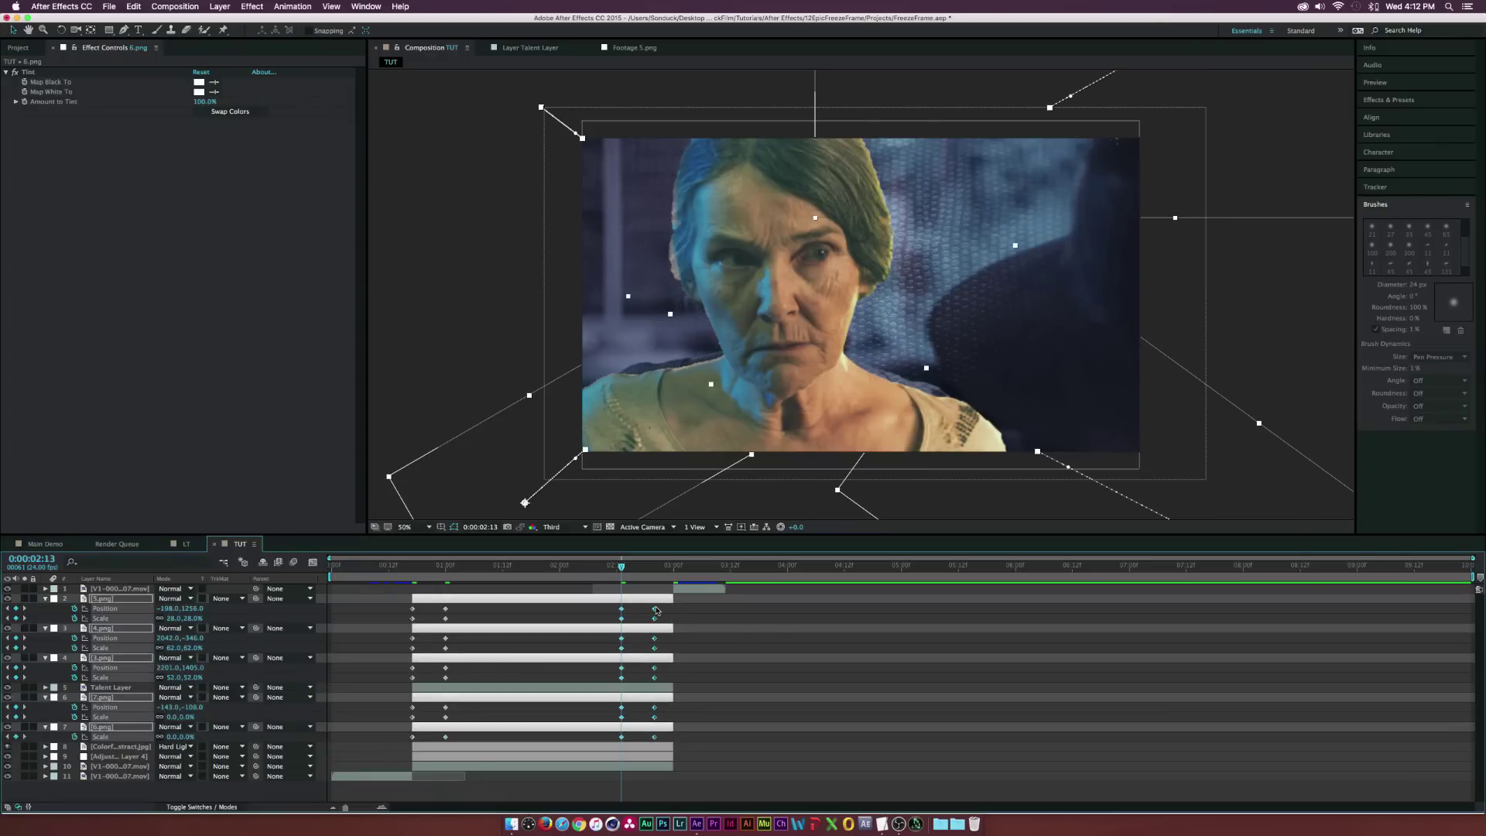
pyautogui.rightClick(655, 611)
pyautogui.moveTo(697, 741)
pyautogui.click(826, 802)
pyautogui.moveTo(656, 613); pyautogui.dragTo(670, 612)
# Apply Easy Ease to the splatter layers' inner keyframes, where each entrance ends and each exit begins
pyautogui.click(451, 616)
pyautogui.moveTo(439, 609); pyautogui.dragTo(639, 739)
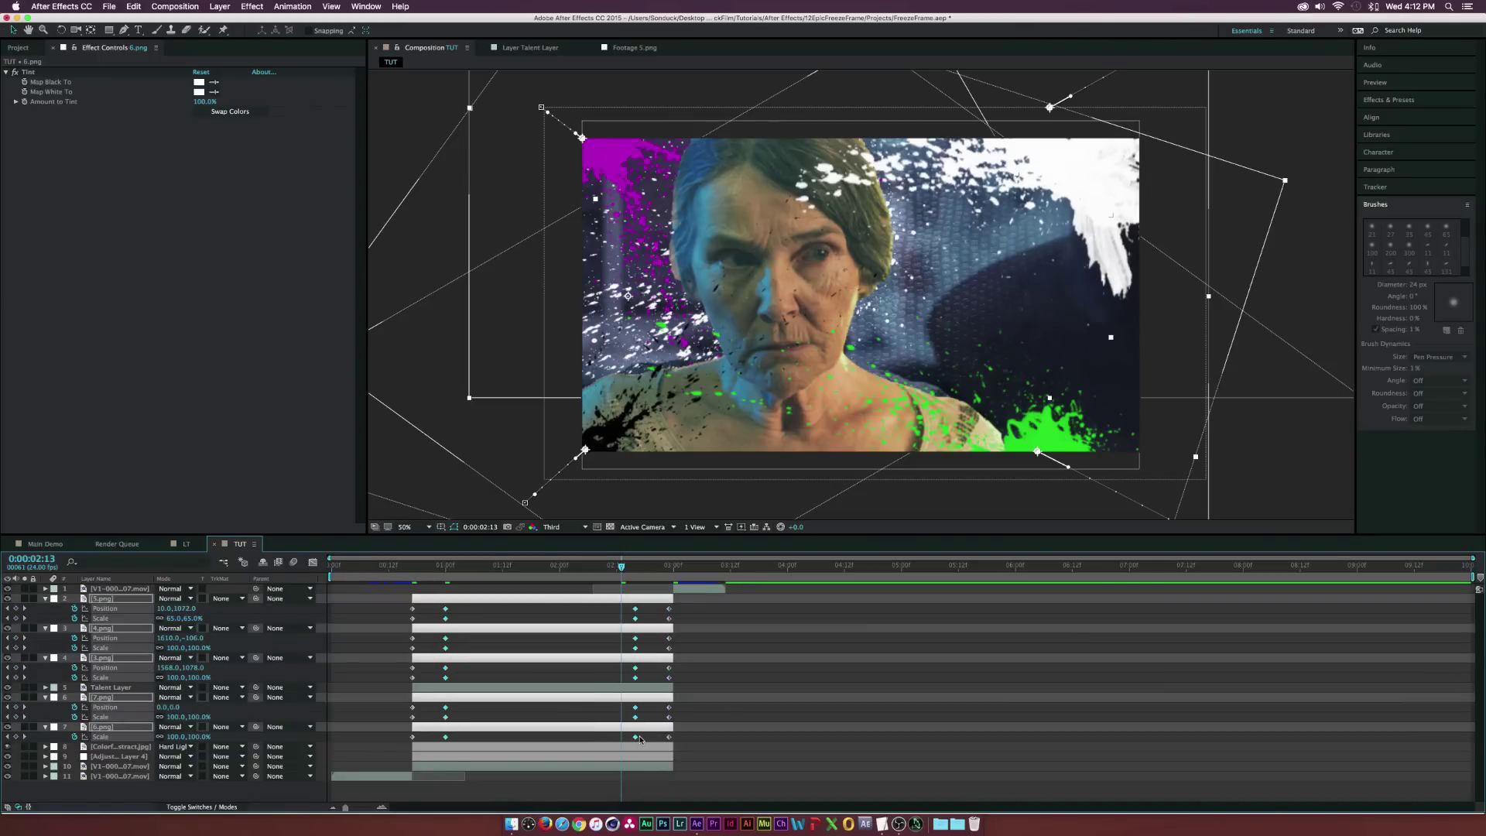
pyautogui.press('F9')
pyautogui.click(459, 610)
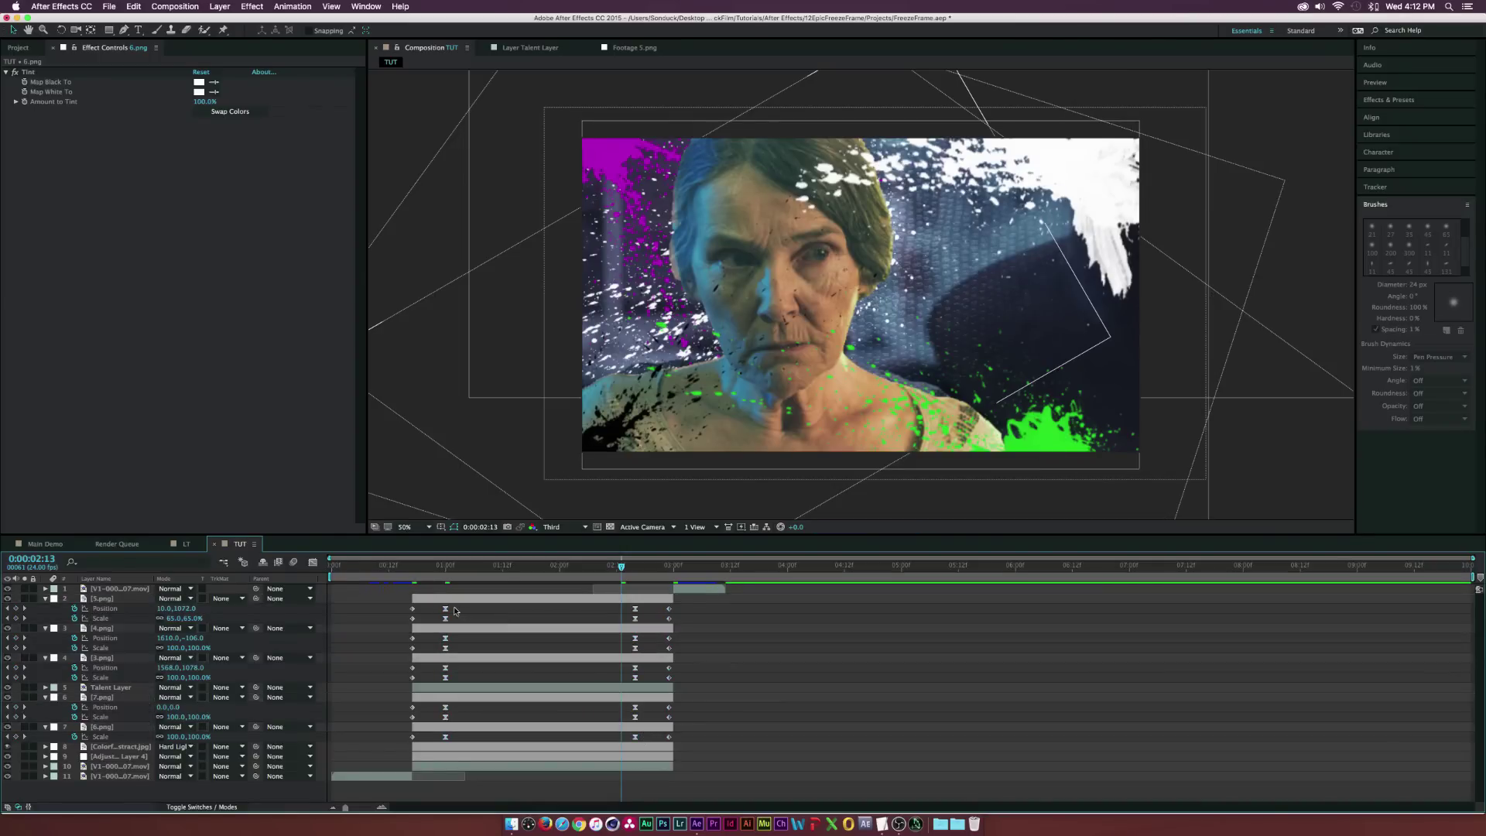
# Stagger the splatter entrances by shifting the first keyframe pairs of 5.png, 4.png and 7.png a few frames later
pyautogui.moveTo(467, 605); pyautogui.dragTo(416, 653)
pyautogui.moveTo(472, 710); pyautogui.dragTo(426, 718)
pyautogui.click(422, 566)
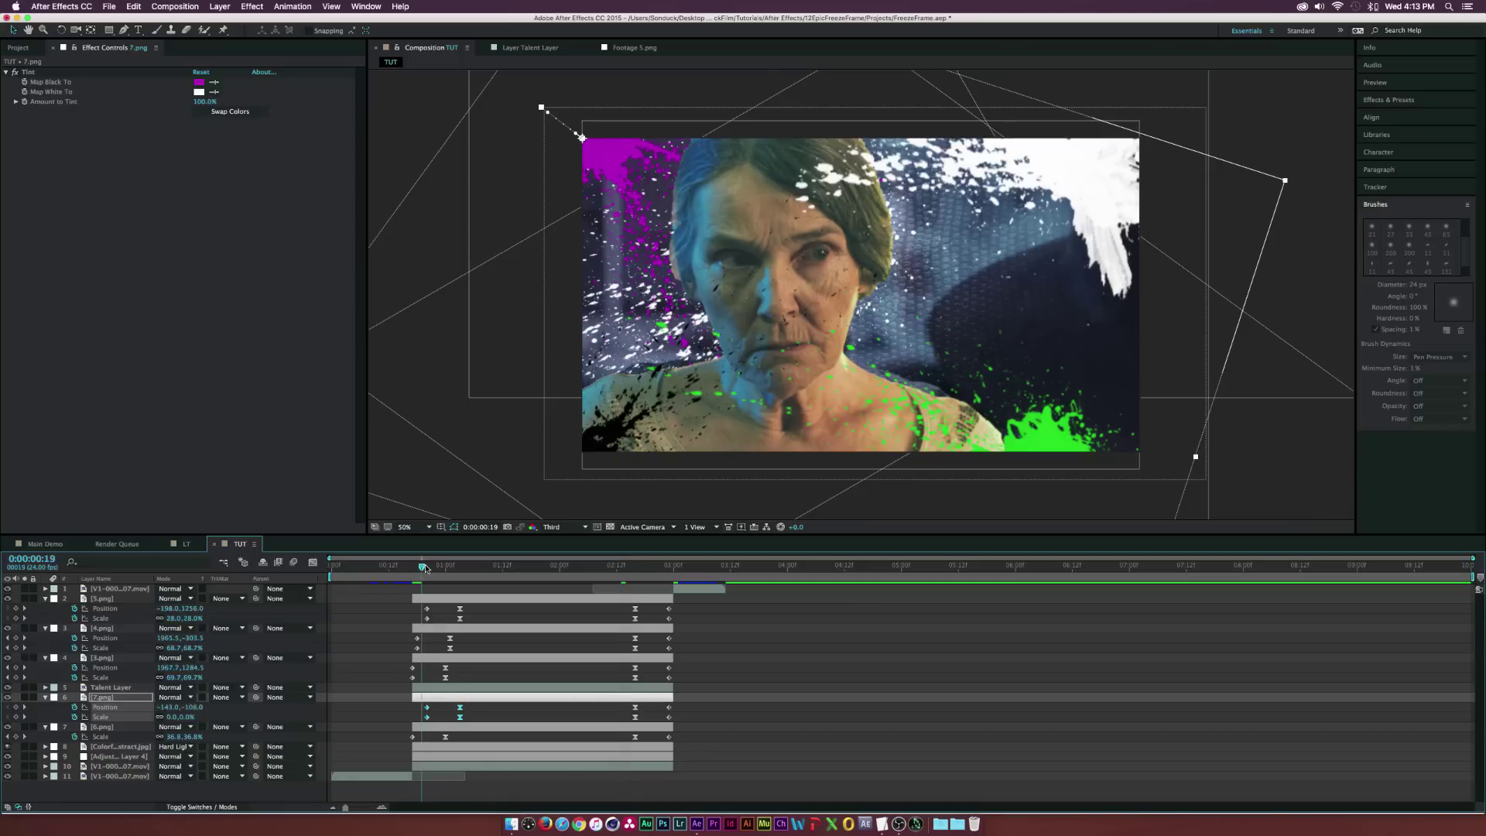
# Stagger the splatter exits by shifting the ending keyframes of 5.png, 3.png, 7.png and 6.png earlier, and collapse the layers' properties
pyautogui.click(615, 600)
pyautogui.moveTo(670, 621); pyautogui.dragTo(621, 608)
pyautogui.moveTo(626, 679); pyautogui.dragTo(654, 736)
pyautogui.moveTo(590, 568)
pyautogui.mouseDown()
pyautogui.moveTo(659, 573)
pyautogui.moveTo(616, 573)
pyautogui.mouseUp()
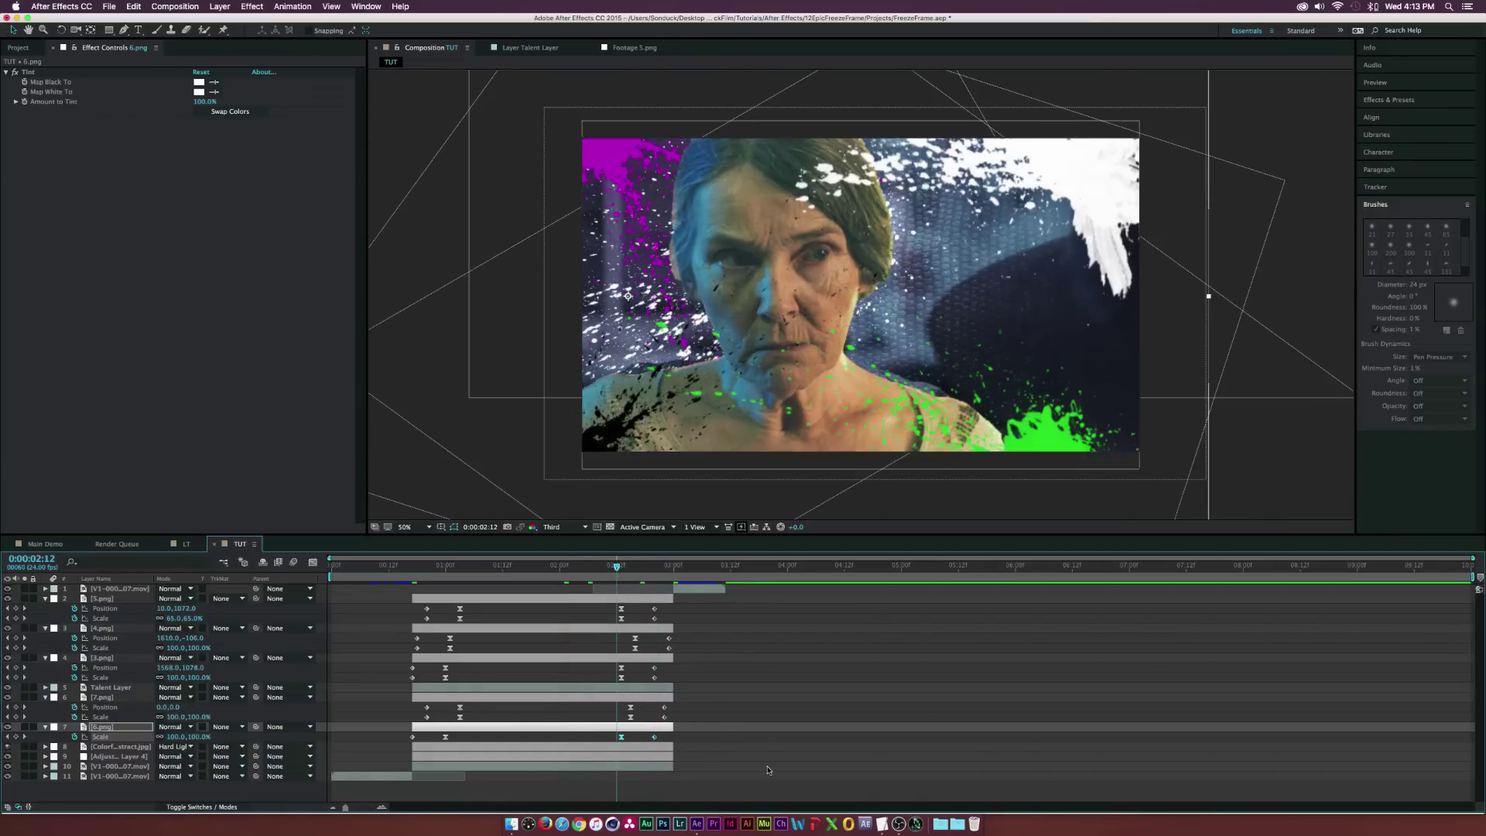
pyautogui.click(756, 647)
pyautogui.press('u')
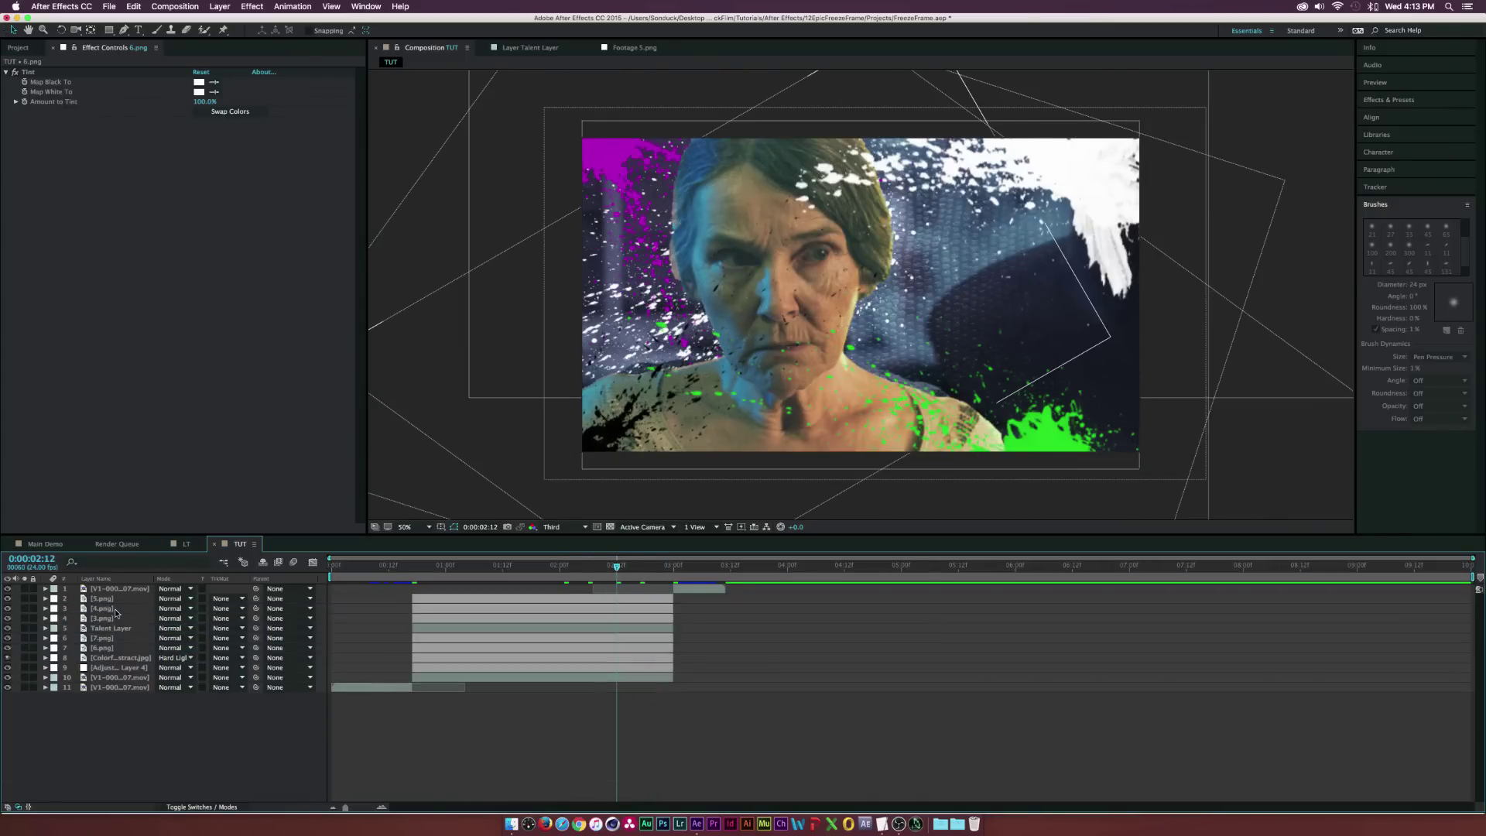
# Check the task list in TextEdit and add Brush-Splatter.png from the Splatter Images folder directly above the 5.png layer
pyautogui.click(882, 825)
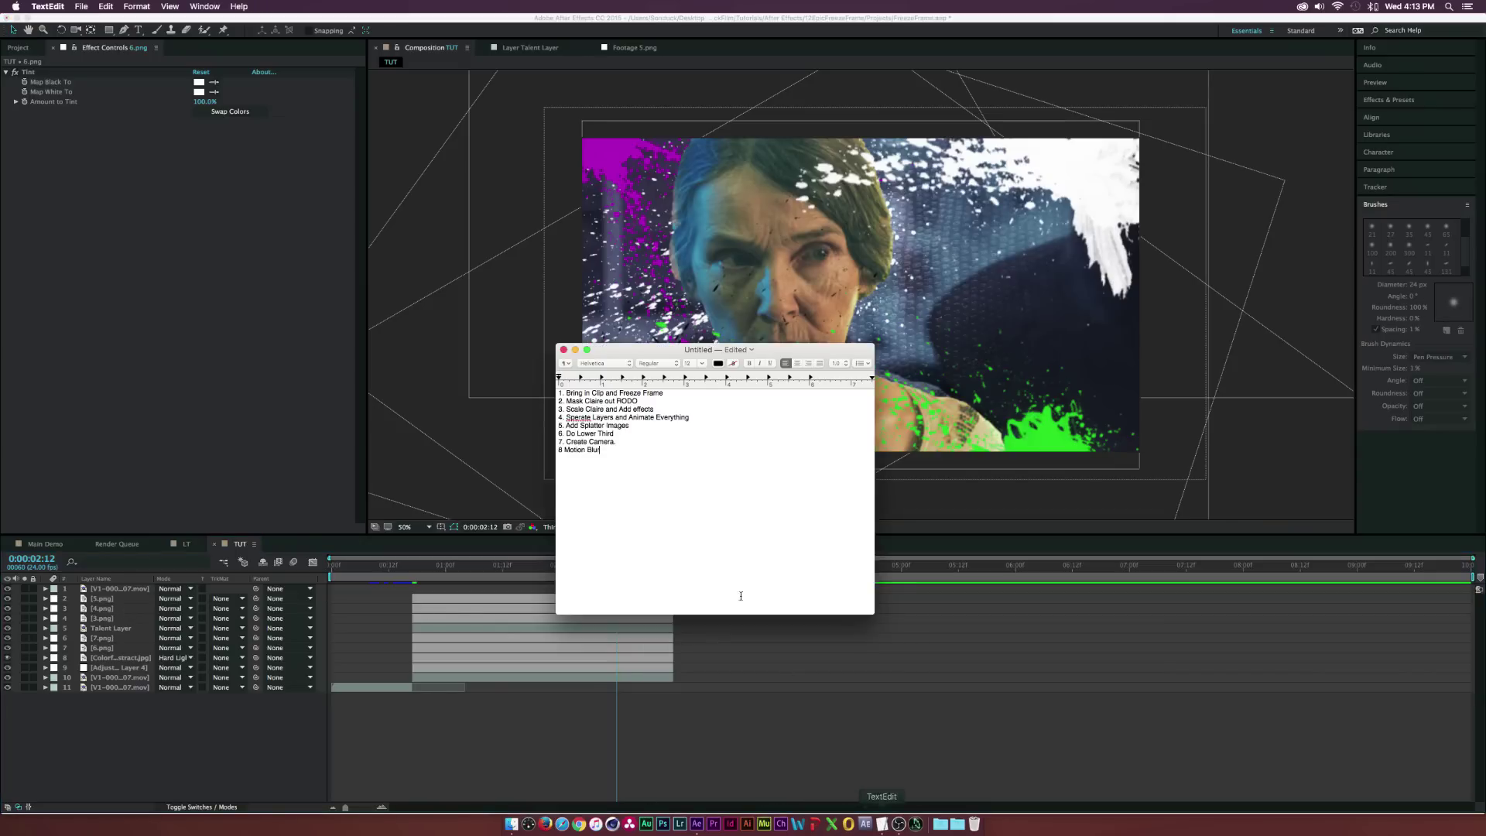
pyautogui.click(273, 750)
pyautogui.click(18, 47)
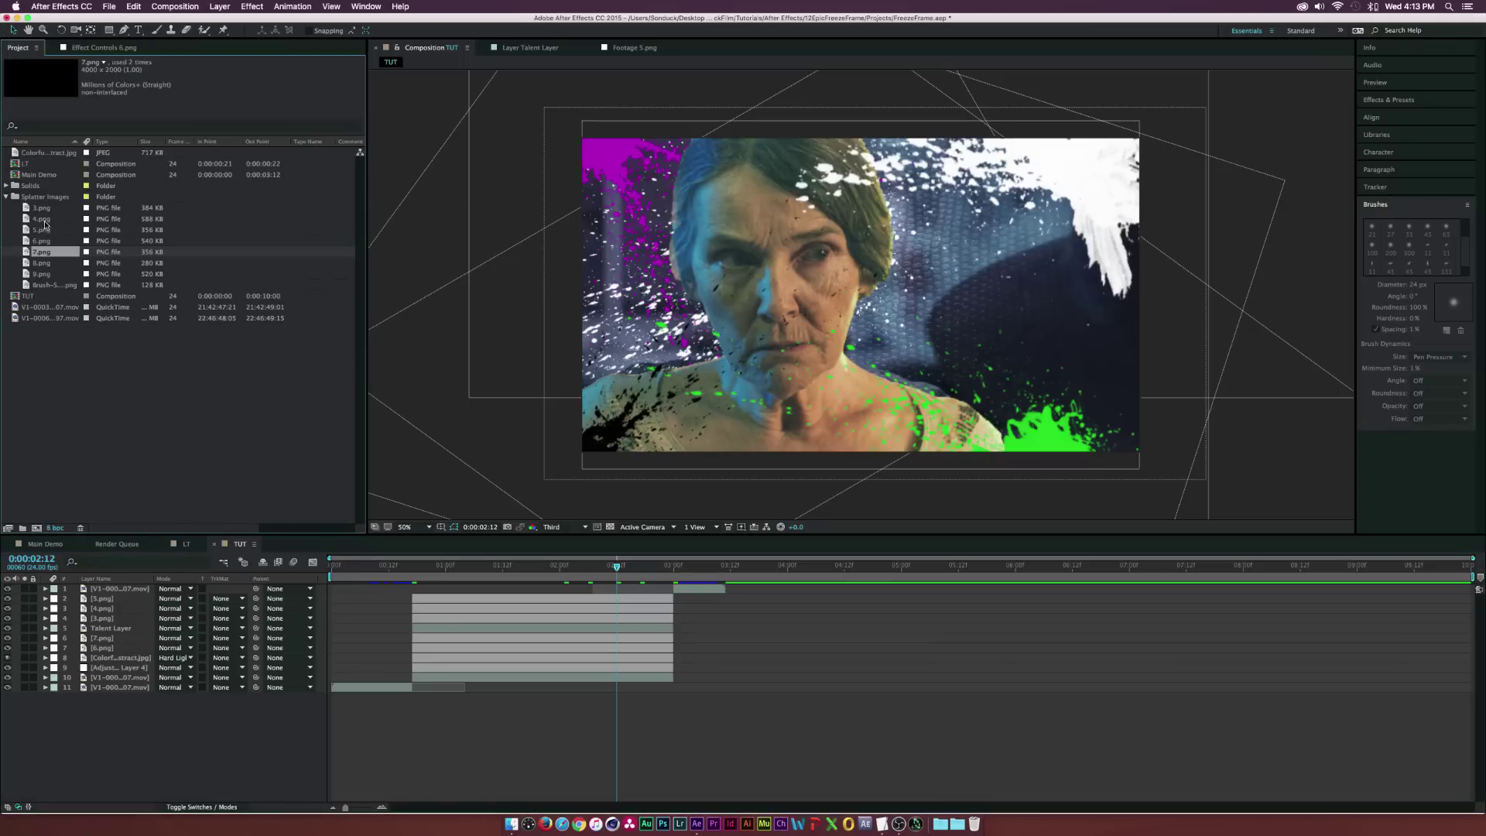
pyautogui.click(37, 286)
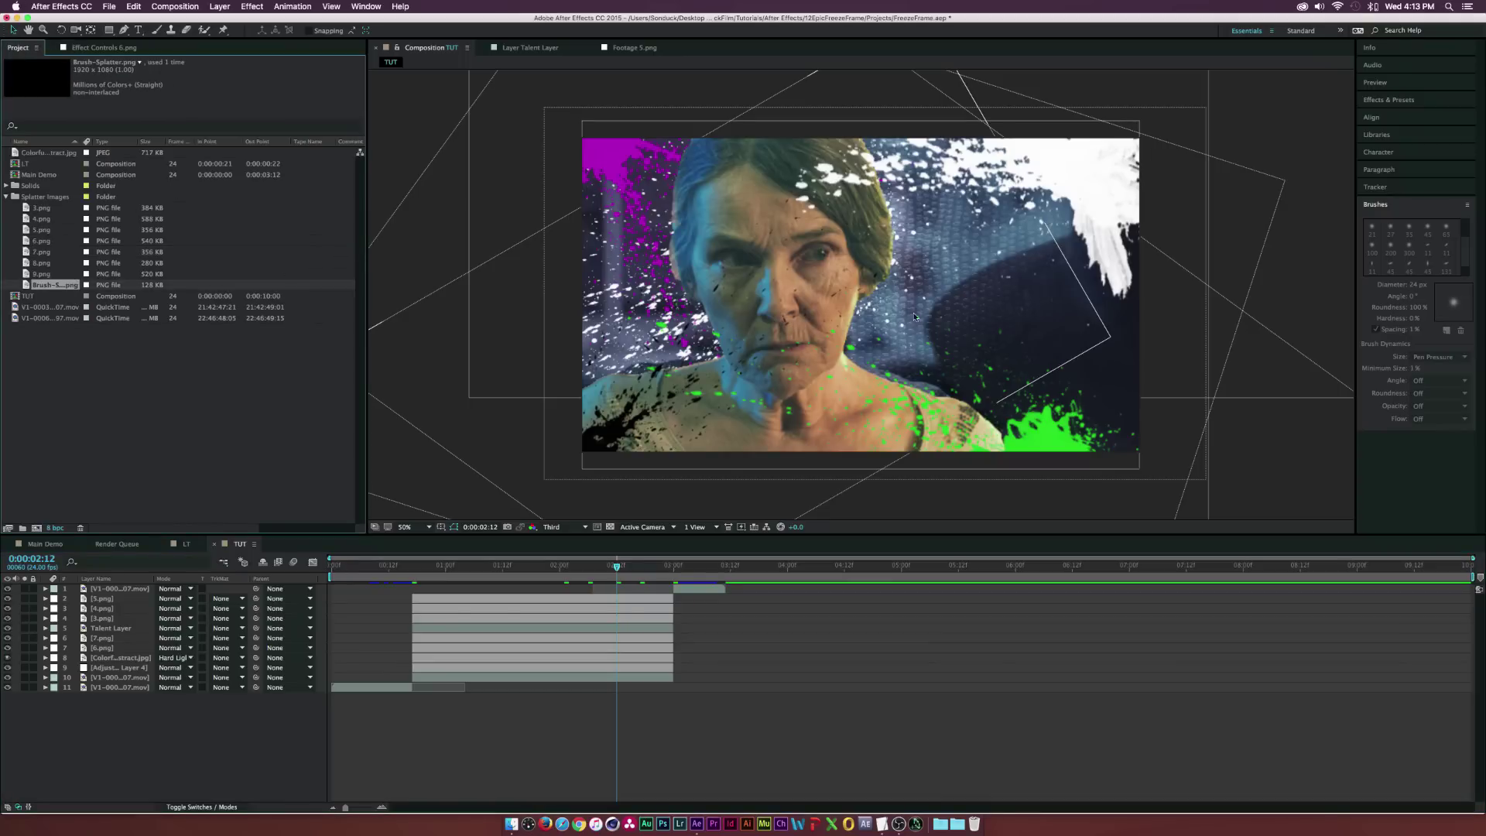
pyautogui.moveTo(96, 562); pyautogui.dragTo(107, 593)
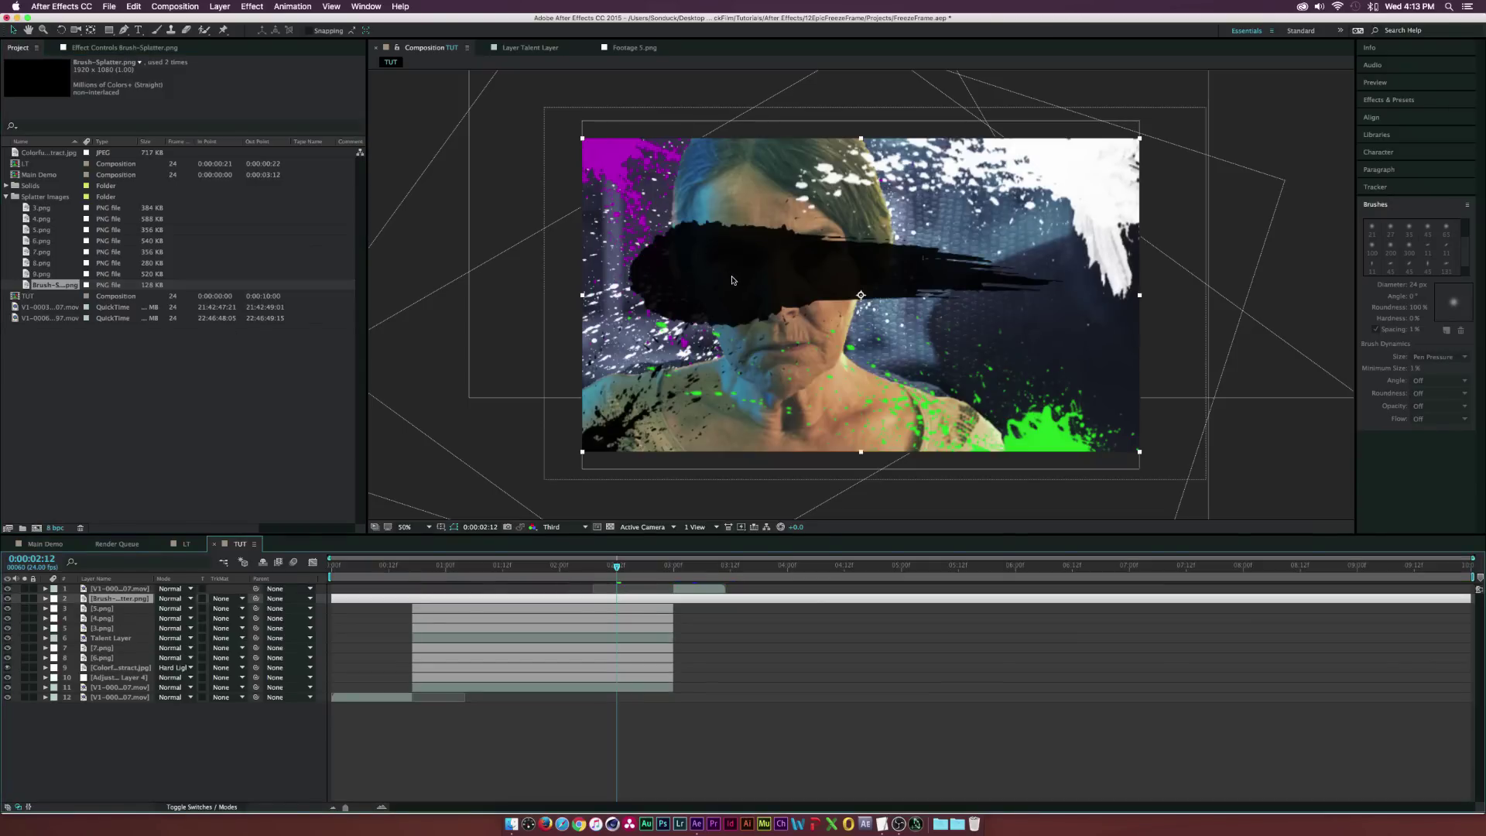
# Move the brush stroke down over the woman's lower neck and scale it to 66%
pyautogui.moveTo(814, 277); pyautogui.dragTo(849, 376)
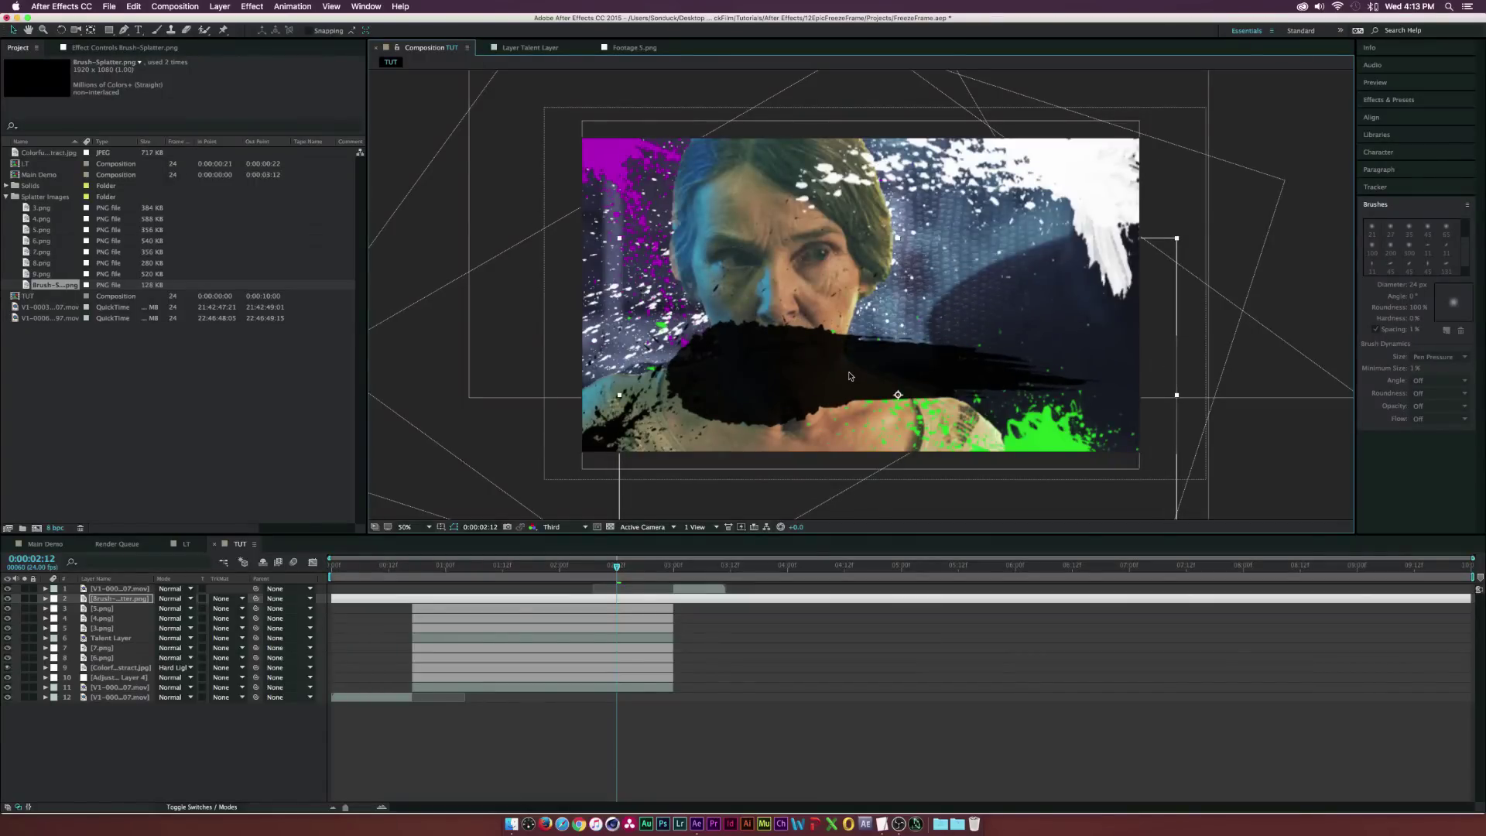
pyautogui.moveTo(842, 373); pyautogui.dragTo(847, 381)
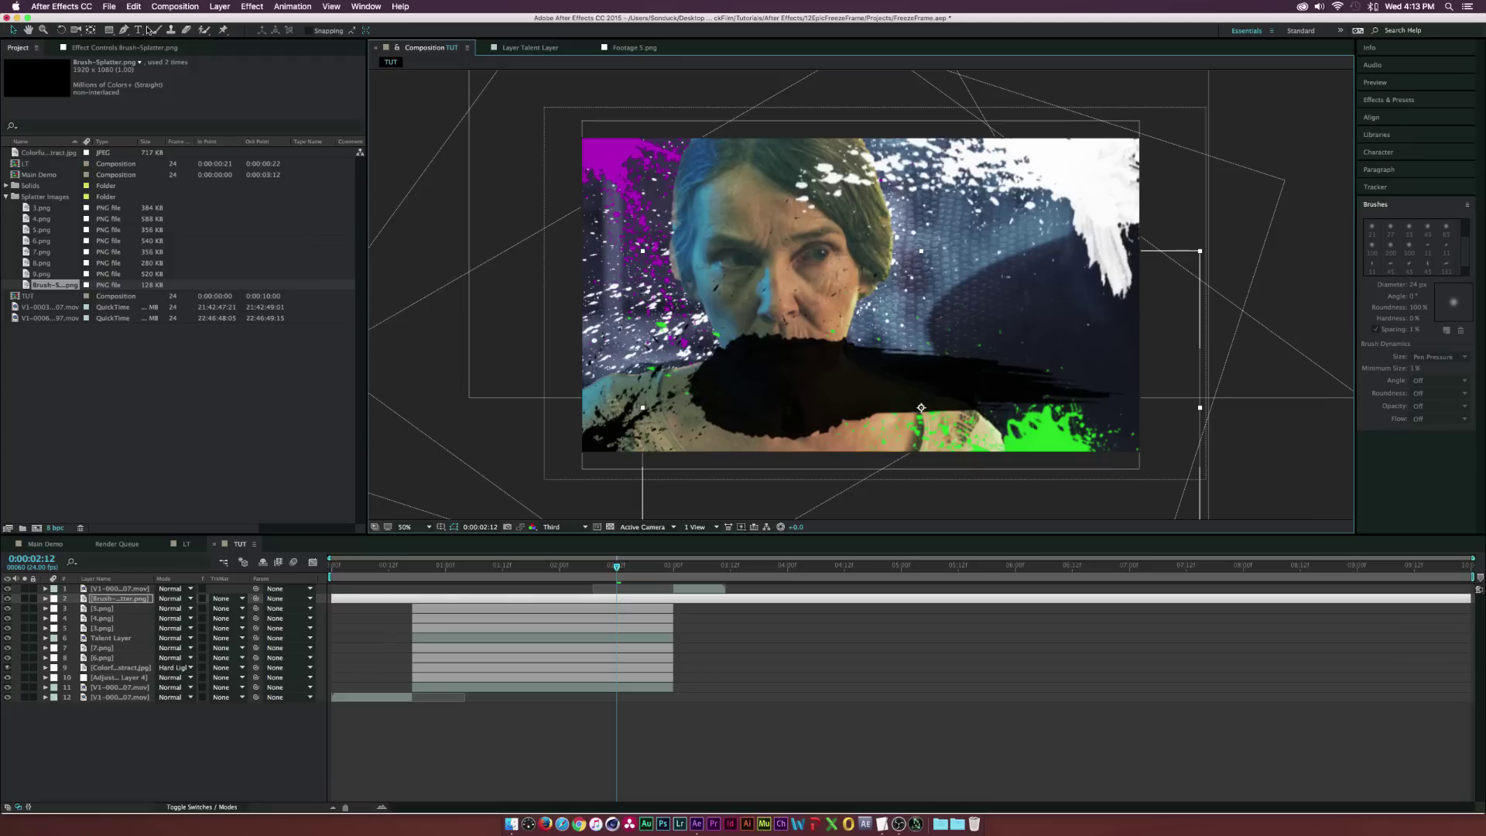
pyautogui.moveTo(802, 370); pyautogui.dragTo(779, 372)
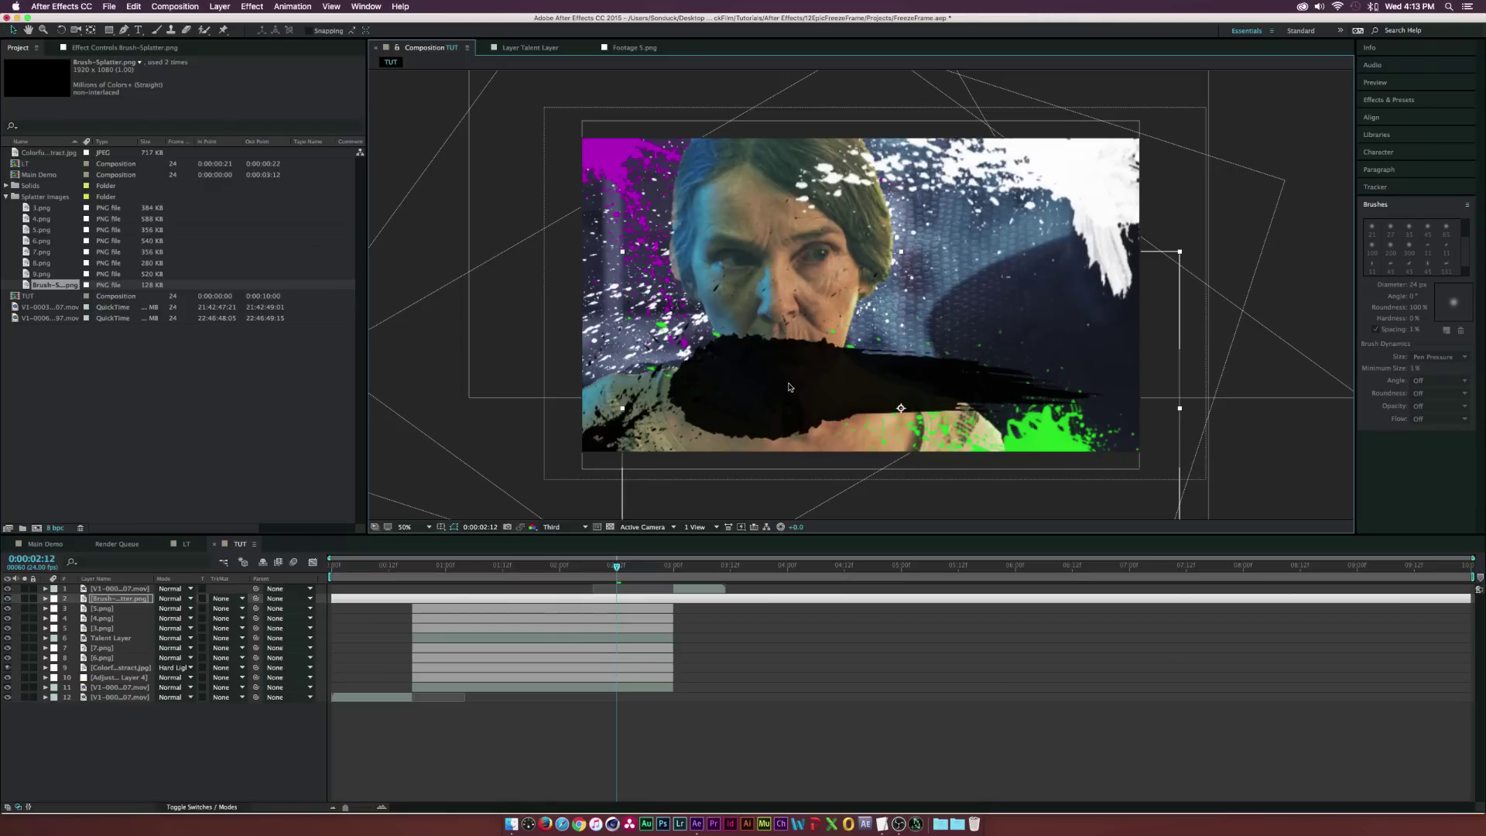
pyautogui.press('s')
pyautogui.moveTo(185, 609); pyautogui.dragTo(161, 609)
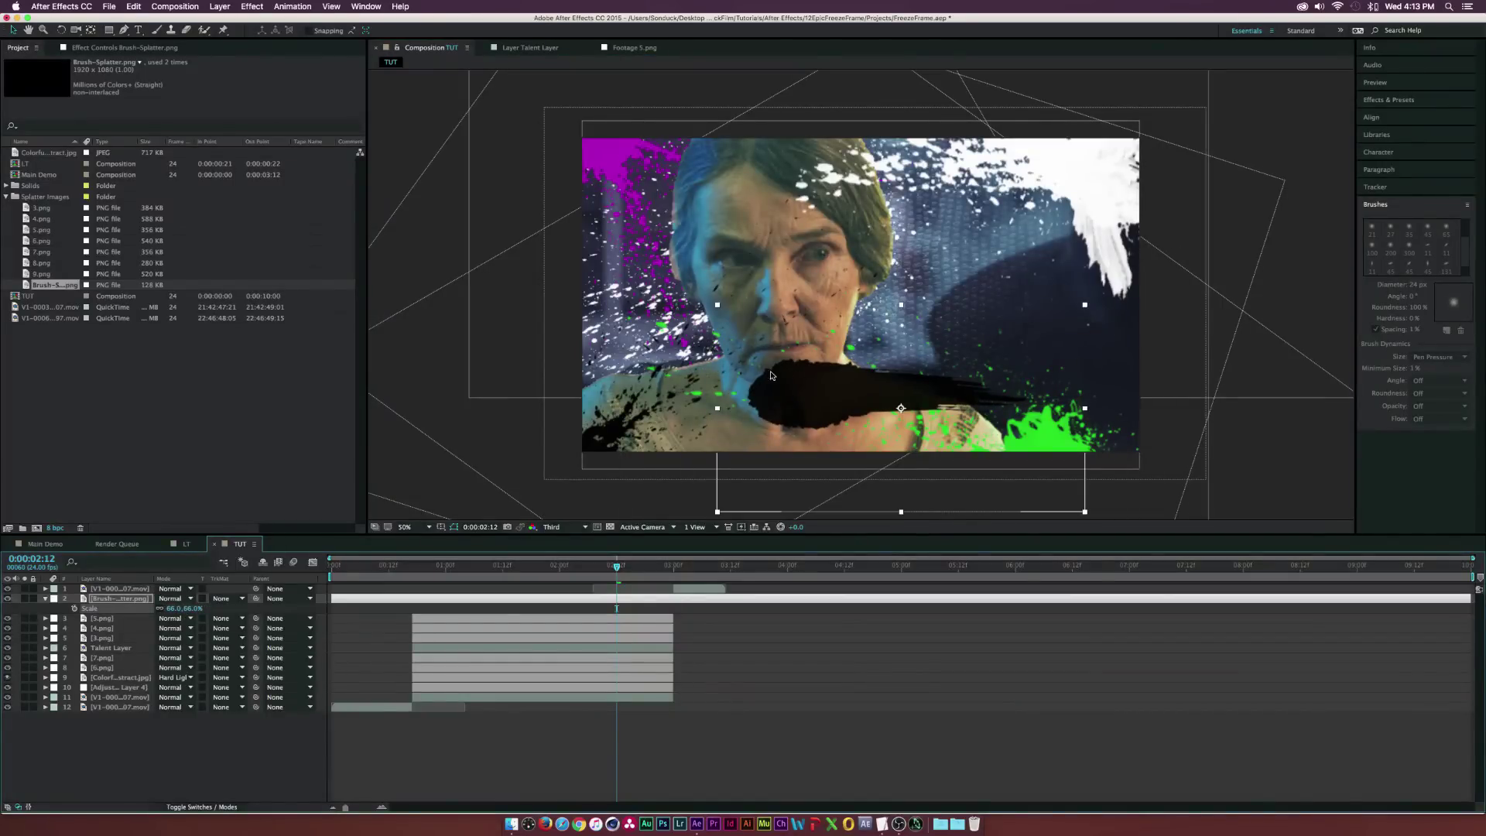
pyautogui.moveTo(817, 385); pyautogui.dragTo(811, 383)
# Flip the brush stroke horizontally and shift it toward the frame's lower-right corner
pyautogui.click(161, 9)
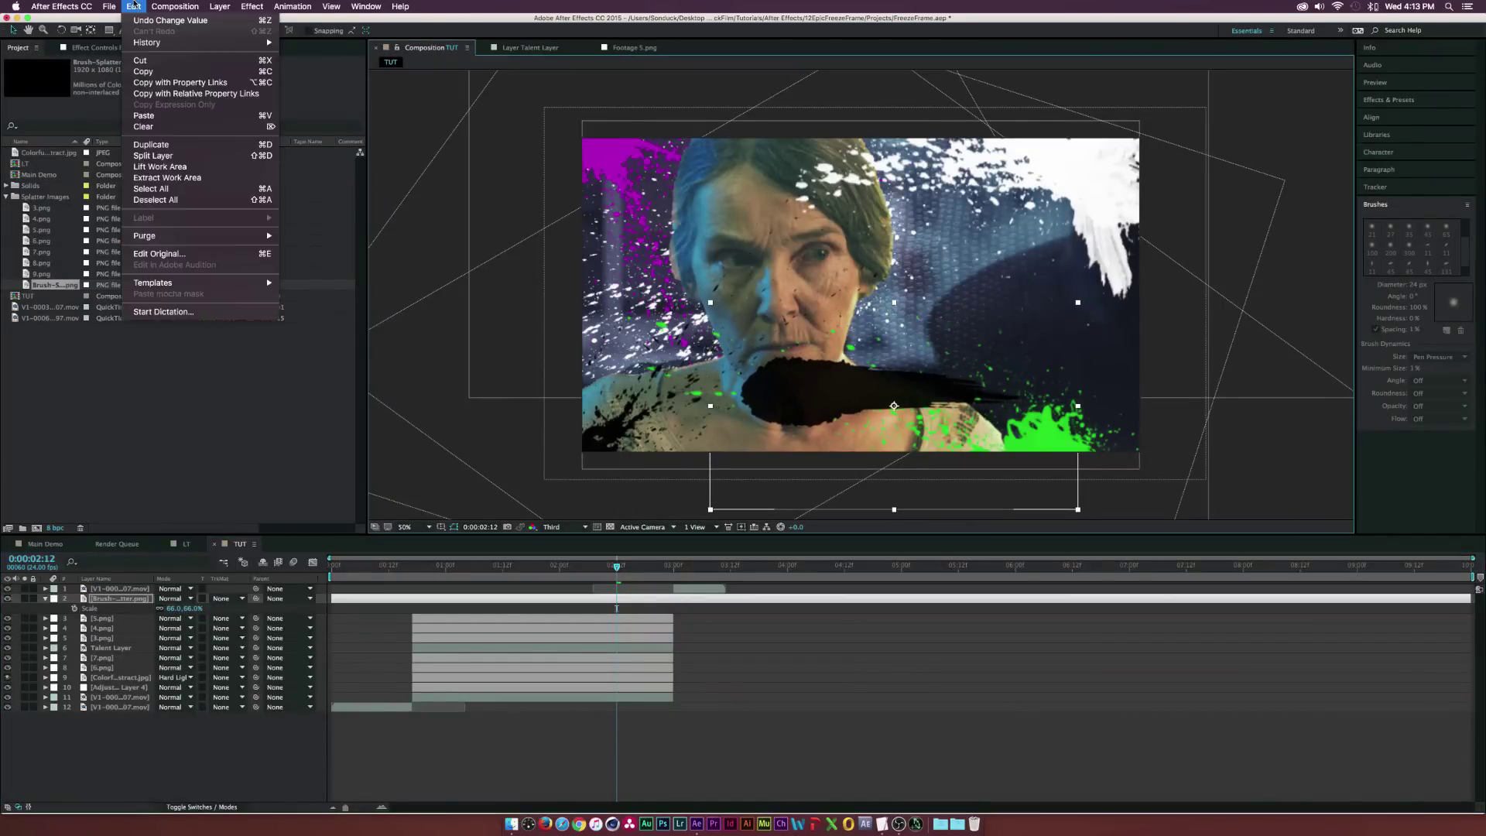
pyautogui.moveTo(246, 136)
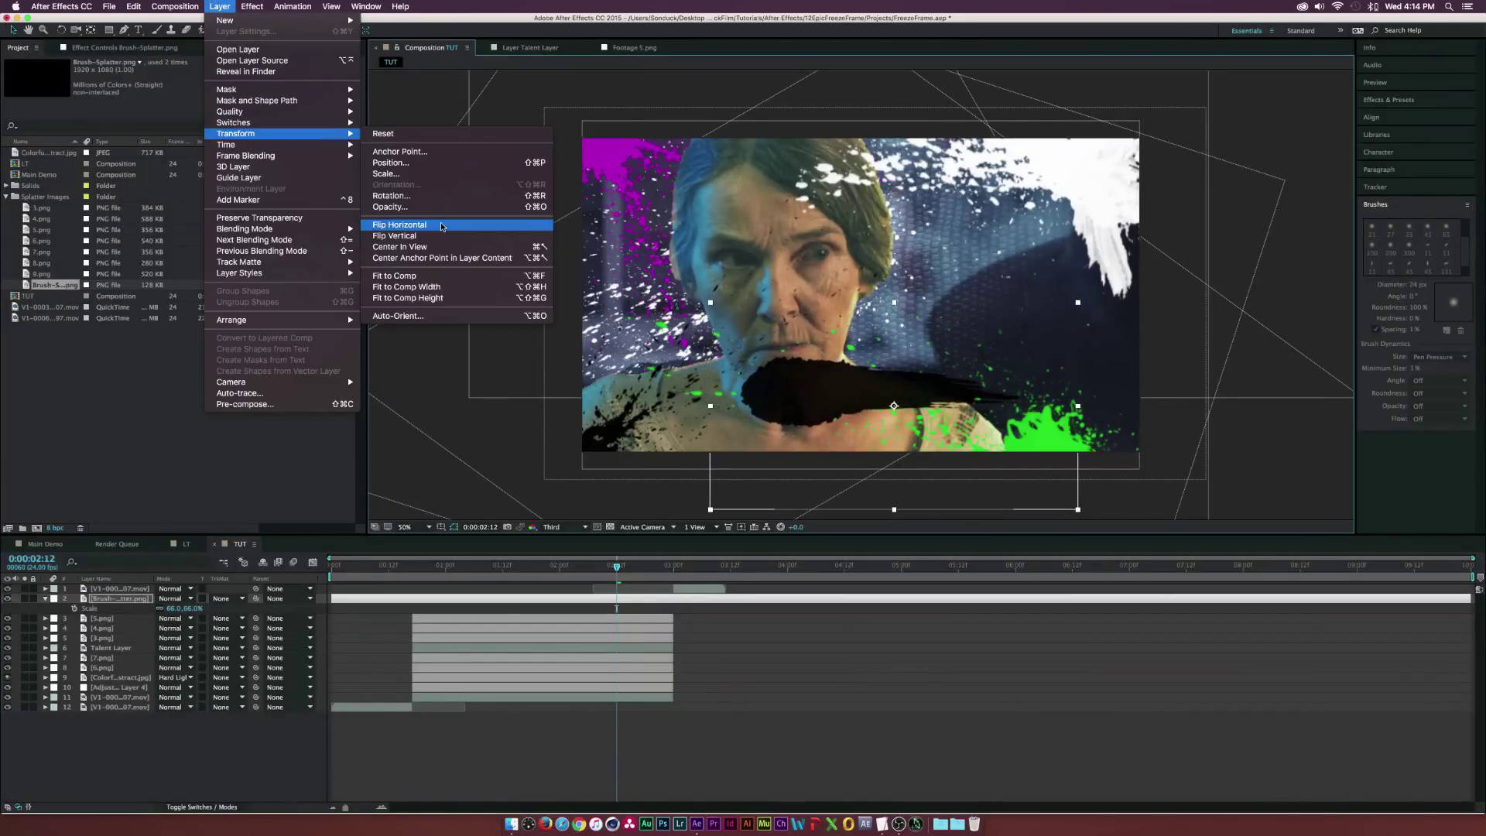
pyautogui.click(431, 225)
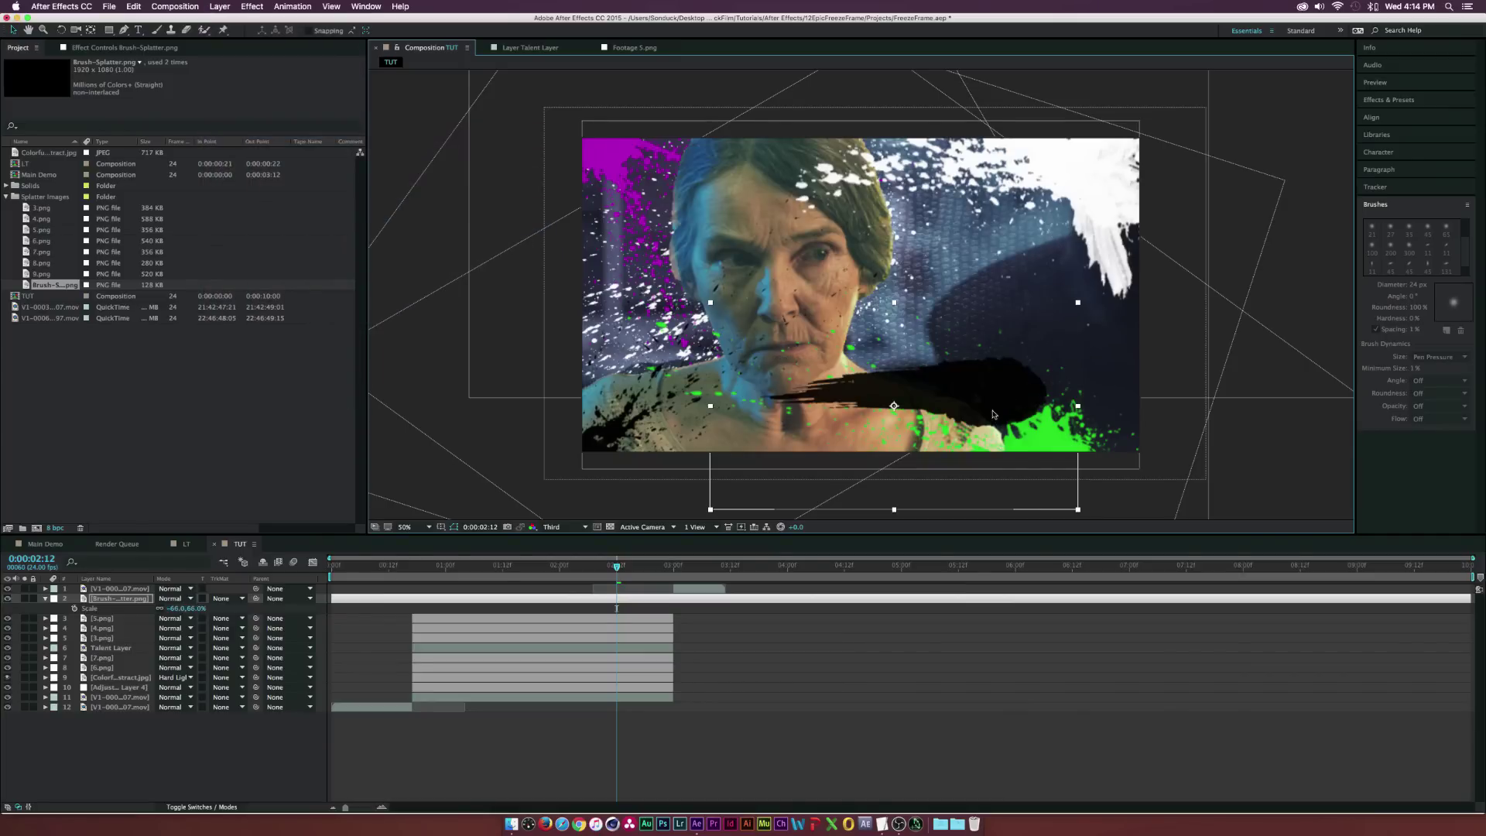
pyautogui.moveTo(978, 397); pyautogui.dragTo(1017, 392)
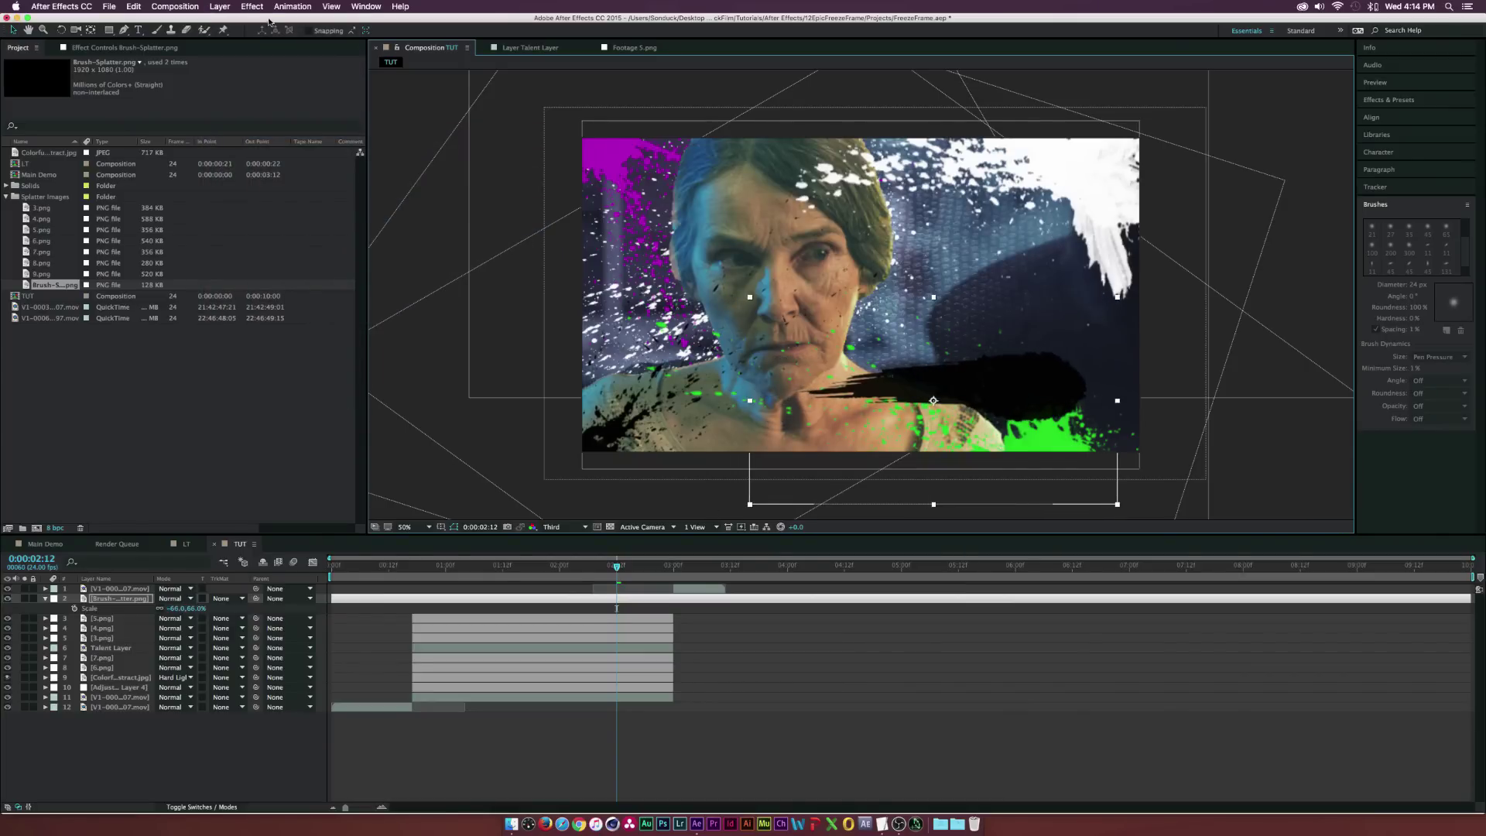
# Apply a Tint effect to the brush stroke and map black to the purple of the upper-left splatter
pyautogui.click(249, 6)
pyautogui.moveTo(309, 116)
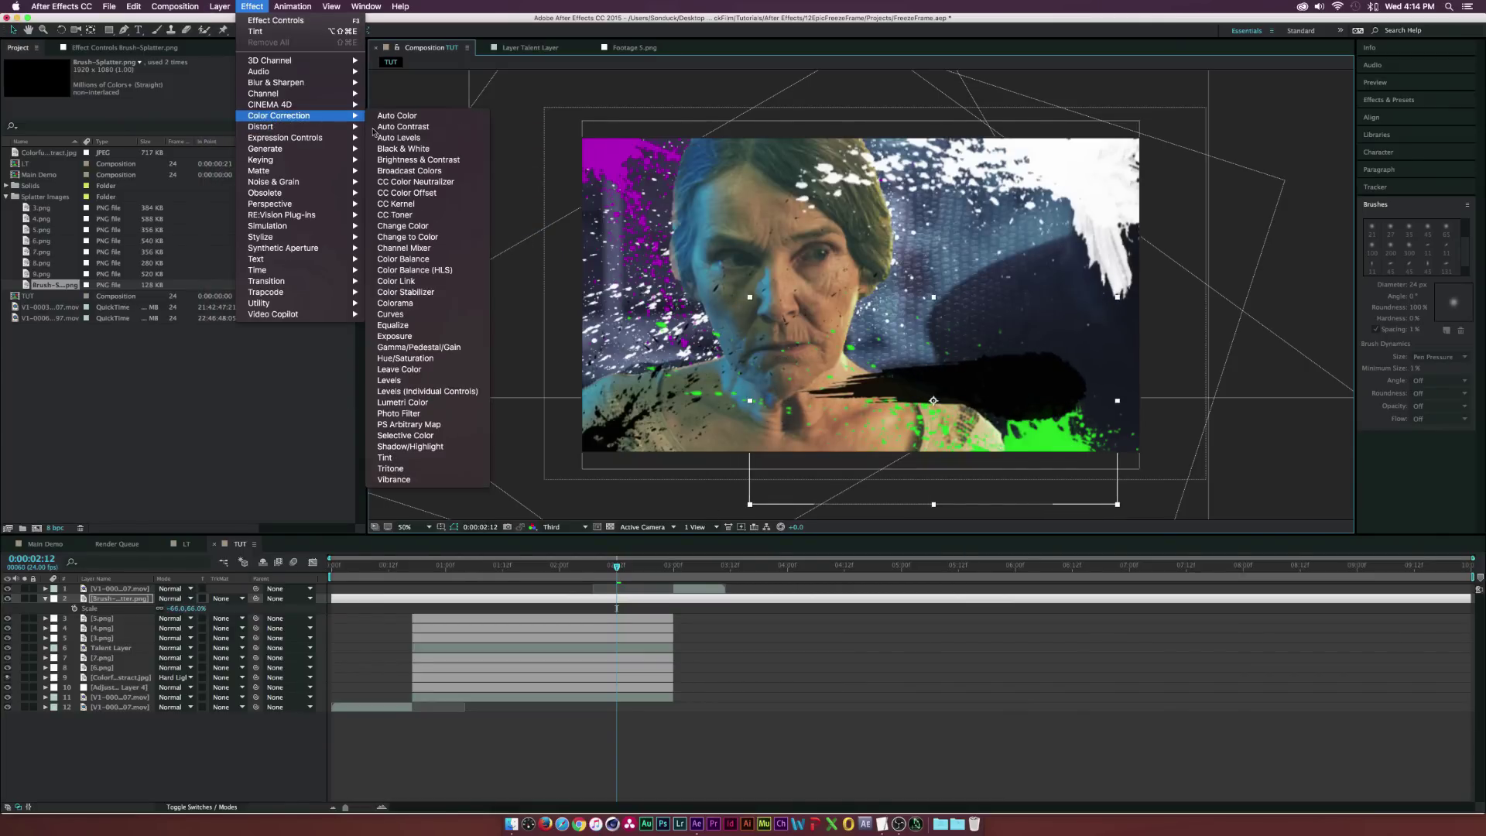
pyautogui.click(384, 458)
pyautogui.click(200, 85)
pyautogui.moveTo(179, 144); pyautogui.dragTo(179, 113)
pyautogui.click(141, 107)
pyautogui.click(246, 94)
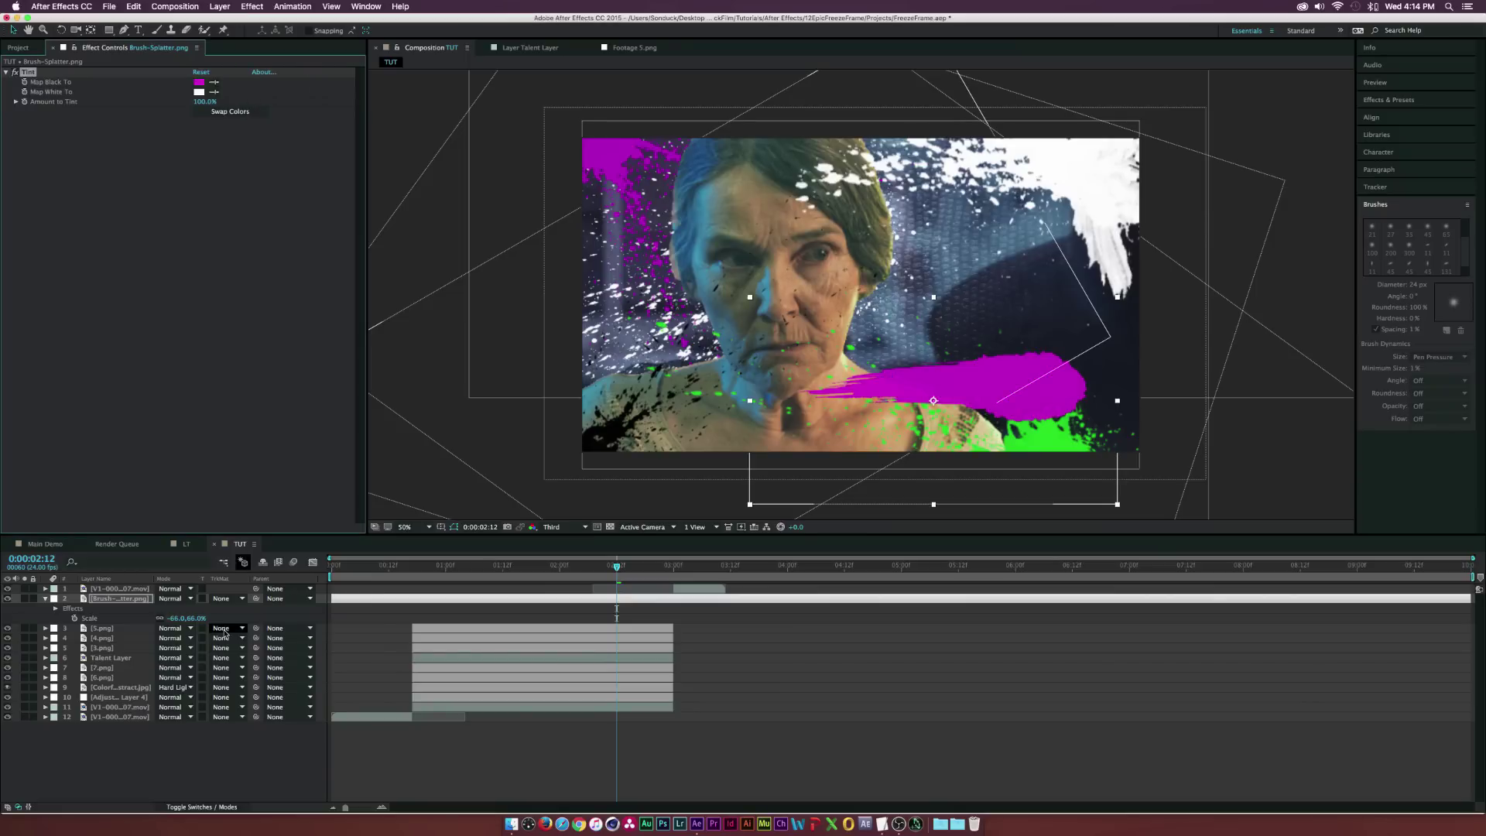
# Add a white Bebas Neue text layer reading "A Sonduck Film" over the purple brush stroke
pyautogui.press('F2')
pyautogui.click(116, 599)
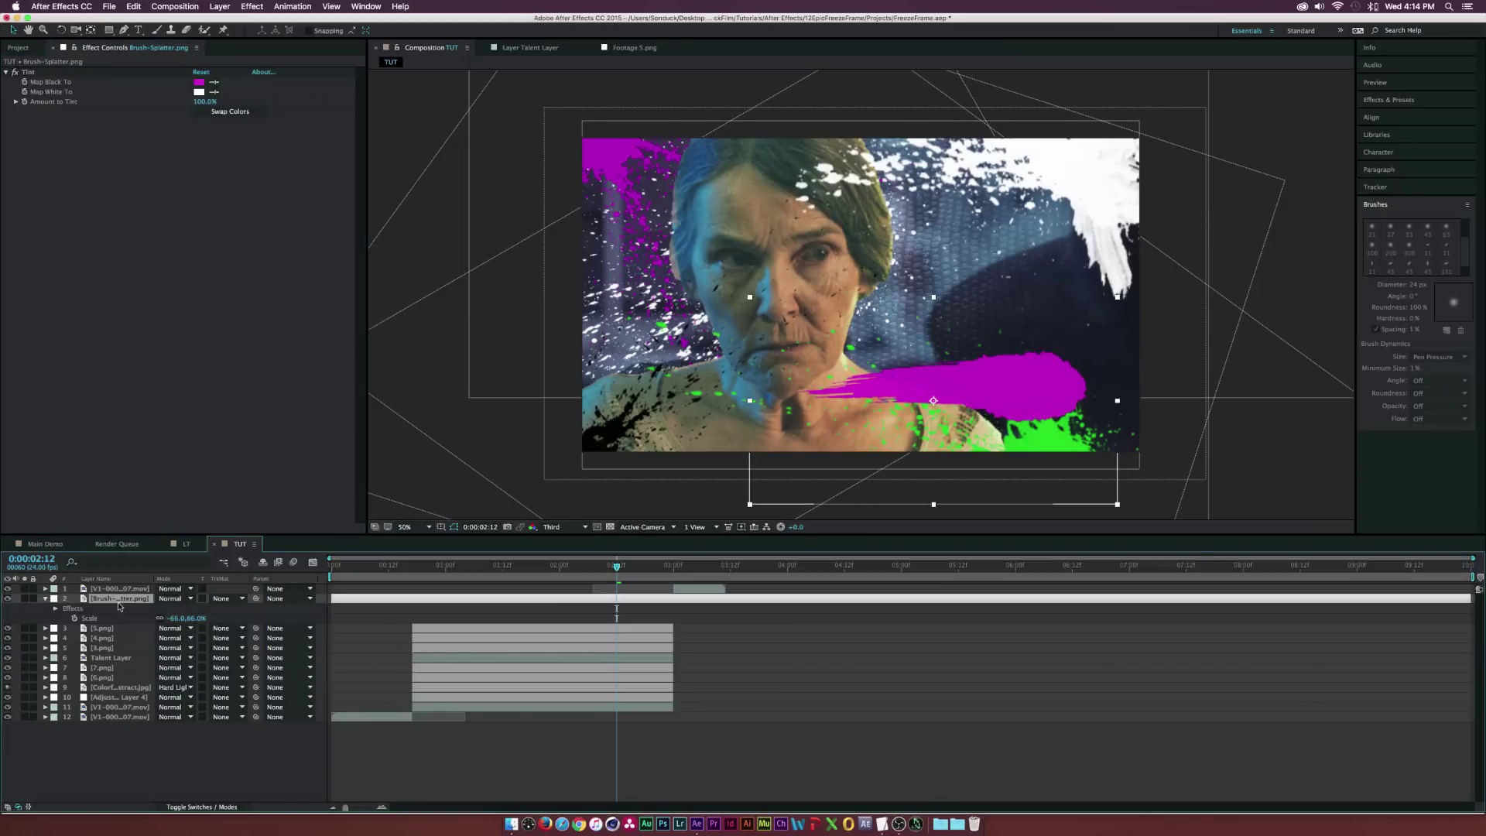
pyautogui.click(138, 30)
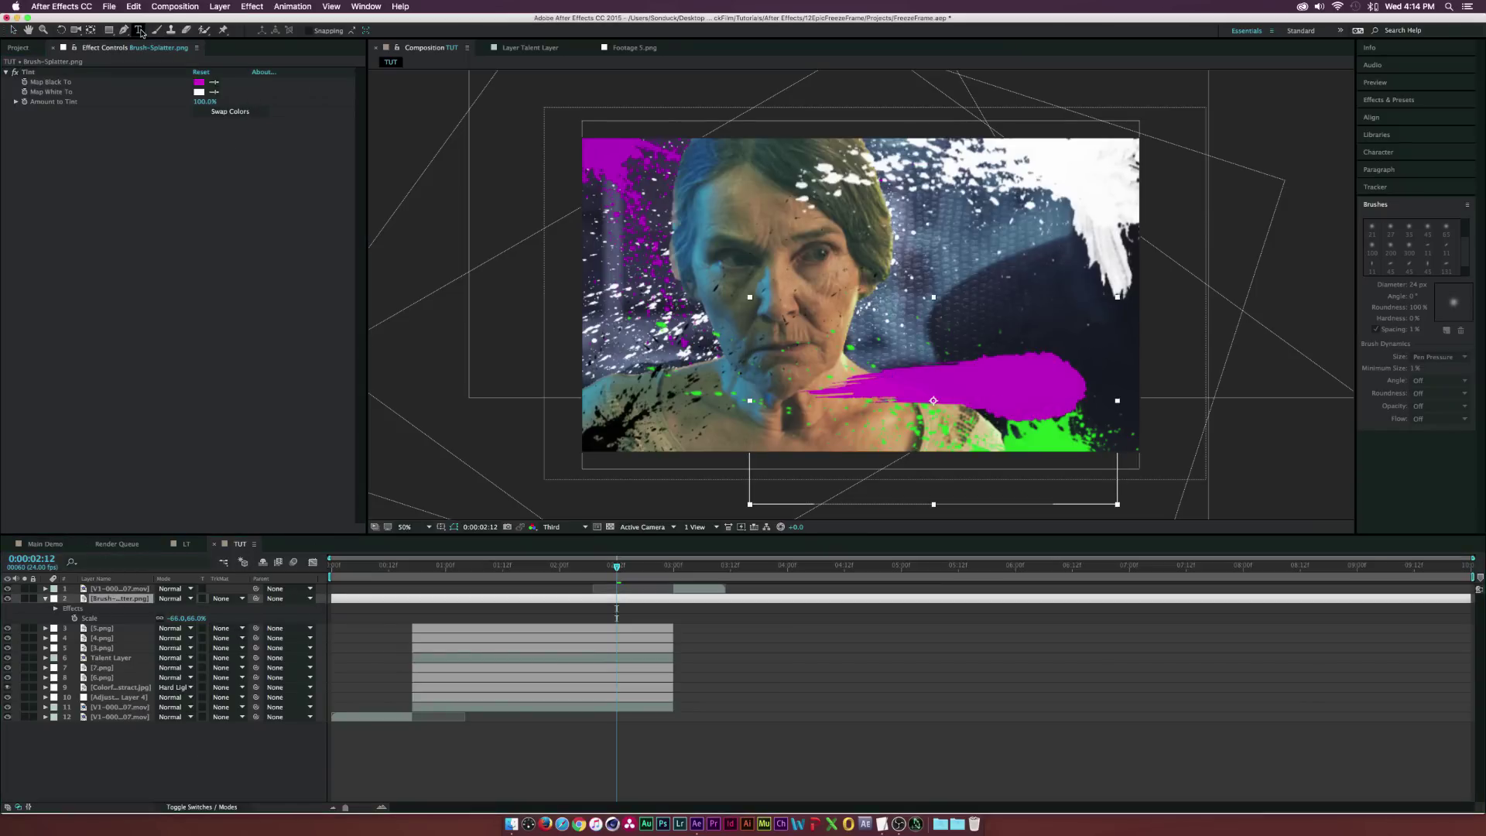
pyautogui.click(956, 383)
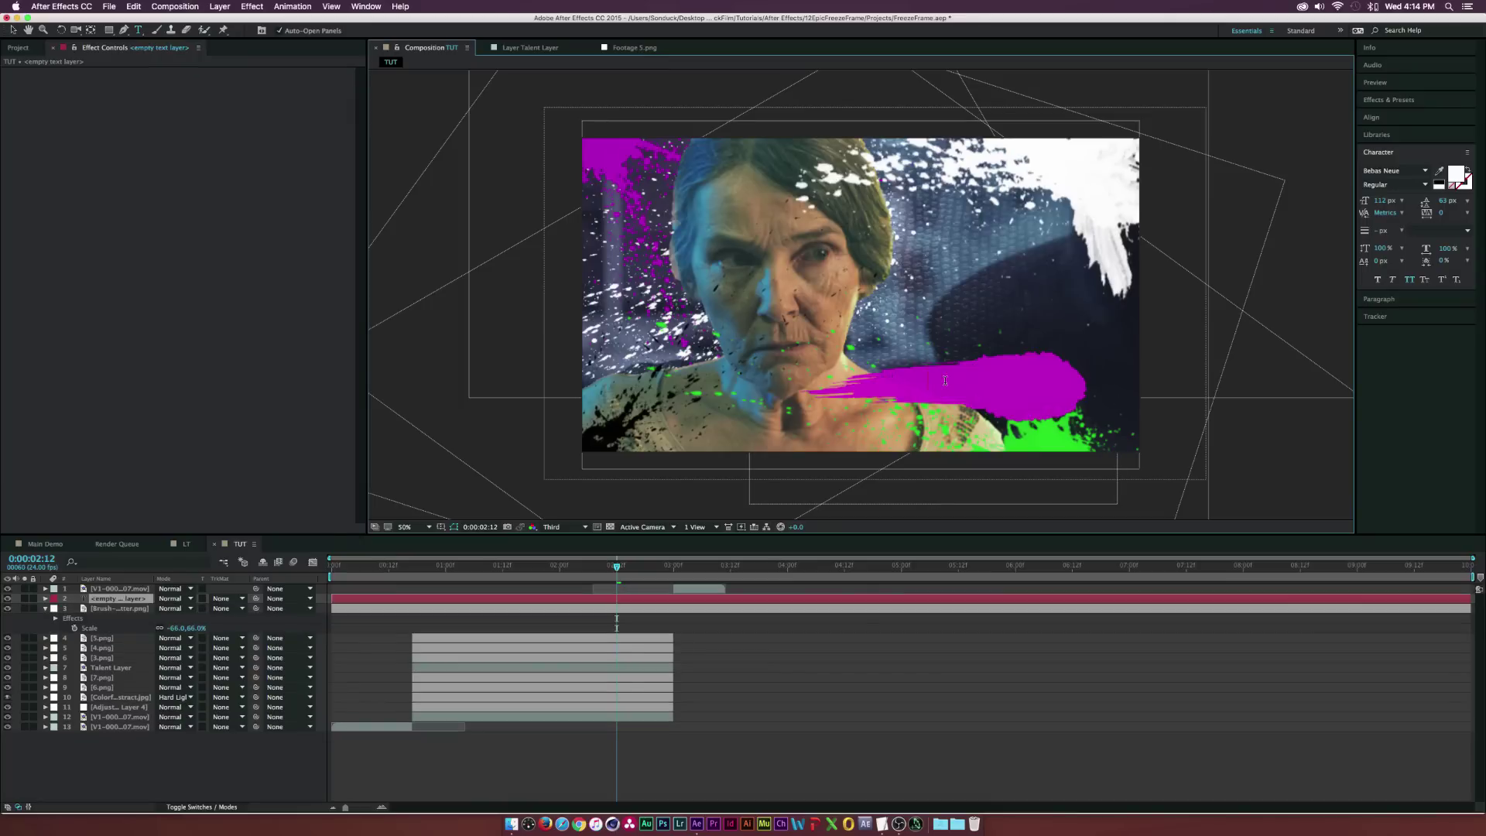
pyautogui.write('A S')
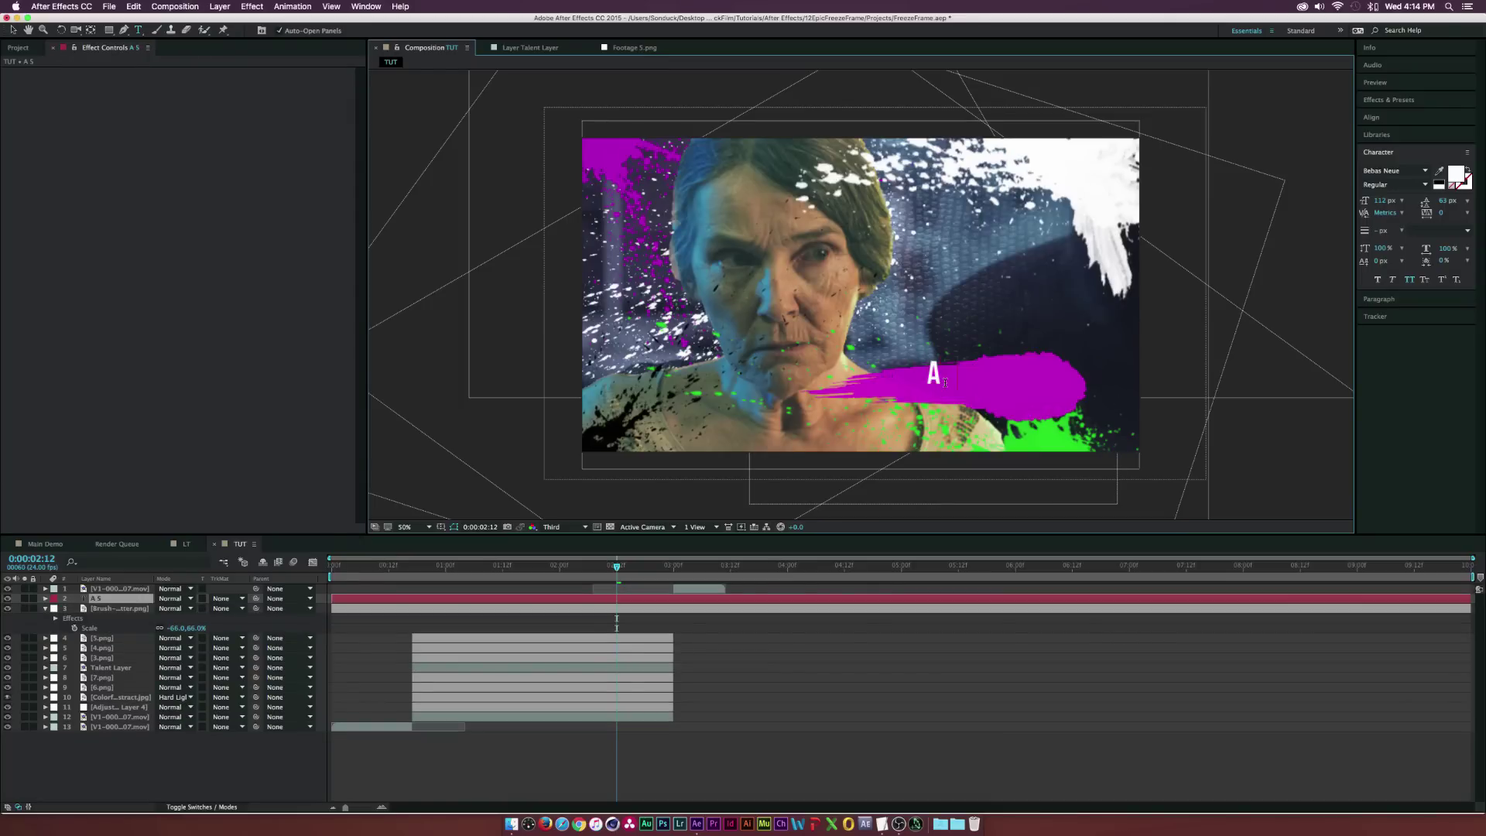
pyautogui.write('onduck Film')
# Center the "A Sonduck Film" text on the purple brush stroke
pyautogui.press('super+a')
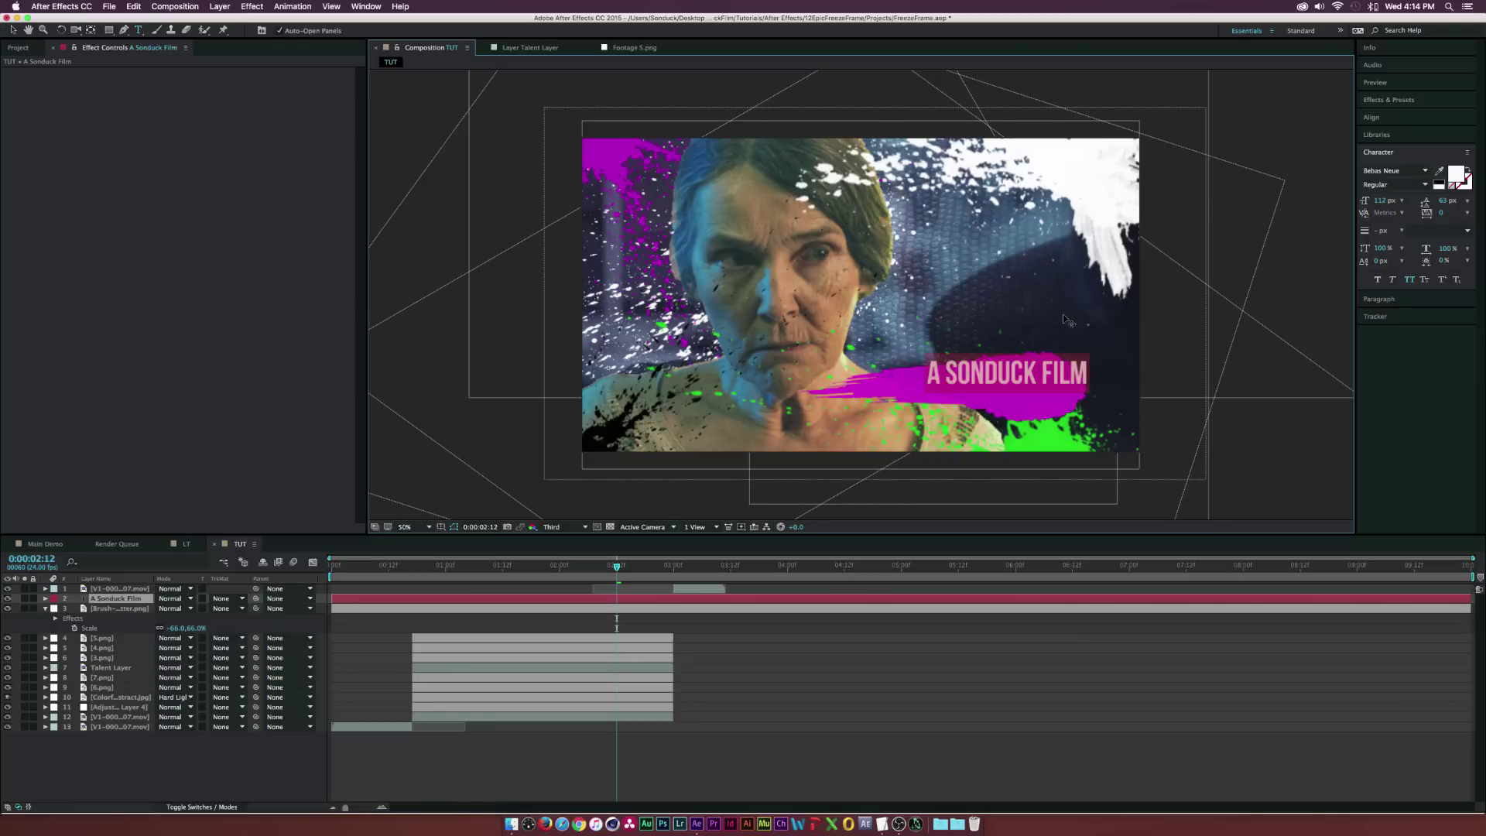
pyautogui.click(13, 30)
pyautogui.moveTo(1008, 386)
pyautogui.mouseDown()
pyautogui.moveTo(964, 390)
pyautogui.moveTo(1000, 386)
pyautogui.mouseUp()
pyautogui.press('super+z')
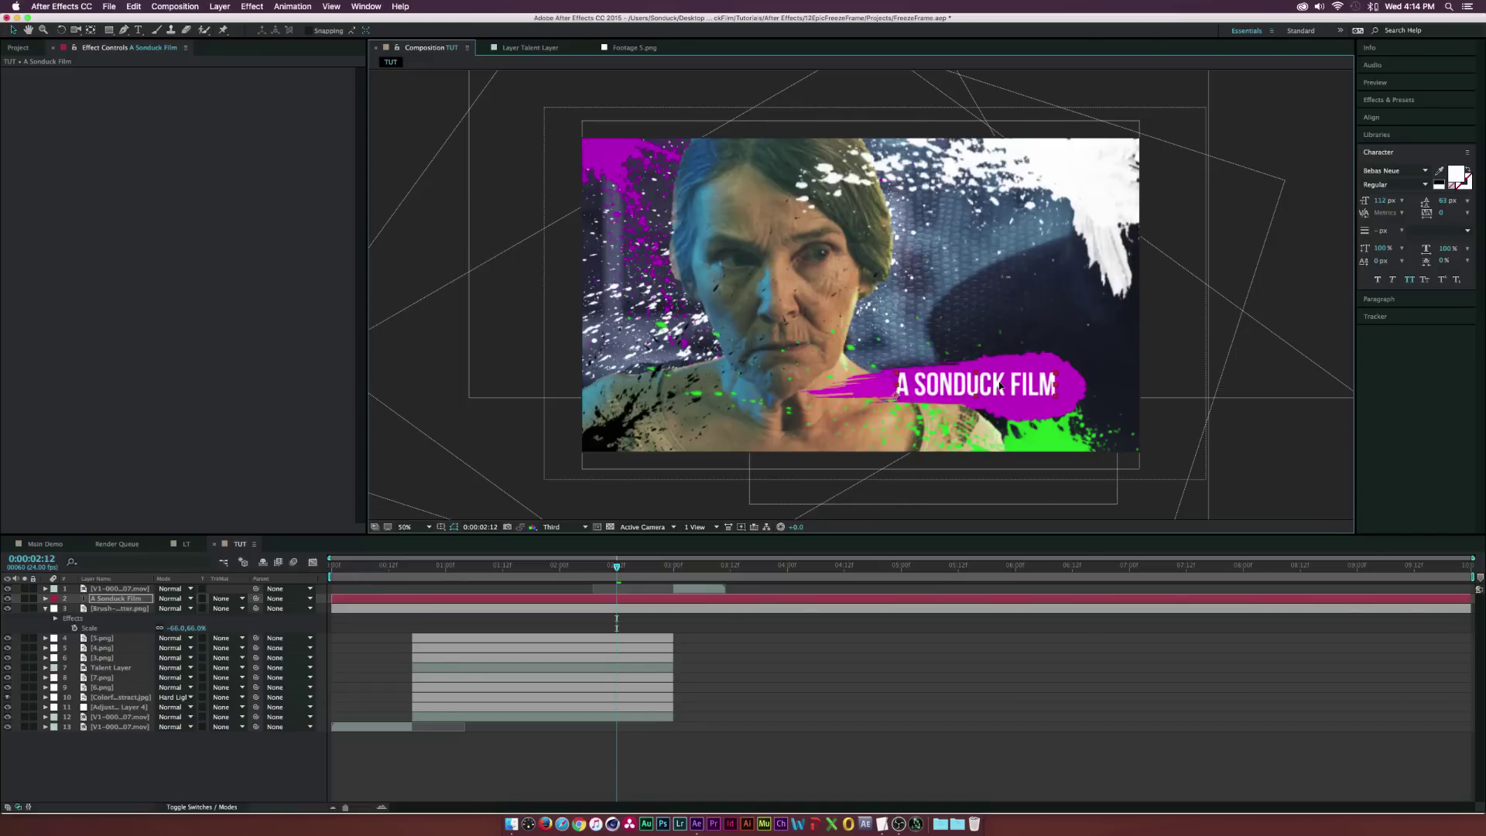
# Pre-compose the text and brush stroke layers into a new composition named LT2
pyautogui.click(126, 609)
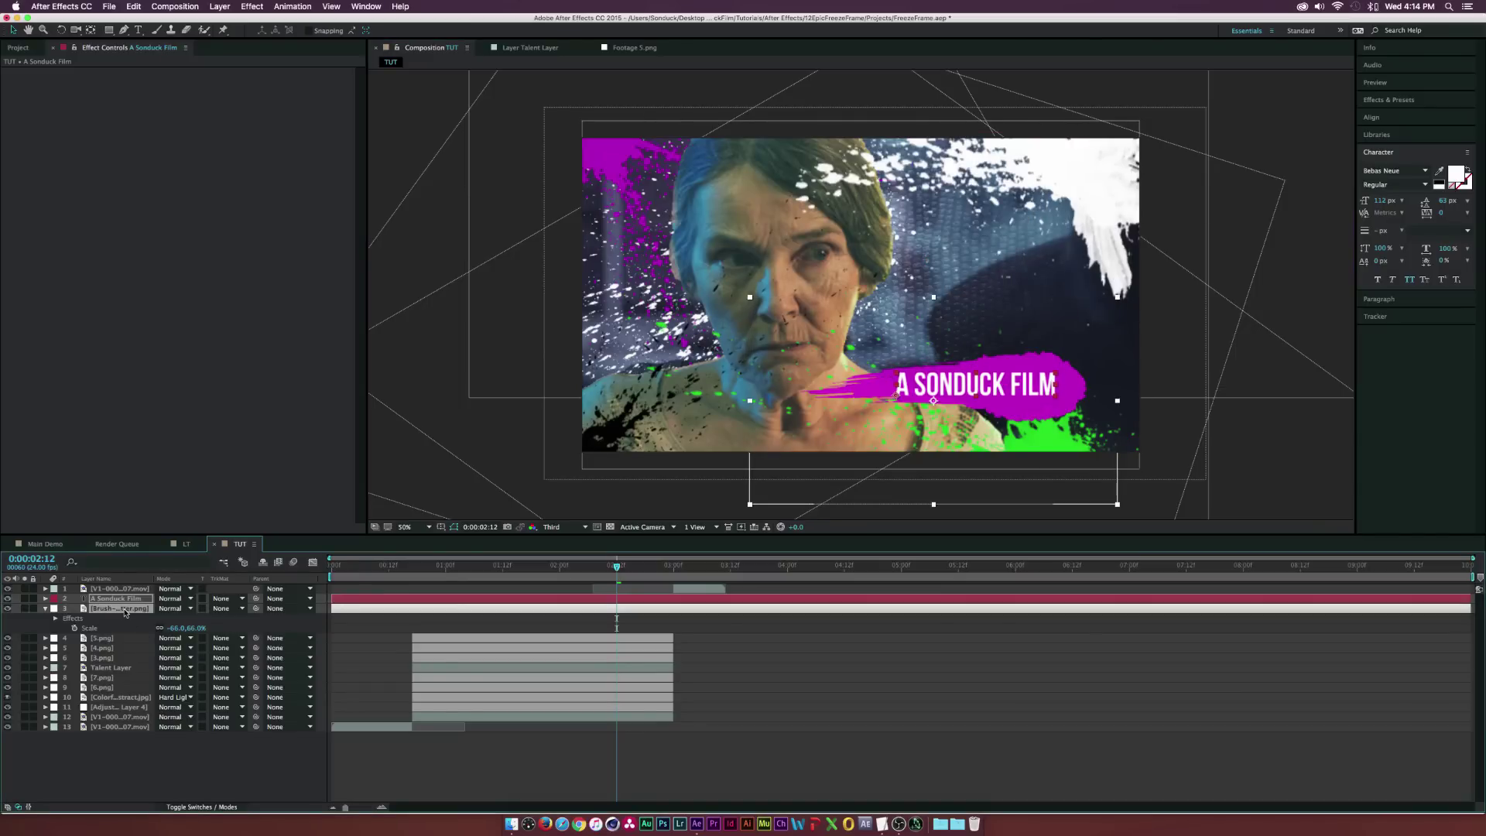
pyautogui.click(219, 7)
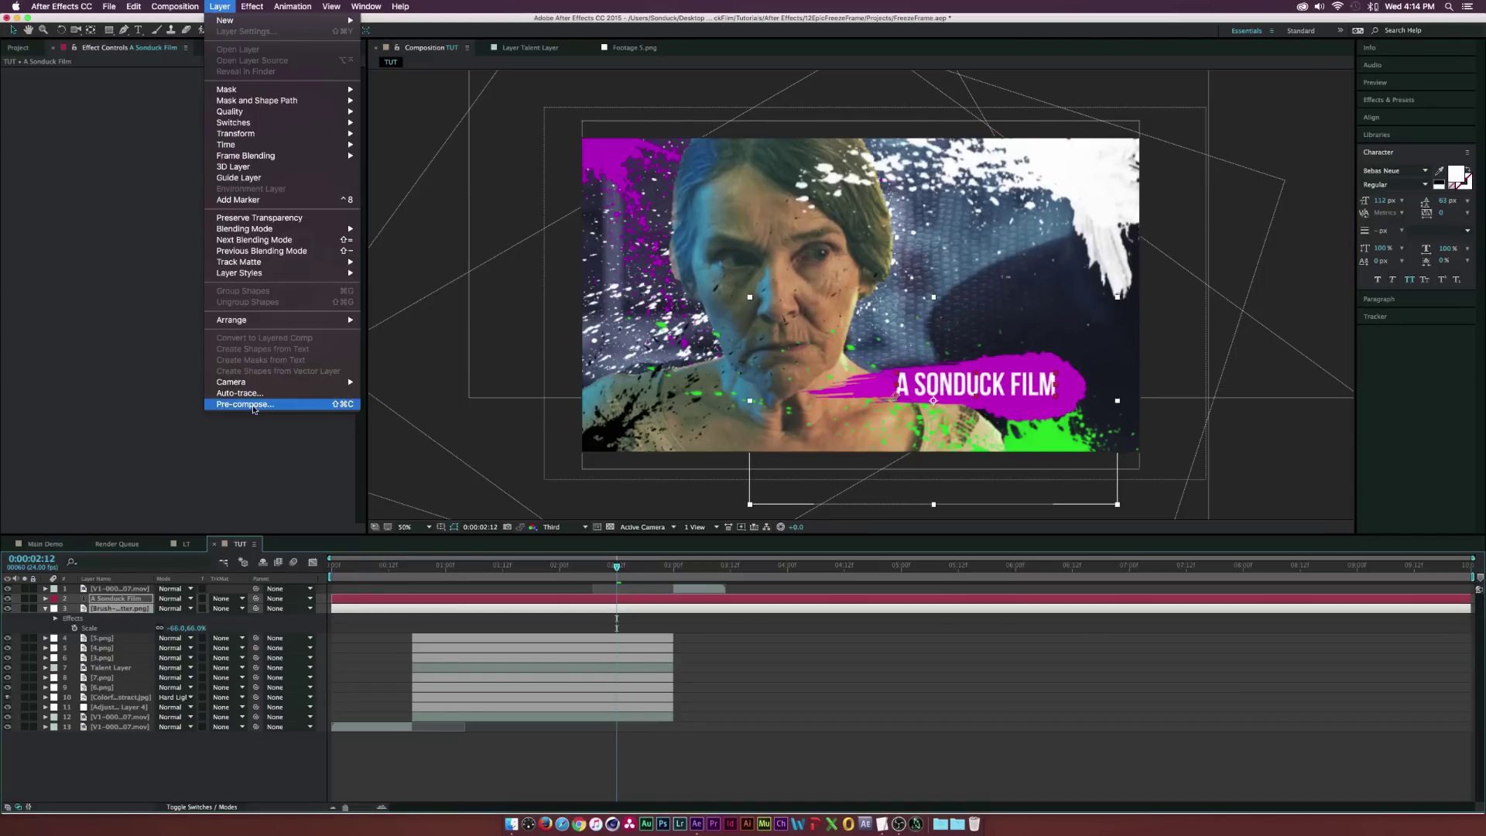
pyautogui.click(256, 407)
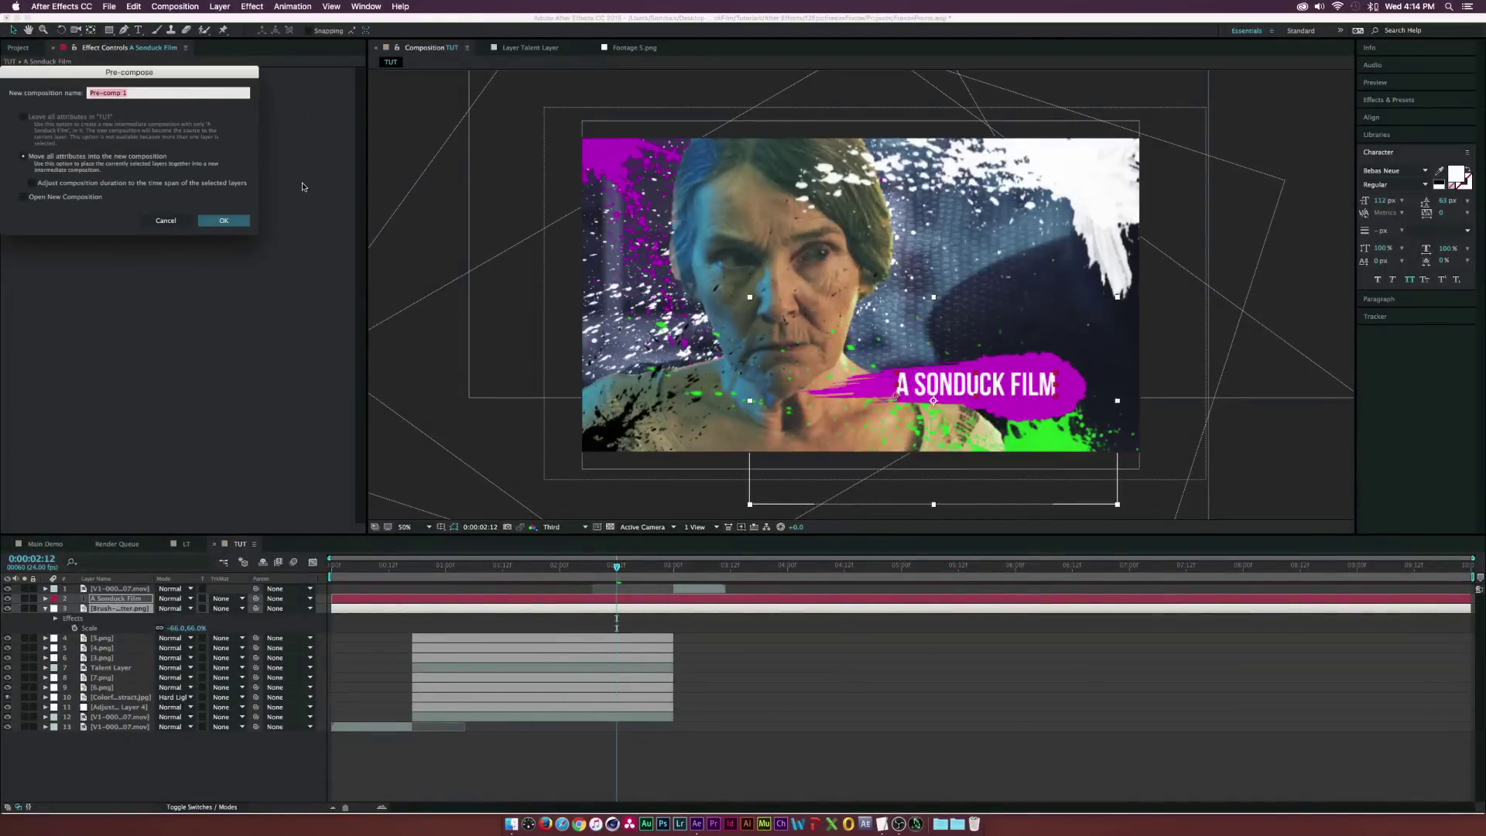
pyautogui.write('LT2')
pyautogui.press('Return')
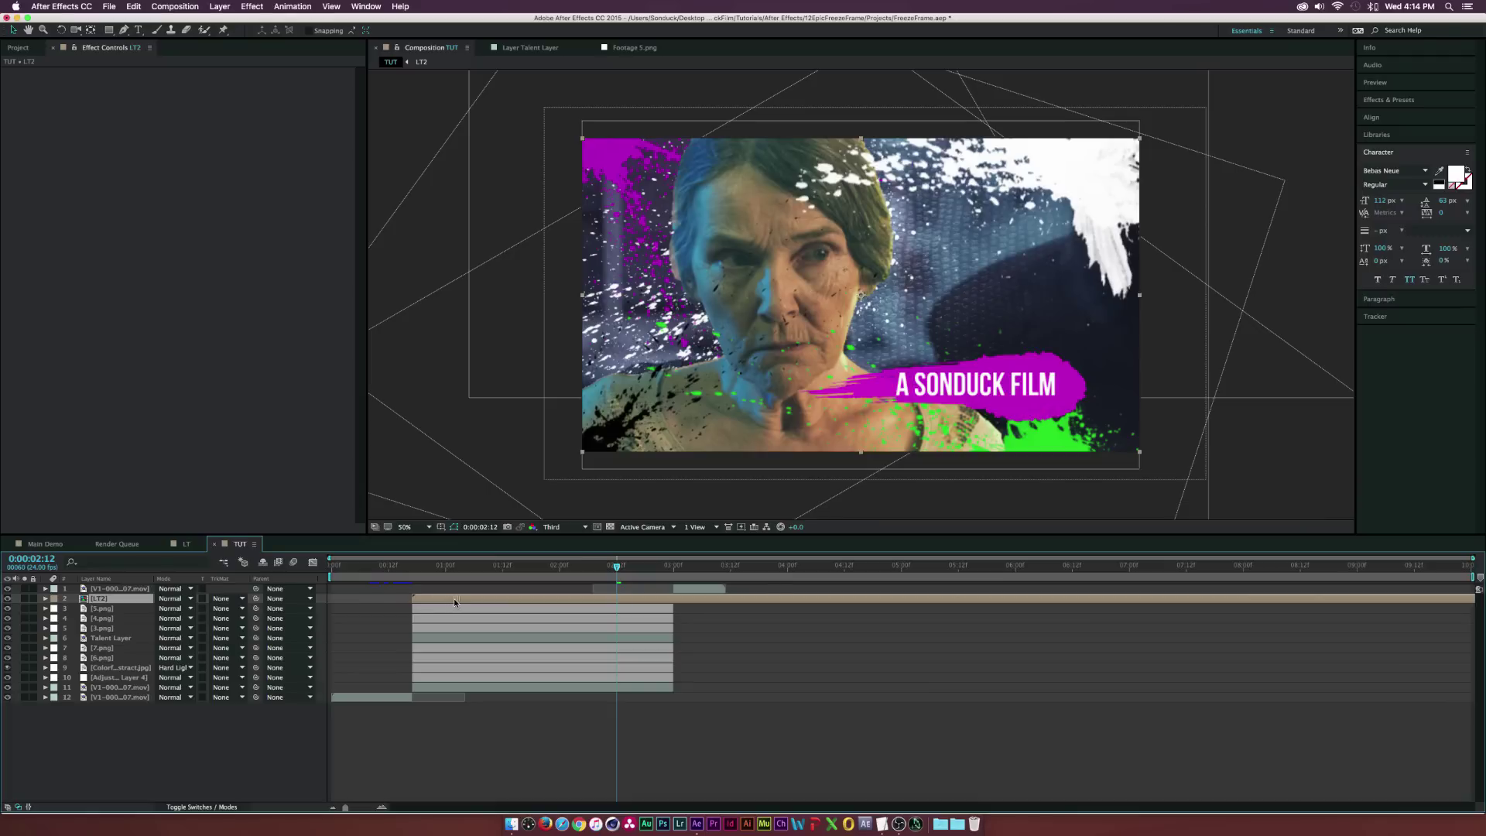
# Trim the LT2 layer to the splatter layers' time span and set the current time to 0:00:01:03
pyautogui.moveTo(658, 569); pyautogui.dragTo(460, 568)
pyautogui.hotkey('ctrl', 'shift', 'd')
pyautogui.press('Delete')
# Apply a Linear Wipe effect to the LT2 layer with a wipe angle of -90° and a feather of 30
pyautogui.click(118, 599)
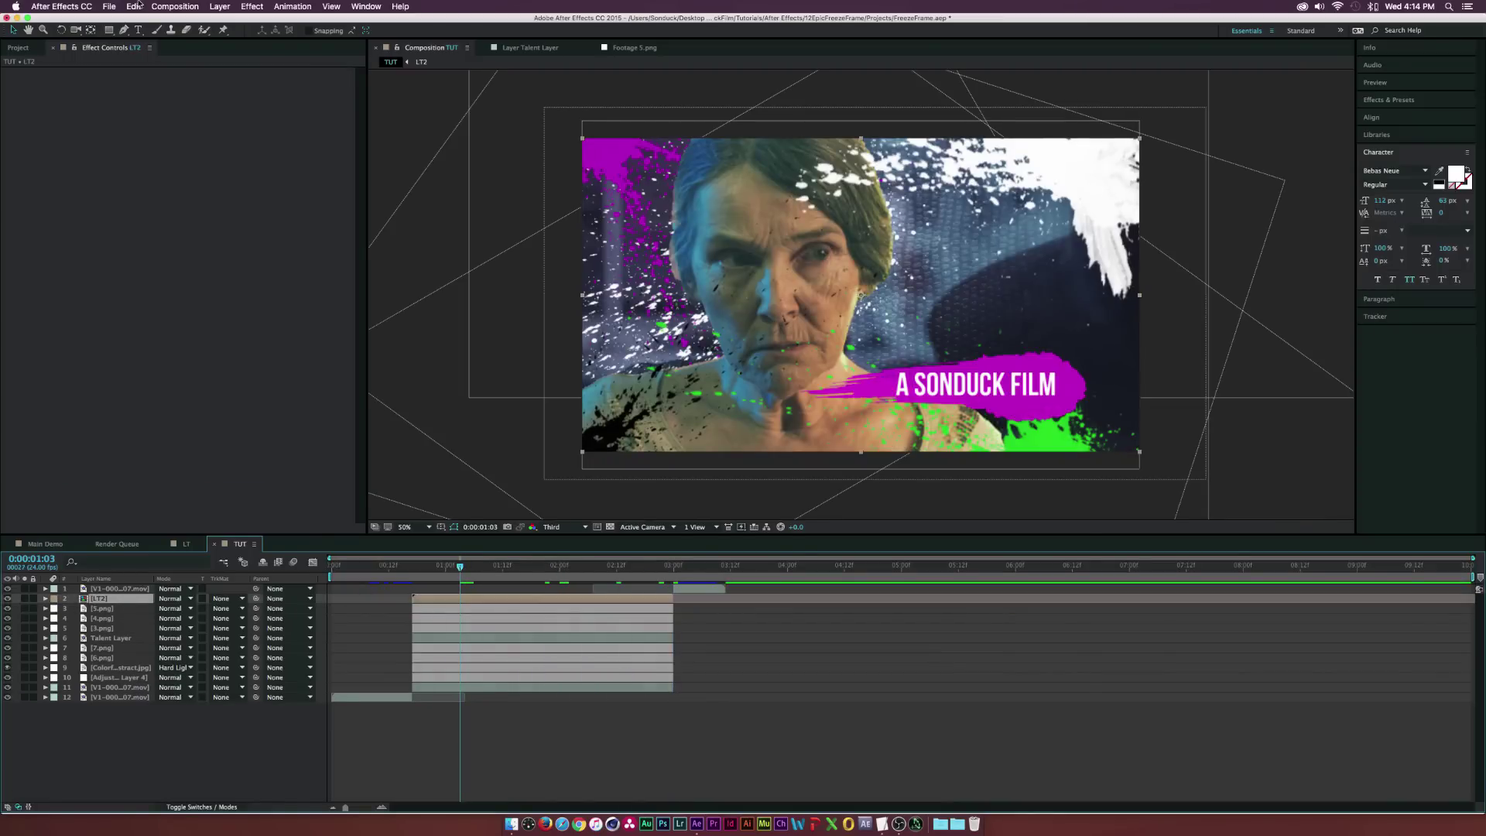
pyautogui.click(255, 6)
pyautogui.moveTo(298, 281)
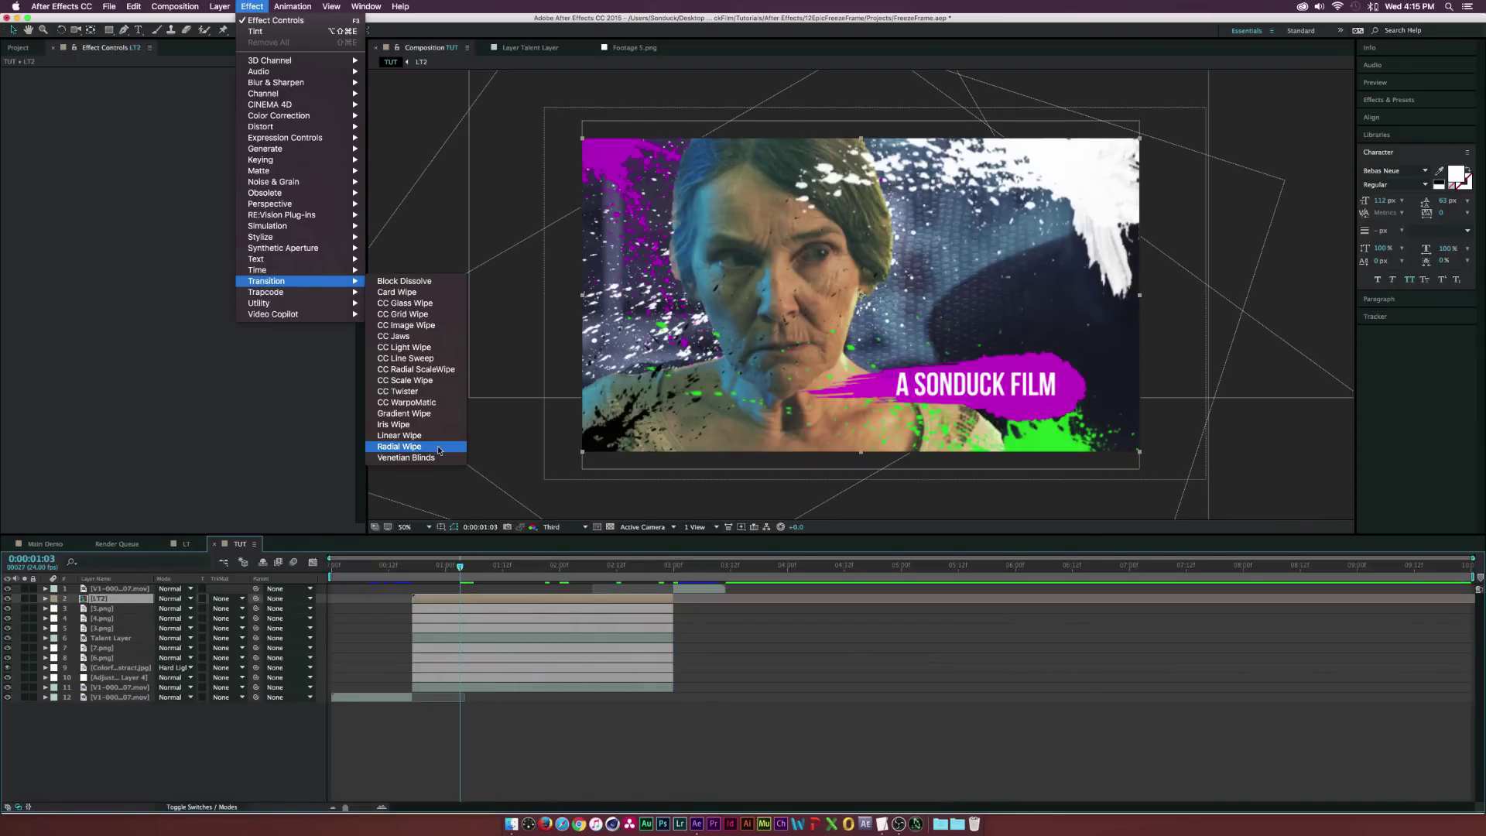
pyautogui.click(424, 435)
pyautogui.click(206, 91)
pyautogui.write('-90')
pyautogui.click(163, 183)
pyautogui.click(198, 124)
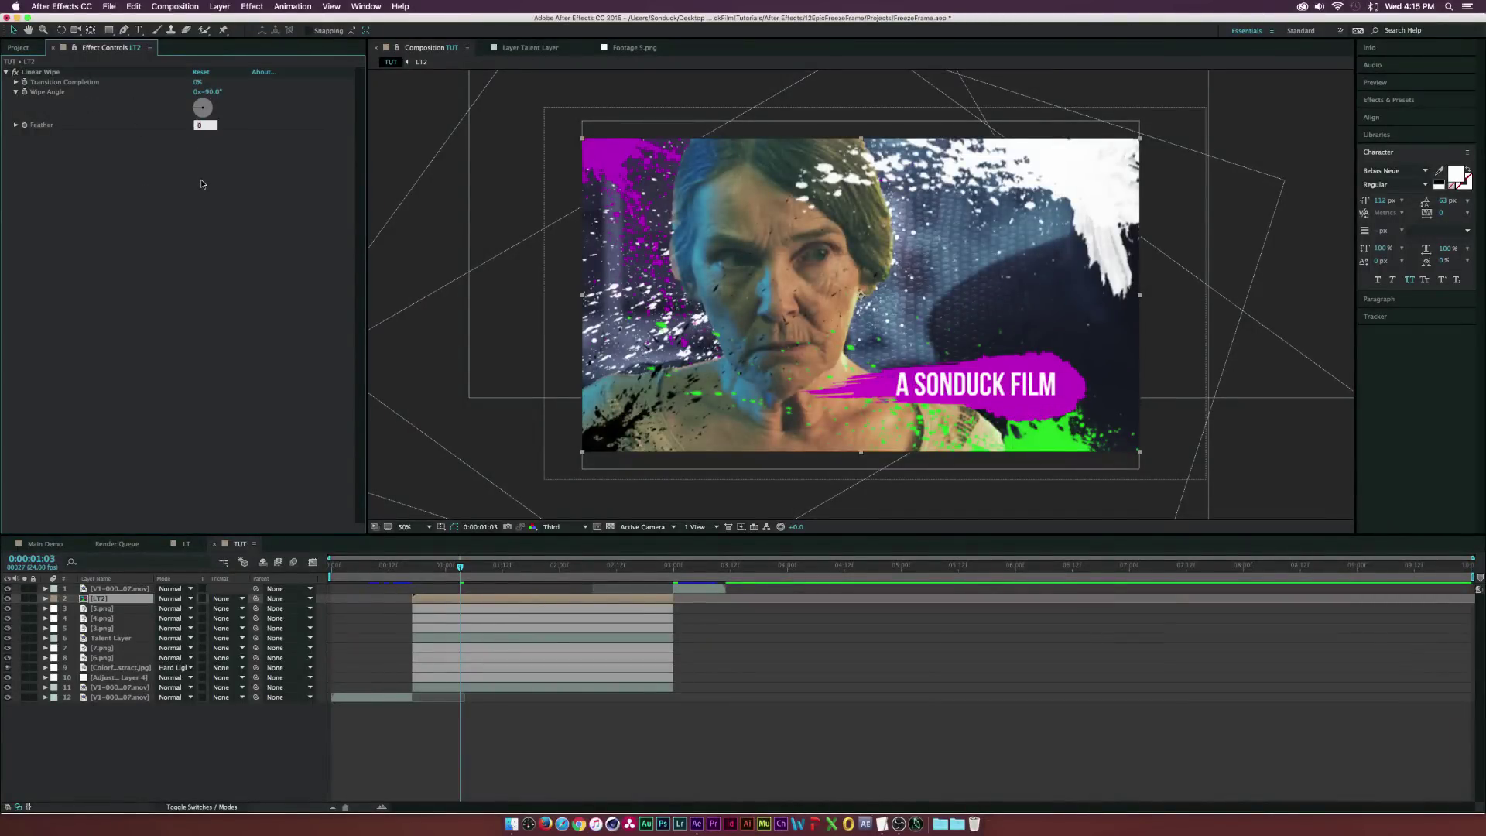
pyautogui.write('30')
pyautogui.click(204, 242)
# Animate LT2's wipe Transition Completion from 100% at 0:00:00:17 to 0% about half a second after that
pyautogui.moveTo(422, 567); pyautogui.dragTo(412, 569)
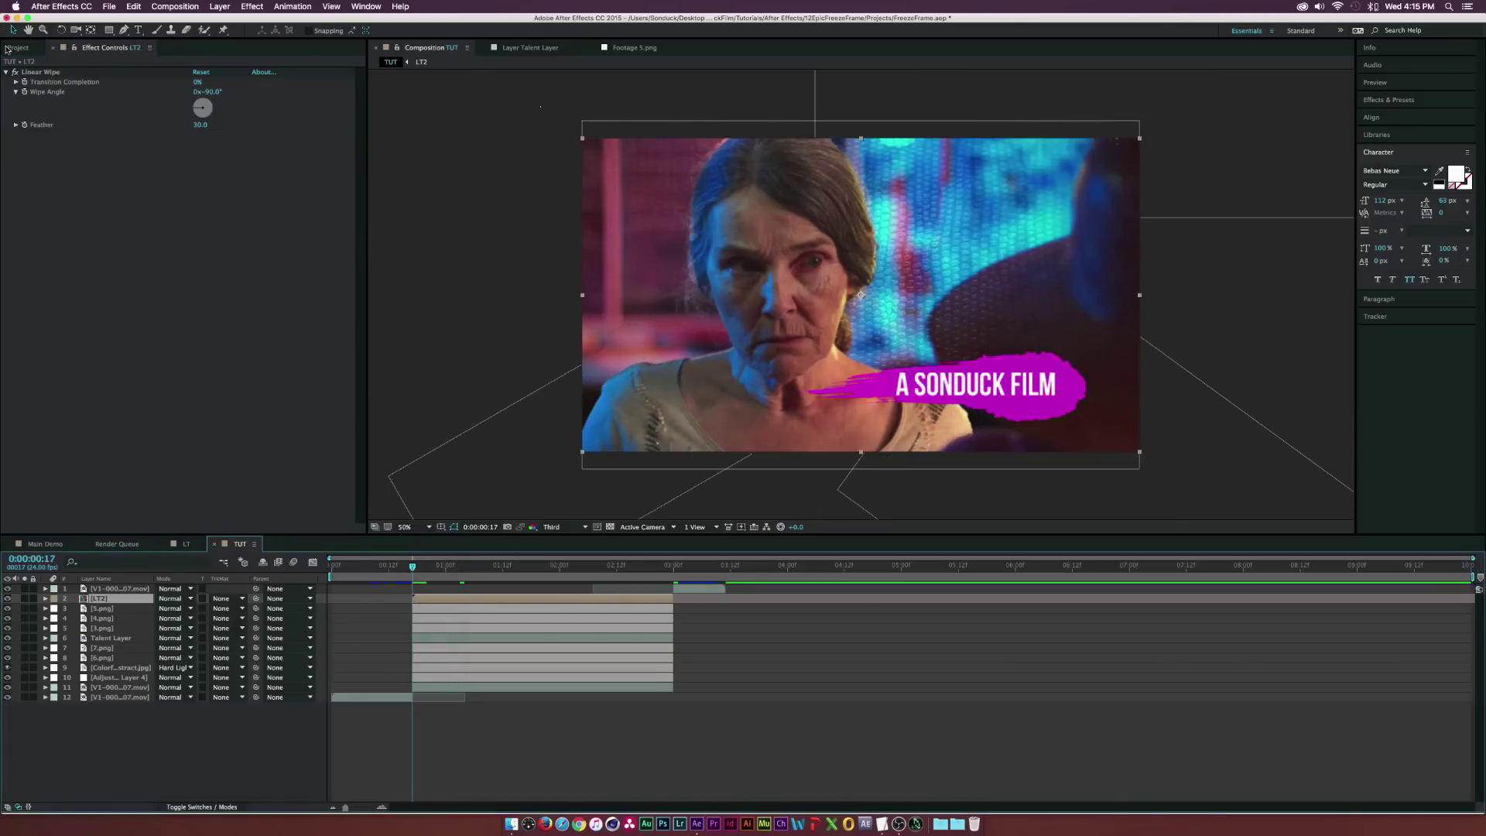
pyautogui.click(24, 82)
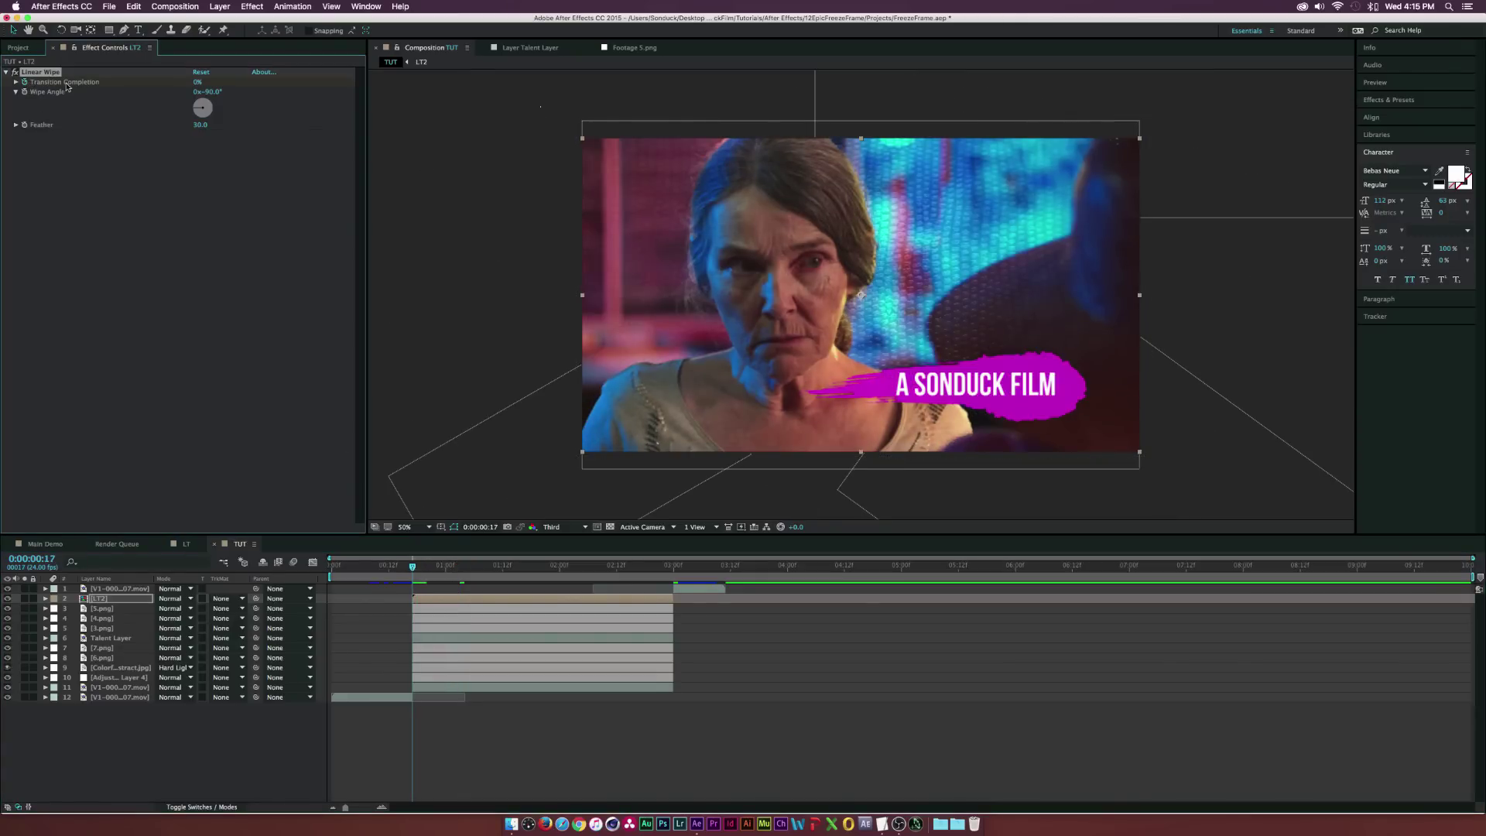
pyautogui.press('u')
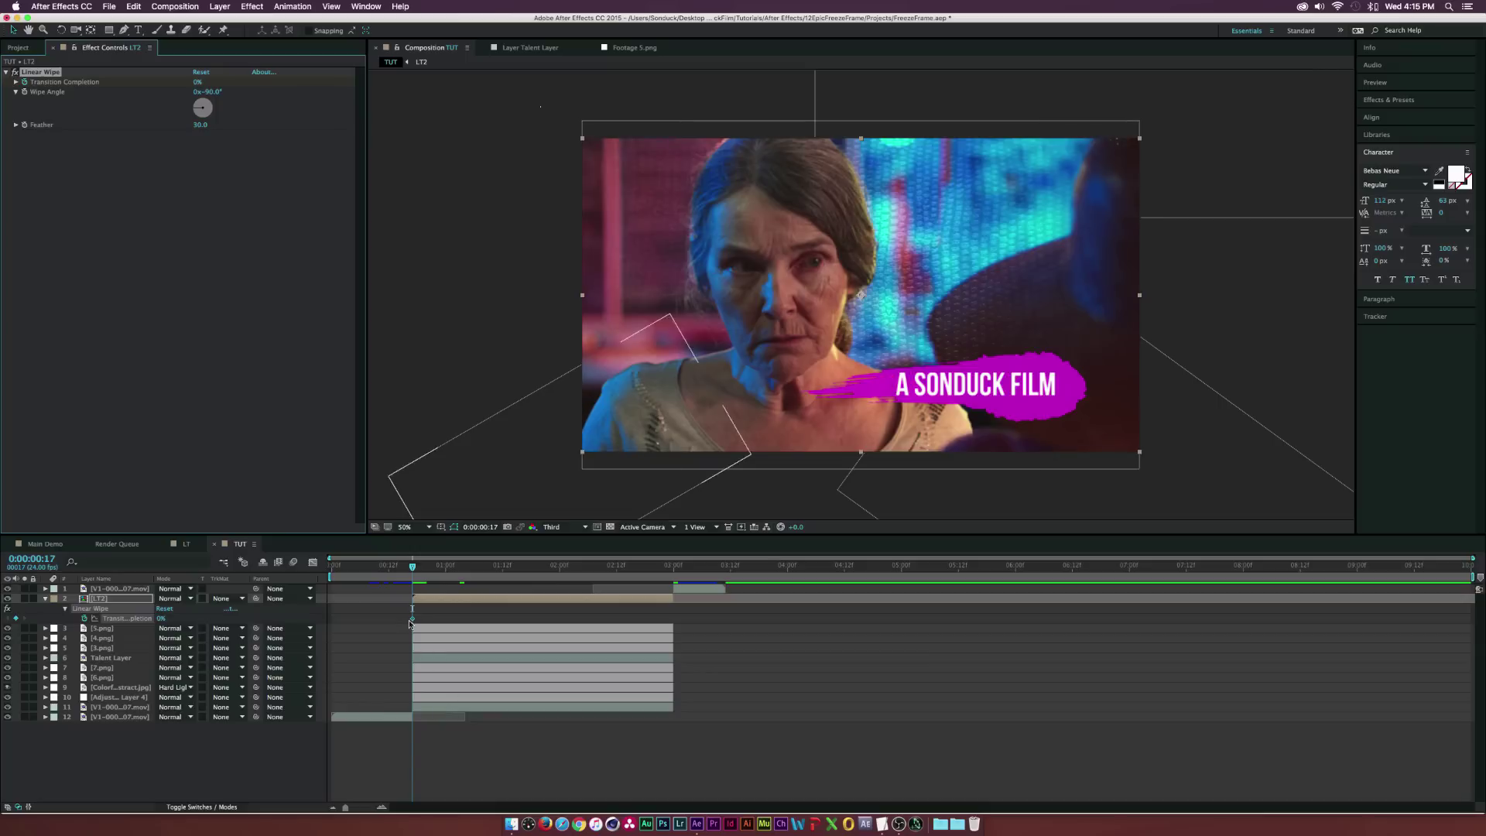
pyautogui.moveTo(448, 622); pyautogui.dragTo(452, 622)
pyautogui.moveTo(197, 82); pyautogui.dragTo(298, 83)
pyautogui.moveTo(413, 566); pyautogui.dragTo(459, 567)
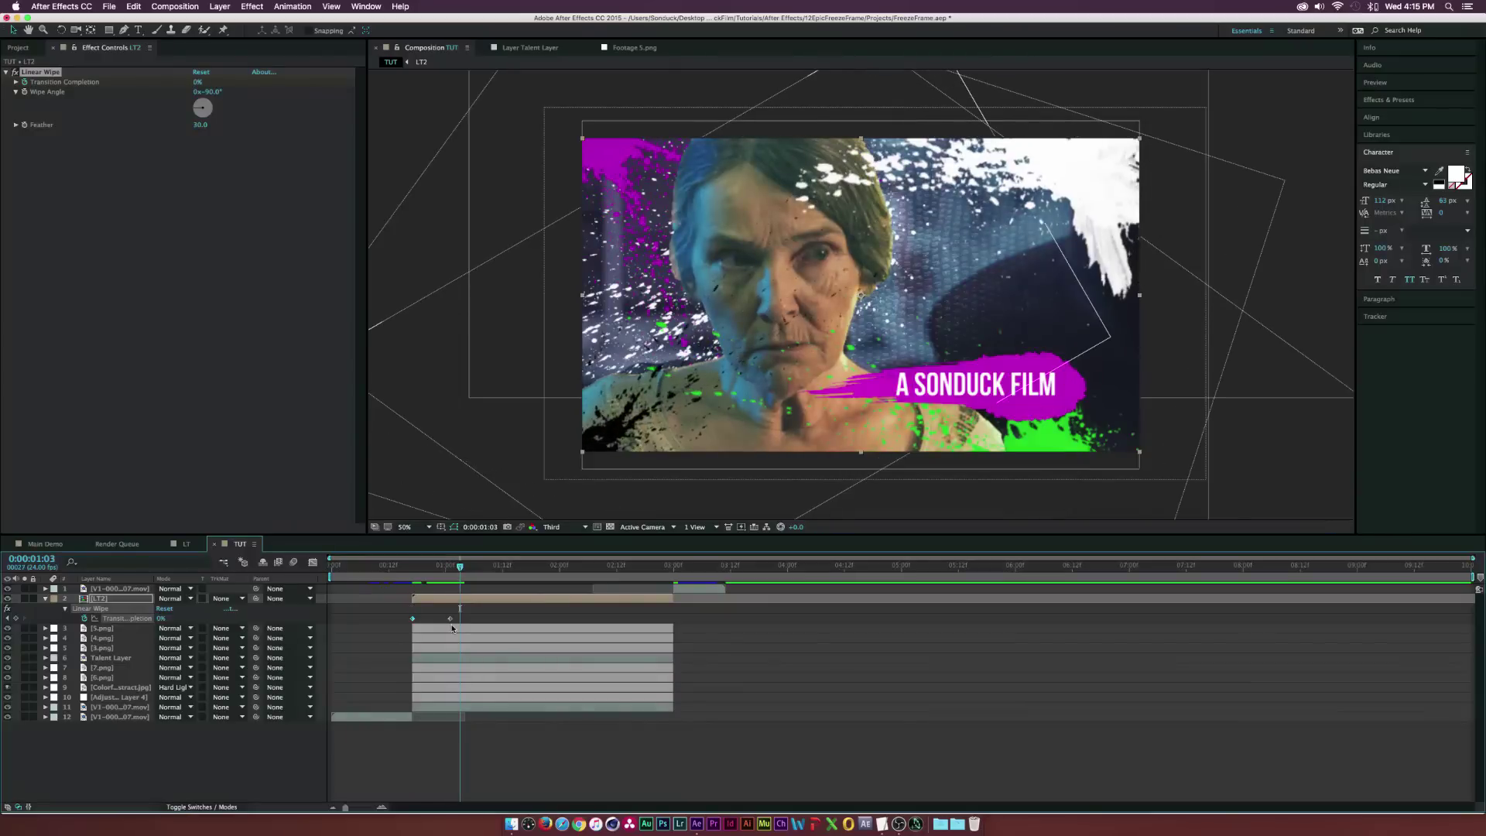
# Copy LT2's two wipe keyframes to 0:00:02:11 and time-reverse the copies so the title wipes off
pyautogui.moveTo(530, 615); pyautogui.dragTo(404, 622)
pyautogui.click(612, 567)
pyautogui.press('cmd+v')
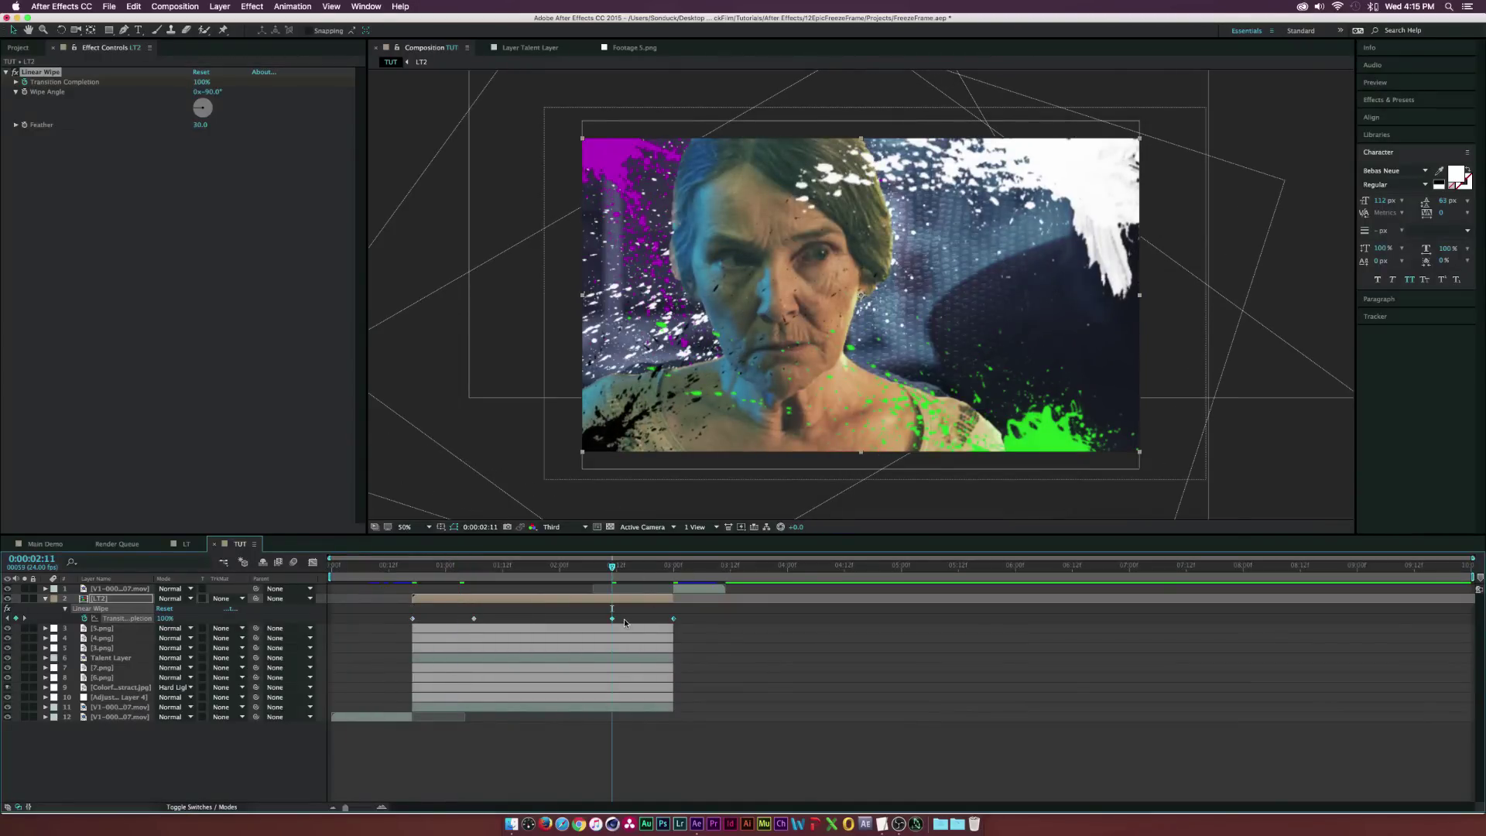
pyautogui.rightClick(612, 619)
pyautogui.moveTo(697, 745)
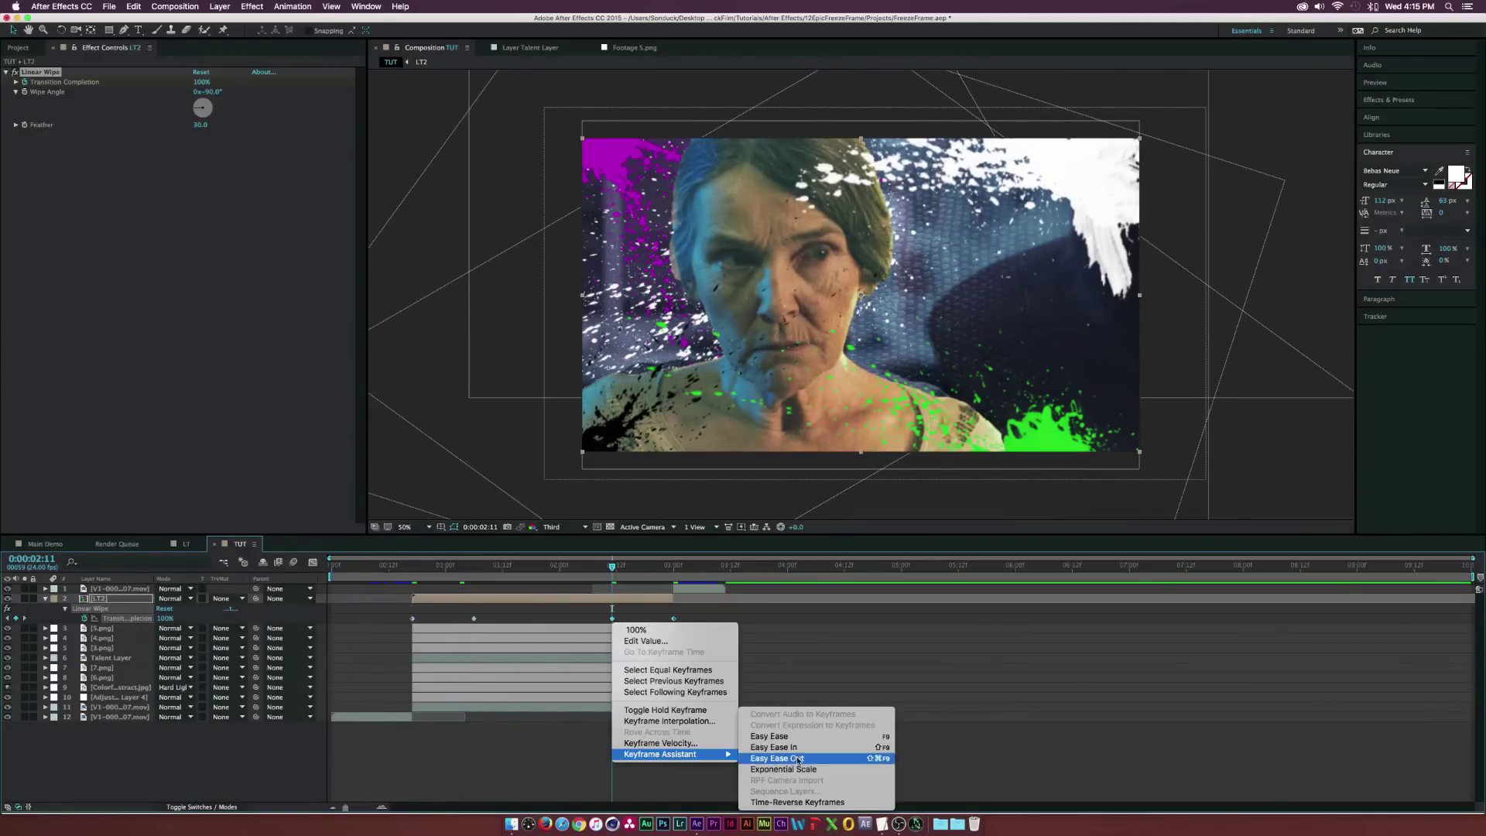
pyautogui.click(794, 802)
pyautogui.moveTo(612, 567); pyautogui.dragTo(558, 572)
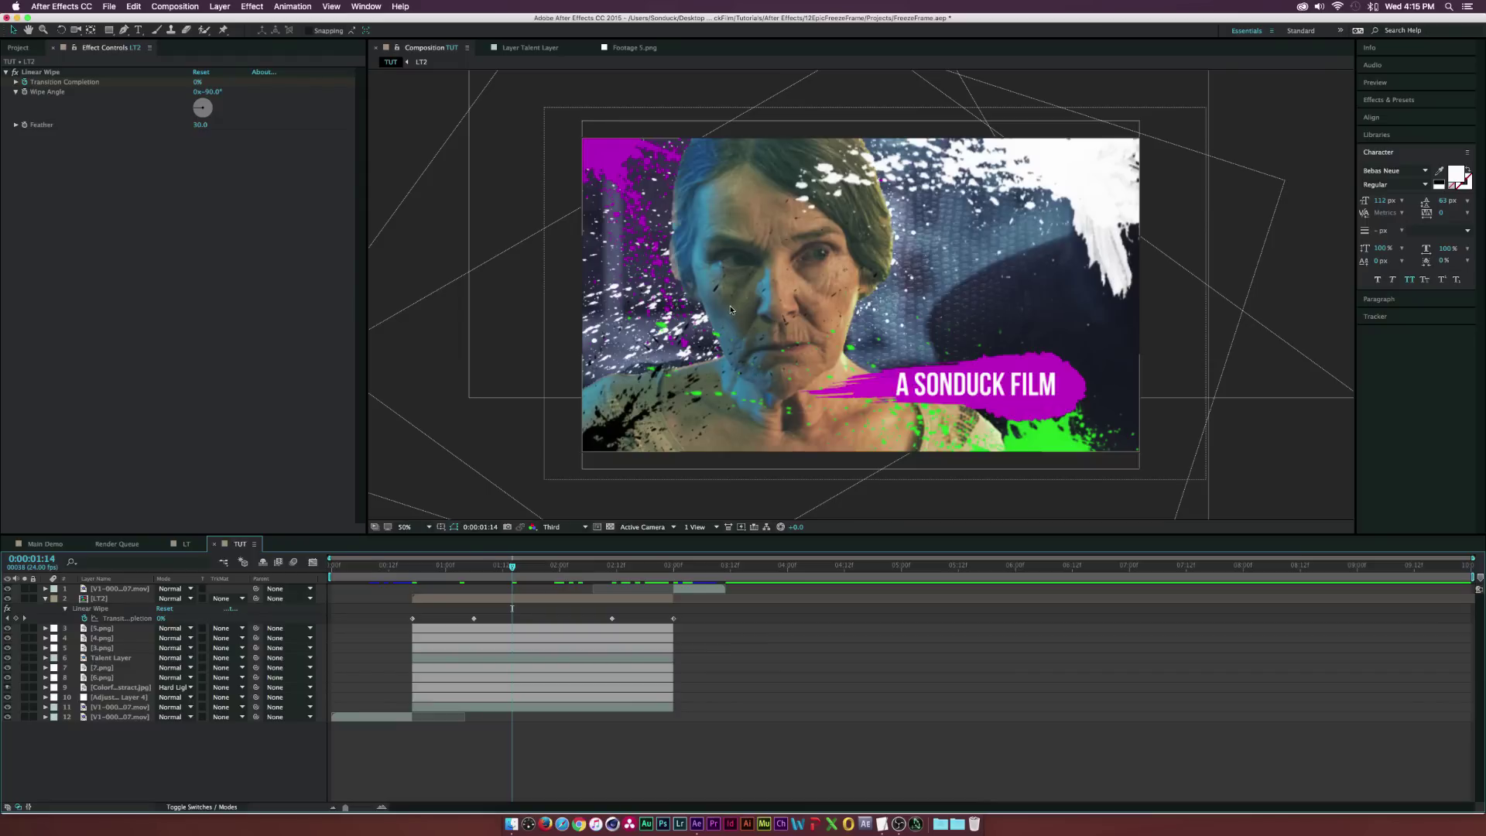
# Add a null object and parent the layers from LT2 down to the frozen footage to it, leaving the opening and closing clips unparented
pyautogui.click(221, 6)
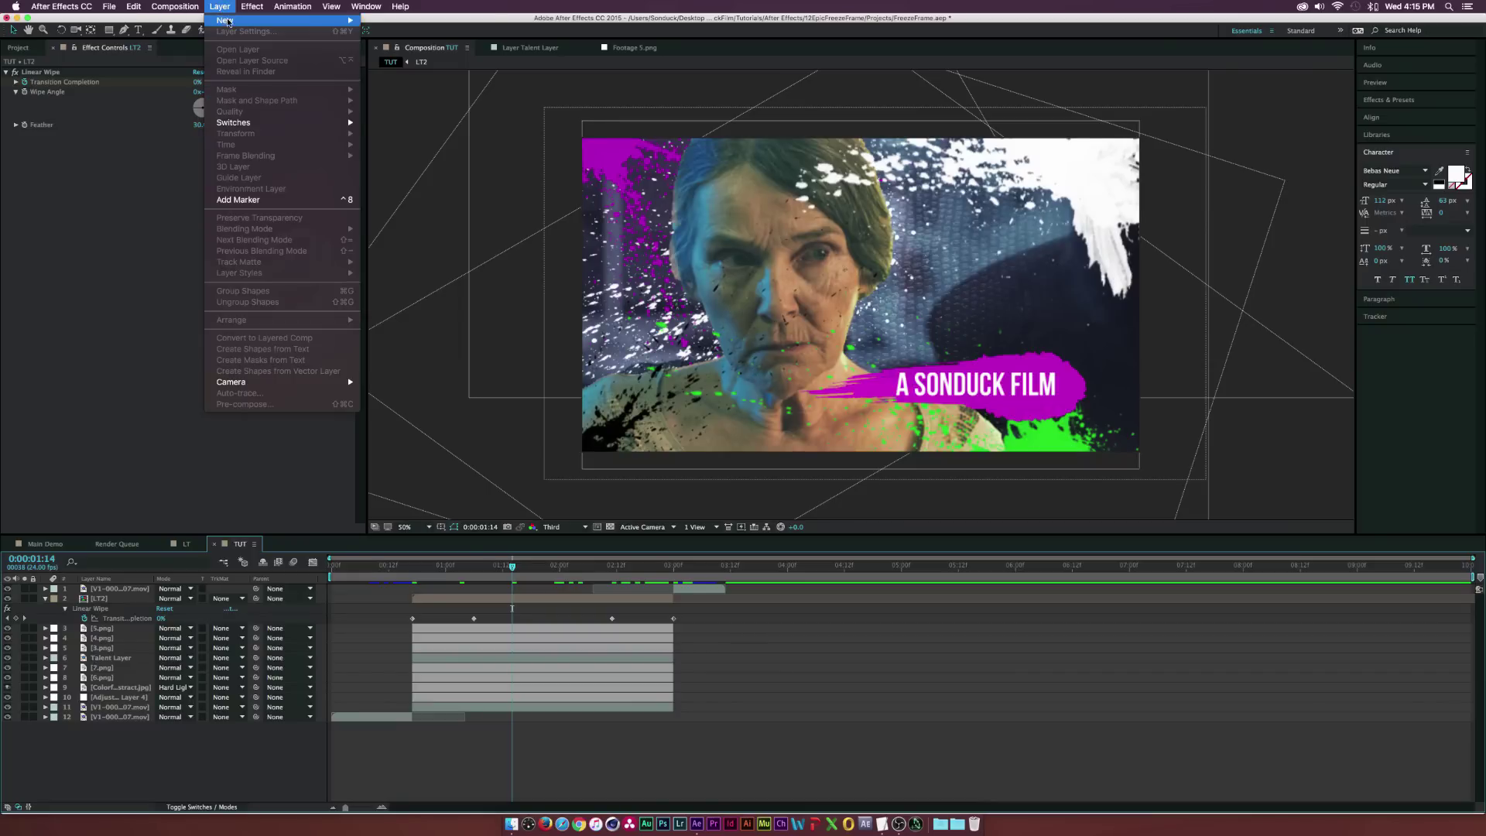
pyautogui.moveTo(255, 18)
pyautogui.click(414, 68)
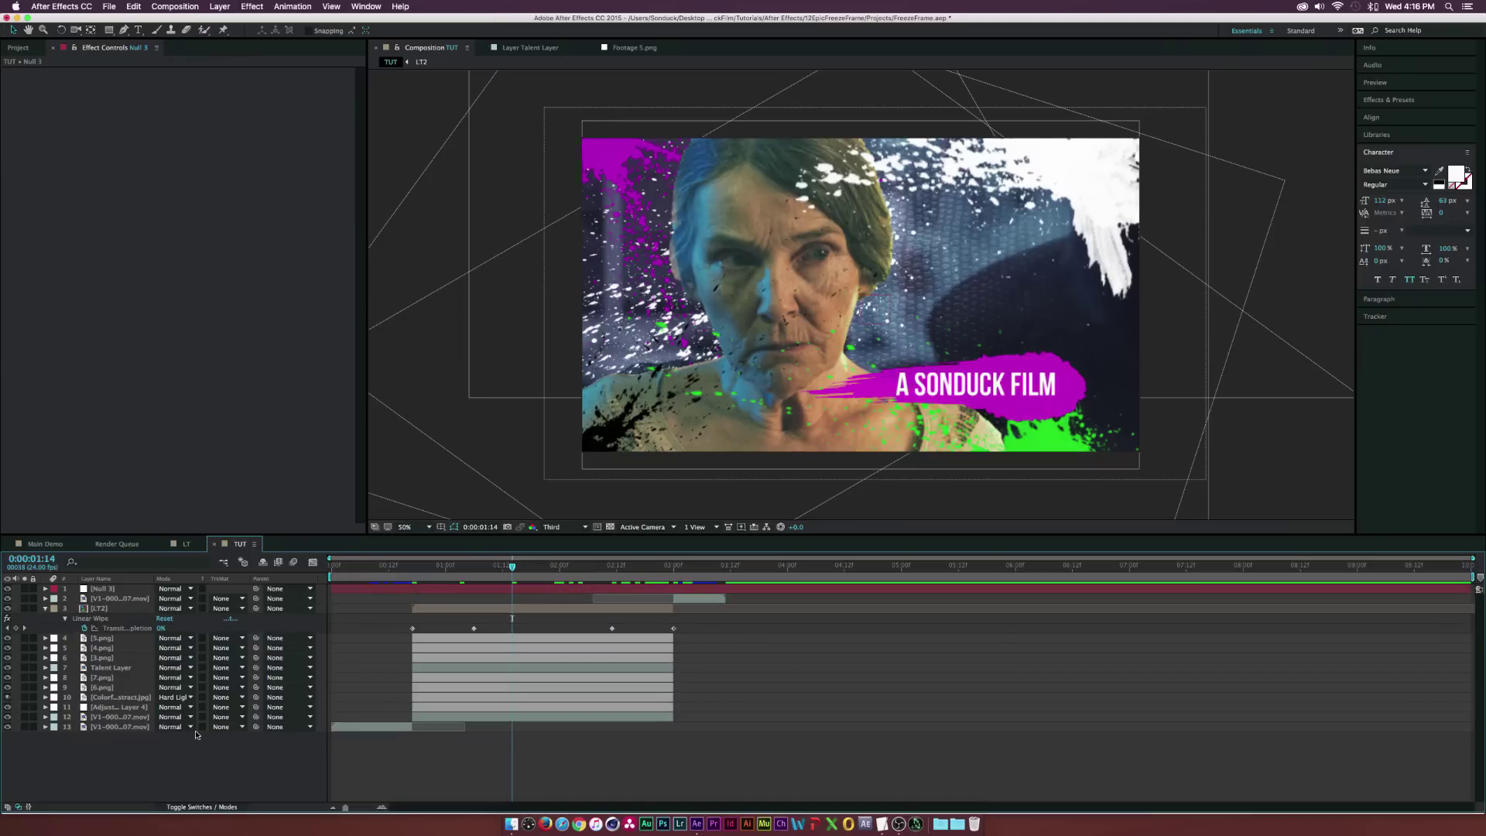
pyautogui.click(116, 717)
pyautogui.keyDown('shift'); pyautogui.click(106, 608); pyautogui.keyUp('shift')
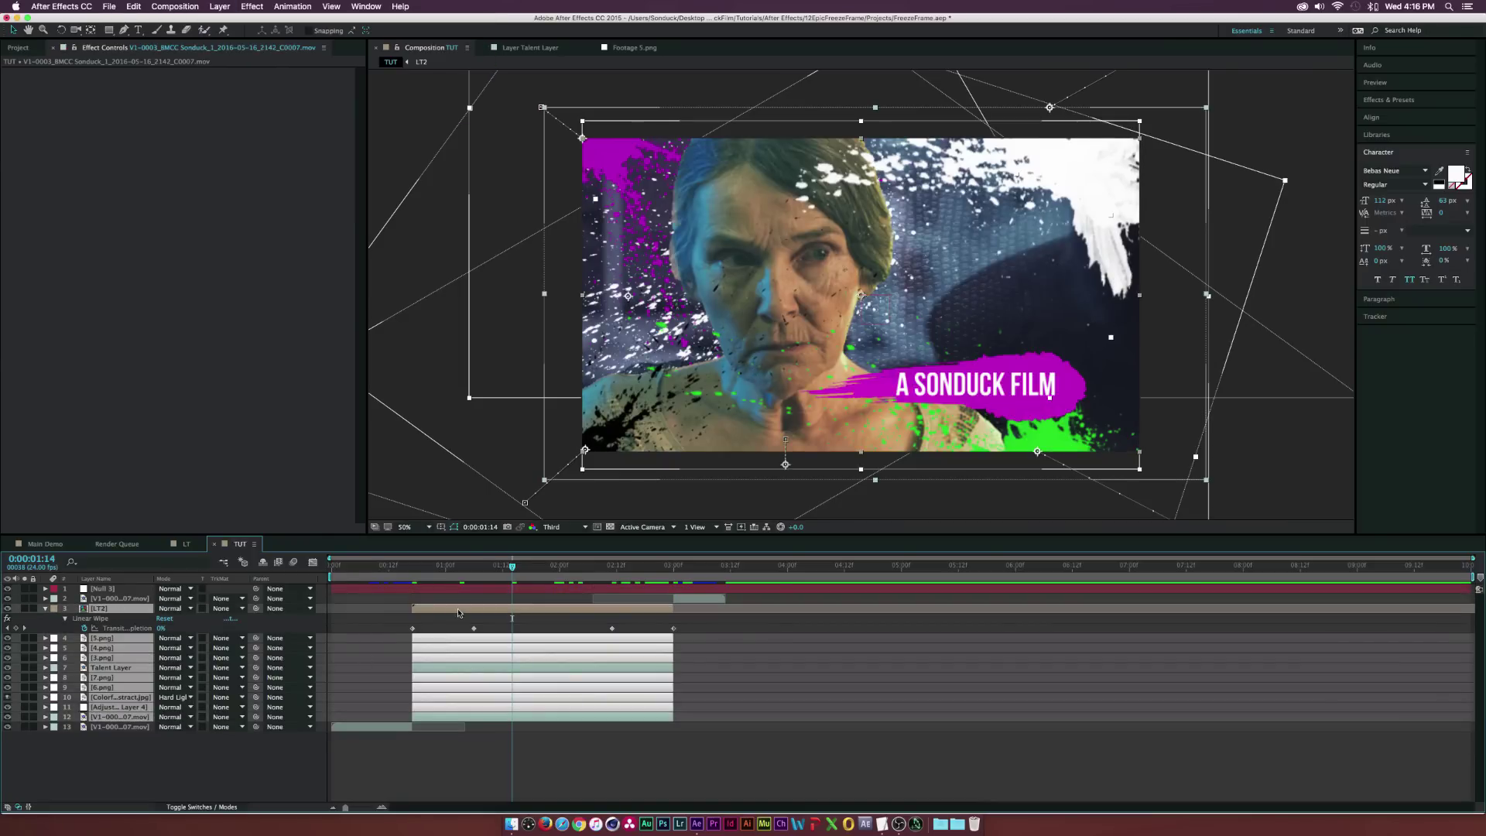
pyautogui.moveTo(255, 610); pyautogui.dragTo(122, 594)
pyautogui.click(122, 593)
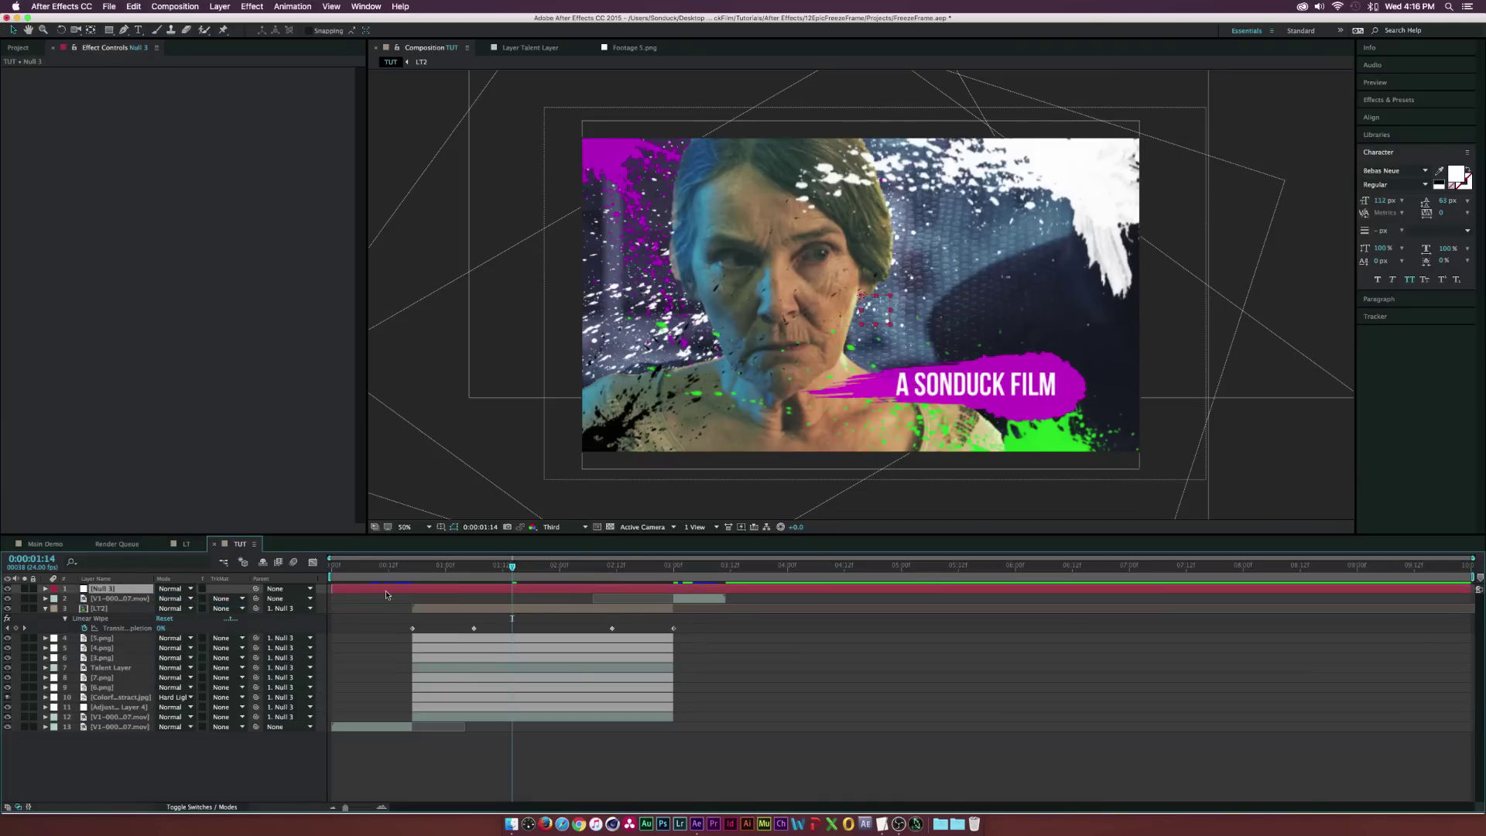
# Set starting Position, Scale and Rotation keyframes on the null at 0:00:00:17
pyautogui.click(413, 569)
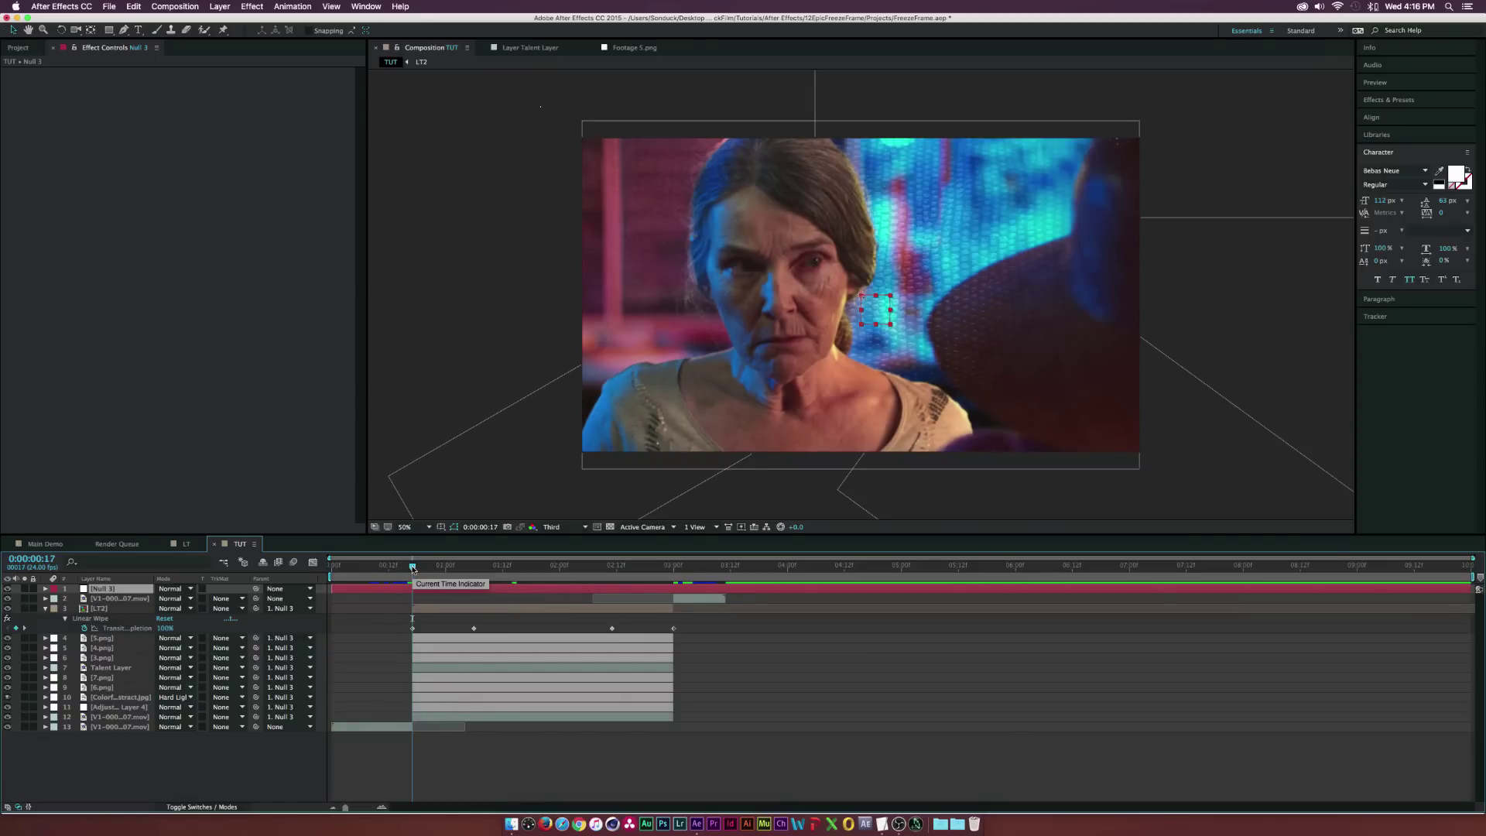
pyautogui.press('r')
pyautogui.hotkey('shift', 's')
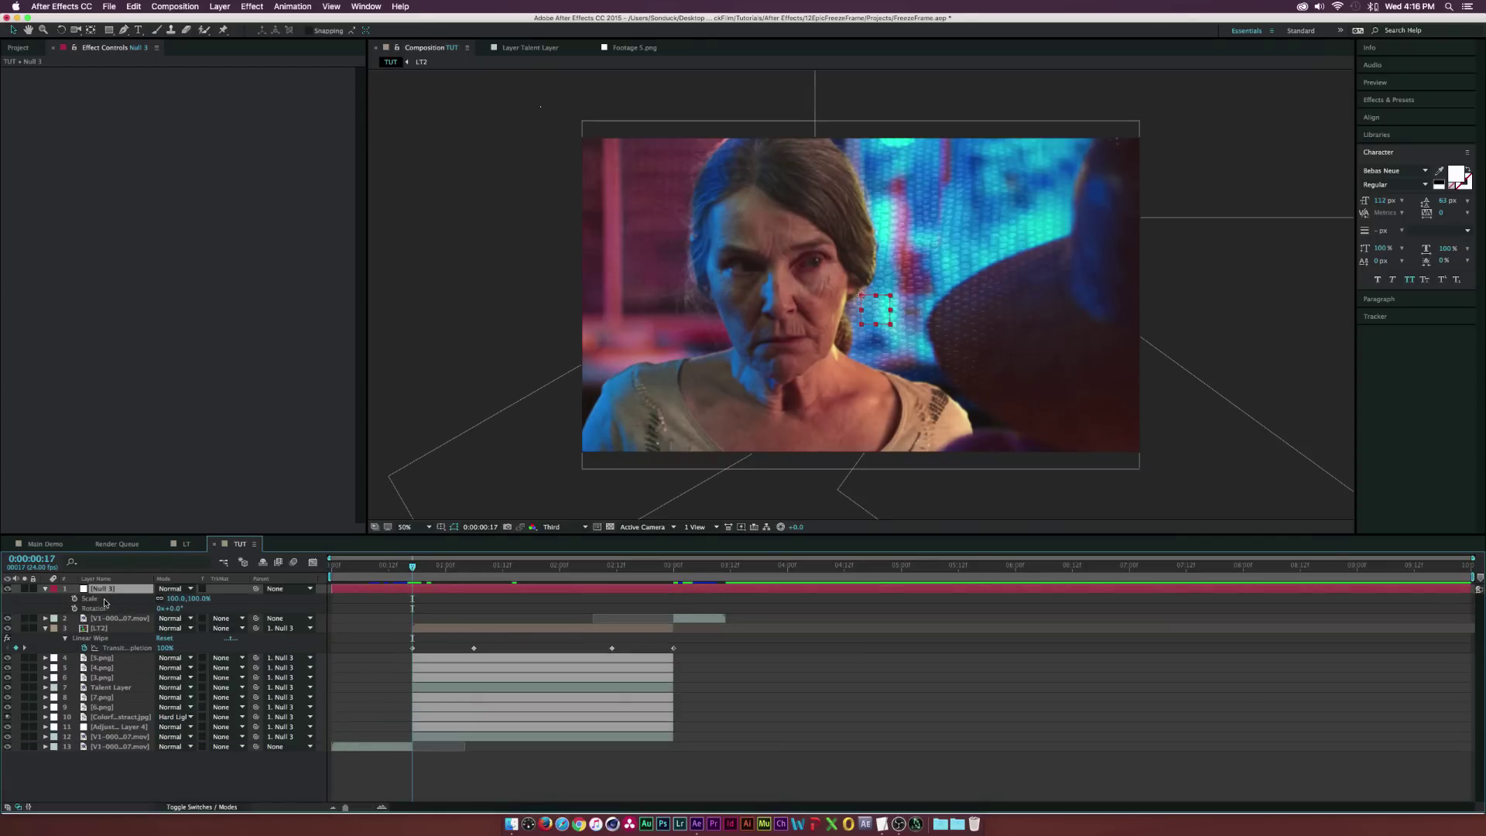
pyautogui.hotkey('shift', 'p')
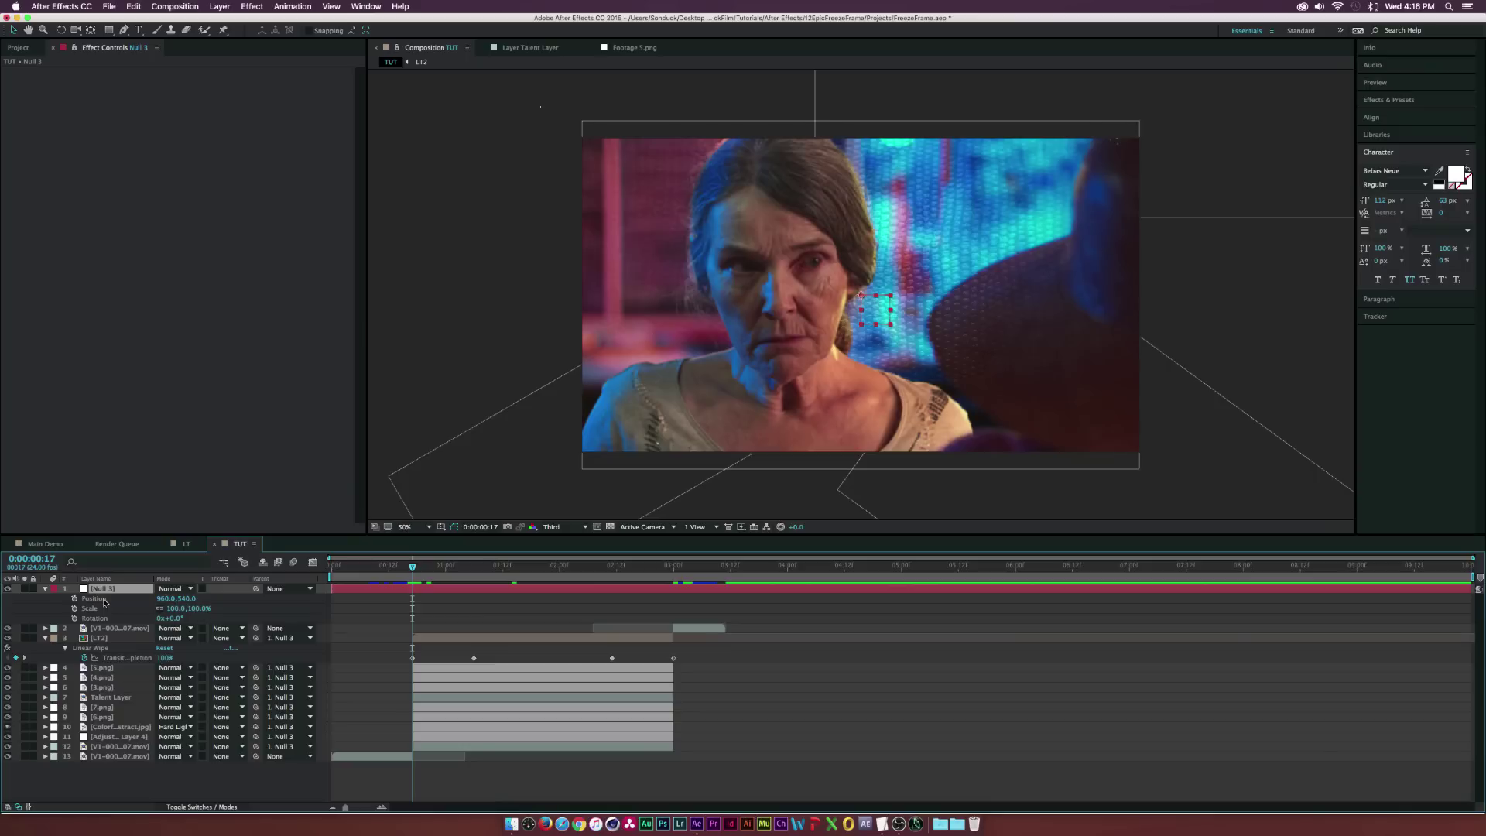
pyautogui.click(74, 598)
pyautogui.click(74, 608)
pyautogui.click(75, 618)
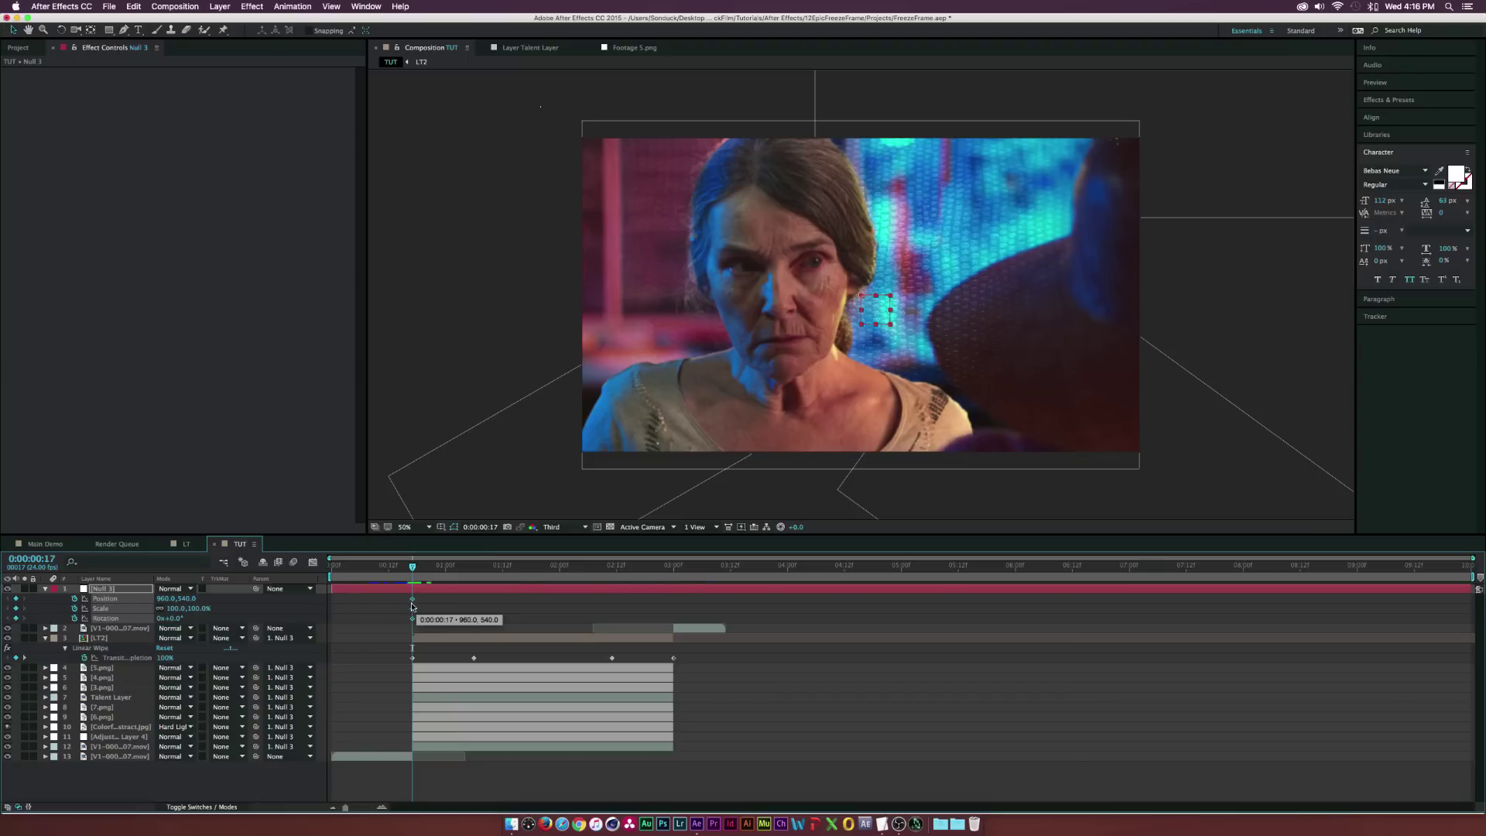
# Animate the null to position 960, 590, scale 126% and rotation 10° at 0:00:02:19
pyautogui.moveTo(412, 576); pyautogui.dragTo(445, 574)
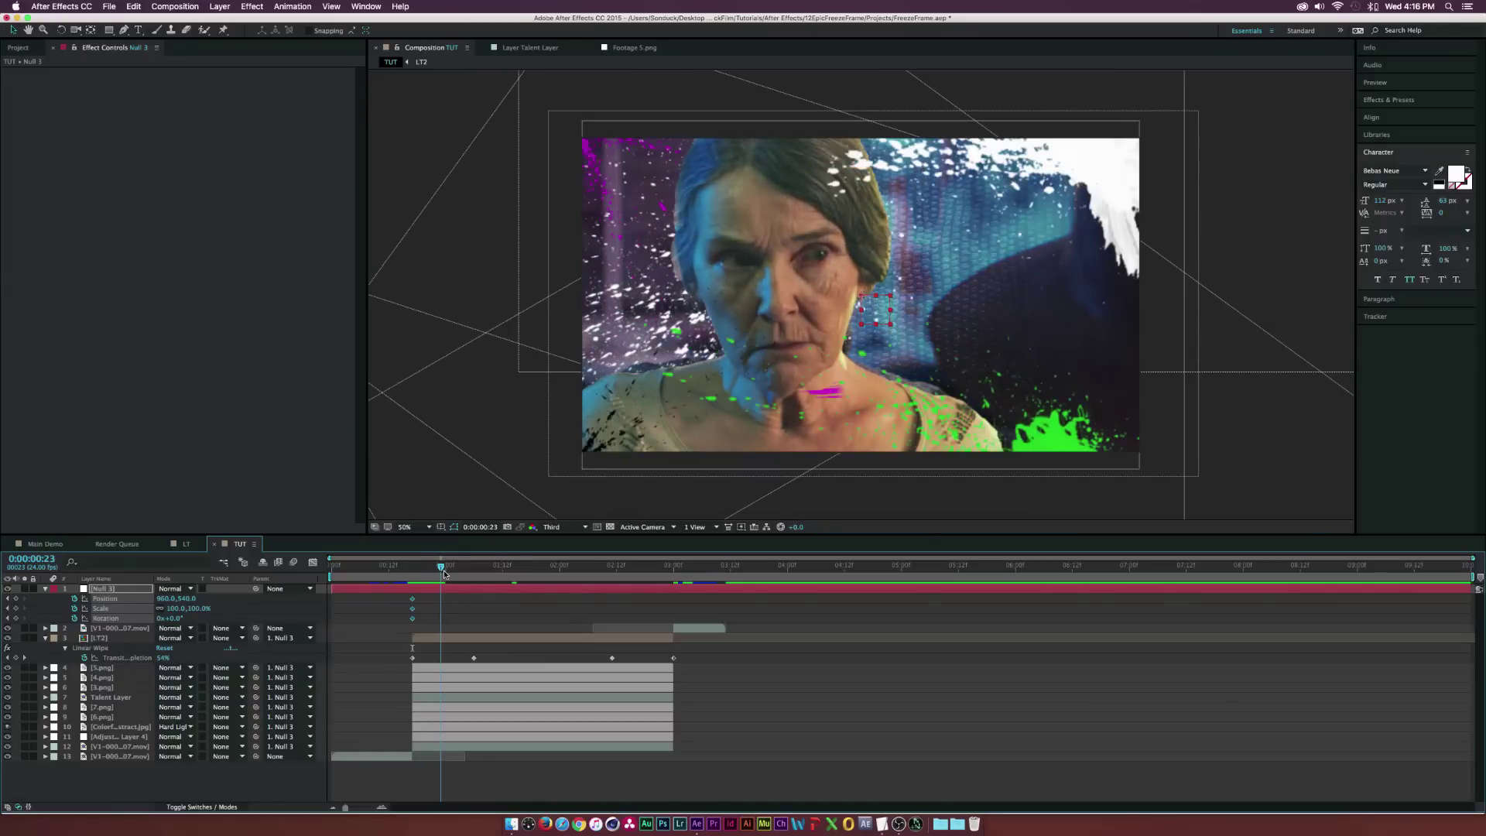
pyautogui.click(221, 617)
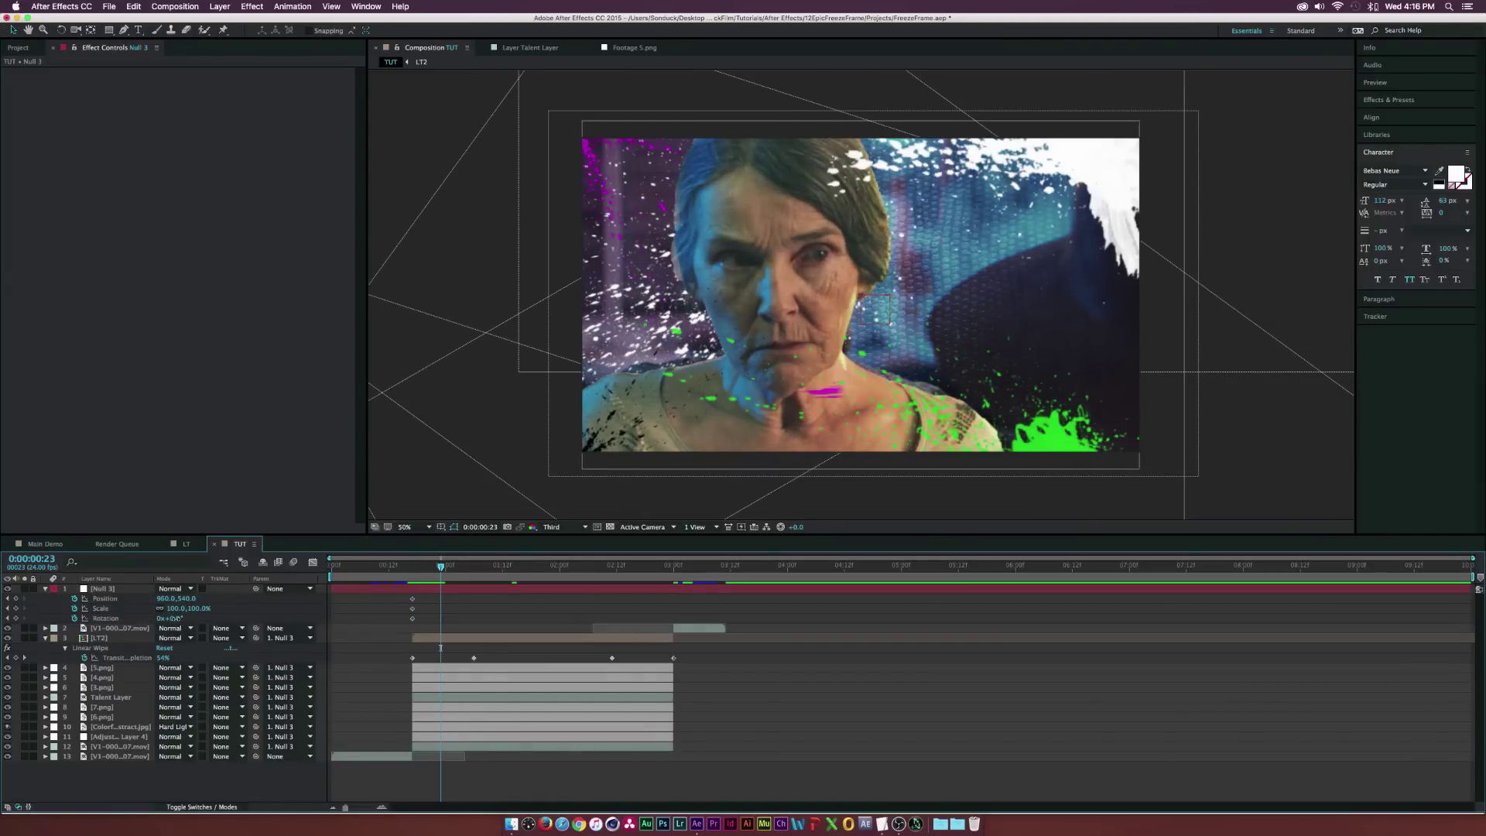
pyautogui.moveTo(170, 617); pyautogui.dragTo(215, 601)
pyautogui.moveTo(442, 567); pyautogui.dragTo(647, 627)
pyautogui.moveTo(411, 570); pyautogui.dragTo(588, 577)
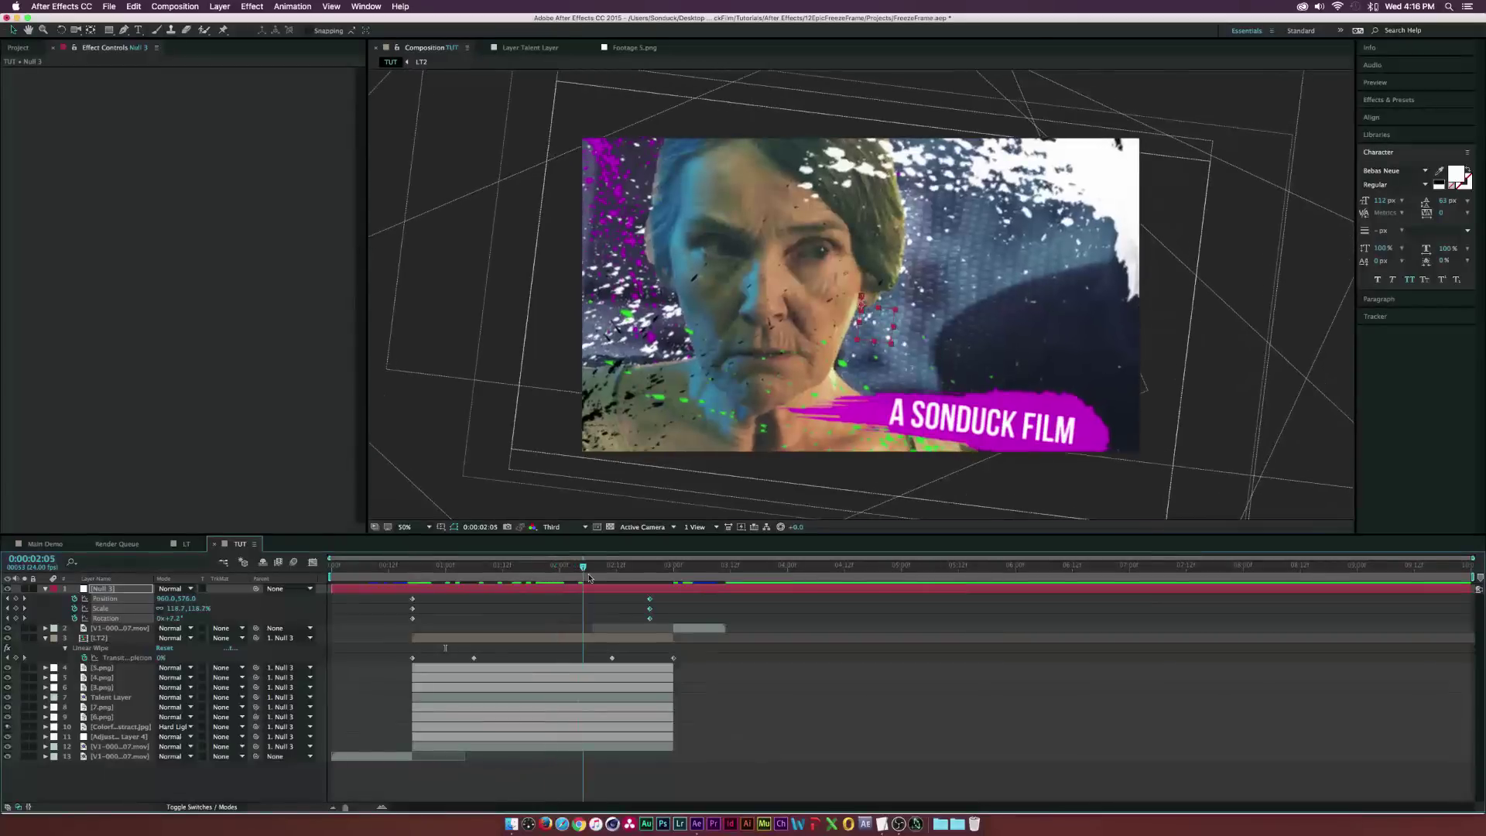
# Raise the LT2 title layer to position 0, -132 so it stays inside the tilted frame
pyautogui.click(106, 639)
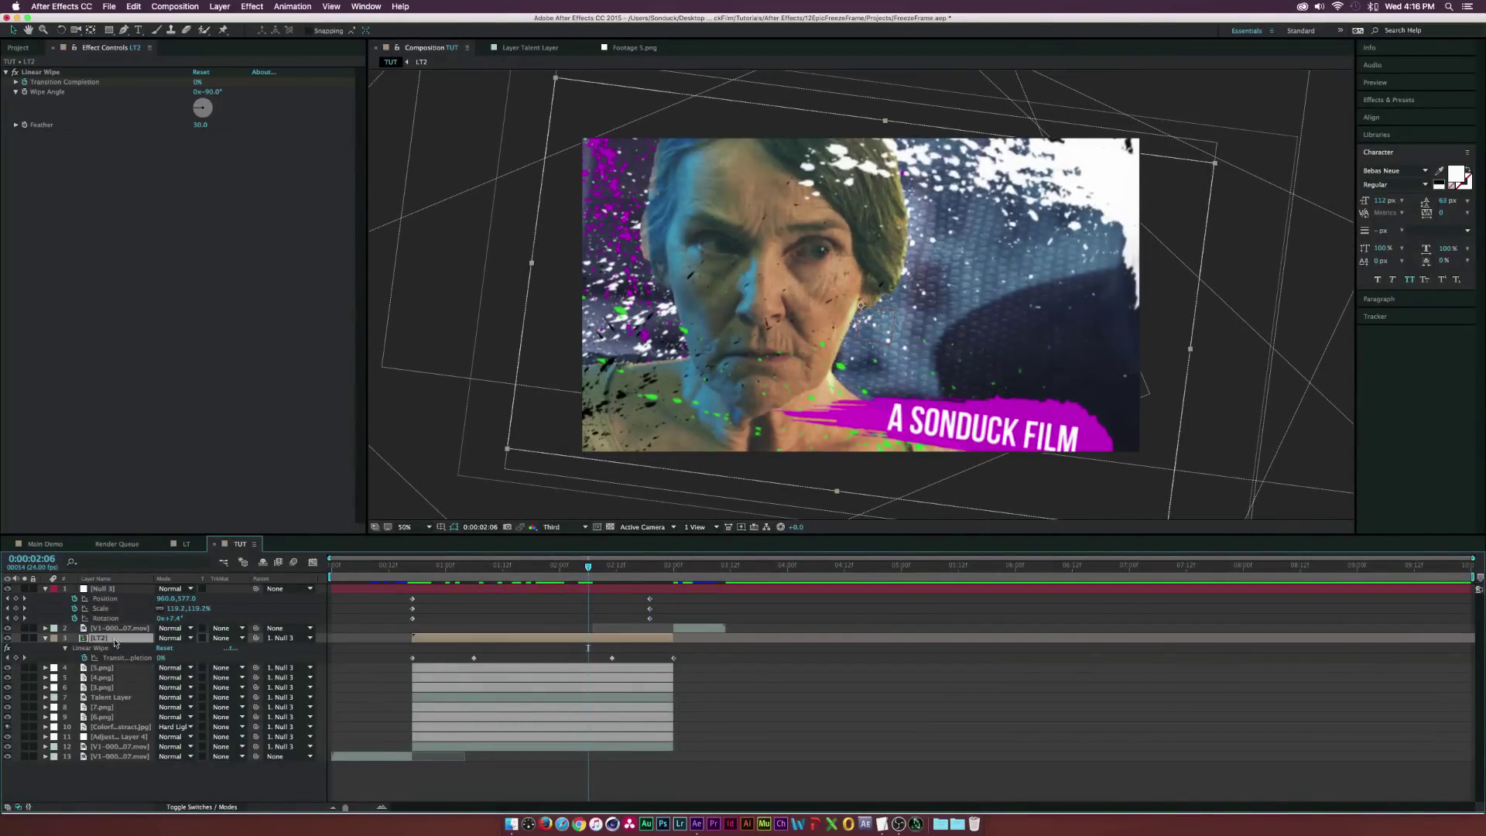
pyautogui.press('p')
pyautogui.moveTo(172, 653); pyautogui.dragTo(85, 654)
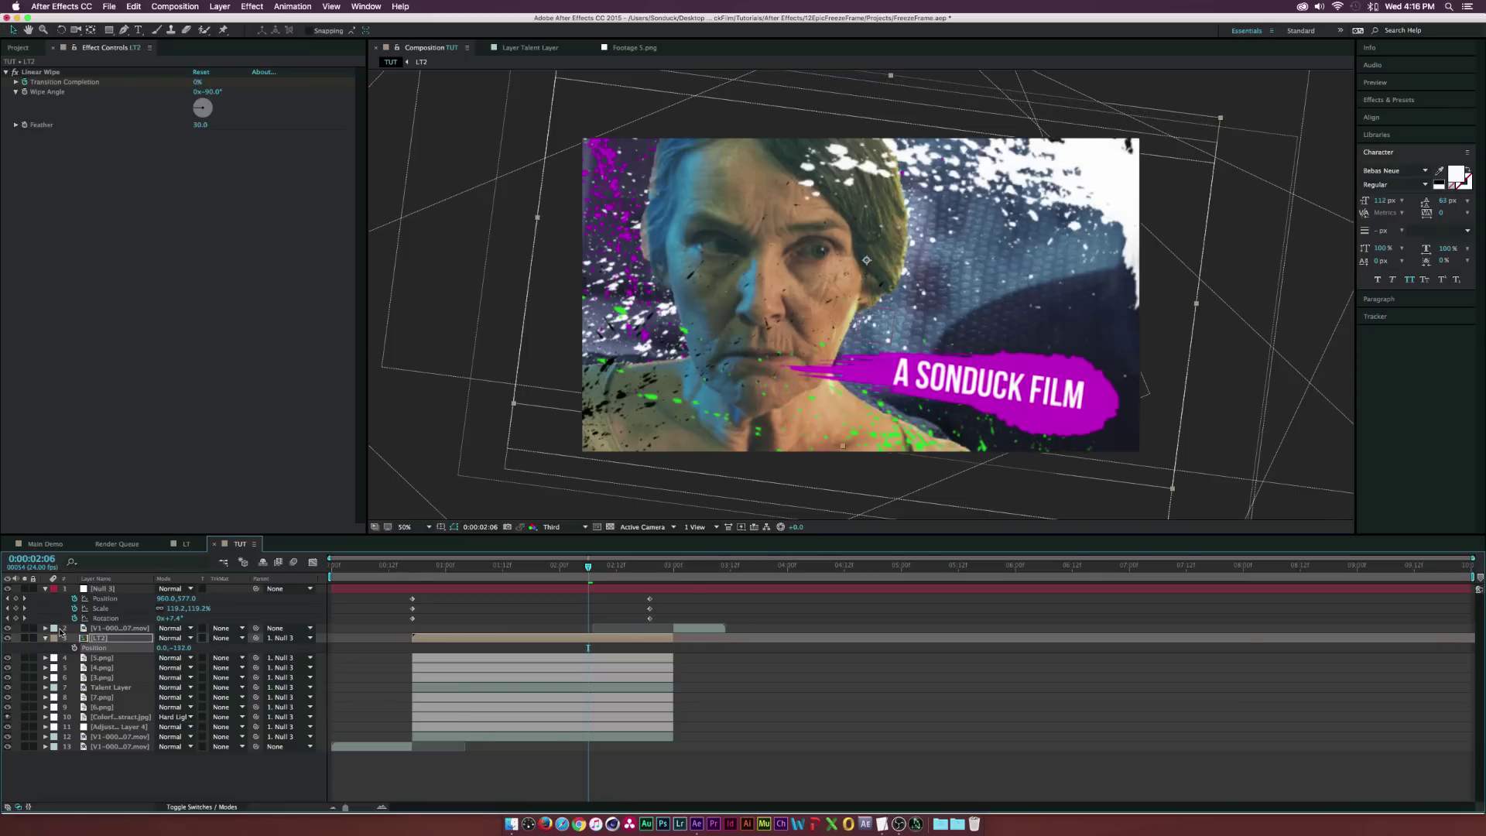
# Scale the text and brush stroke down slightly together inside the LT2 composition and return to TUT
pyautogui.doubleClick(94, 639)
pyautogui.press('super+a')
pyautogui.press('s')
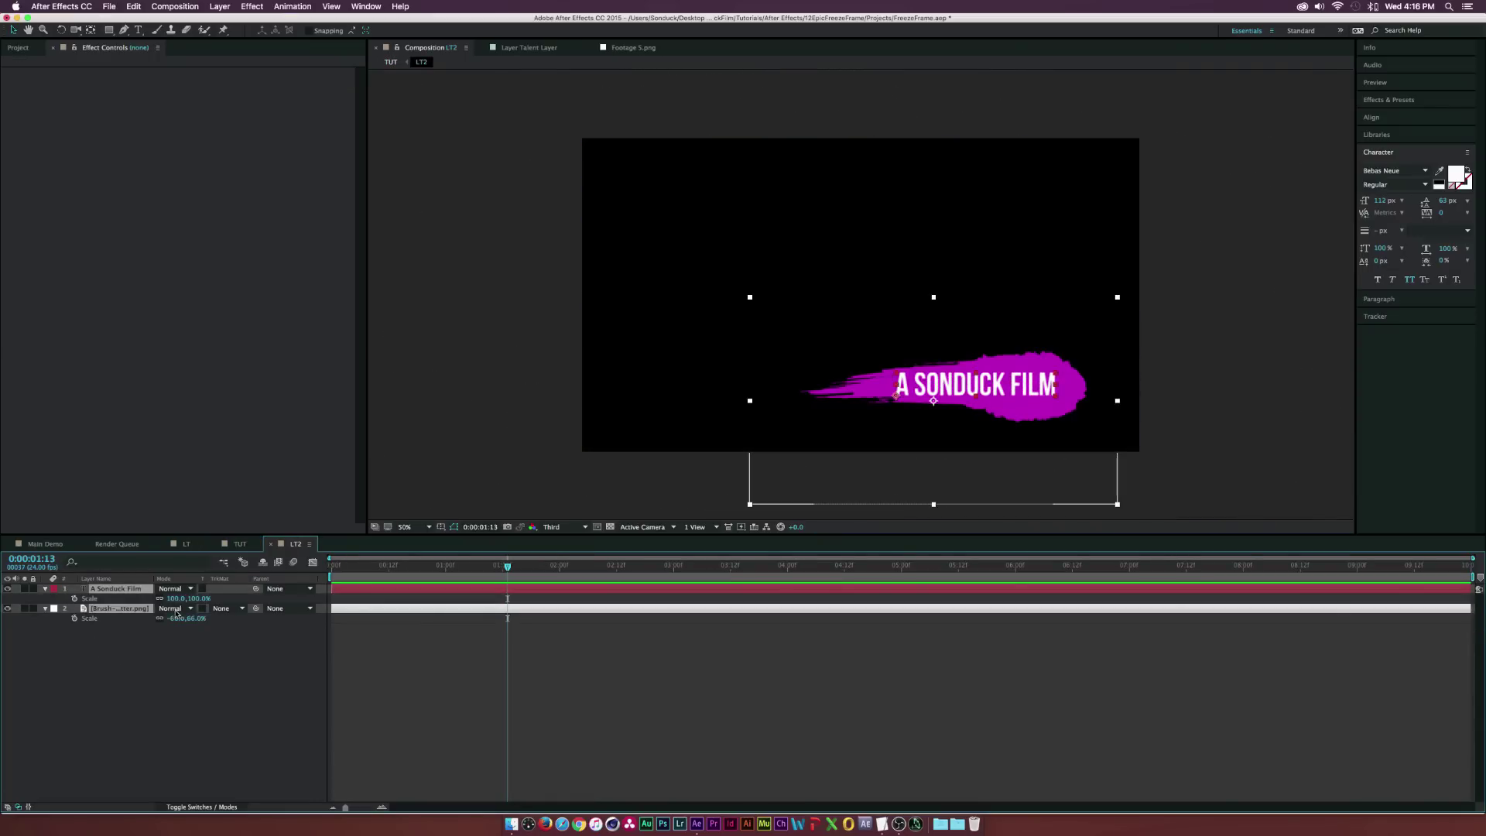
pyautogui.moveTo(180, 599); pyautogui.dragTo(176, 600)
pyautogui.click(193, 660)
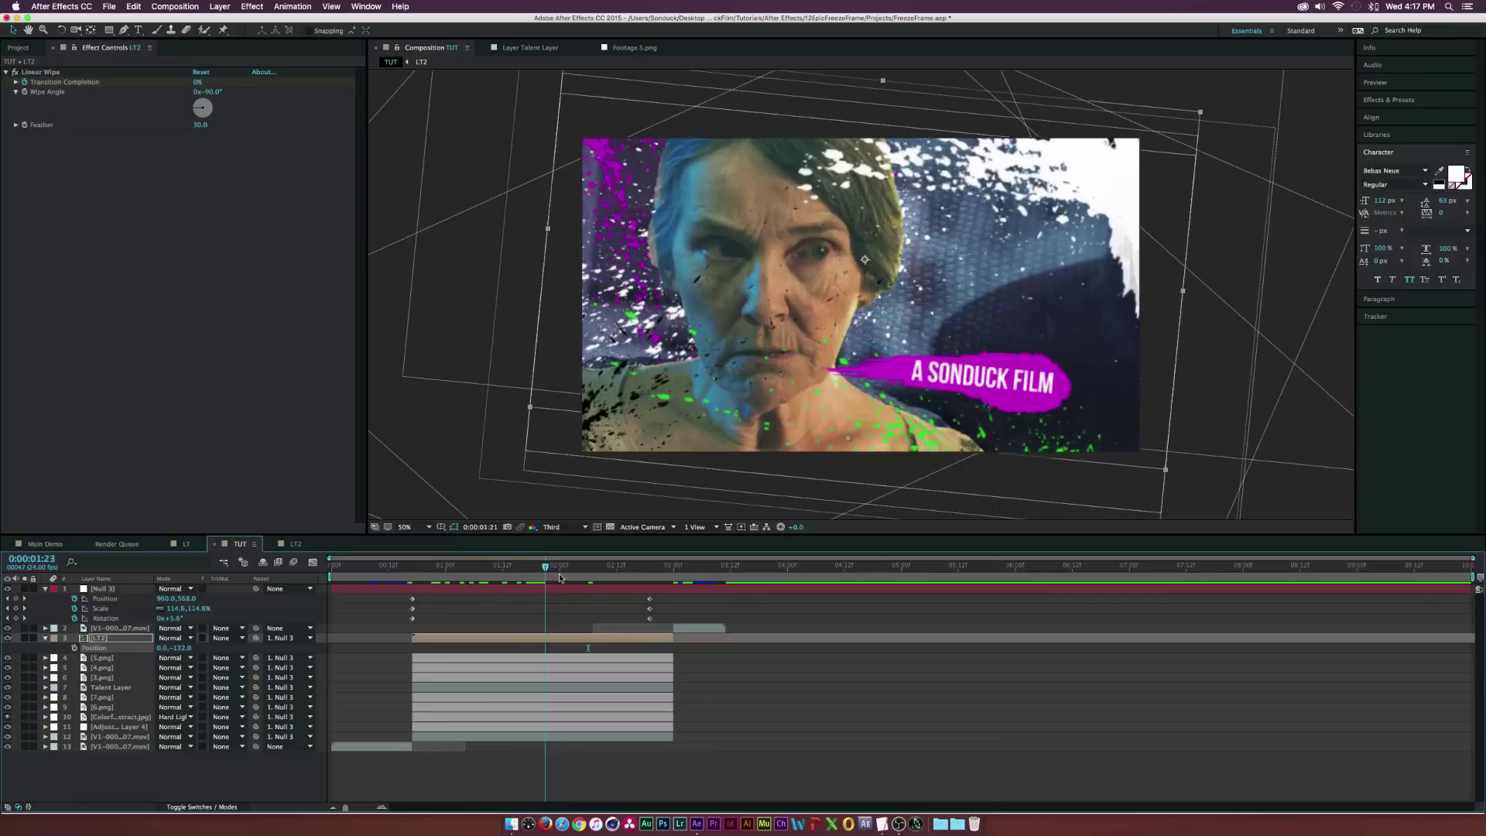
# Copy the null's starting Position, Scale and Rotation keyframes to 0:00:02:23 and apply Easy Ease to them
pyautogui.moveTo(549, 571); pyautogui.dragTo(669, 580)
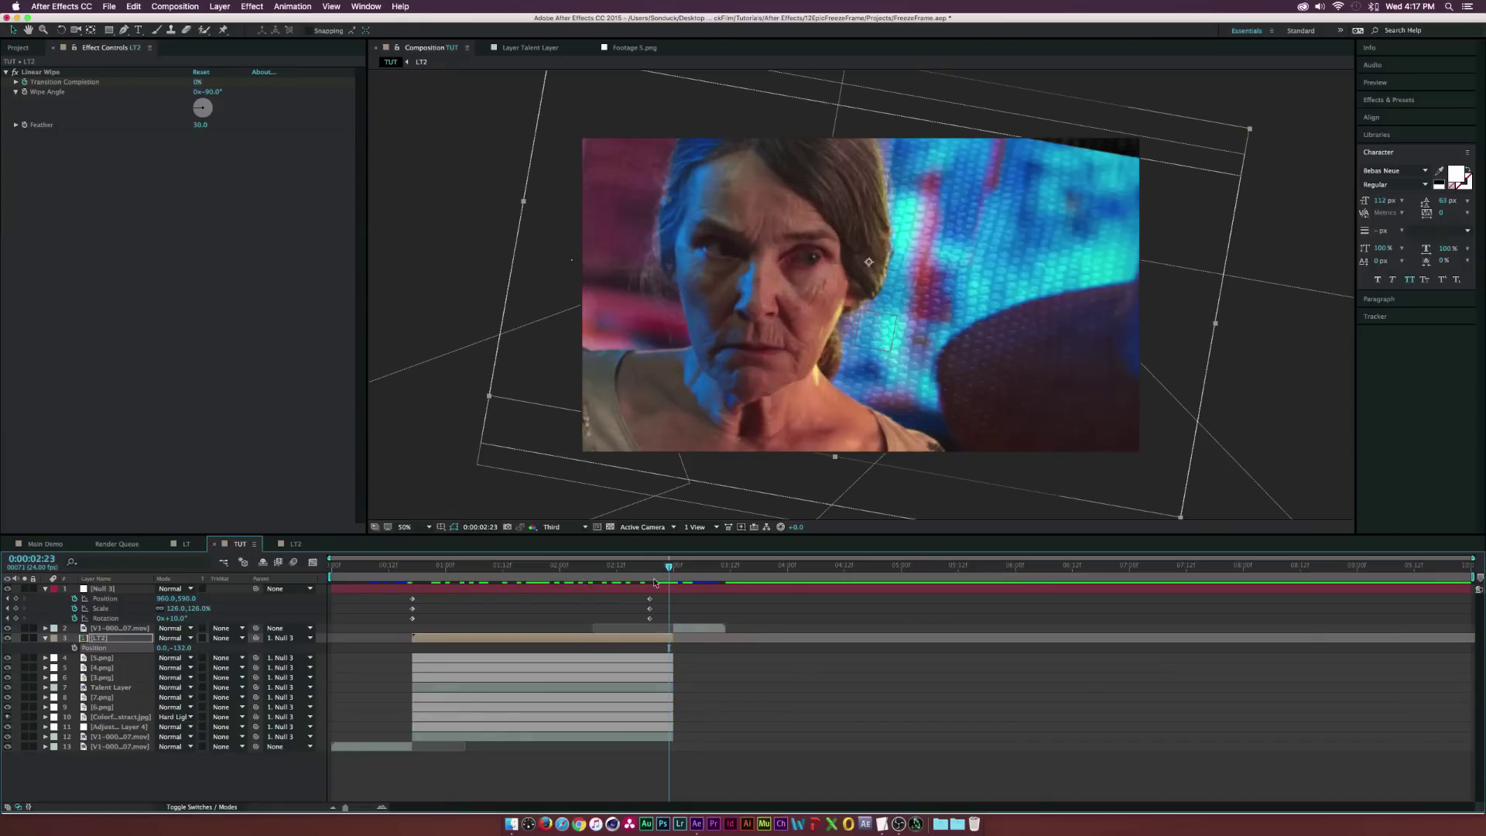
pyautogui.moveTo(423, 595); pyautogui.dragTo(406, 619)
pyautogui.press('super+c')
pyautogui.press('super+v')
pyautogui.moveTo(670, 566)
pyautogui.mouseDown()
pyautogui.moveTo(646, 568)
pyautogui.moveTo(666, 571)
pyautogui.mouseUp()
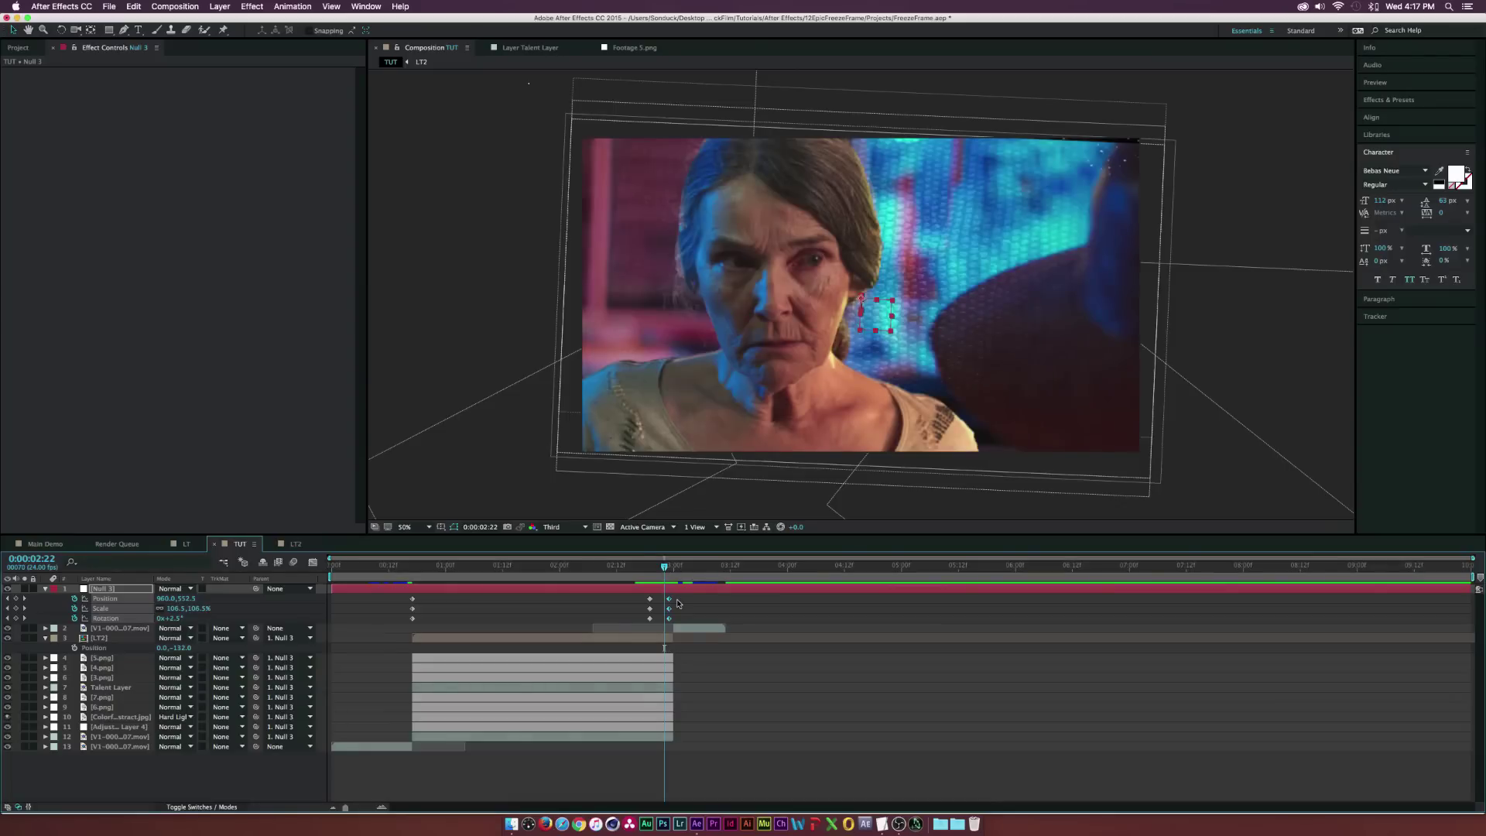
pyautogui.press('F9')
pyautogui.moveTo(663, 567)
pyautogui.mouseDown()
pyautogui.moveTo(680, 568)
pyautogui.moveTo(667, 569)
pyautogui.mouseUp()
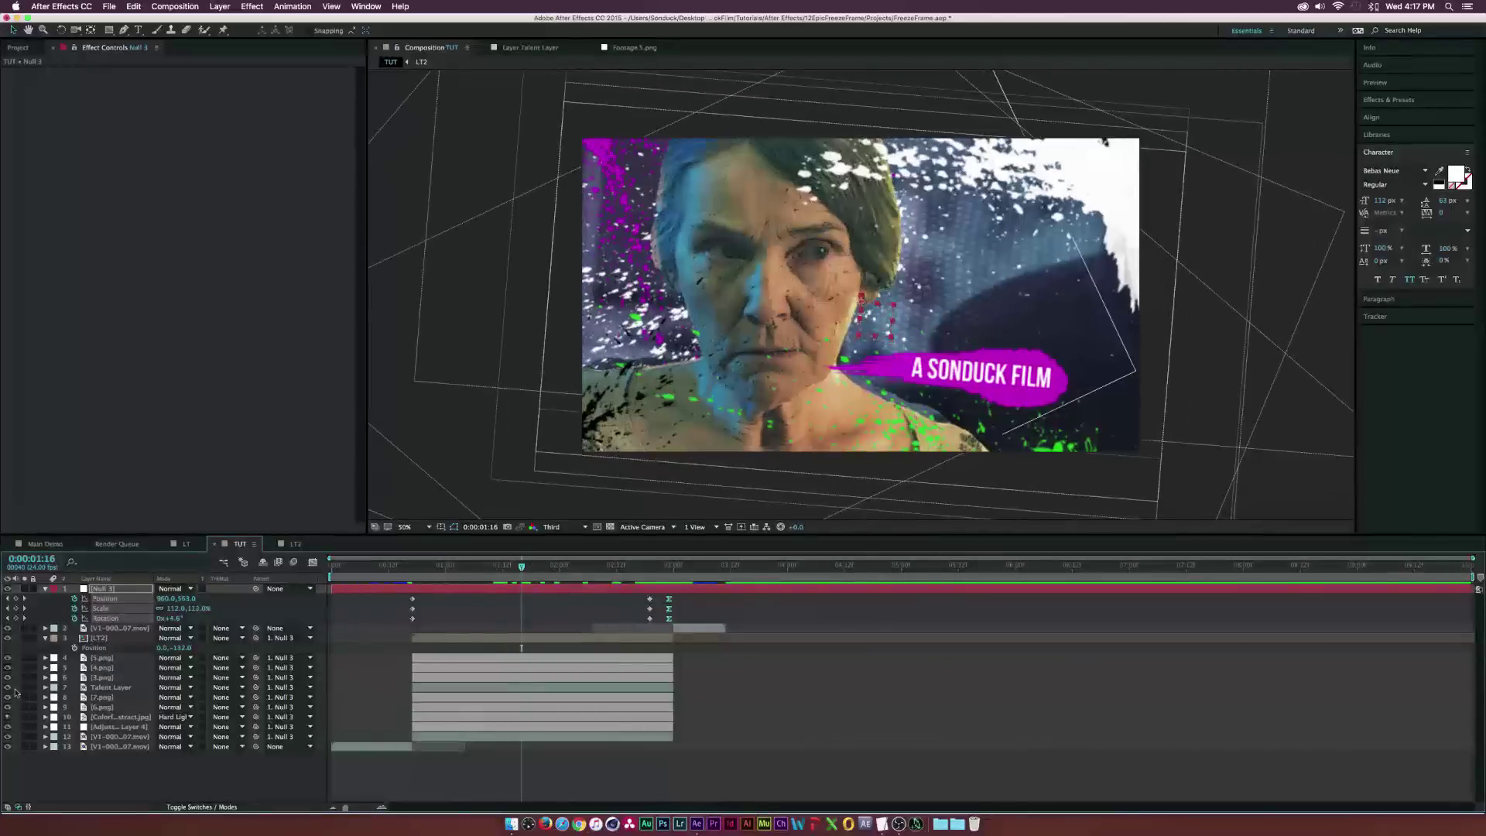
# Turn the Cartoon effect back on for the adjustment layer and check the frame at 0:00:01:10
pyautogui.click(100, 638)
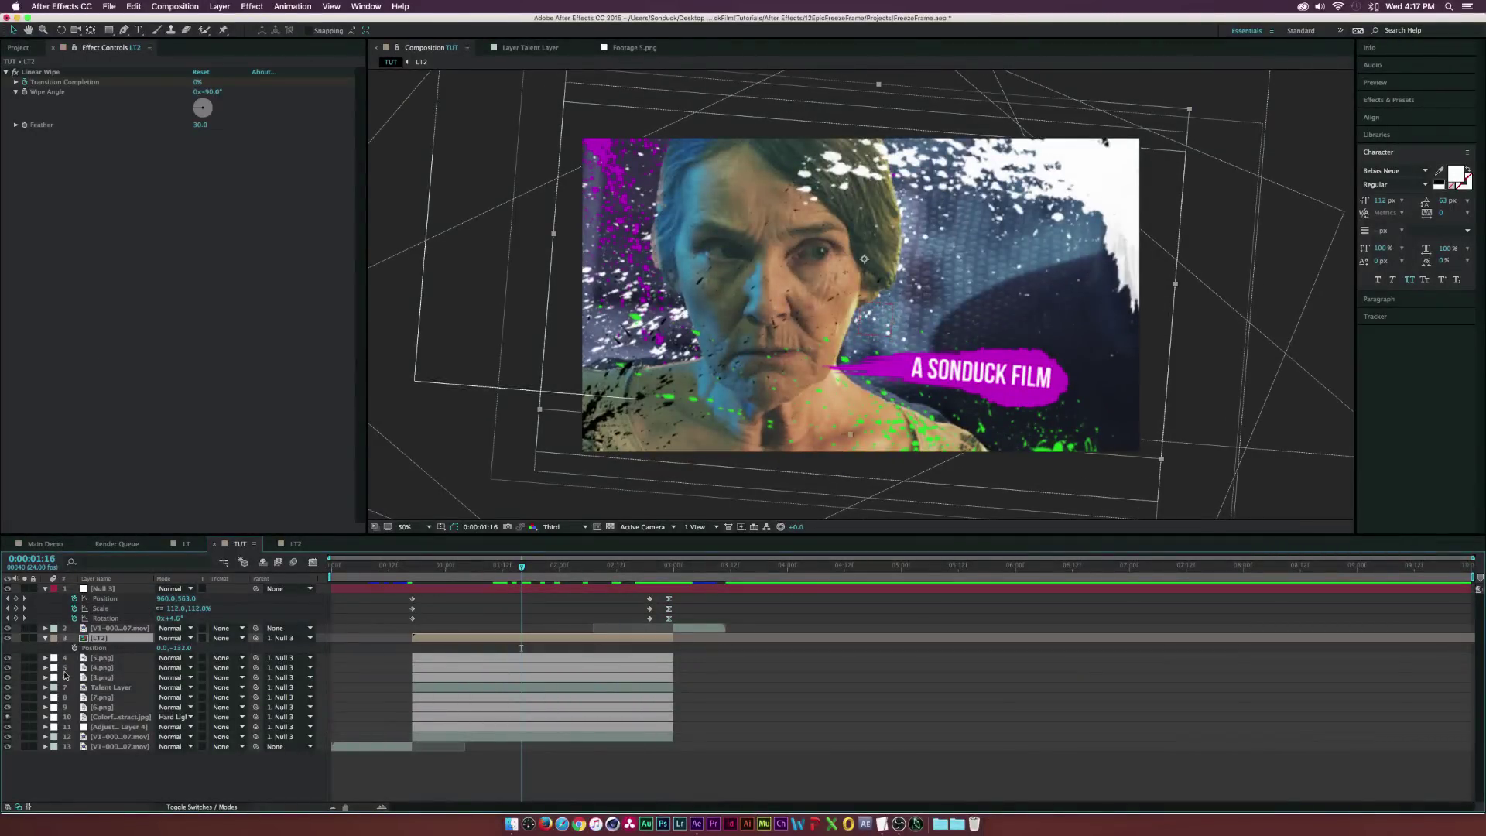
pyautogui.click(119, 726)
pyautogui.moveTo(521, 566); pyautogui.dragTo(491, 570)
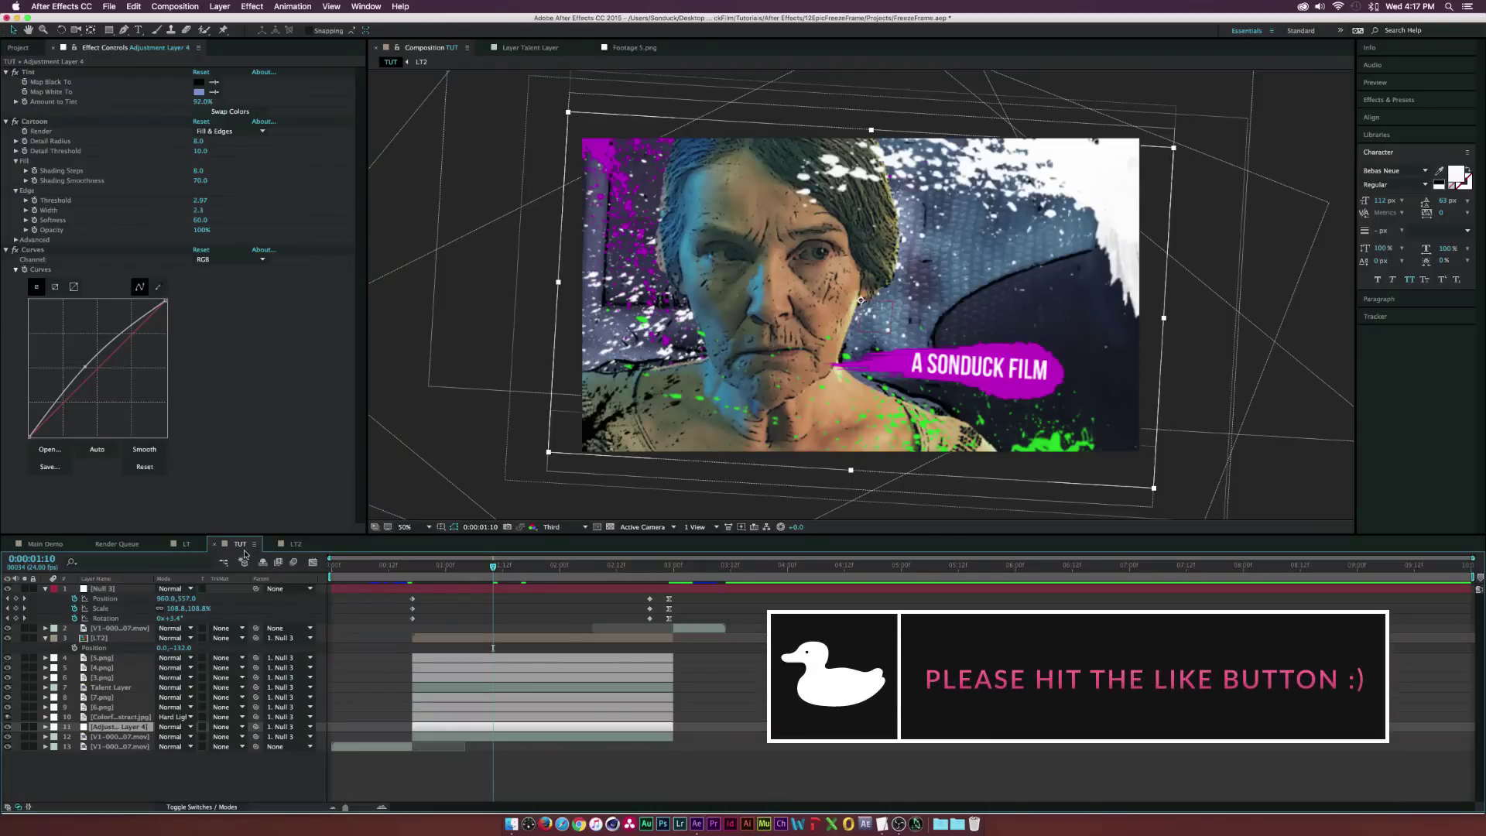
# Enable motion blur on every layer from the null down to the frozen footage and for the whole composition, checking it at 0:00:02:19
pyautogui.click(201, 807)
pyautogui.moveTo(204, 588); pyautogui.dragTo(219, 737)
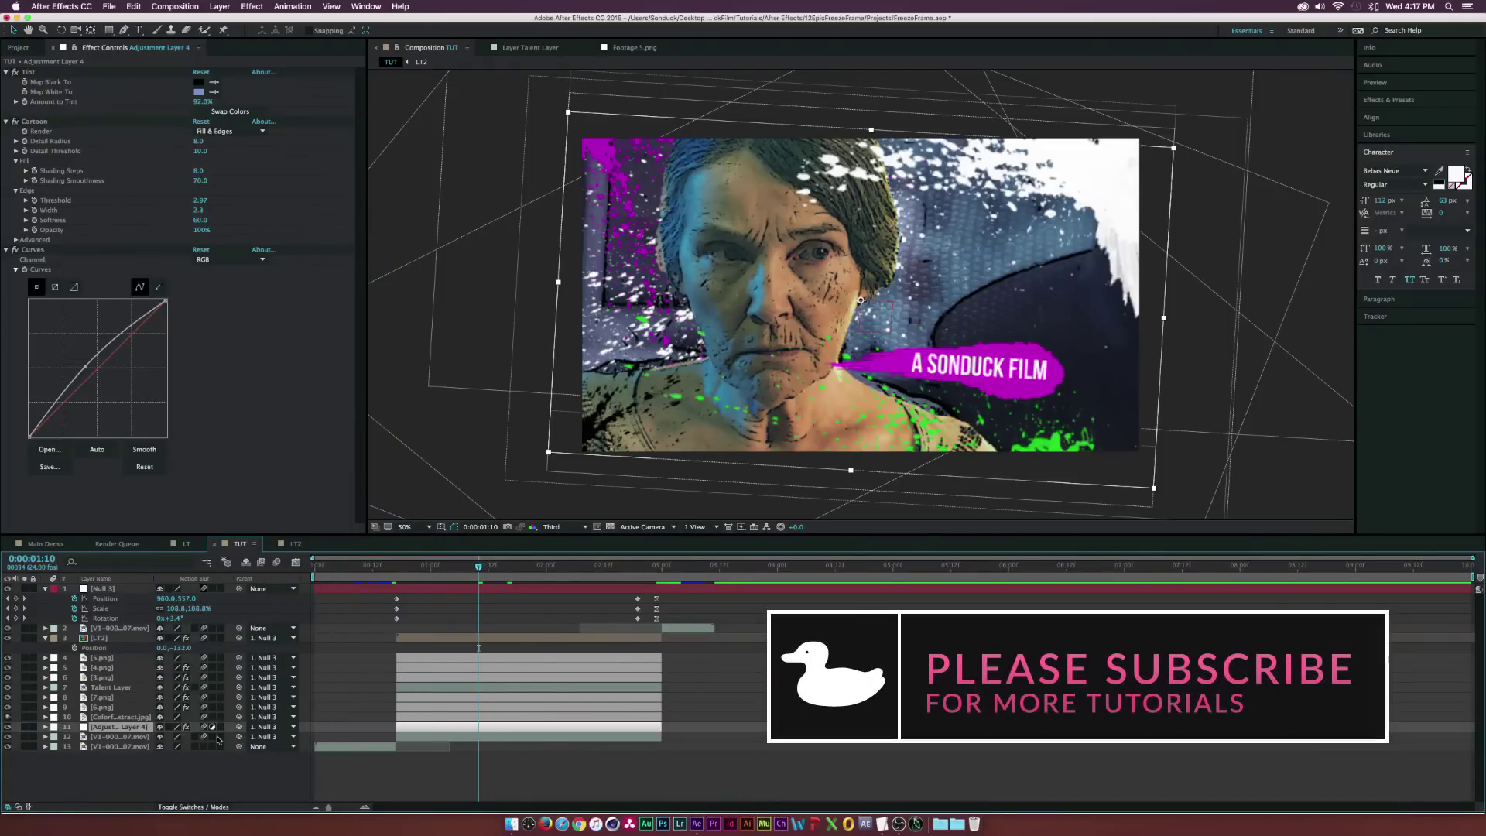
pyautogui.click(276, 563)
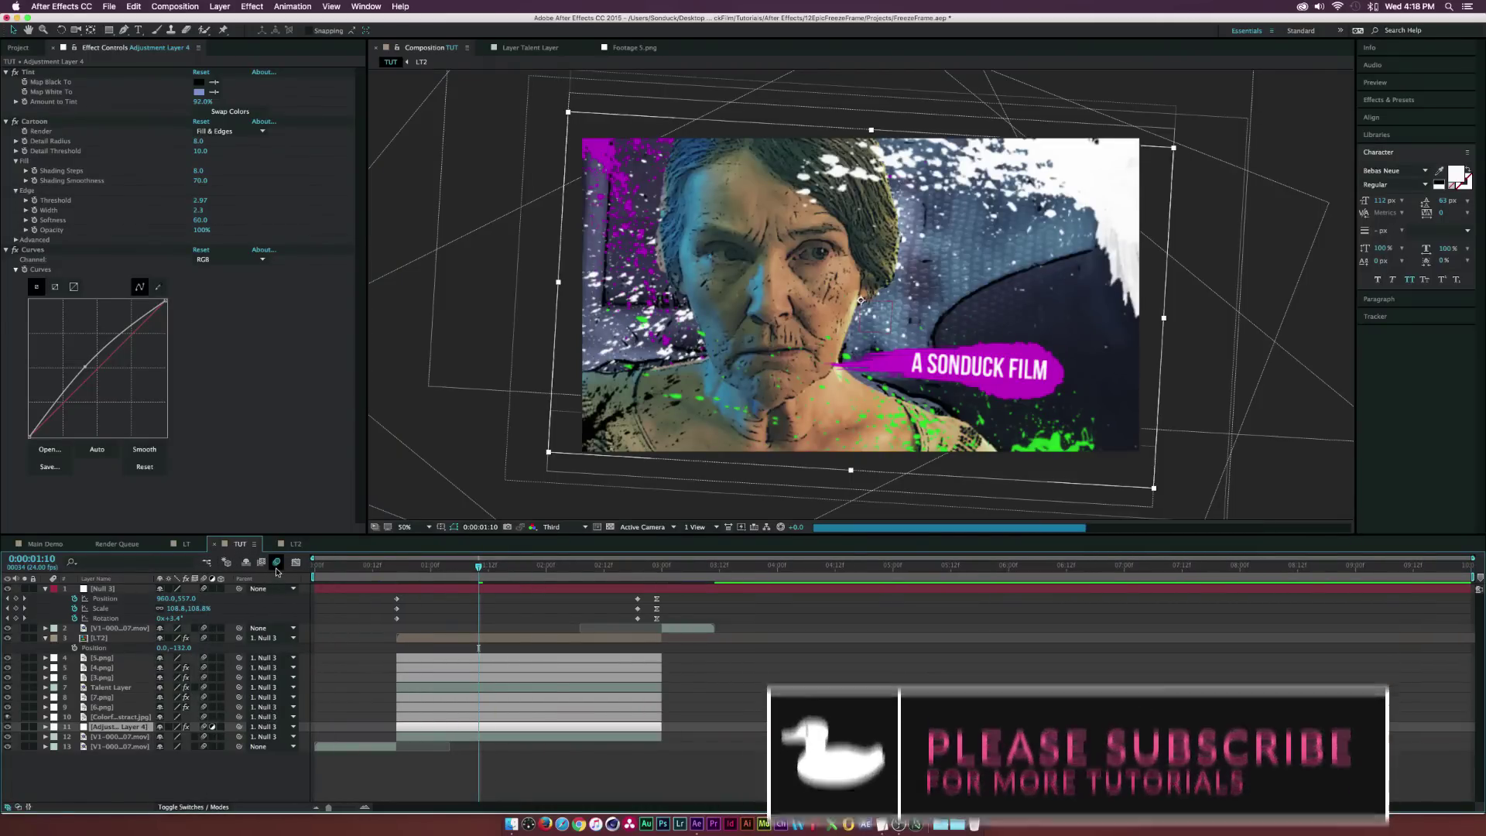
pyautogui.click(637, 567)
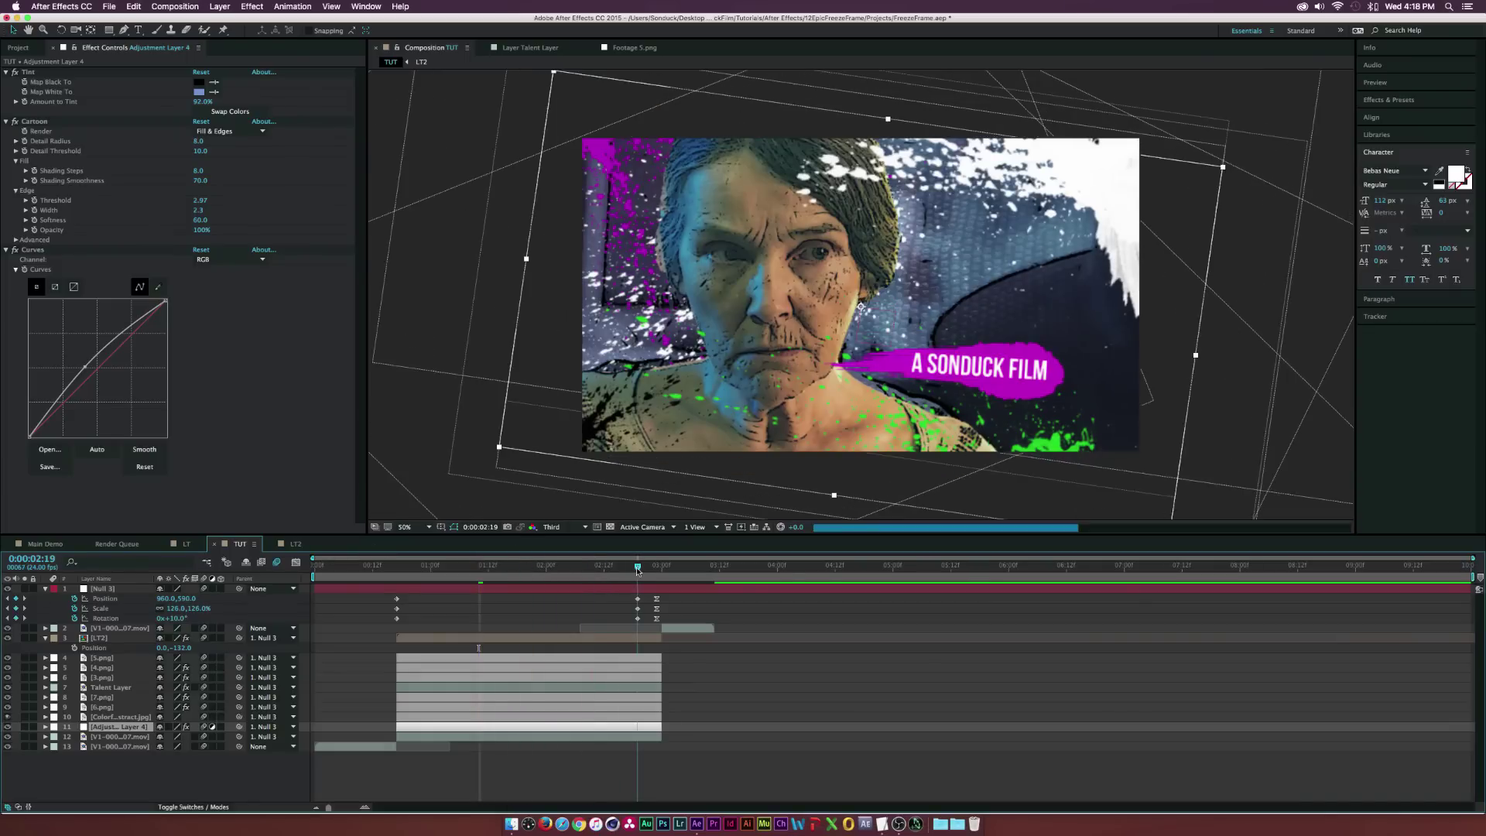